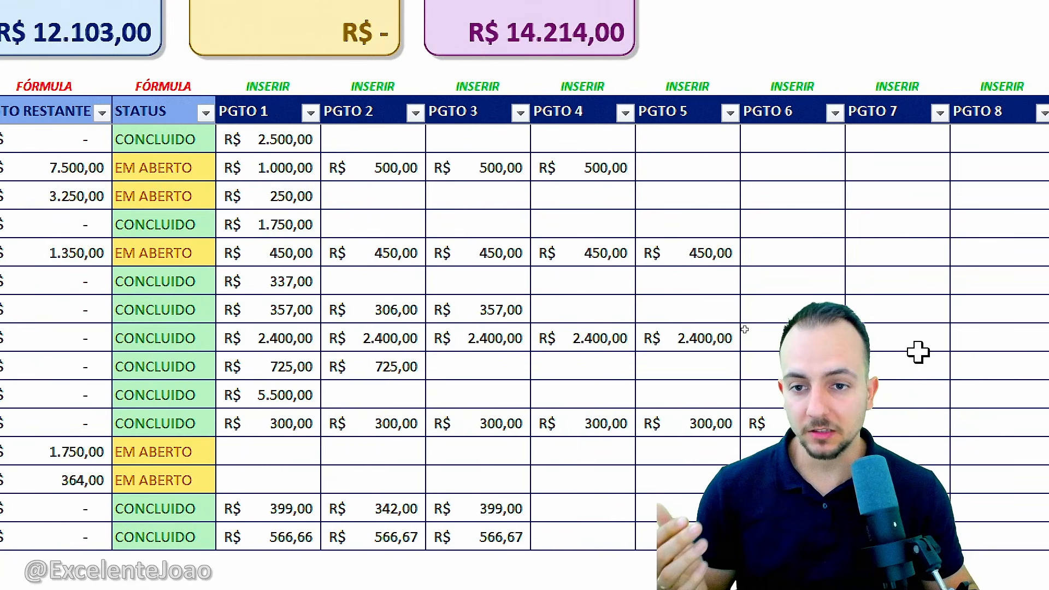
Step: Add a new entry dated 20/02/2027 in the first empty row below the finance table
scroll(918, 319, right, 3)
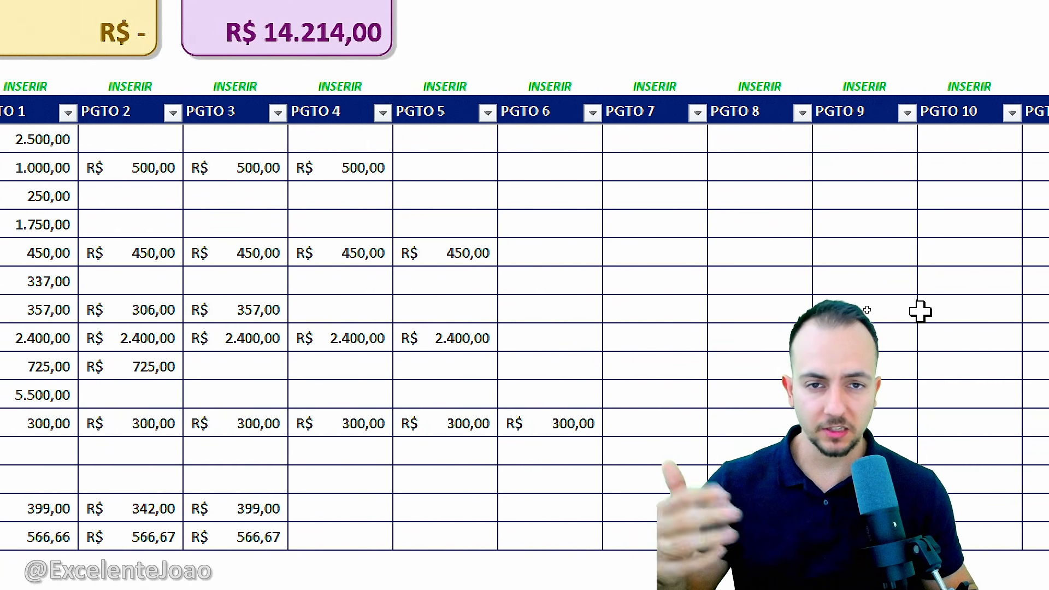
scroll(917, 303, right, 1)
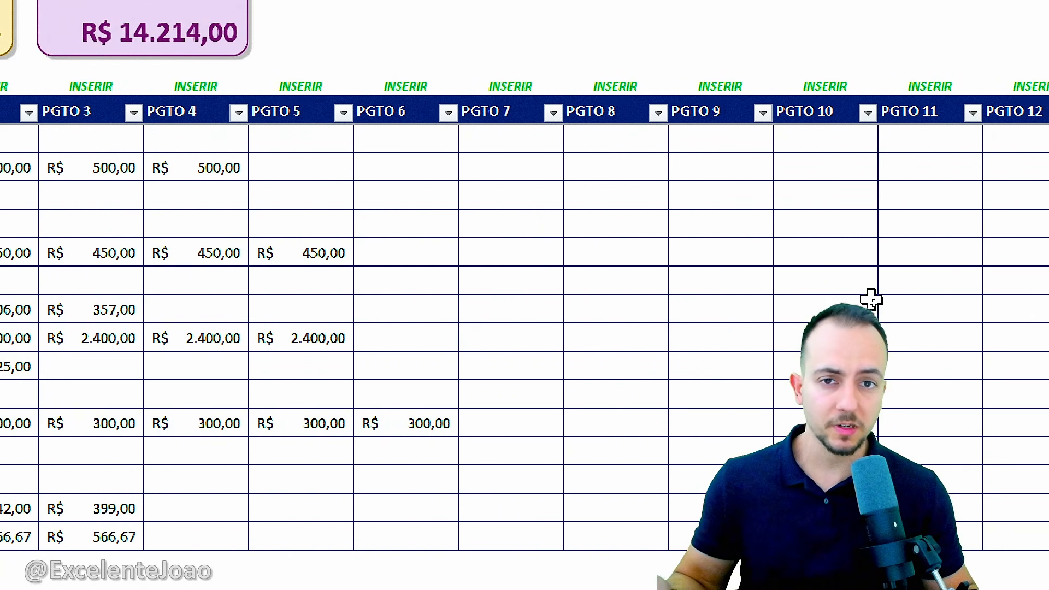
scroll(122, 309, left, 10)
scroll(85, 250, down, 1)
scroll(84, 250, down, 2)
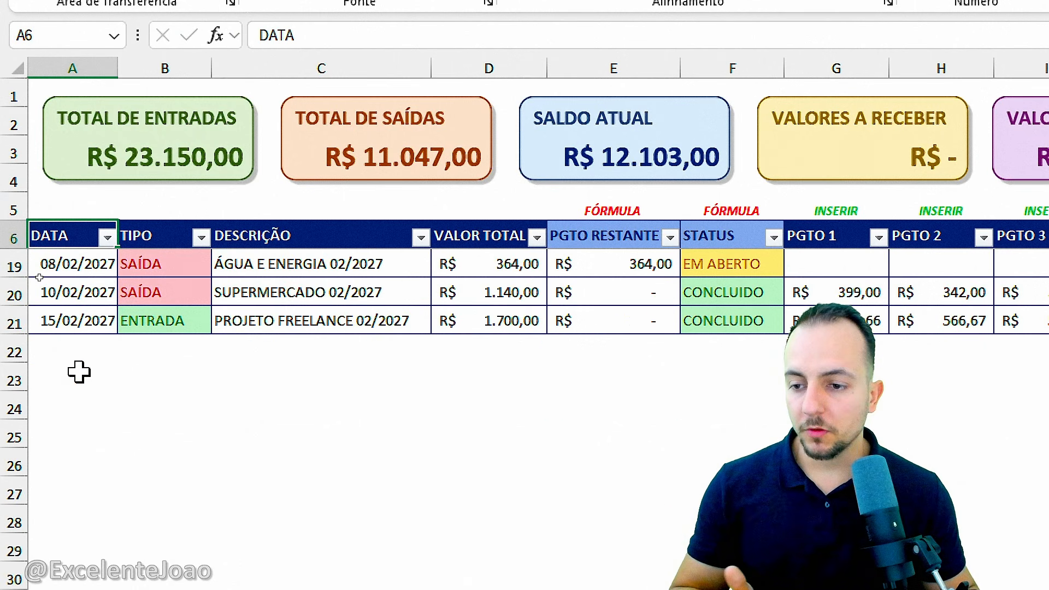
scroll(79, 372, down, 1)
click(76, 351)
text(20/02/2027)
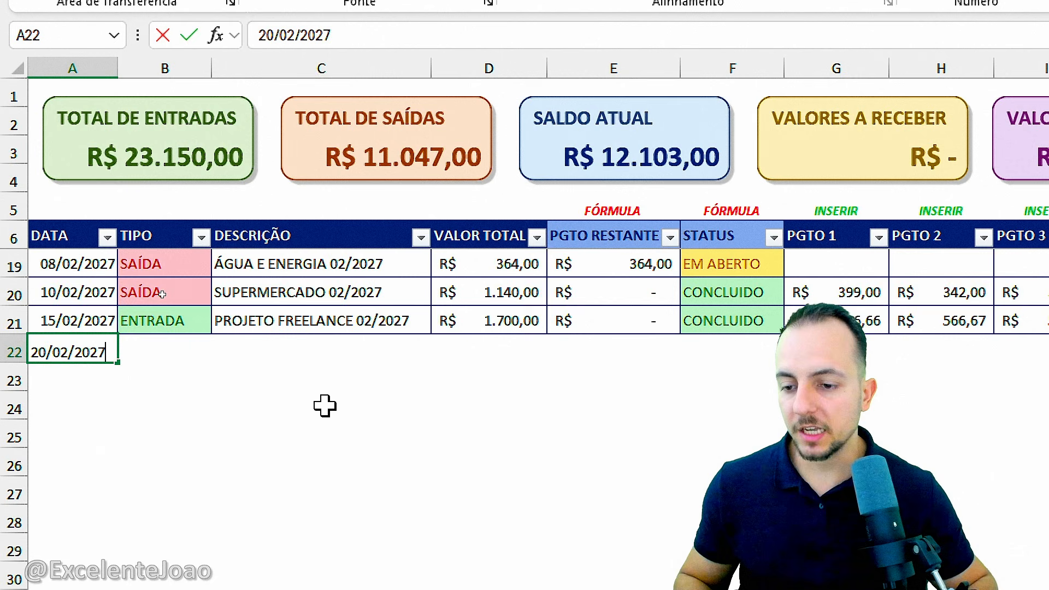
key(Return)
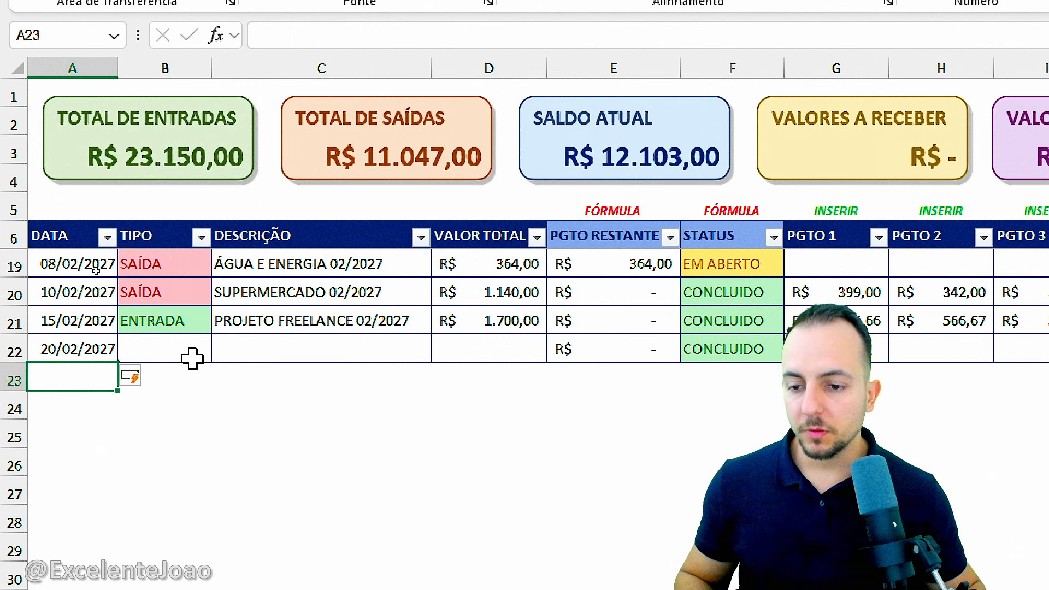
Step: Set the TIPO of the 20/02/2027 entry to ENTRADA
click(193, 356)
click(225, 357)
click(175, 379)
click(224, 349)
click(187, 403)
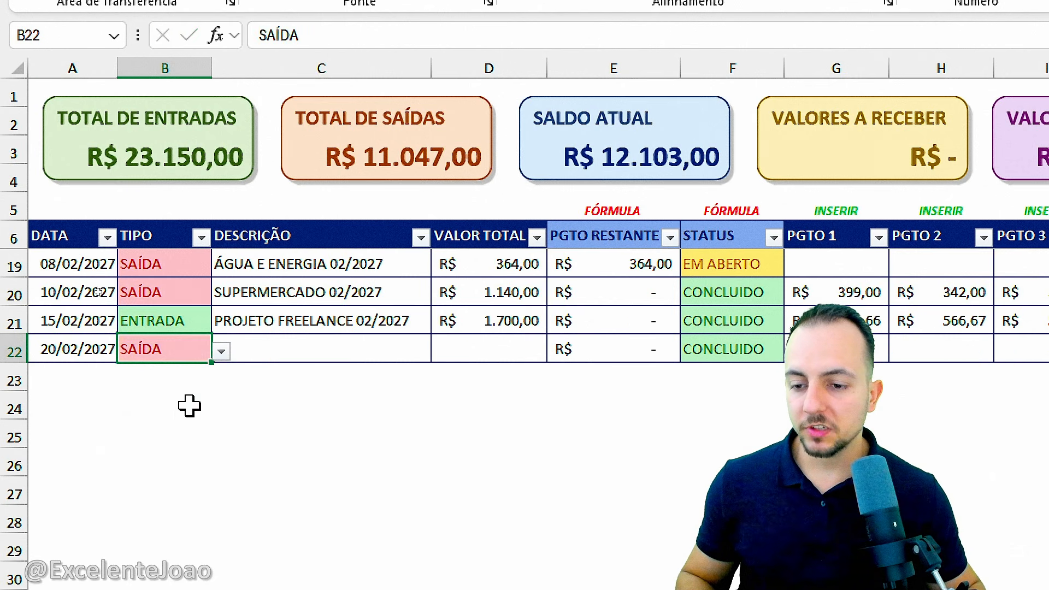
click(224, 349)
click(187, 376)
Step: Fill in the 20/02/2027 entry with the description Vendas and a total value of 5.000
click(274, 355)
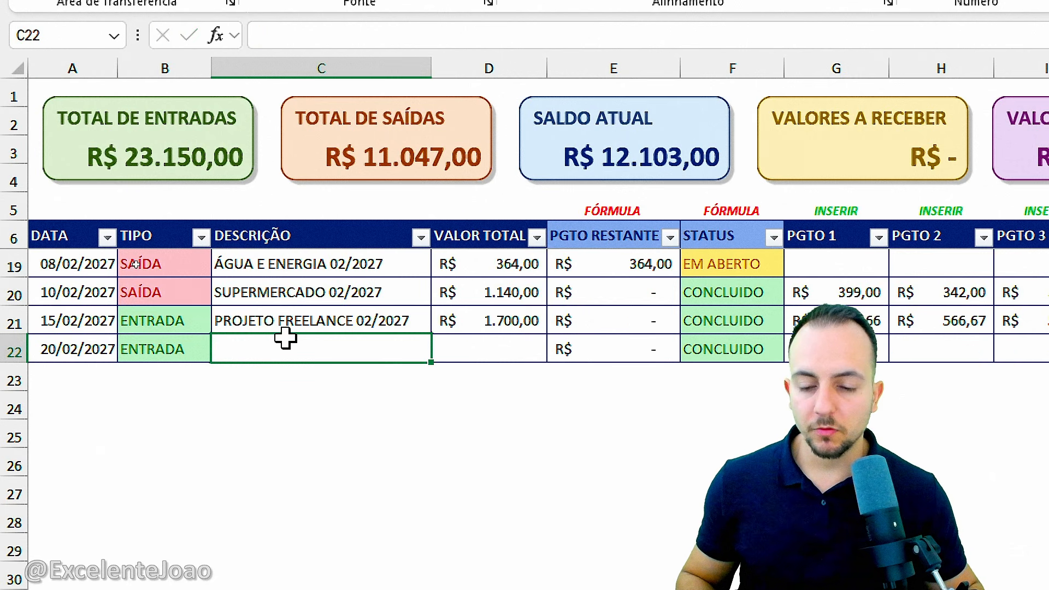
text(Vendas)
key(Return)
click(498, 355)
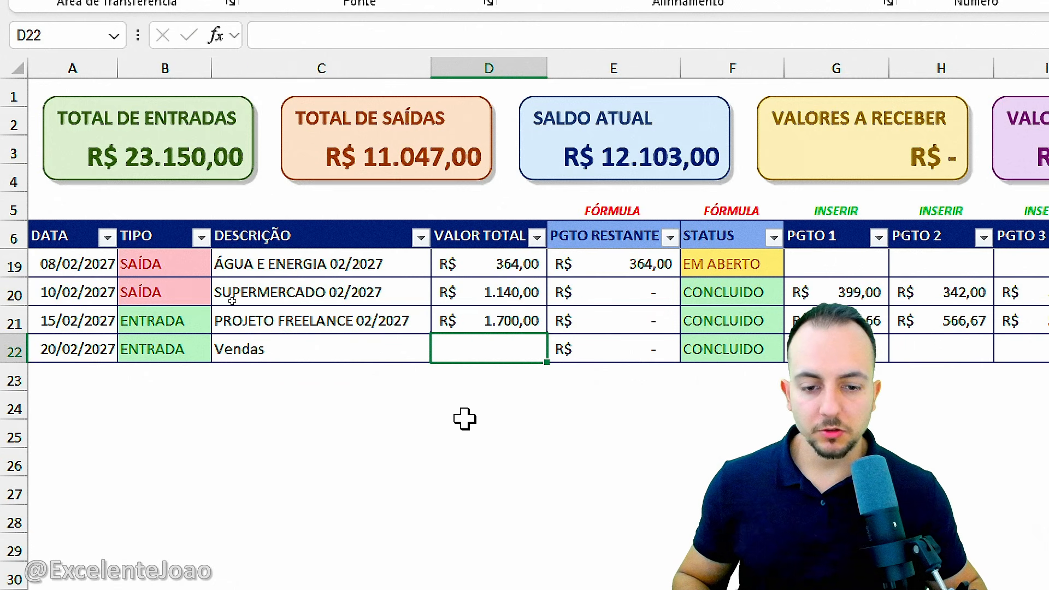
text(5.000)
key(Return)
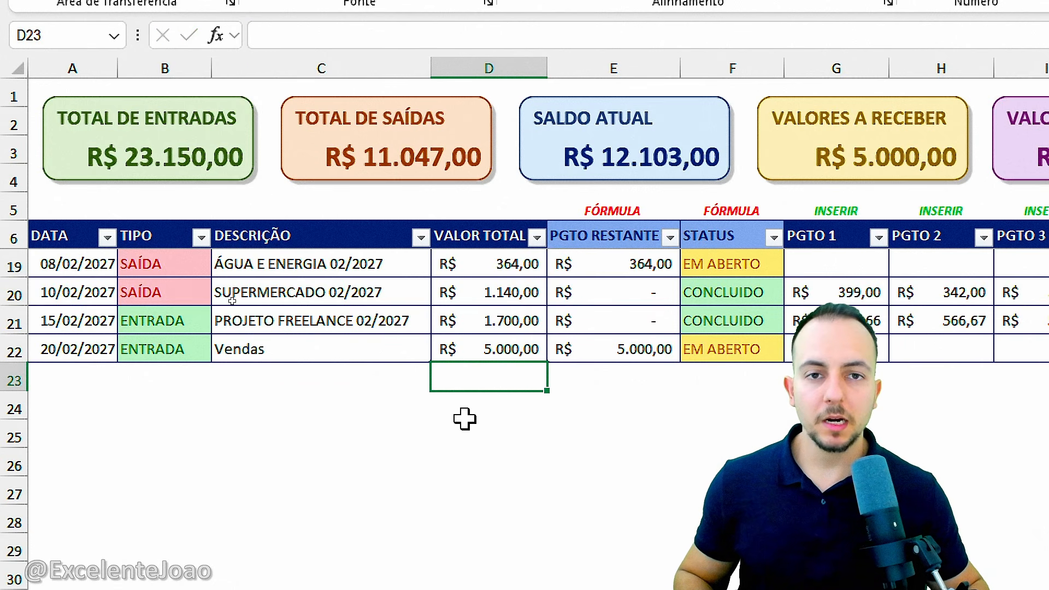
drag(547, 353, 793, 199)
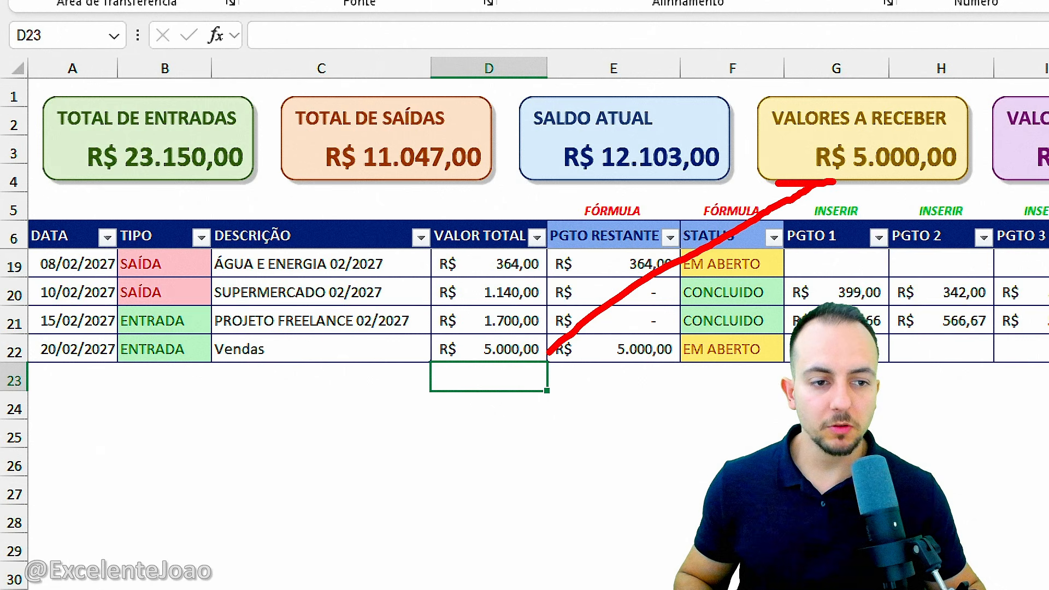
mouse_move(527, 336)
mouse_down()
mouse_move(426, 336)
mouse_move(571, 346)
mouse_move(428, 326)
mouse_up()
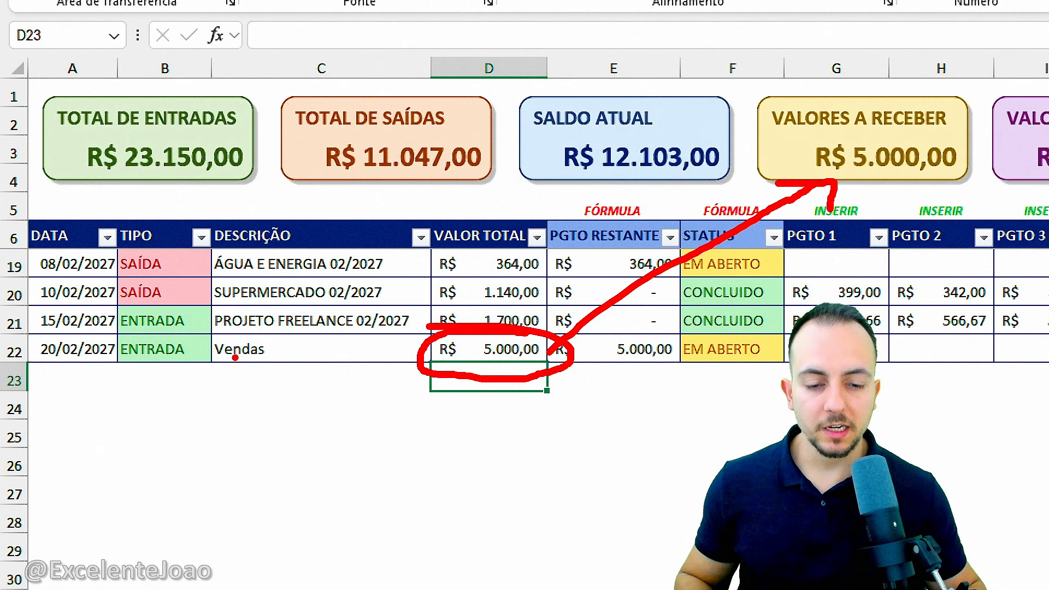
drag(781, 332, 780, 352)
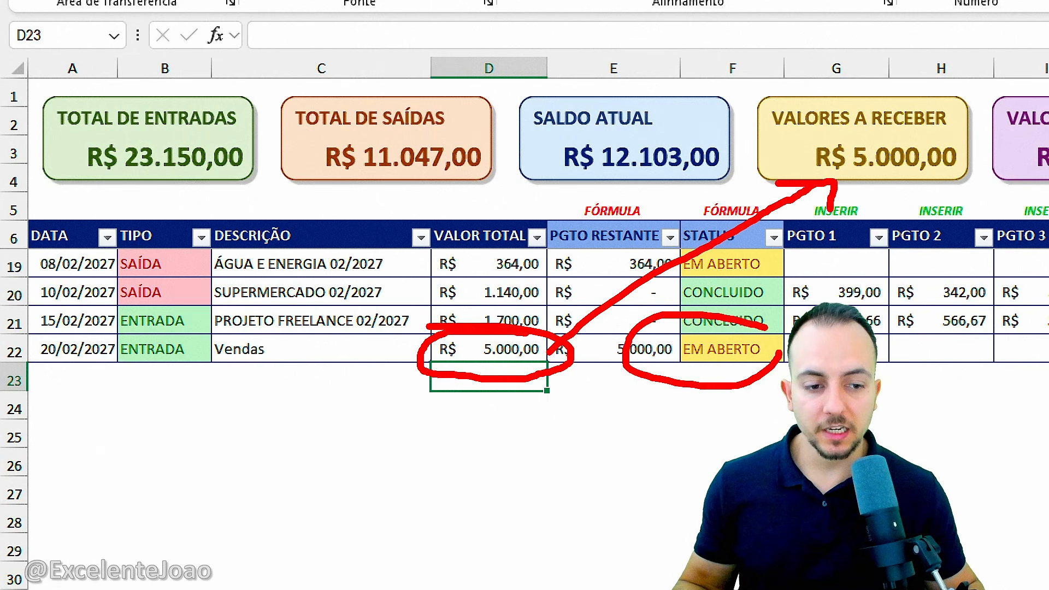
mouse_move(918, 97)
mouse_down()
mouse_move(792, 107)
mouse_move(943, 116)
mouse_up()
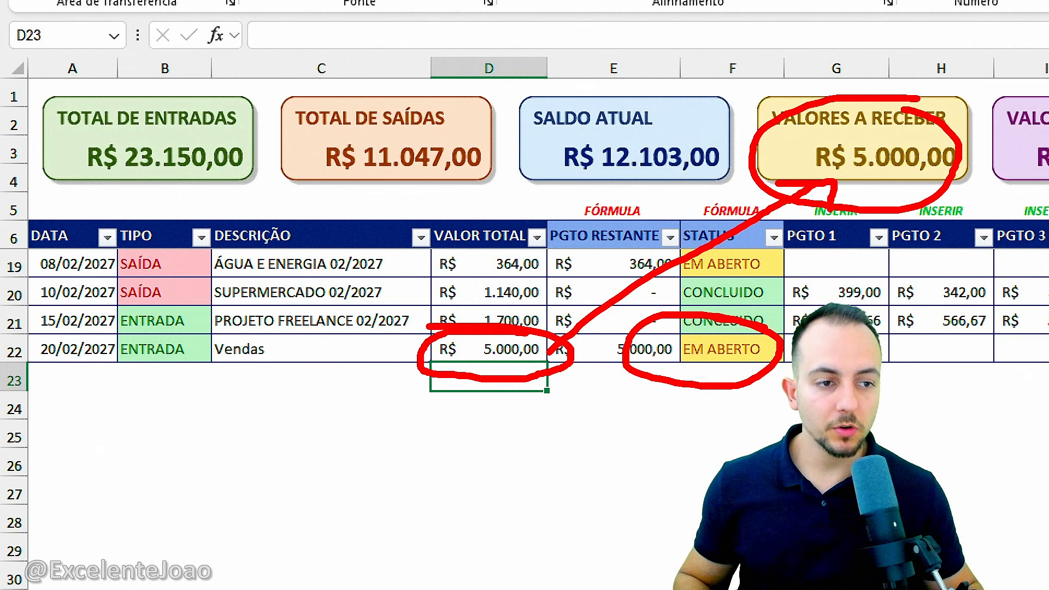
key(Escape)
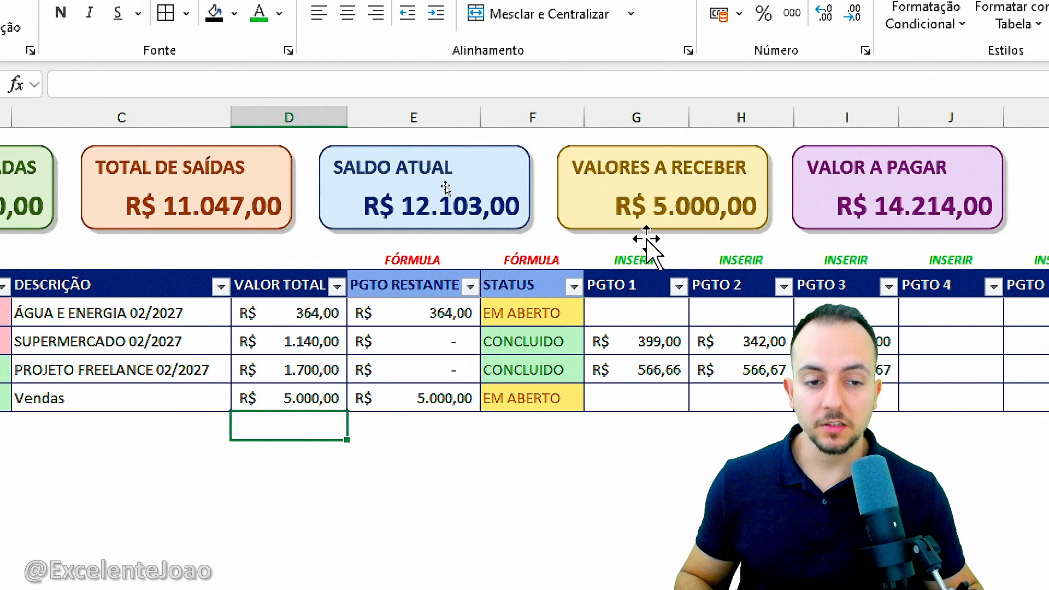
drag(431, 121, 515, 121)
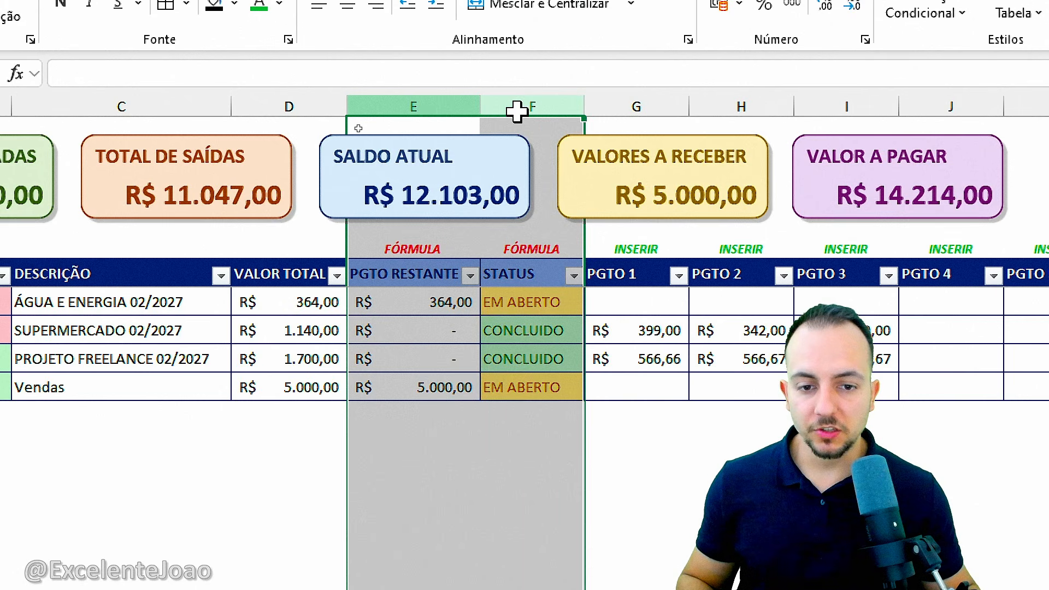
mouse_move(437, 228)
mouse_down()
mouse_move(352, 240)
mouse_move(456, 240)
mouse_up()
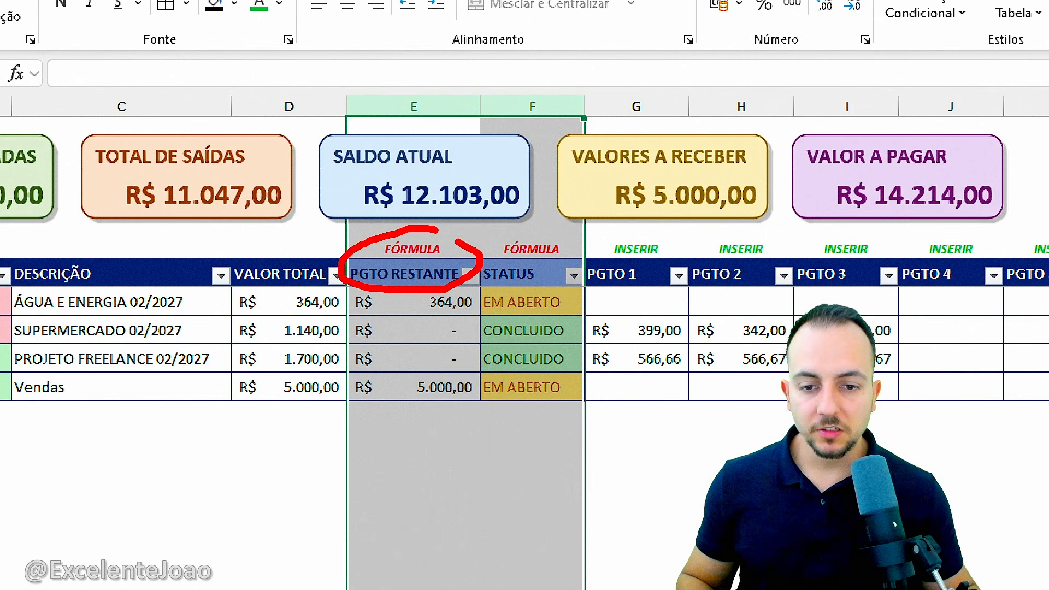
drag(546, 228, 486, 232)
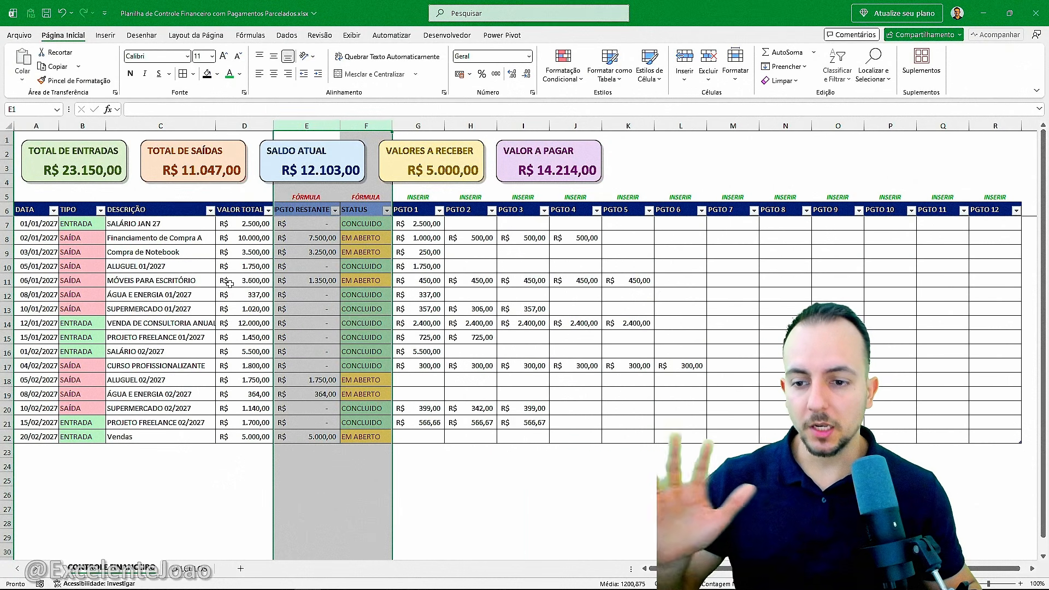
click(229, 283)
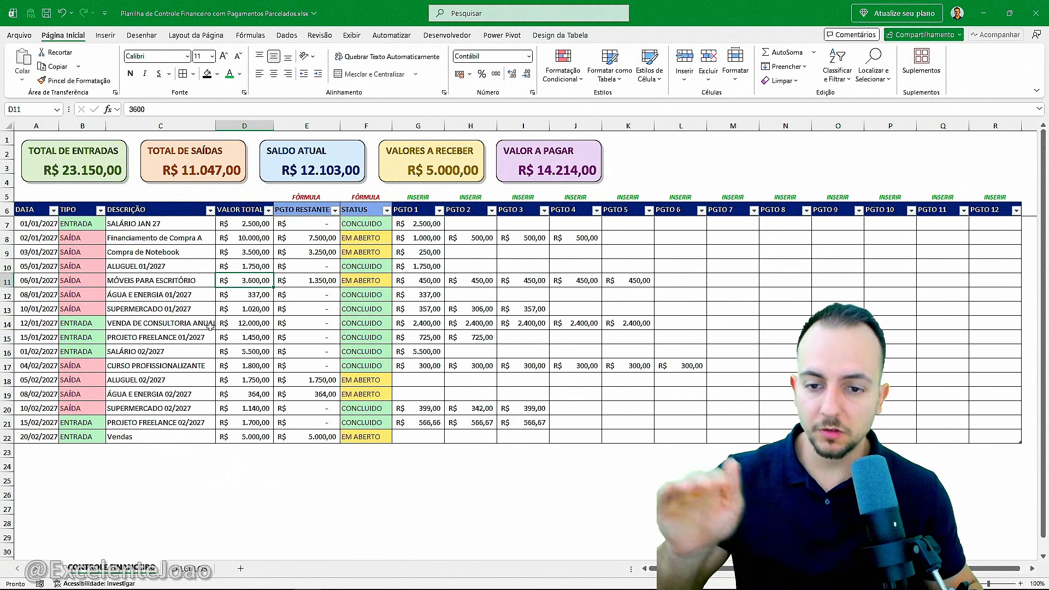
Step: Record payments of 1.000 each under PGTO 1 and PGTO 2 for the Vendas entry
scroll(210, 326, down, 4)
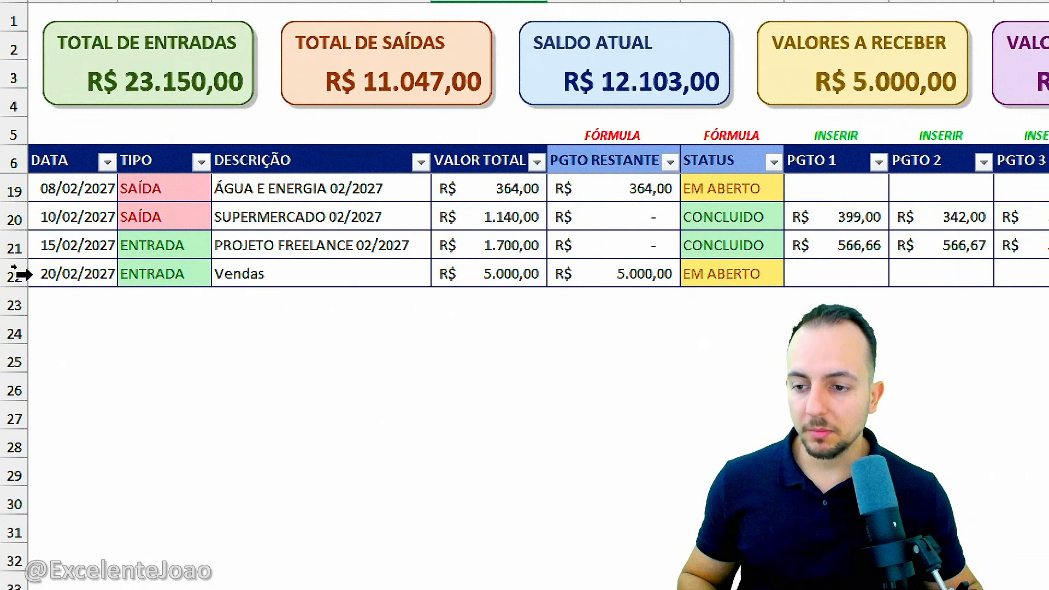
click(22, 273)
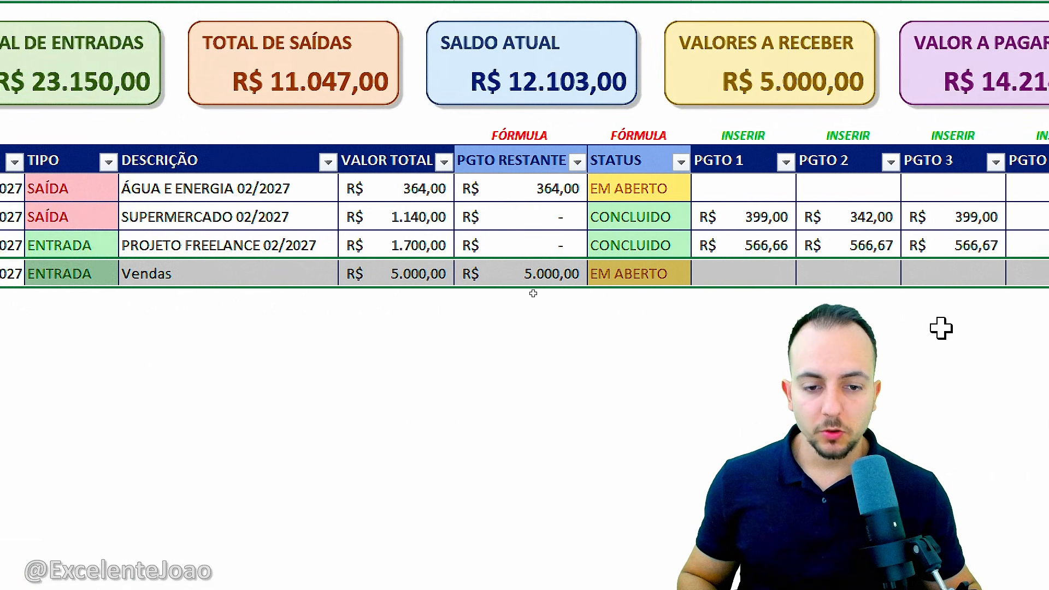
click(486, 274)
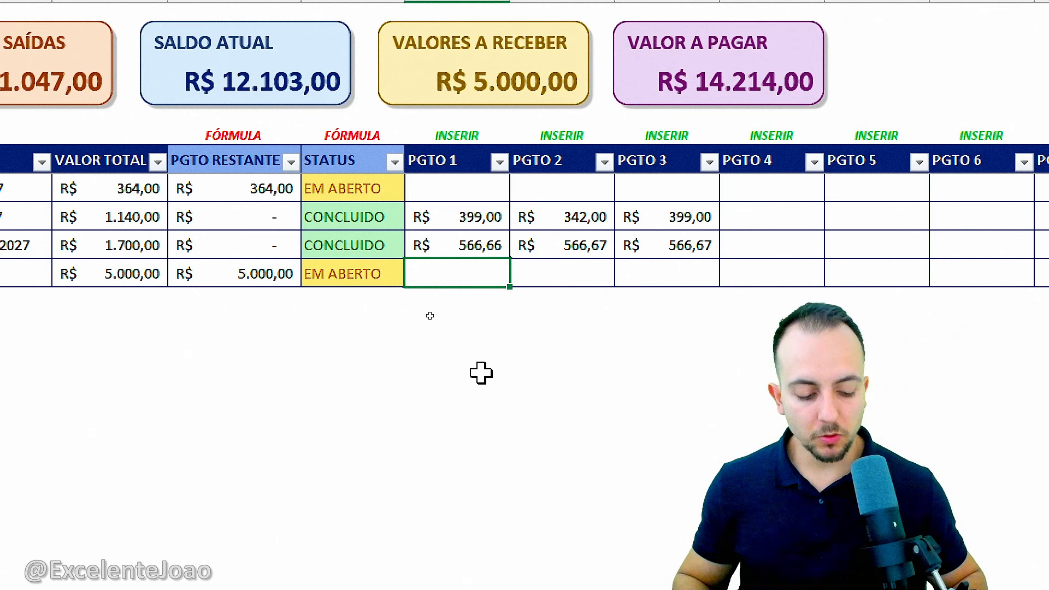
key(Tab)
text(1.)
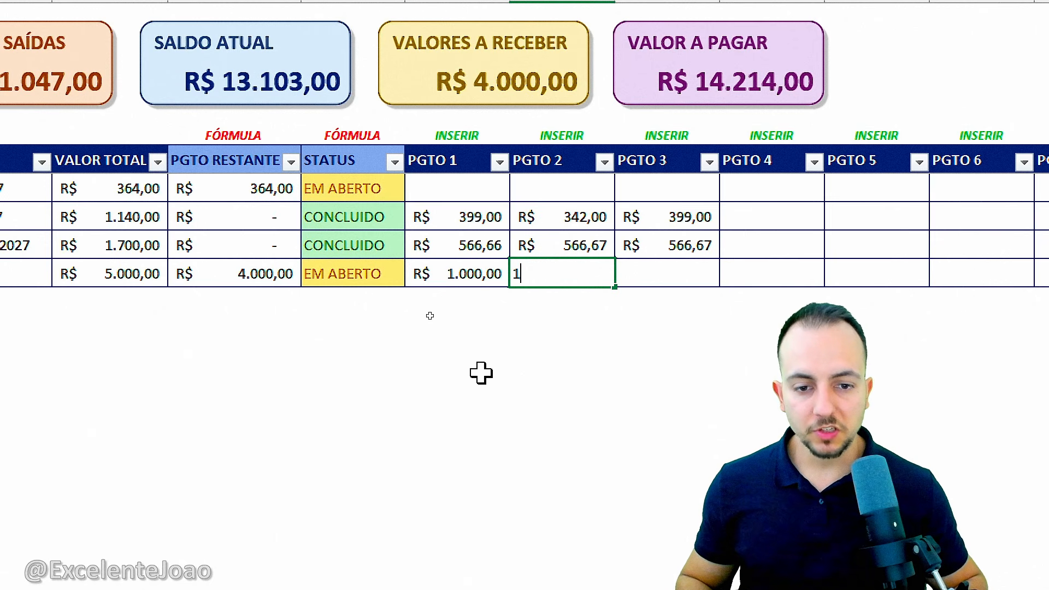
text(000)
key(Tab)
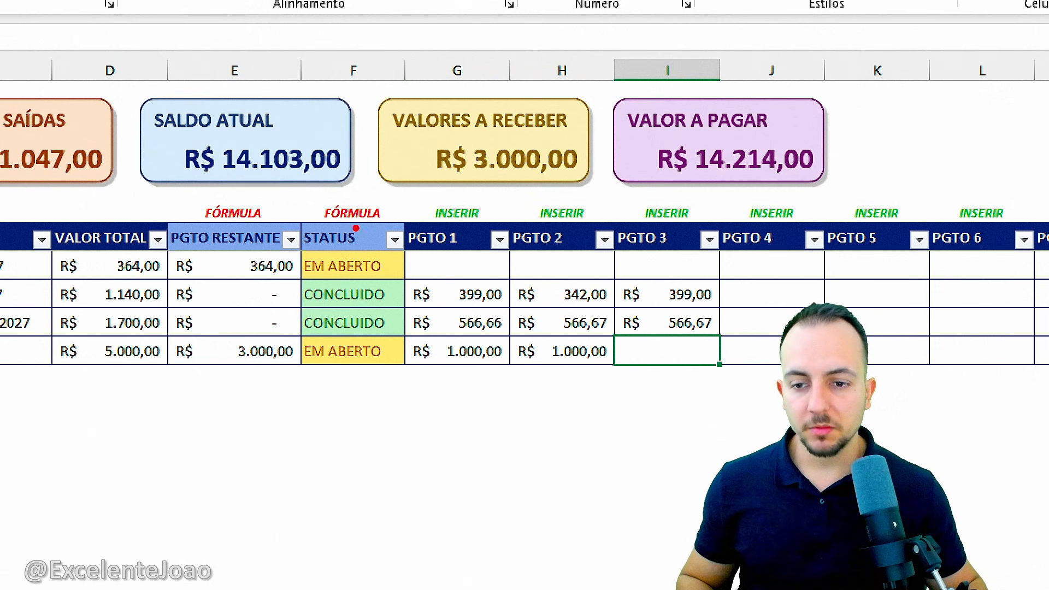
drag(353, 121, 181, 95)
mouse_move(537, 87)
mouse_down()
mouse_move(605, 158)
mouse_move(487, 84)
mouse_up()
mouse_move(277, 325)
mouse_down()
mouse_move(195, 360)
mouse_move(273, 320)
mouse_up()
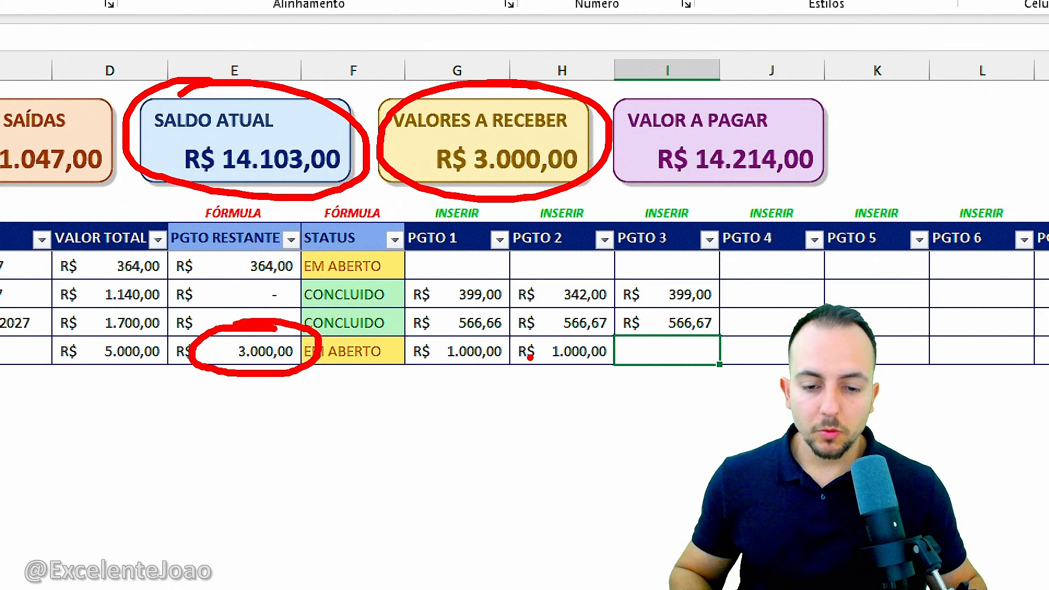
key(Escape)
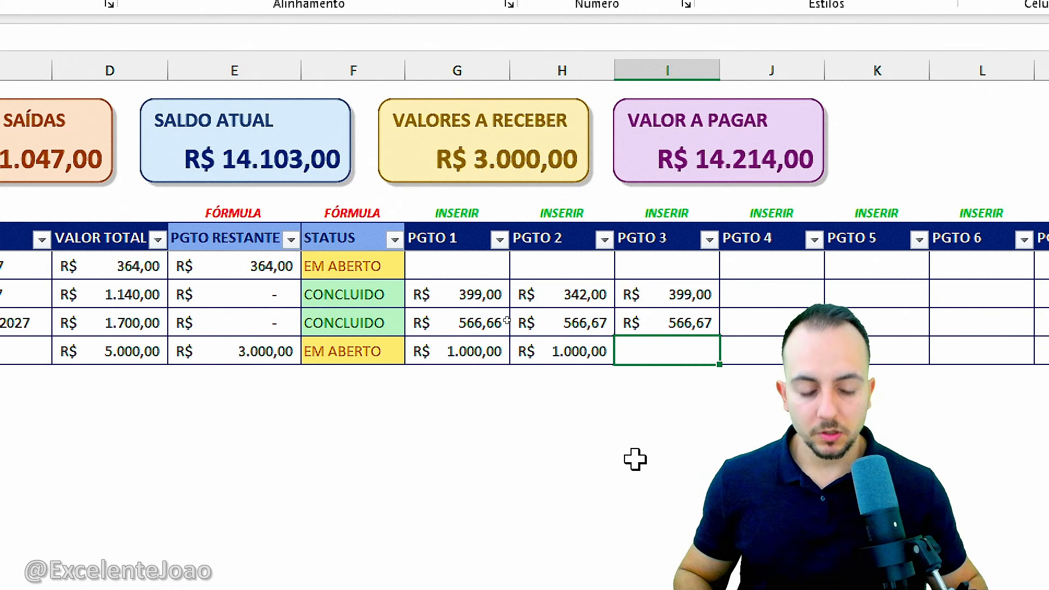
Step: Record payments of 1.000 each under PGTO 3, PGTO 4 and PGTO 5 for the Vendas entry
text(000)
key(Tab)
text(1000)
key(Tab)
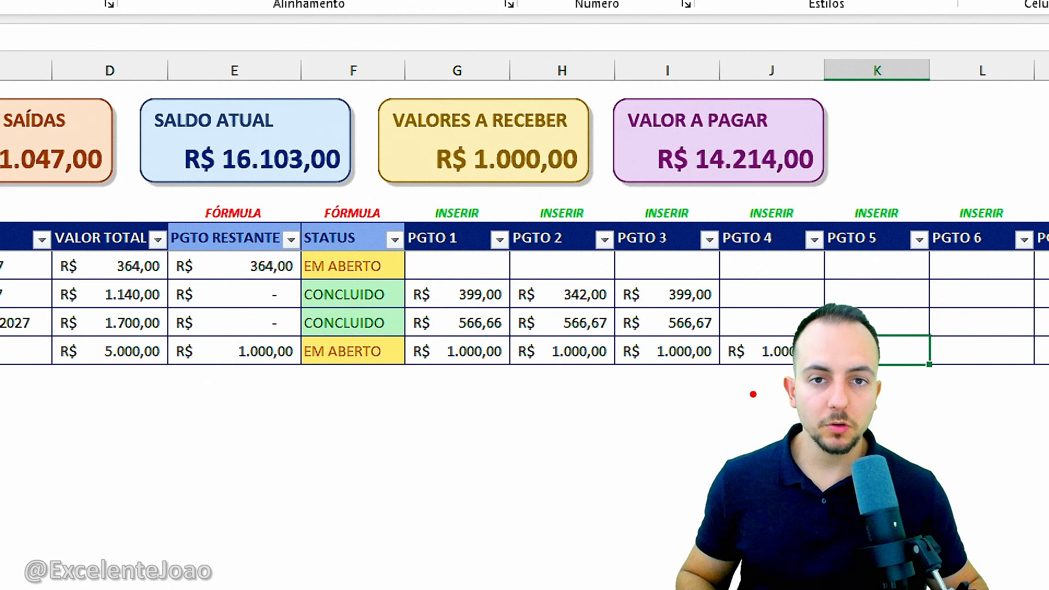
drag(287, 333, 426, 380)
key(Escape)
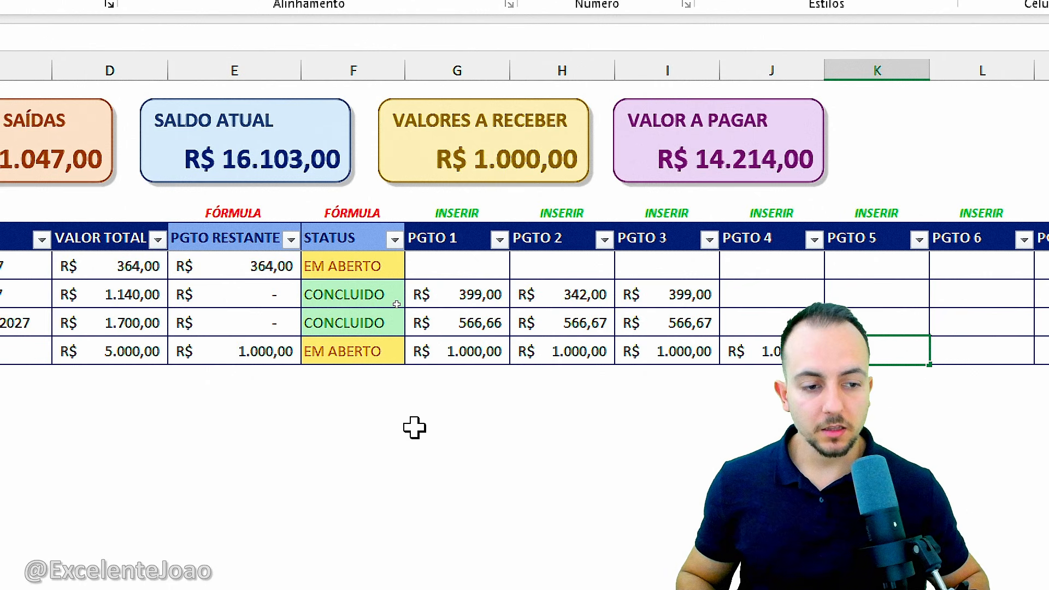
text(1000)
key(ctrl+Return)
mouse_move(381, 334)
mouse_down()
mouse_move(304, 389)
mouse_move(403, 335)
mouse_up()
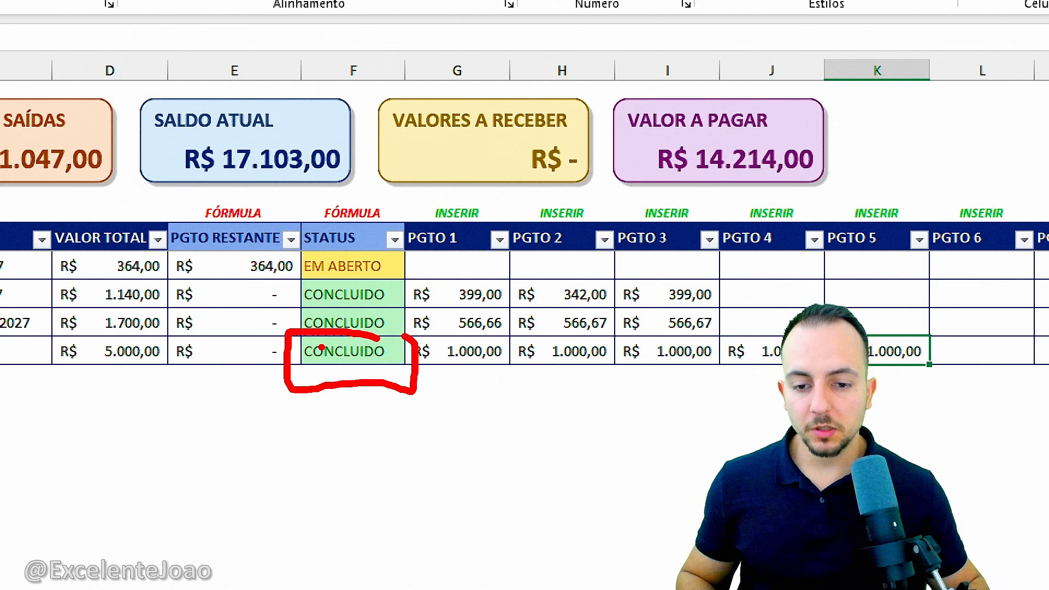
mouse_move(535, 89)
mouse_down()
mouse_move(388, 188)
mouse_move(527, 102)
mouse_up()
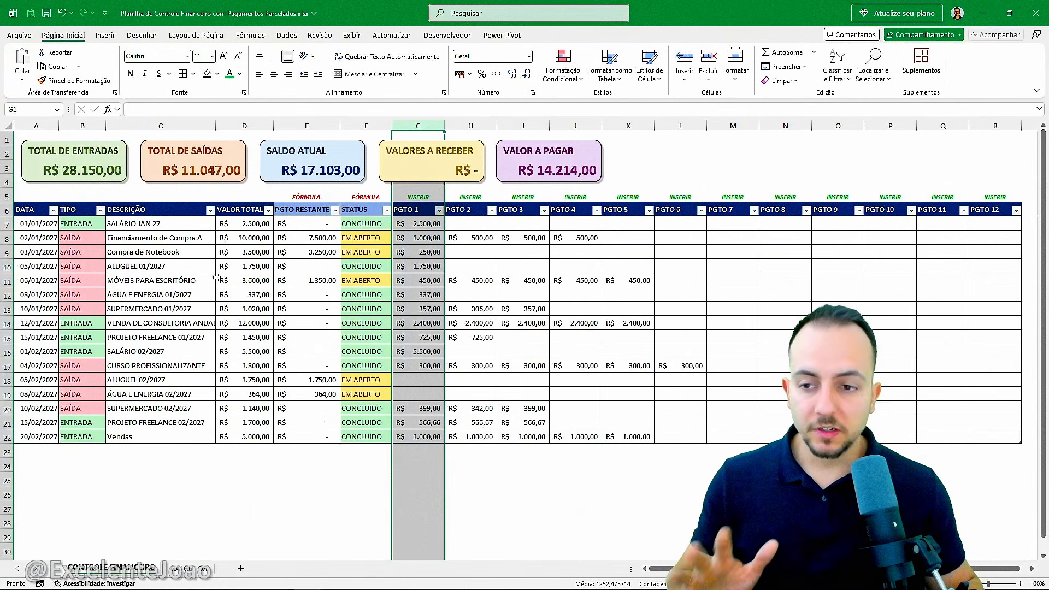
click(40, 208)
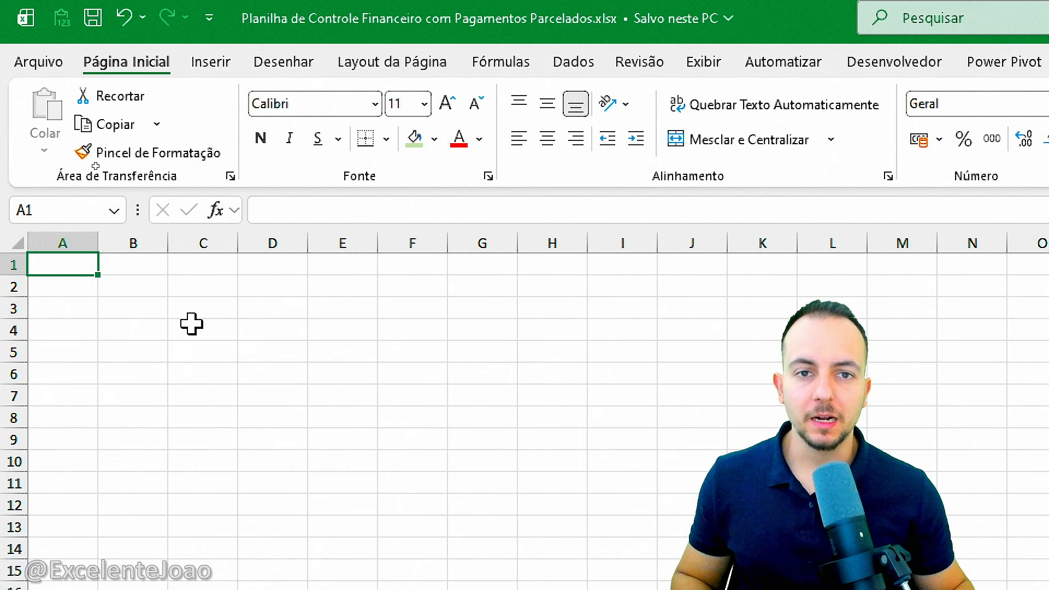
drag(86, 264, 264, 366)
drag(278, 270, 463, 377)
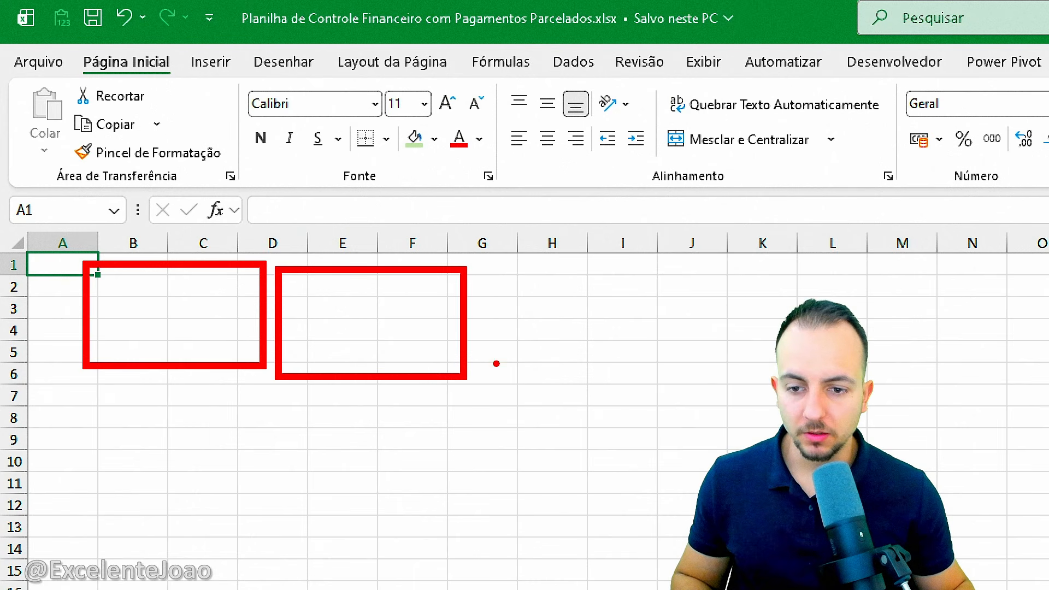
drag(492, 272, 654, 377)
drag(692, 260, 916, 365)
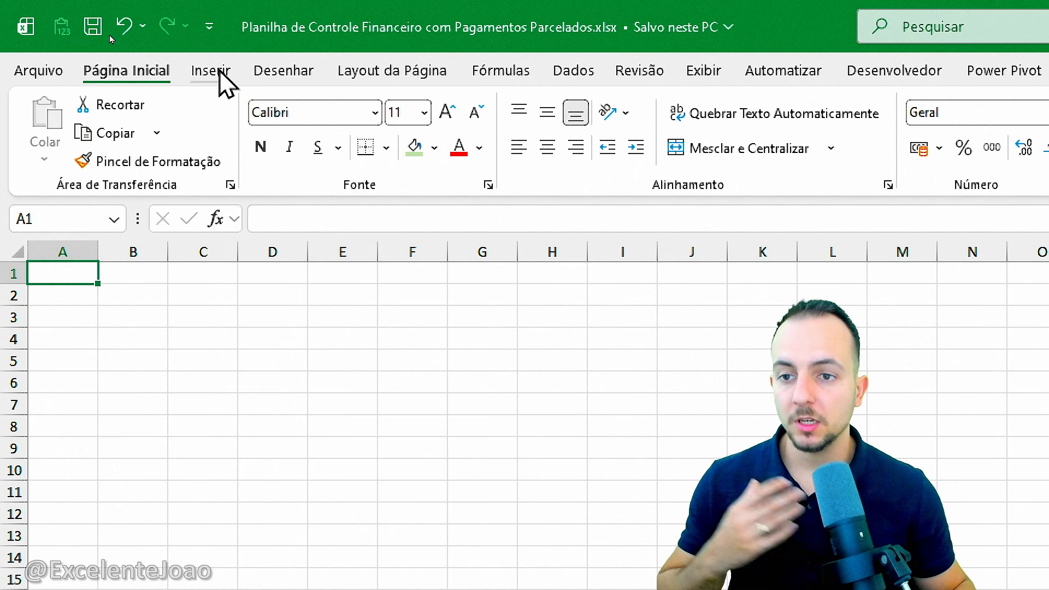
Step: Insert a rectangle shape covering cells B2:D5 on the blank sheet
click(212, 64)
click(420, 162)
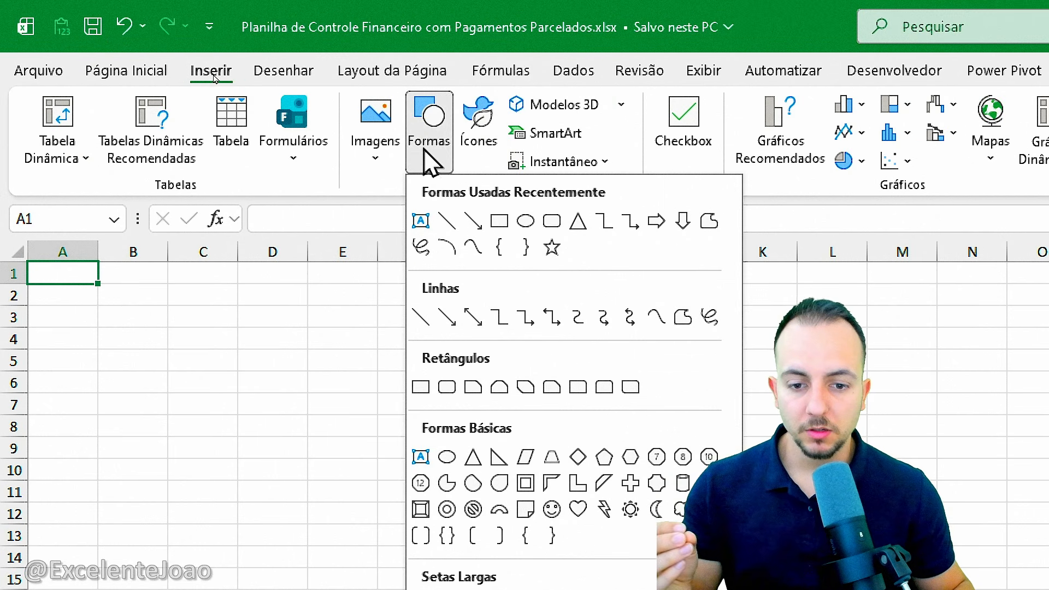
click(427, 387)
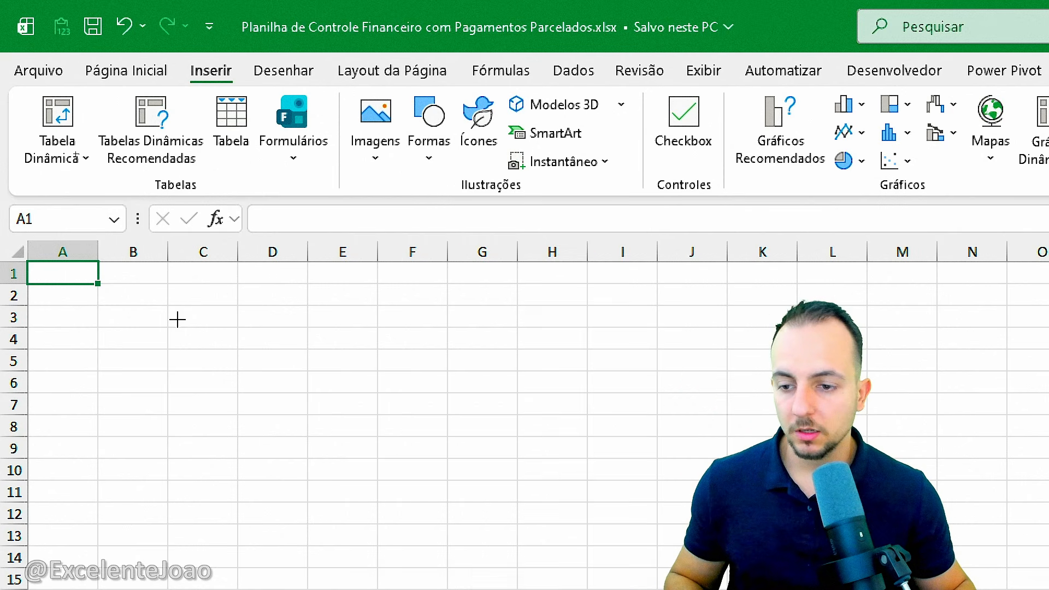
drag(104, 284, 309, 374)
click(230, 398)
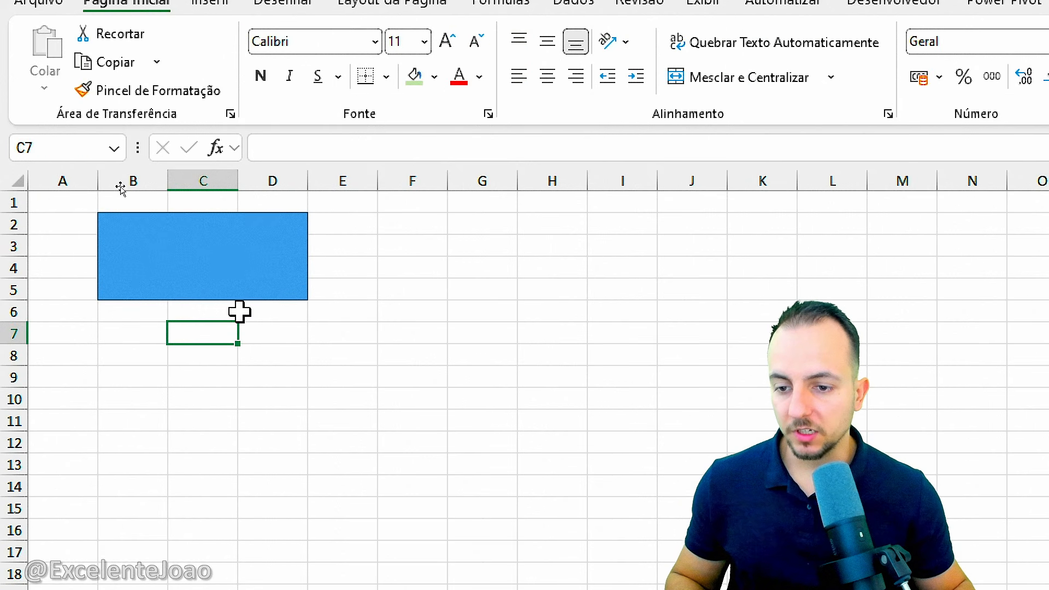
click(275, 367)
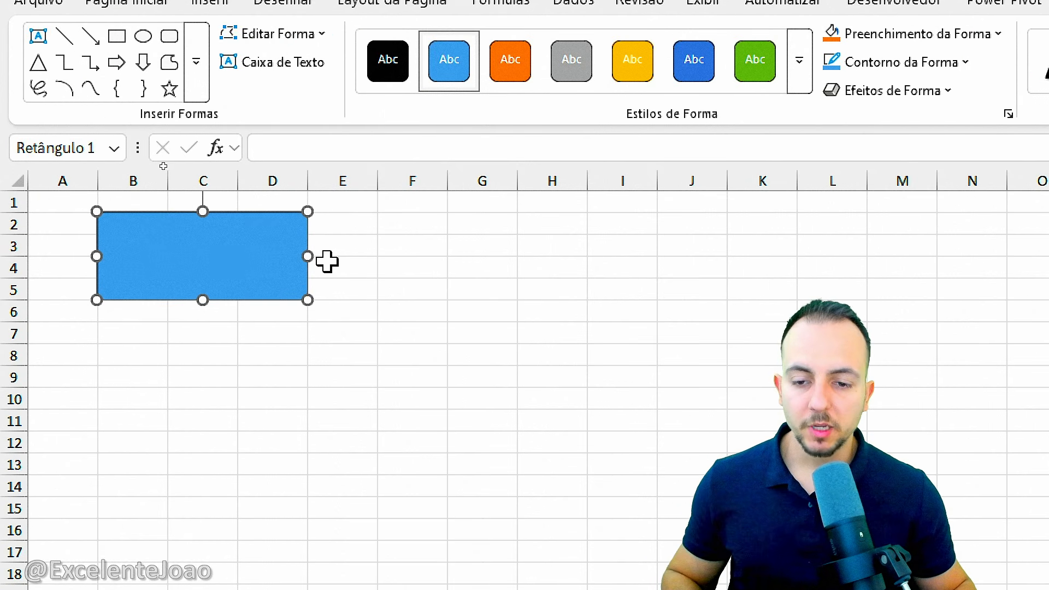
key(ctrl+2)
drag(306, 272, 338, 295)
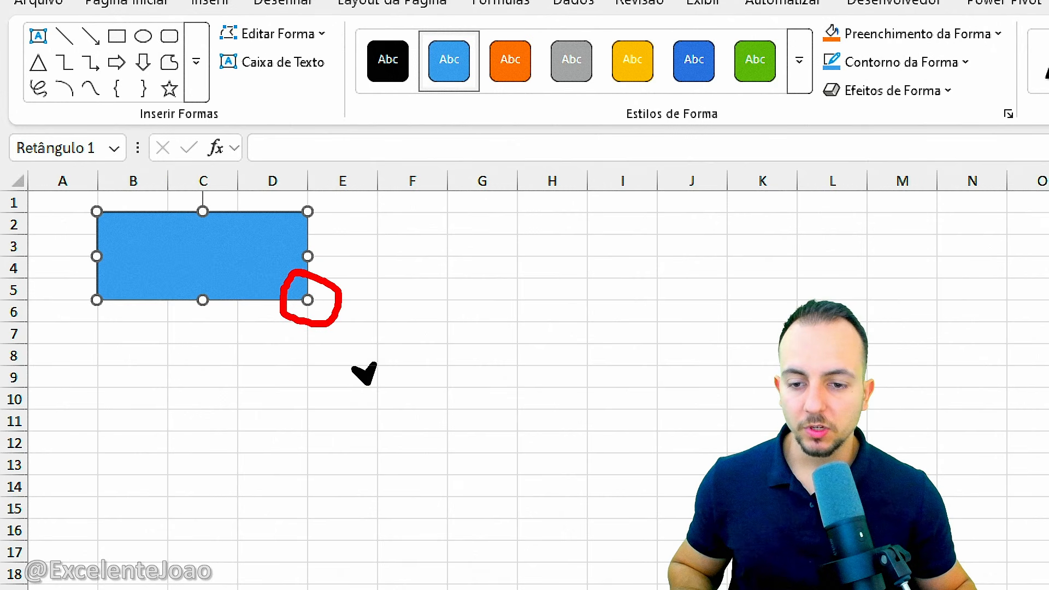
drag(325, 331, 370, 385)
mouse_move(309, 283)
mouse_down()
mouse_move(377, 242)
mouse_move(224, 229)
mouse_up()
drag(279, 318, 233, 359)
key(Escape)
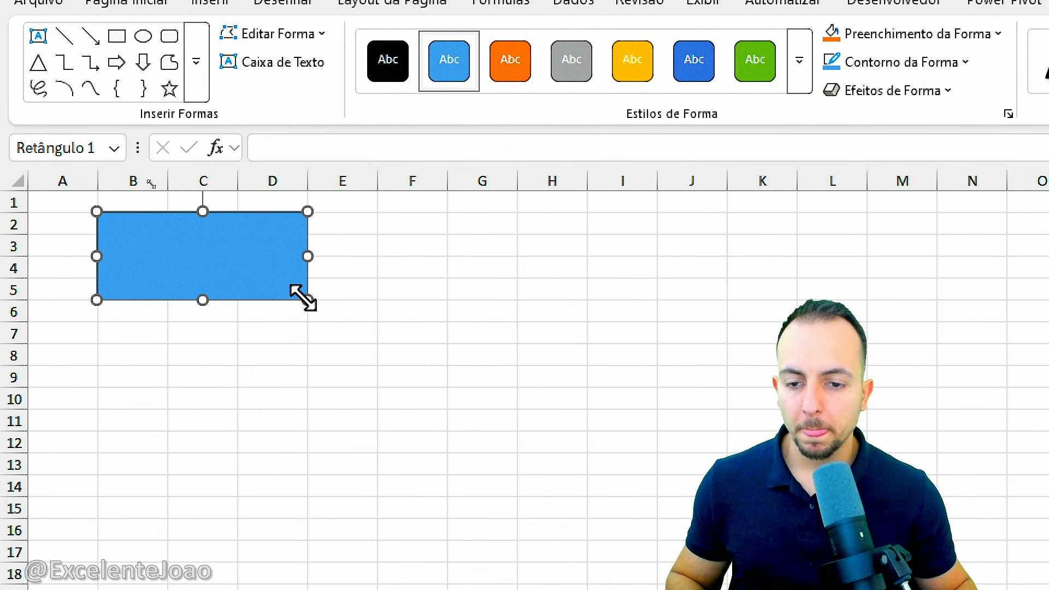
mouse_move(300, 297)
mouse_down()
mouse_move(445, 293)
mouse_move(228, 419)
mouse_move(196, 248)
mouse_move(363, 335)
mouse_move(311, 290)
mouse_move(308, 299)
mouse_up()
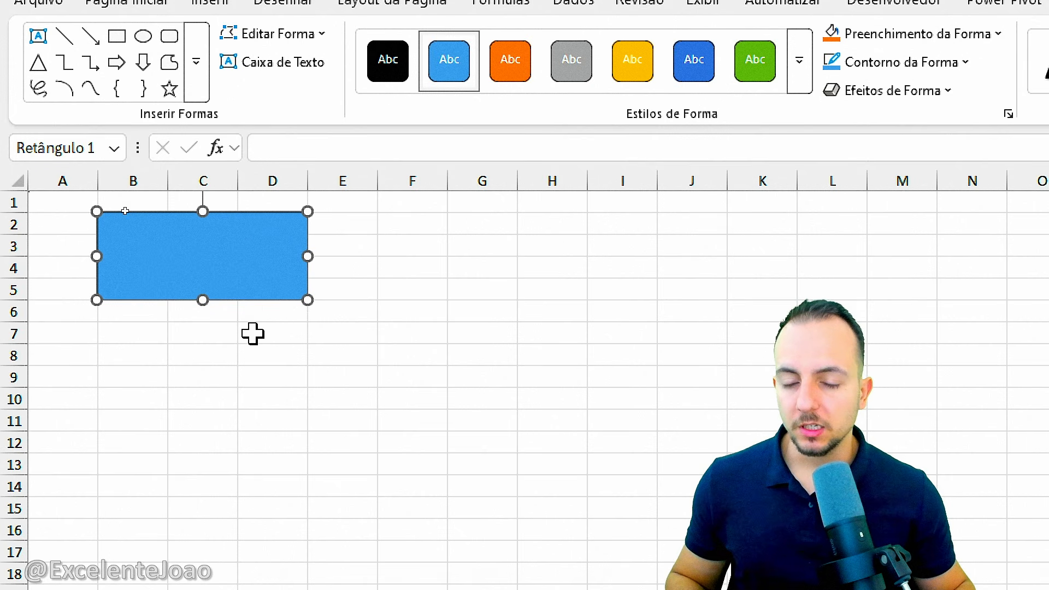
click(255, 395)
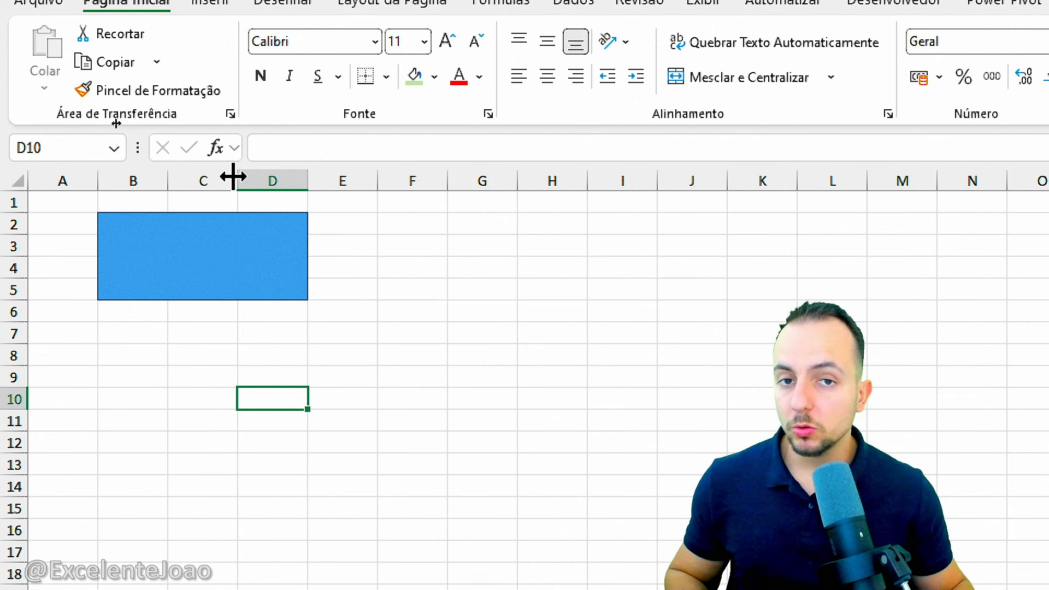
Step: Widen column C to test how the rectangle reacts, and undo the width change
click(214, 176)
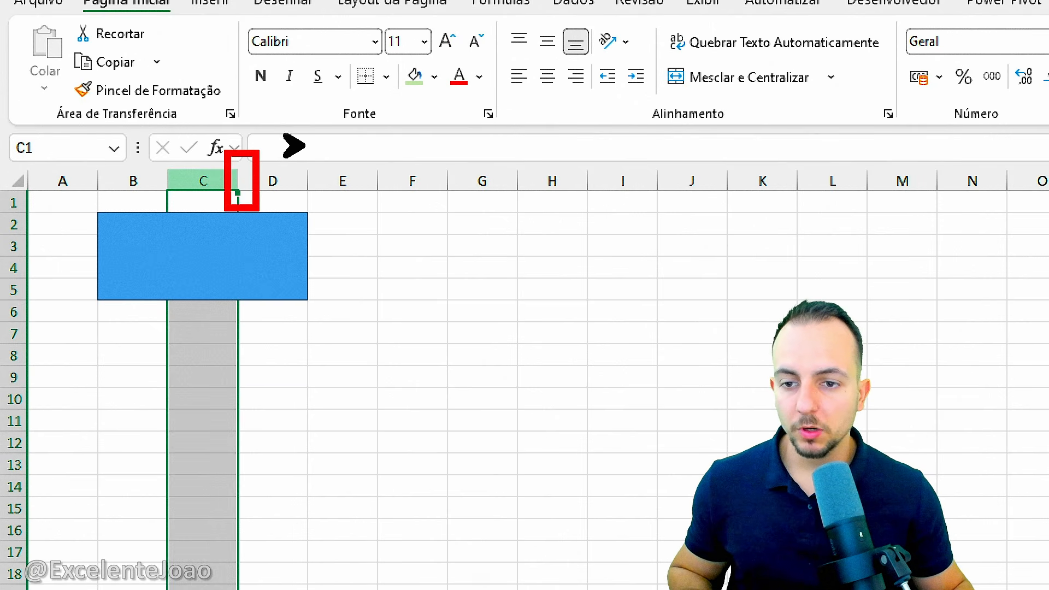
drag(238, 181, 431, 197)
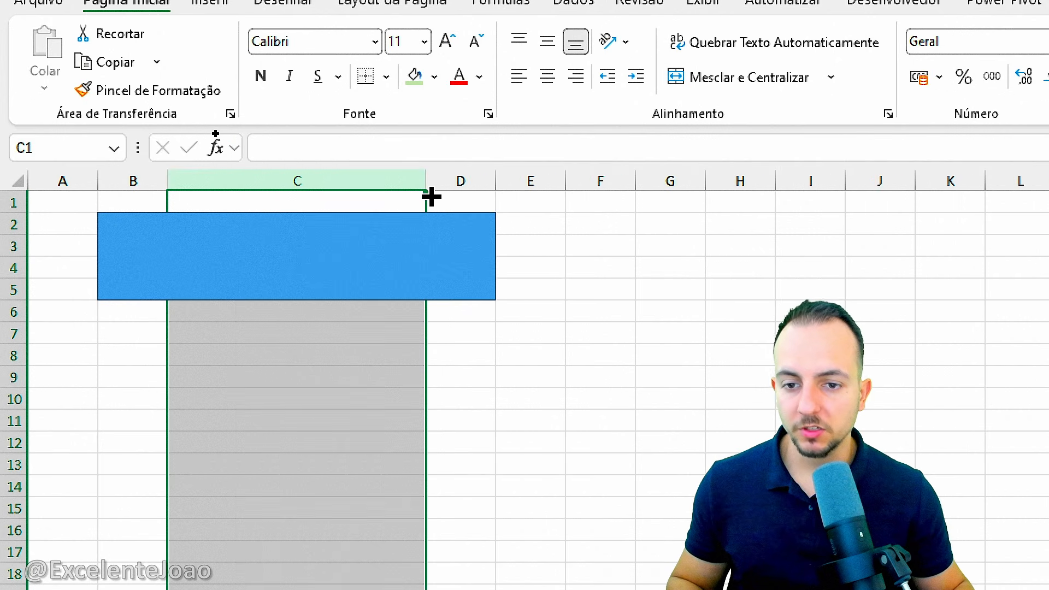
click(564, 445)
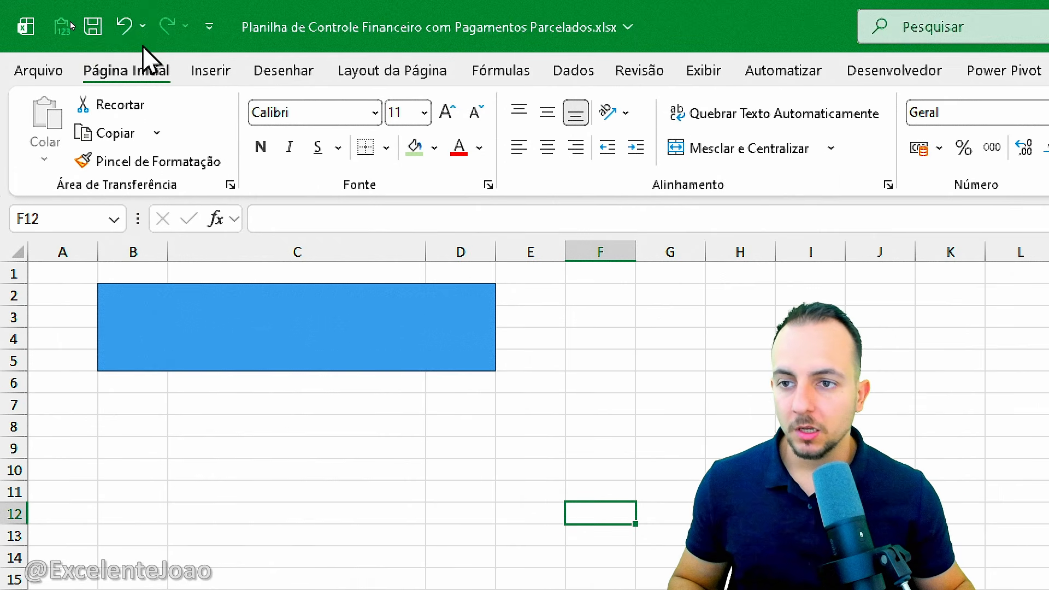
click(123, 32)
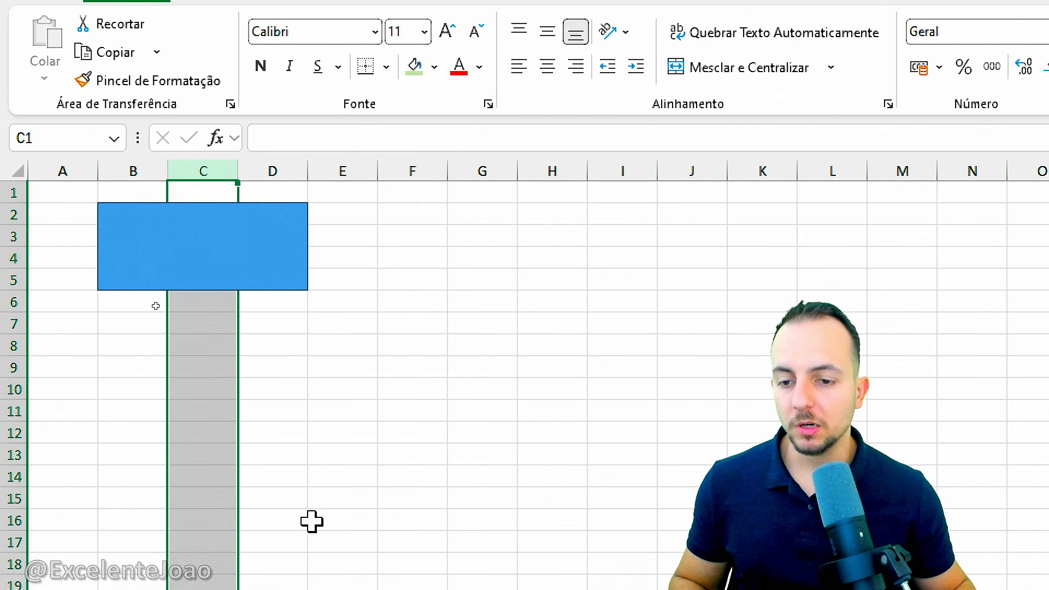
Step: Set the rectangle's properties so it does not move or resize with cells
click(279, 279)
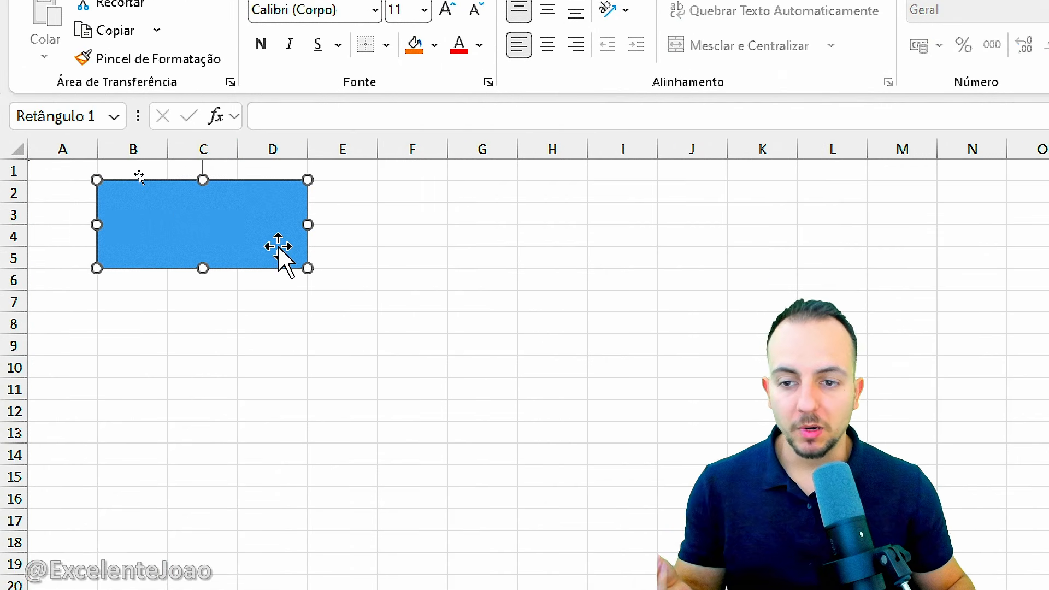
right_click(279, 249)
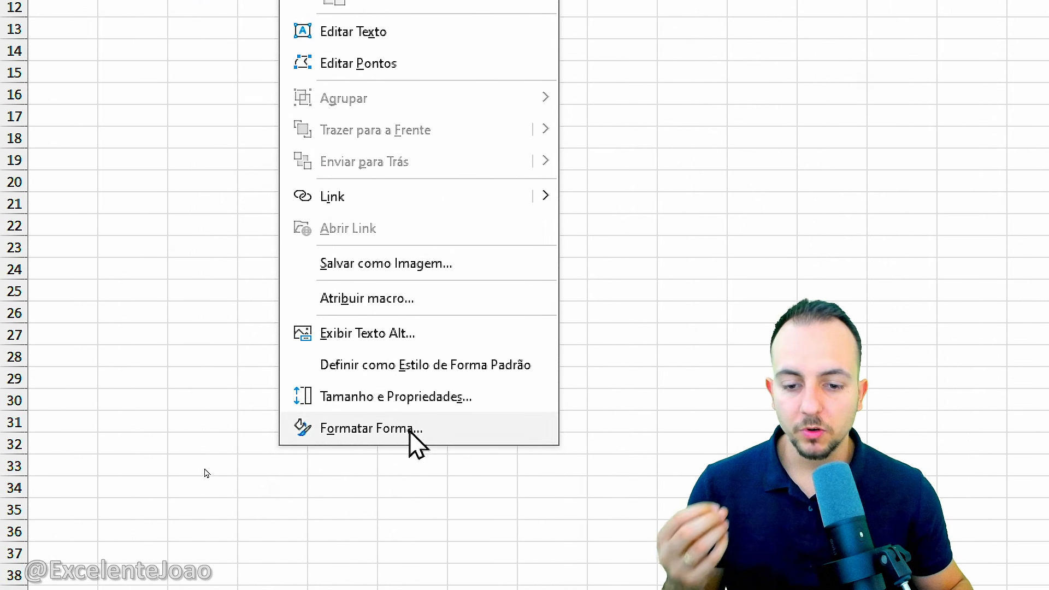
click(408, 429)
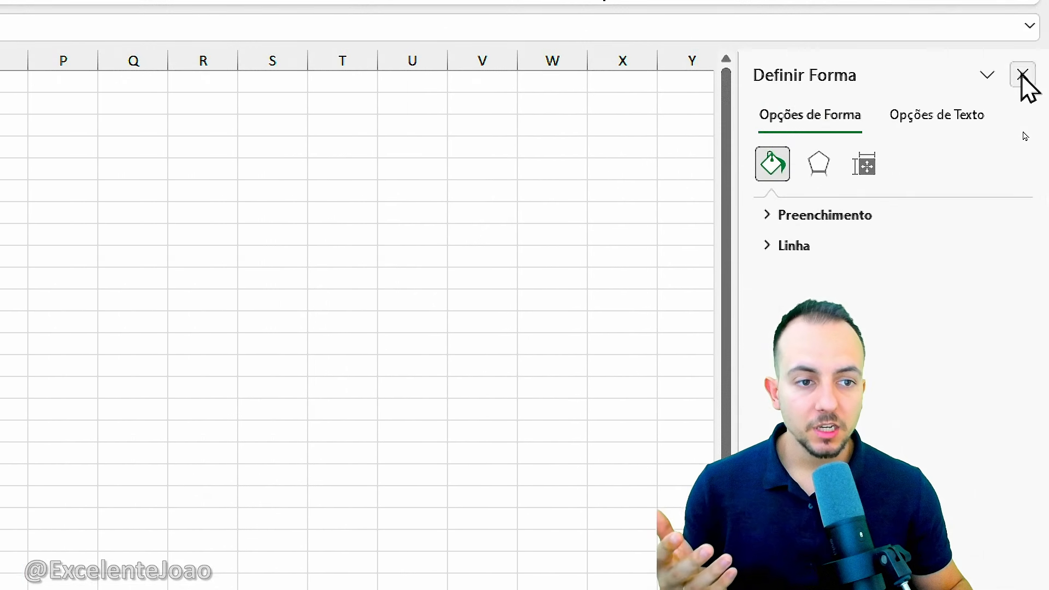
drag(739, 180, 535, 183)
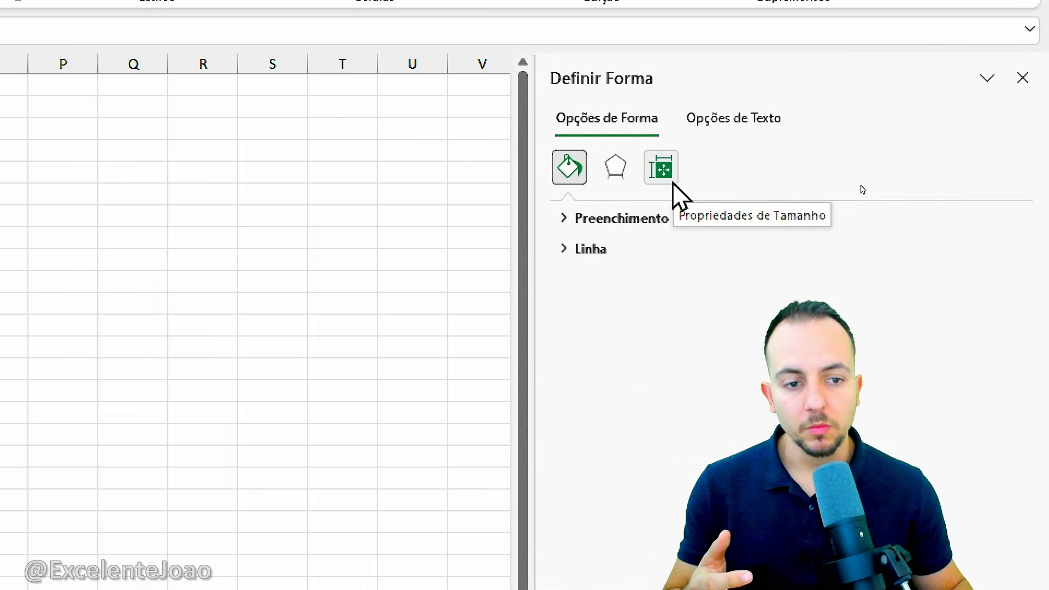
click(662, 169)
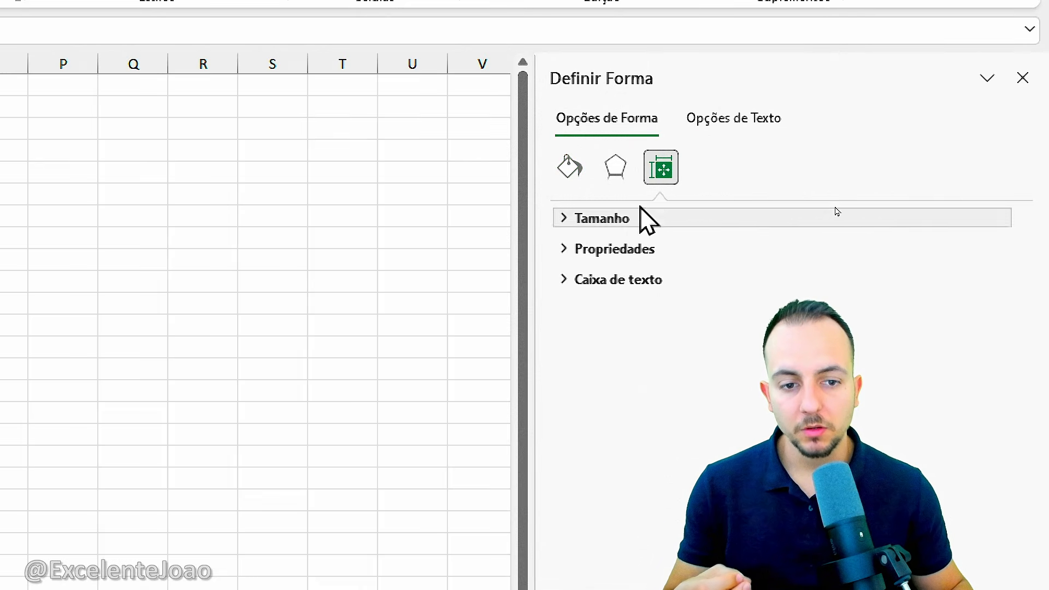
click(598, 247)
click(598, 337)
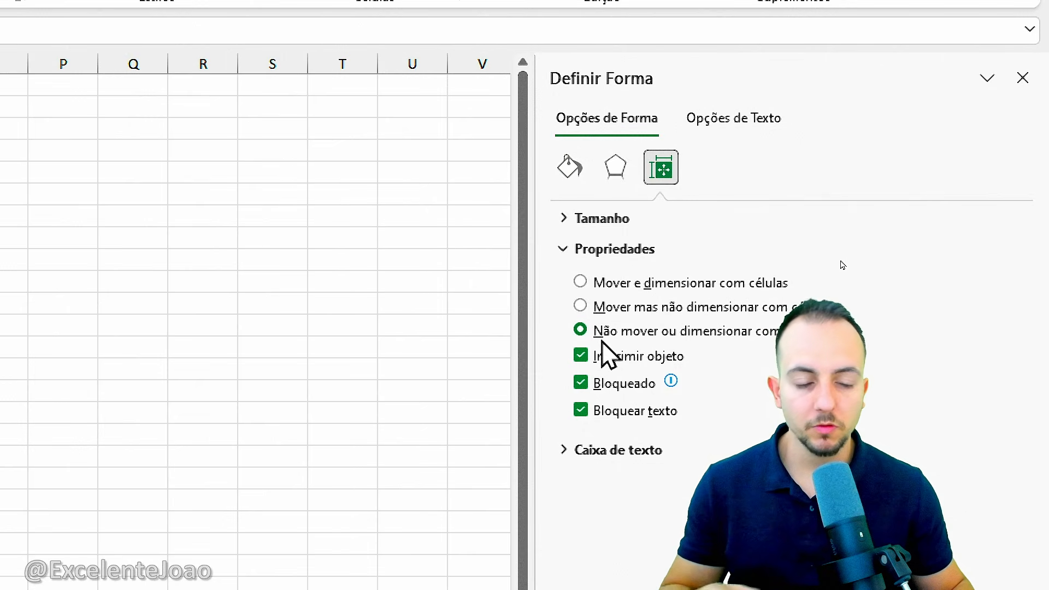
click(1023, 78)
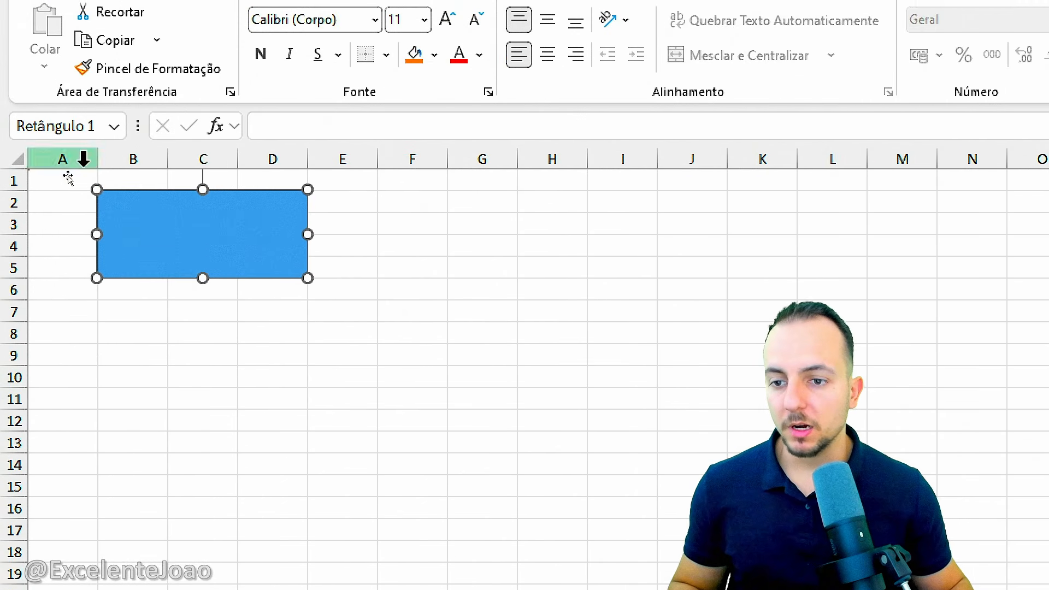
click(204, 377)
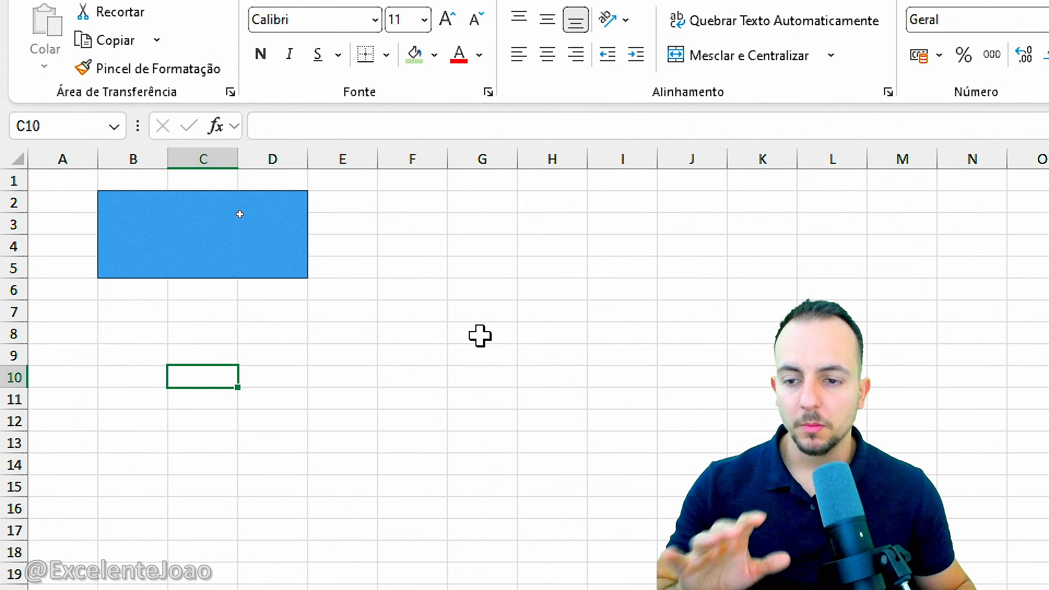
Step: Duplicate the rectangle twice, placing the copies over cells F2:H5 and J2:L5
click(287, 244)
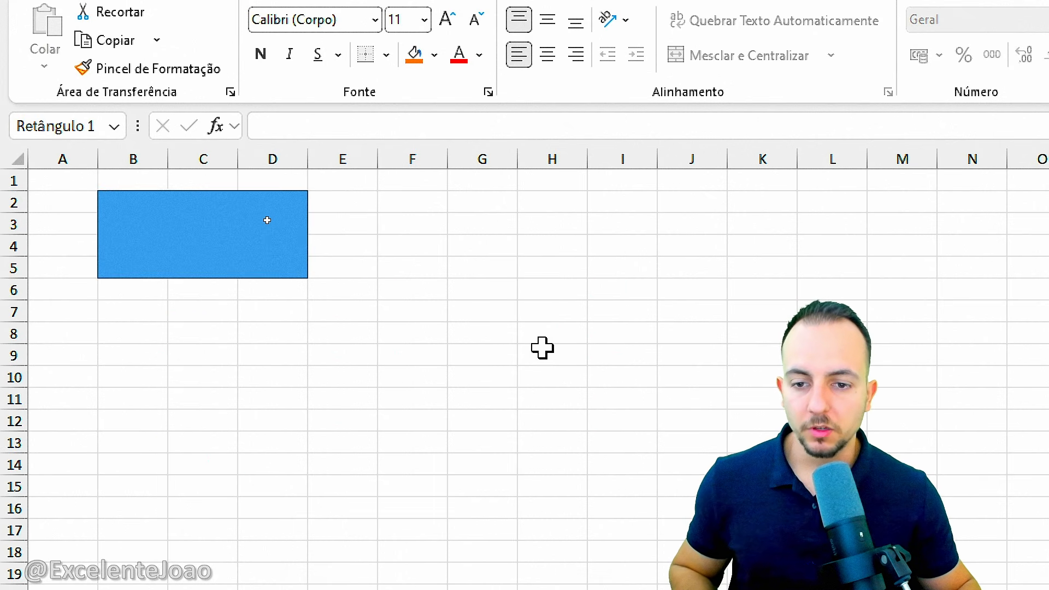
key(ctrl+c)
key(ctrl+v)
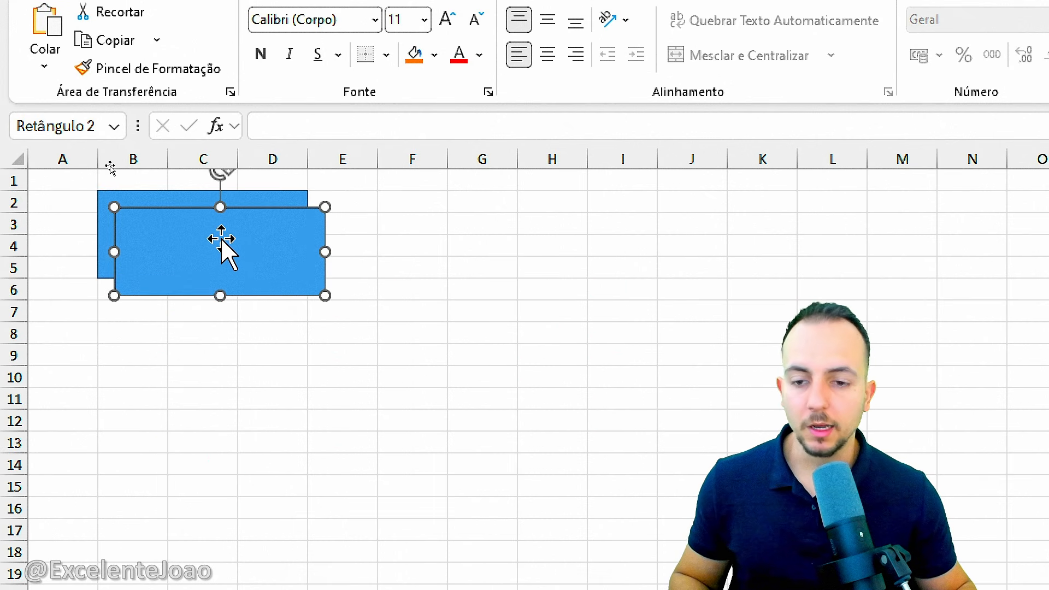
drag(211, 252, 734, 225)
click(660, 362)
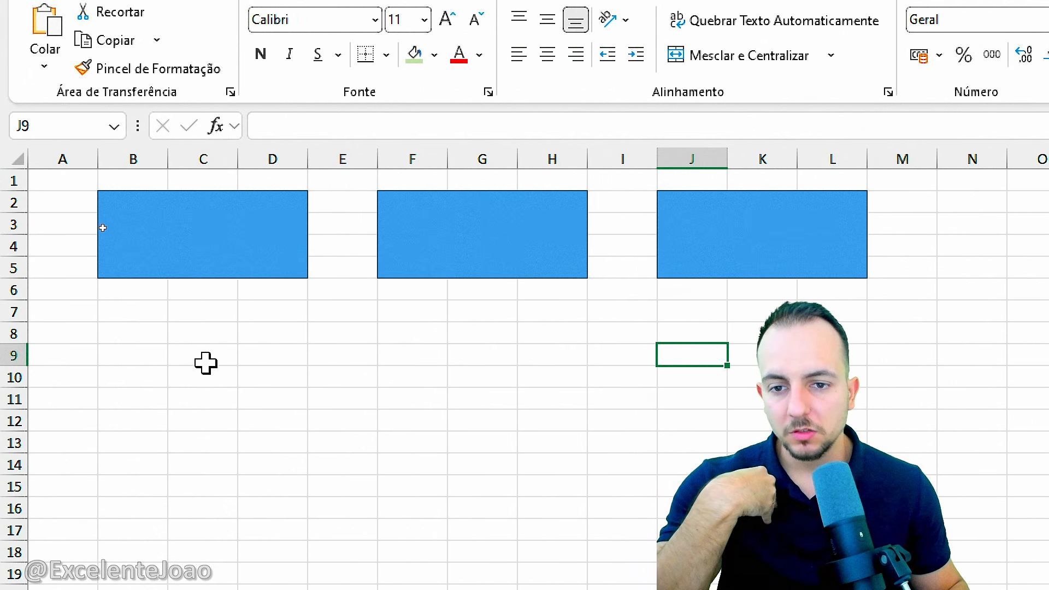
Step: Set the width of column E to 3
click(358, 154)
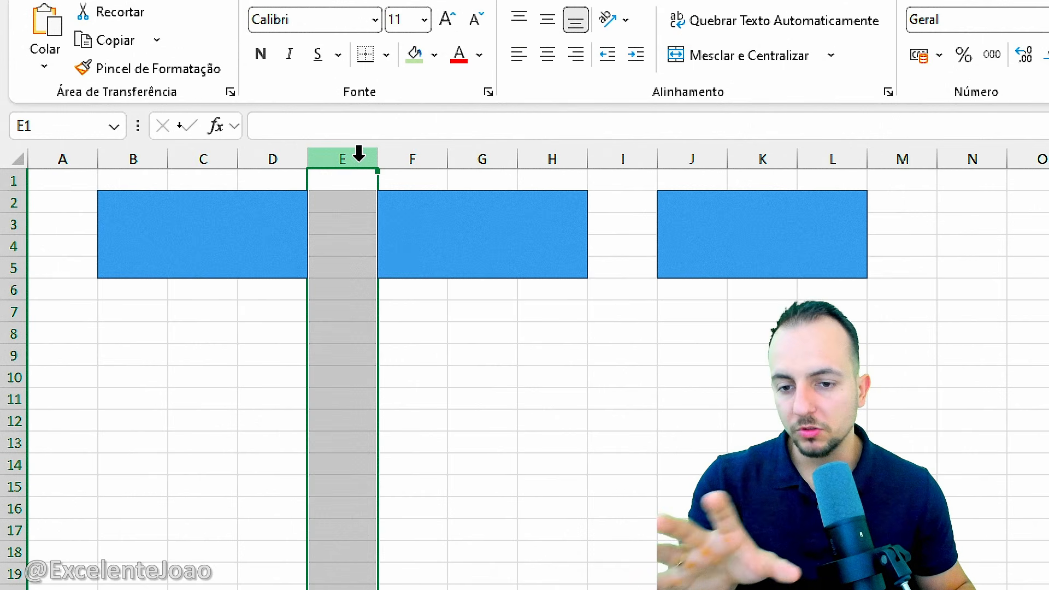
right_click(358, 155)
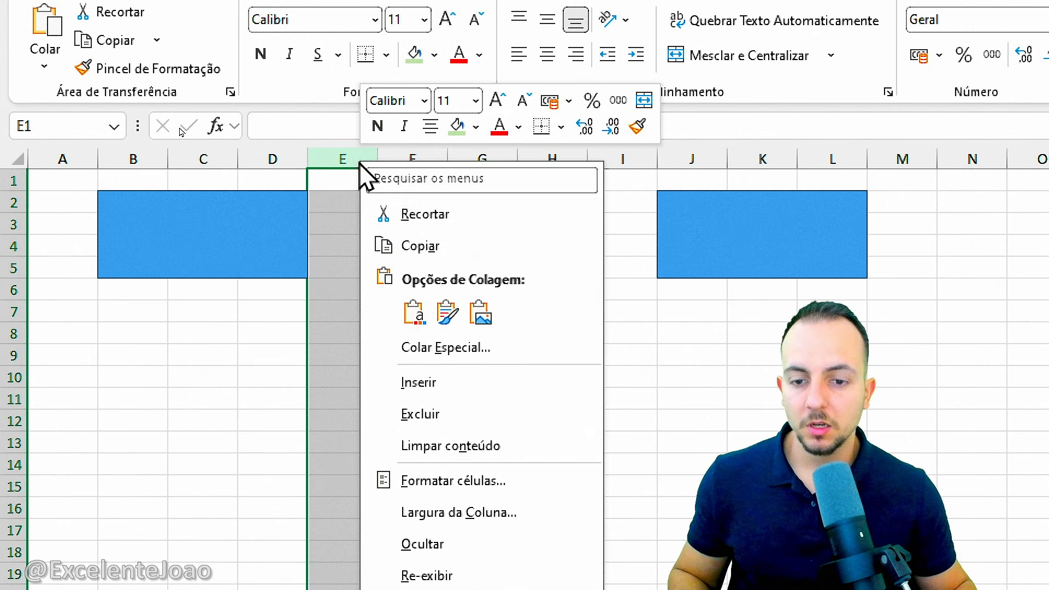
click(454, 504)
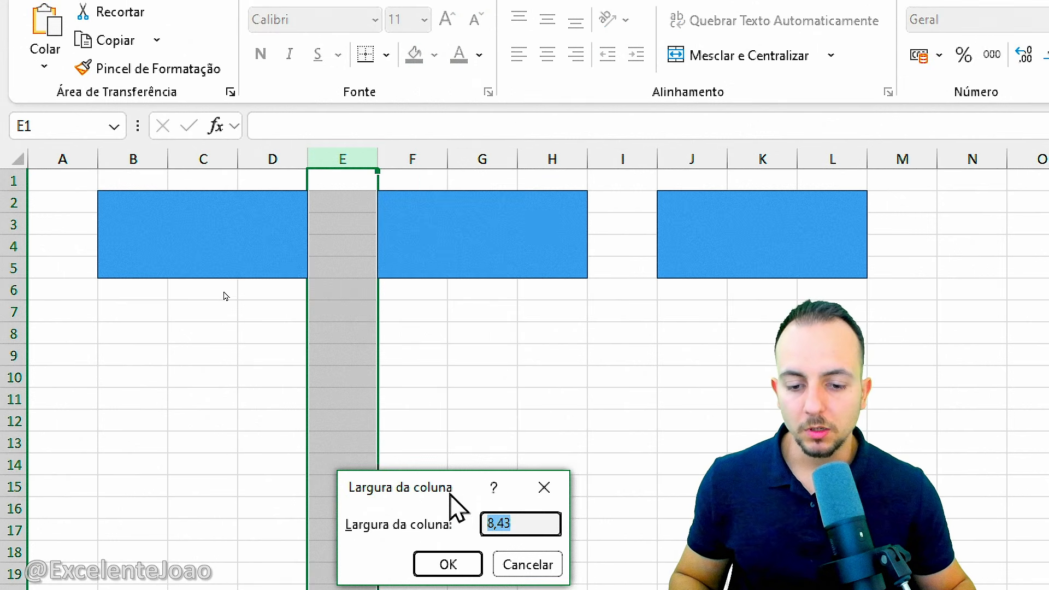
drag(448, 487, 463, 285)
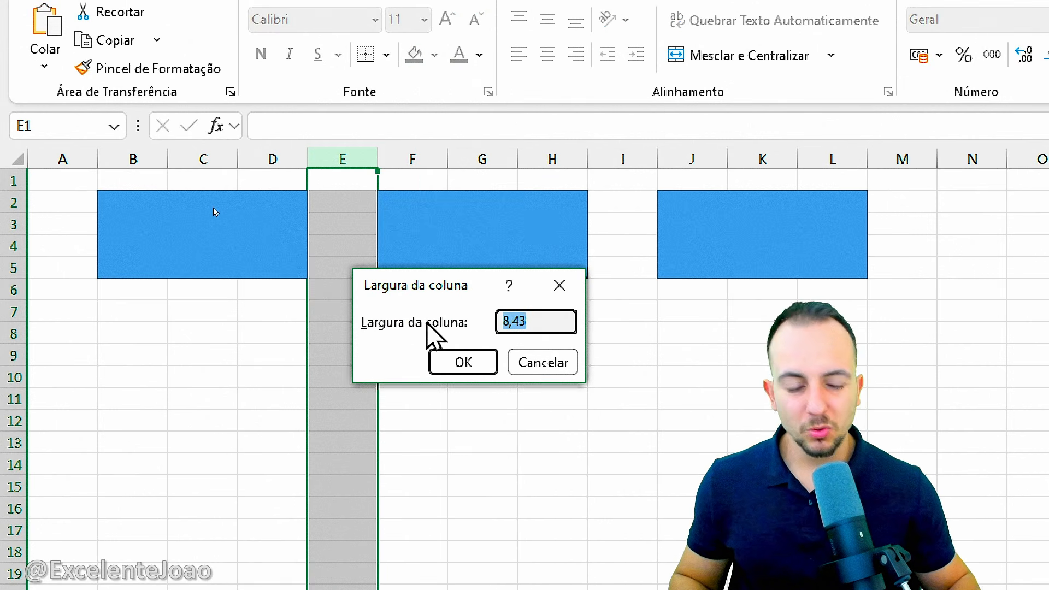
text(3)
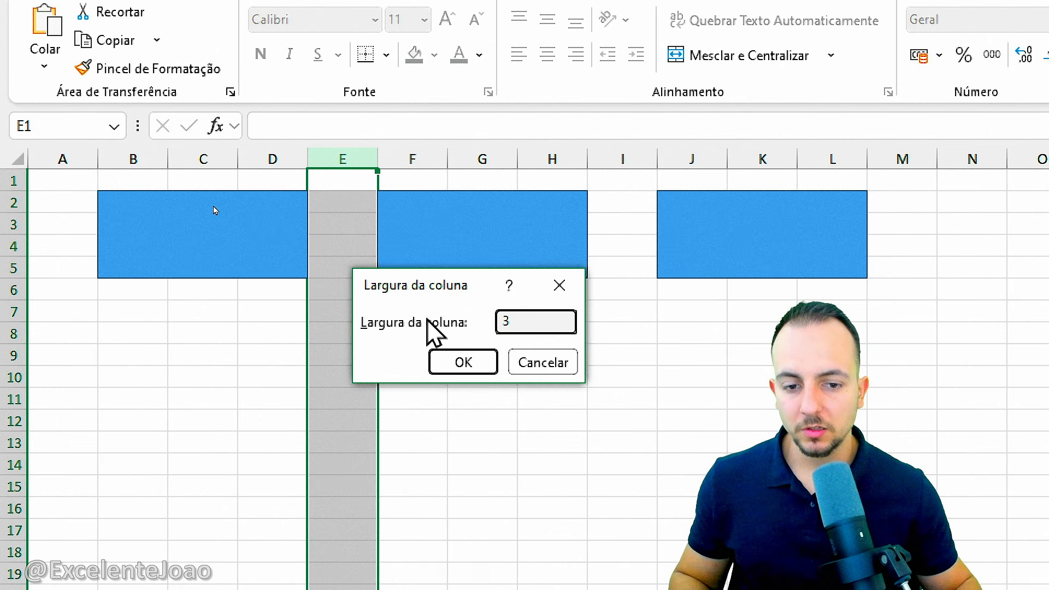
click(486, 361)
Step: Move the second rectangle next to narrowed column E so it covers cells F2:H5
click(424, 225)
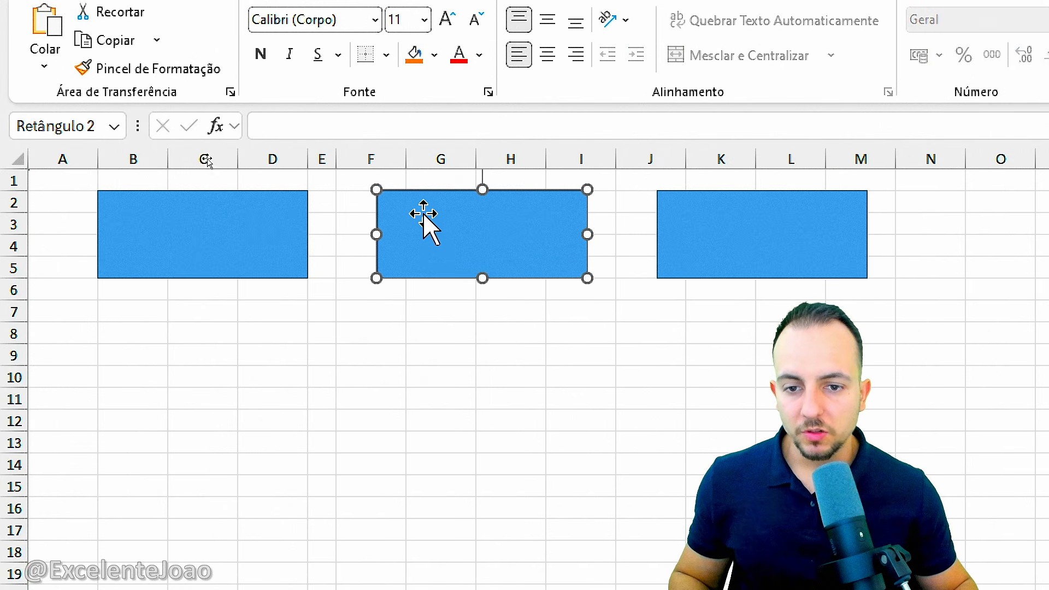
drag(401, 220, 357, 220)
click(380, 327)
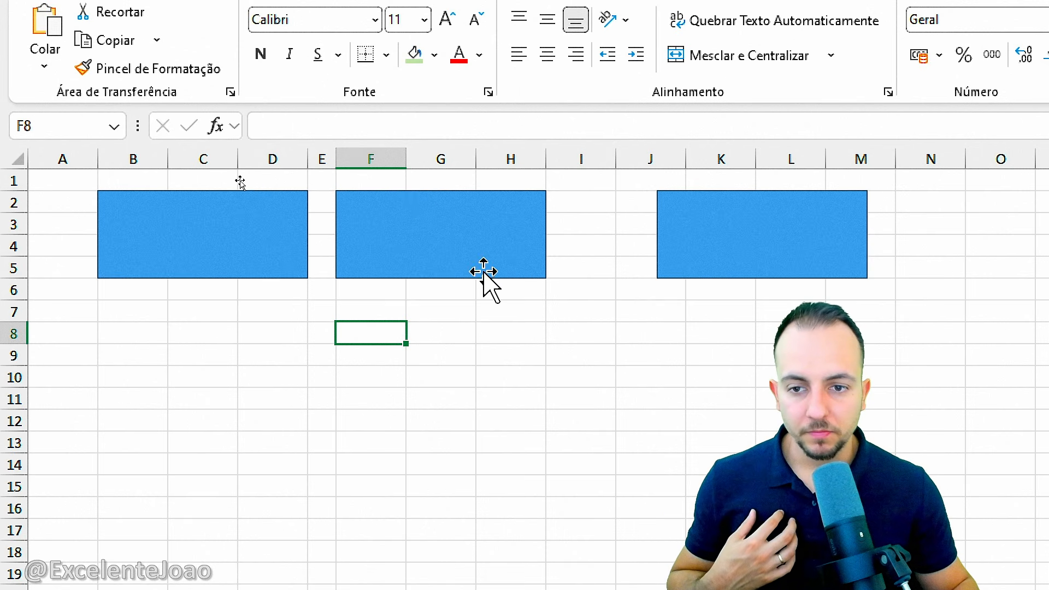
Step: Copy column E onto column I to reuse its narrow width, and move the third rectangle over cells J2:L5
click(328, 143)
key(ctrl+c)
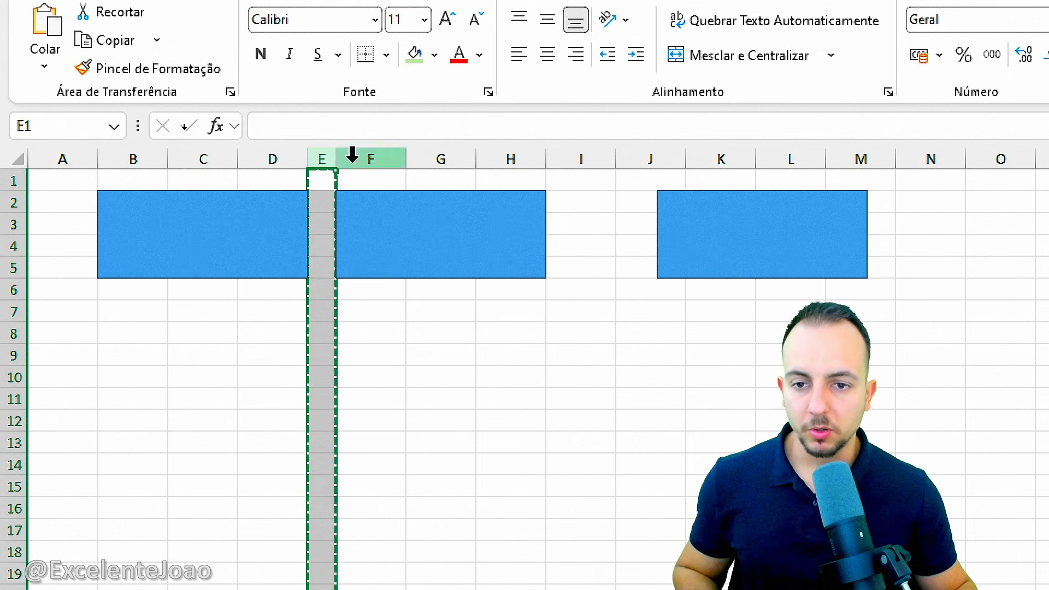
click(594, 155)
key(ctrl+v)
key(Escape)
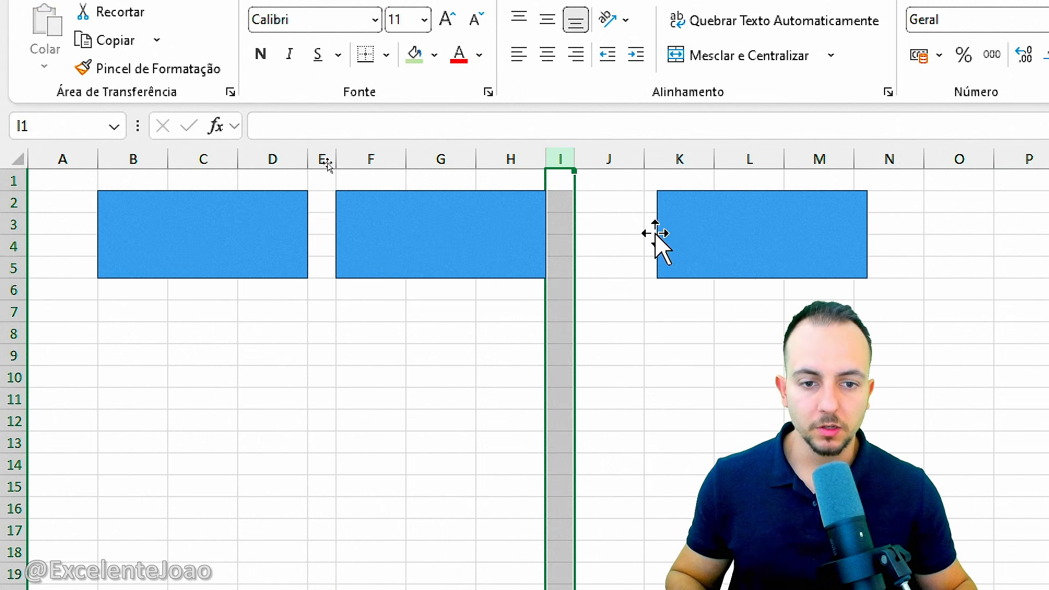
click(604, 207)
drag(686, 251, 623, 225)
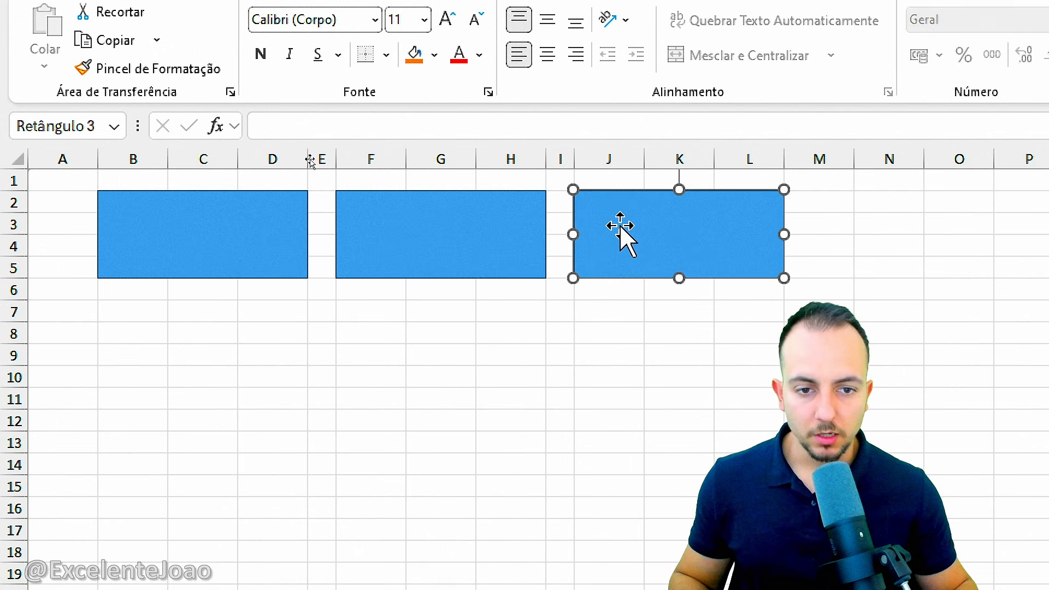
Step: Copy column I onto column M as a narrow spacer, and duplicate the third rectangle over cells N2:P5
click(562, 158)
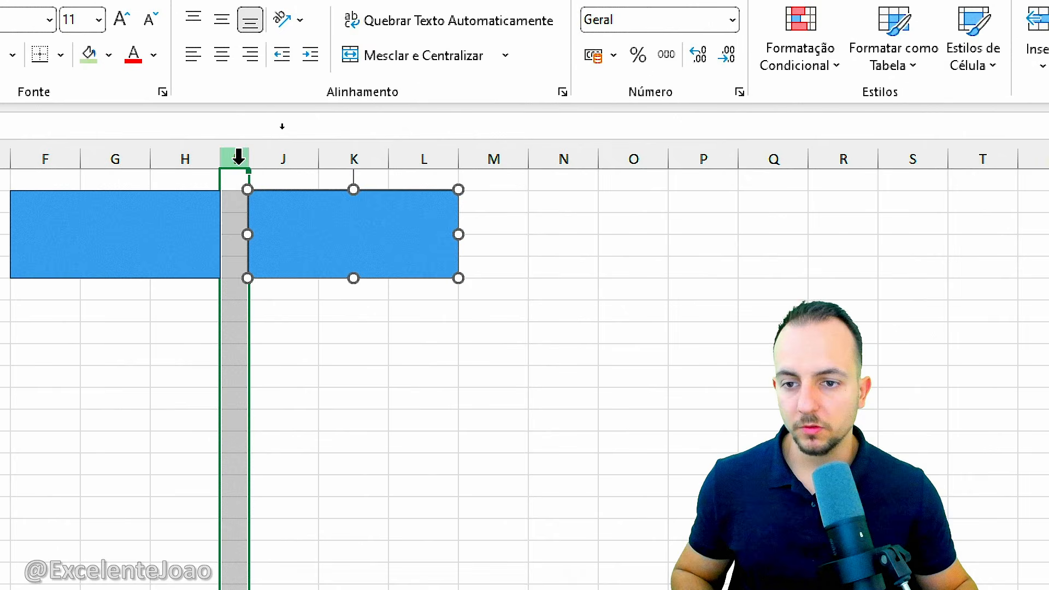
key(ctrl+c)
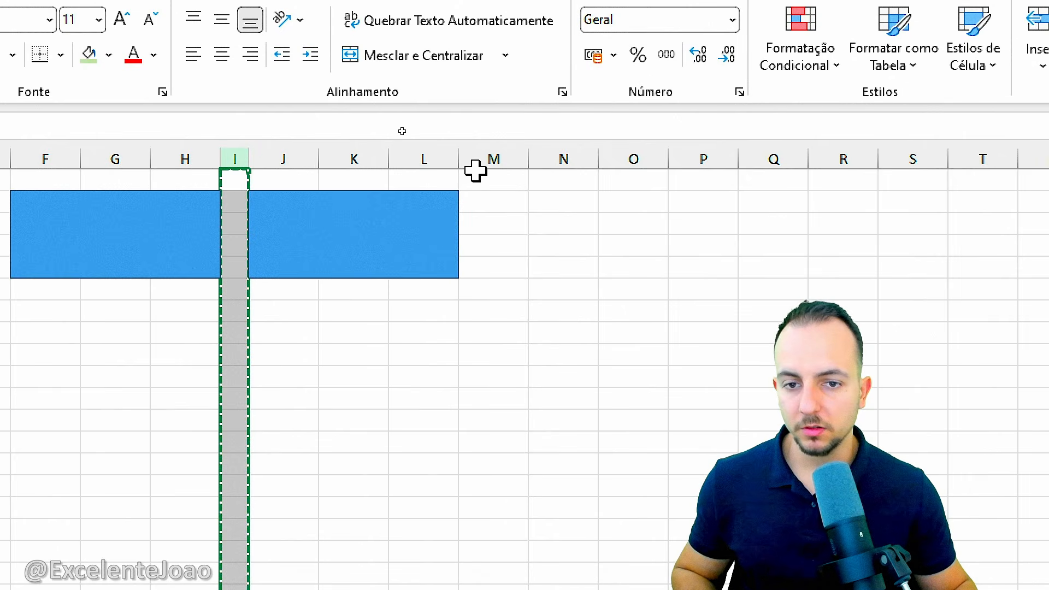
click(475, 159)
key(ctrl+v)
drag(363, 250, 561, 217)
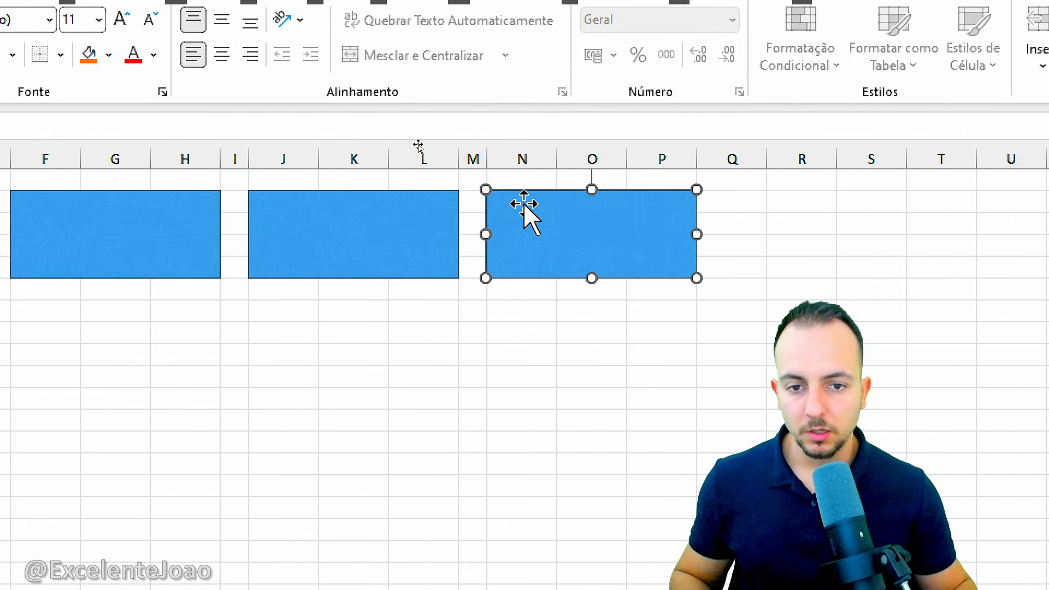
Step: Copy column M onto column Q as a narrow spacer, and duplicate the fourth rectangle beside it starting at column R
click(475, 158)
key(ctrl+c)
click(732, 158)
key(ctrl+v)
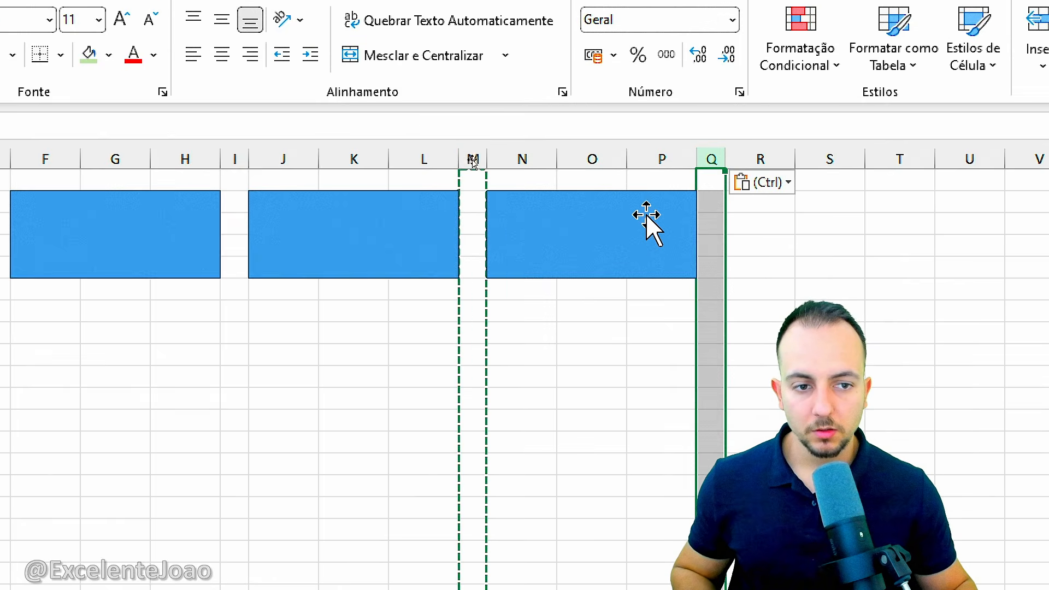
click(617, 228)
drag(527, 234, 765, 225)
click(656, 353)
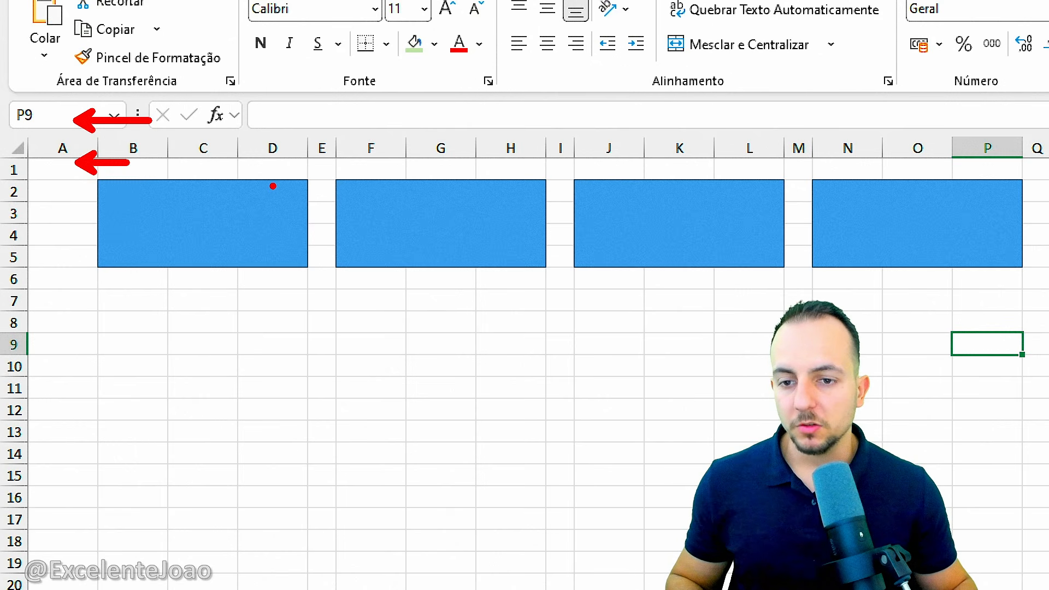
Step: Enter the label TOTAL DE ENTRADAS in the first blue rectangle over cells B2:D5
click(170, 214)
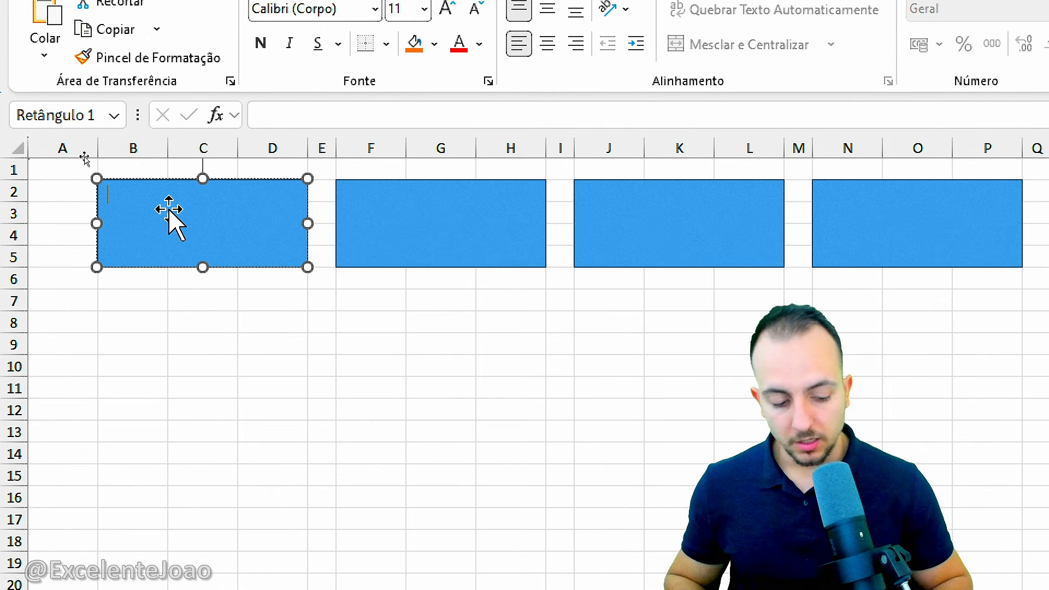
text(total)
key(ctrl+a)
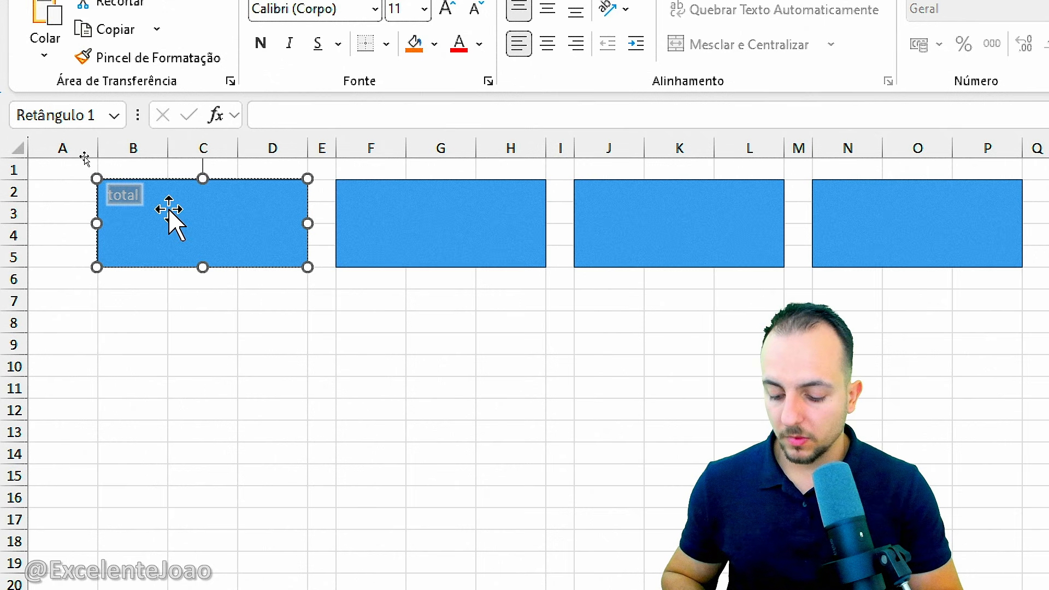
text(TOTLA)
key(BackSpace)
key(BackSpace)
text(AL DE)
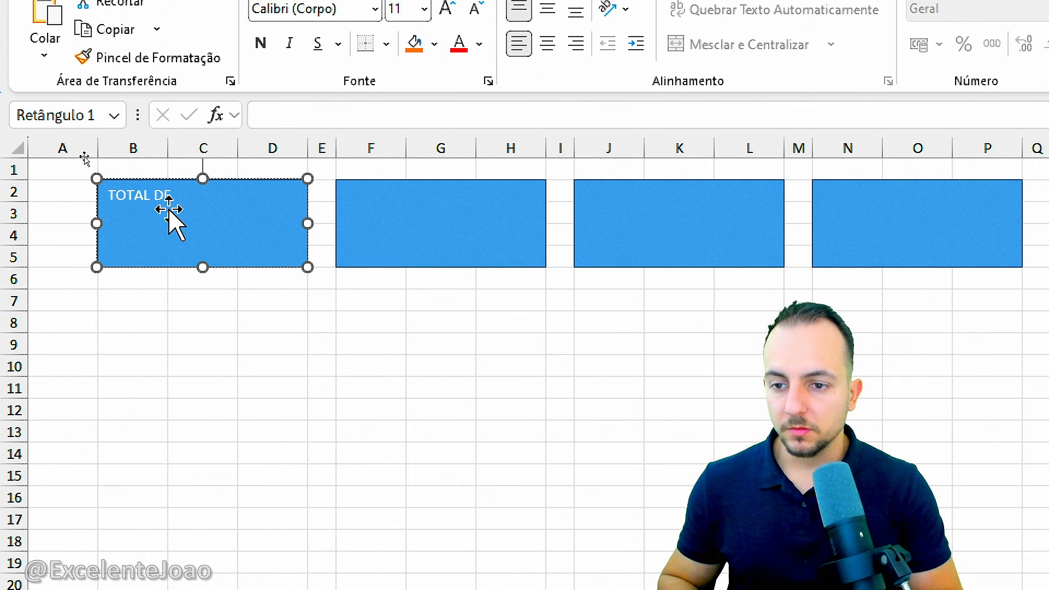
text( ENTRADAS)
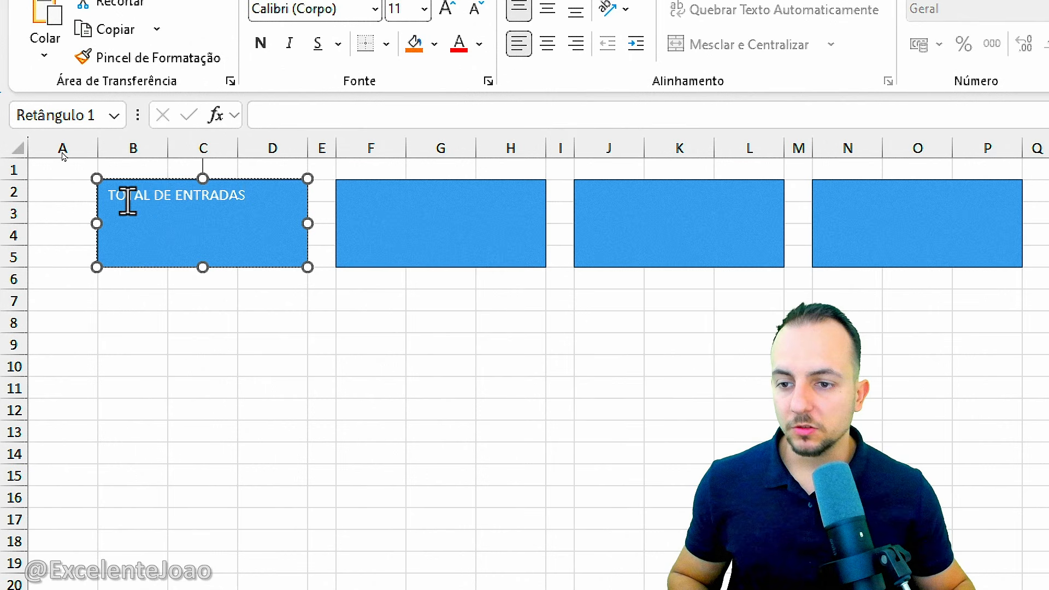
Step: Format the TOTAL DE ENTRADAS label as bold, size 14, in the darkest green theme colour
key(ctrl+a)
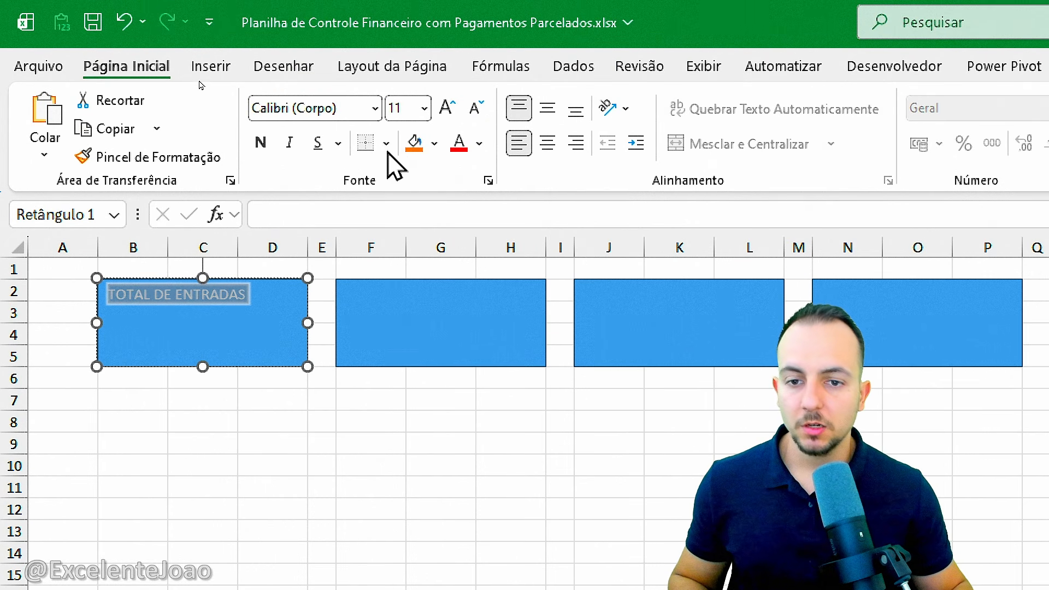
click(477, 144)
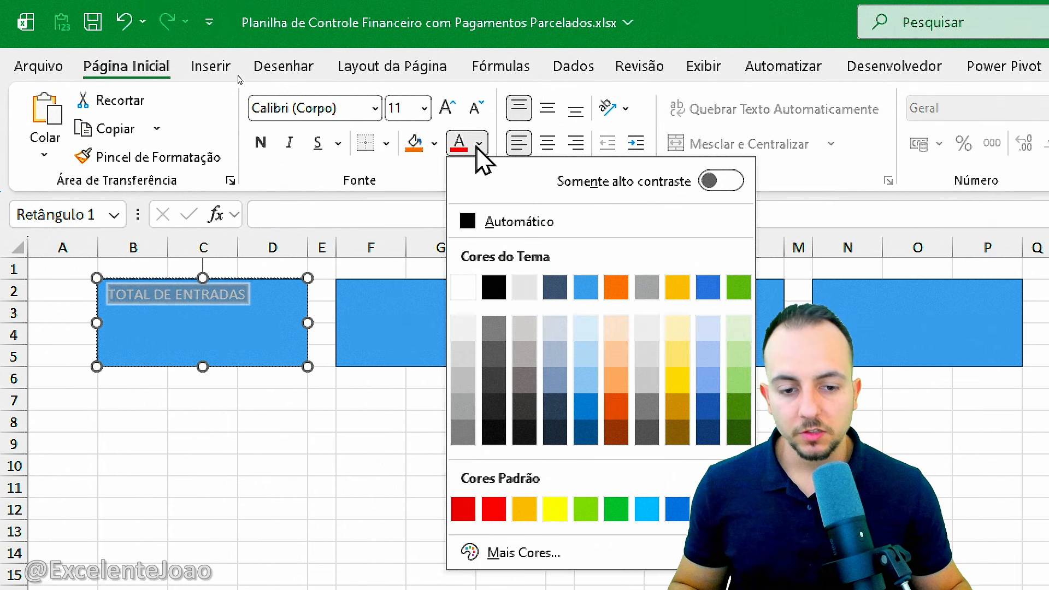
click(739, 431)
click(446, 107)
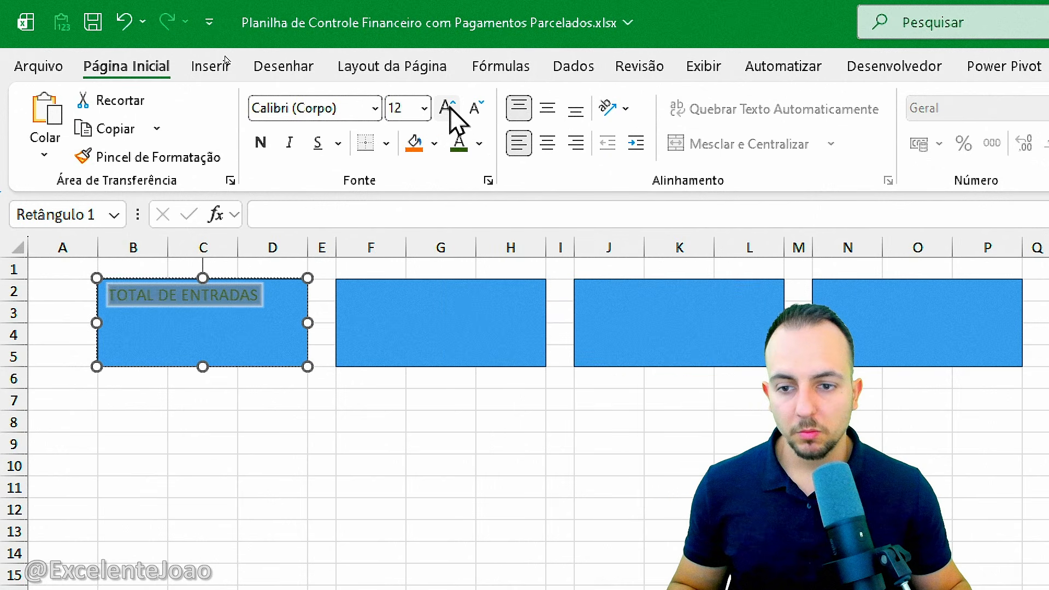
click(260, 143)
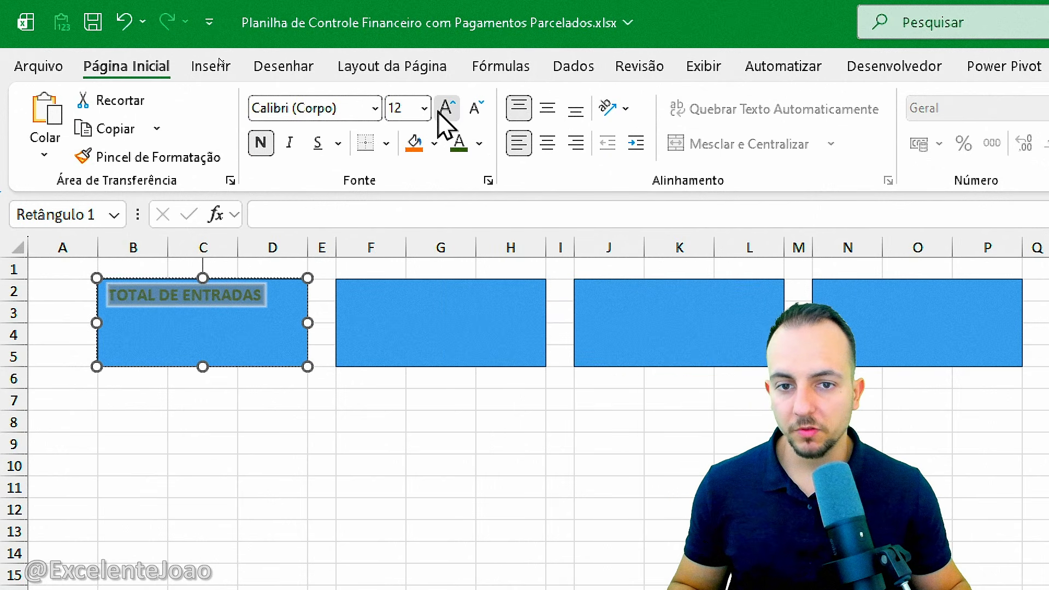
click(438, 111)
click(284, 147)
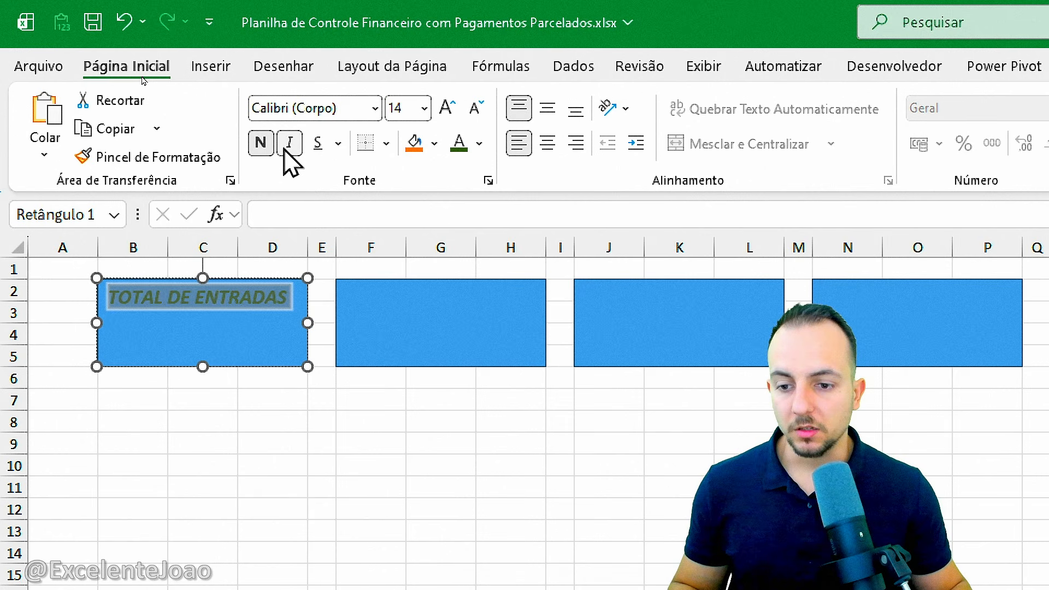
click(283, 148)
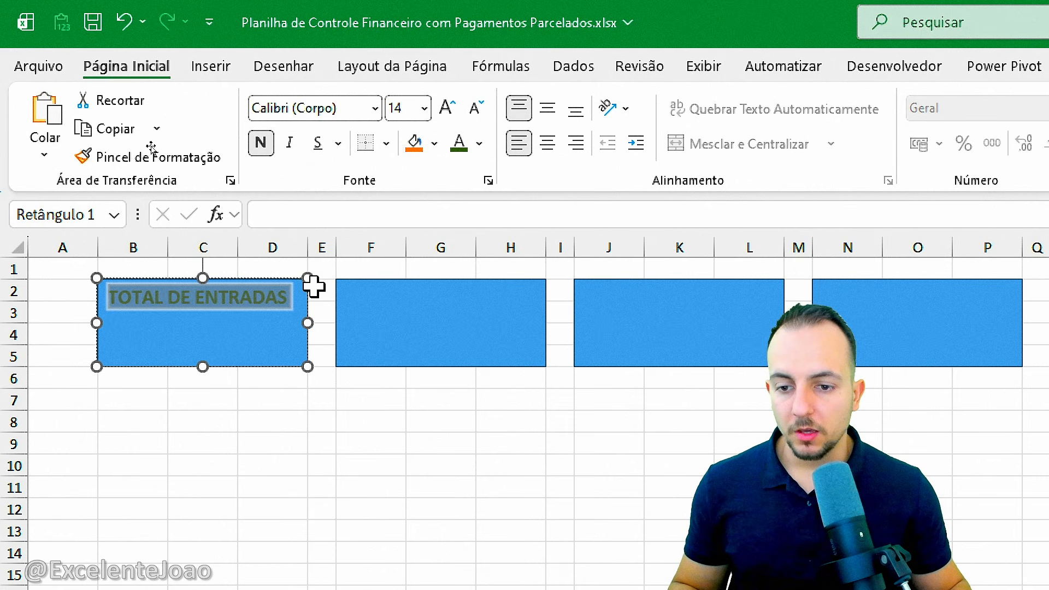
Step: Fill the TOTAL DE ENTRADAS card with the lightest green theme colour and give it a black outline
click(434, 143)
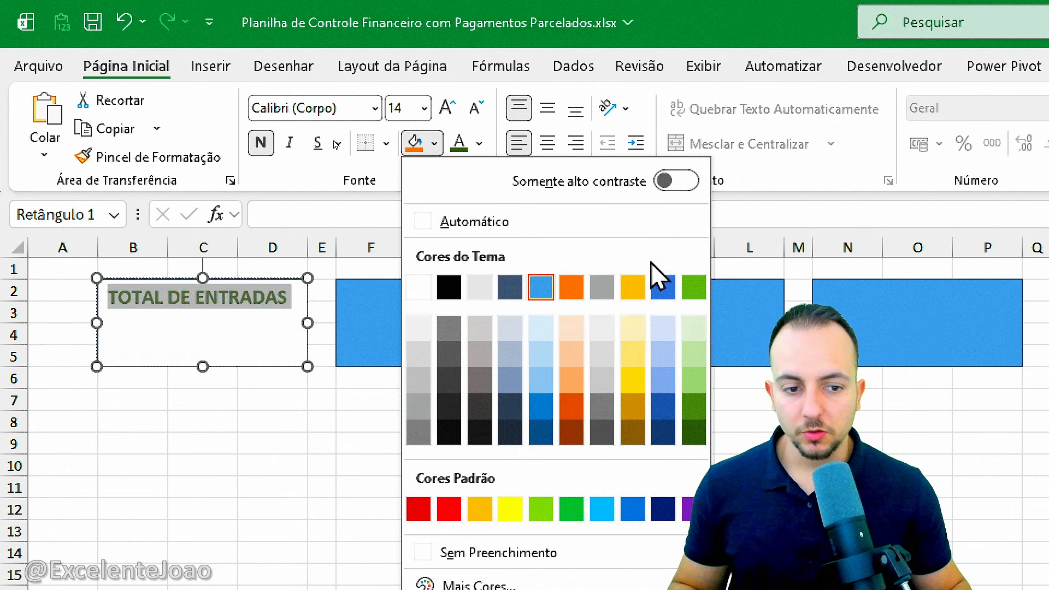
click(703, 332)
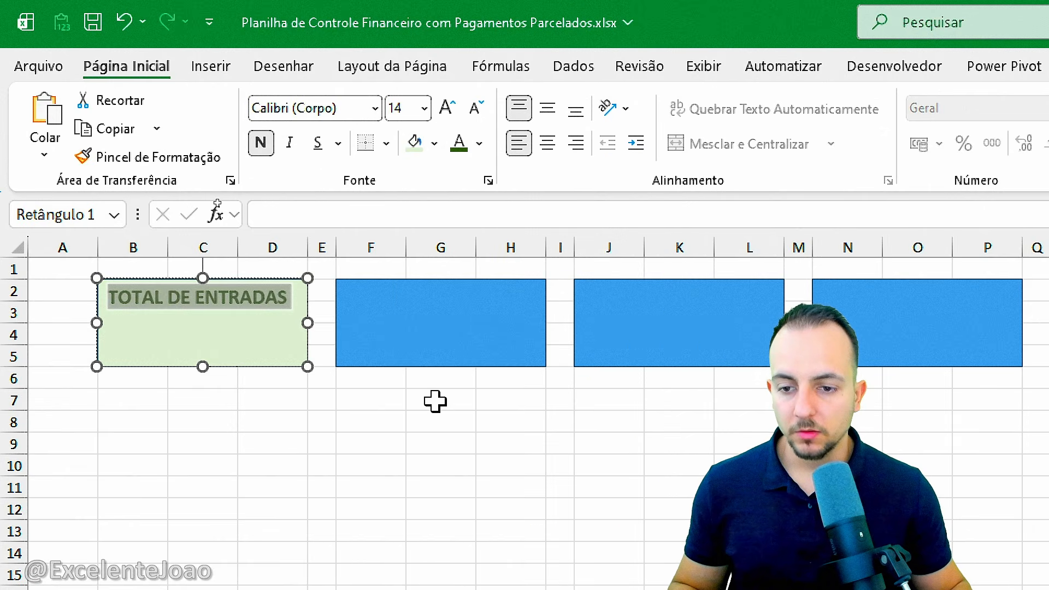
click(666, 77)
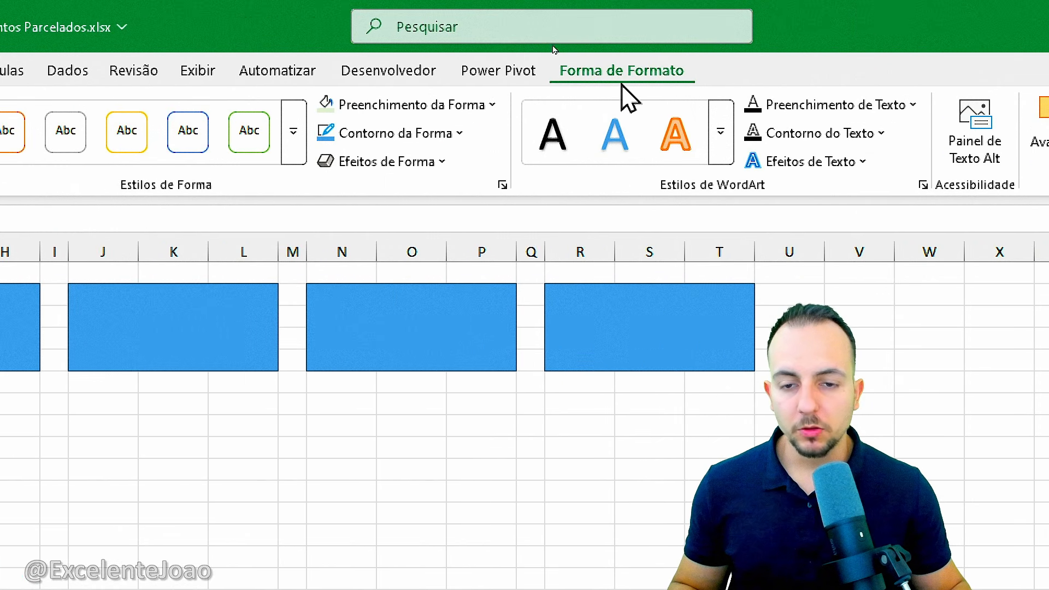
click(439, 133)
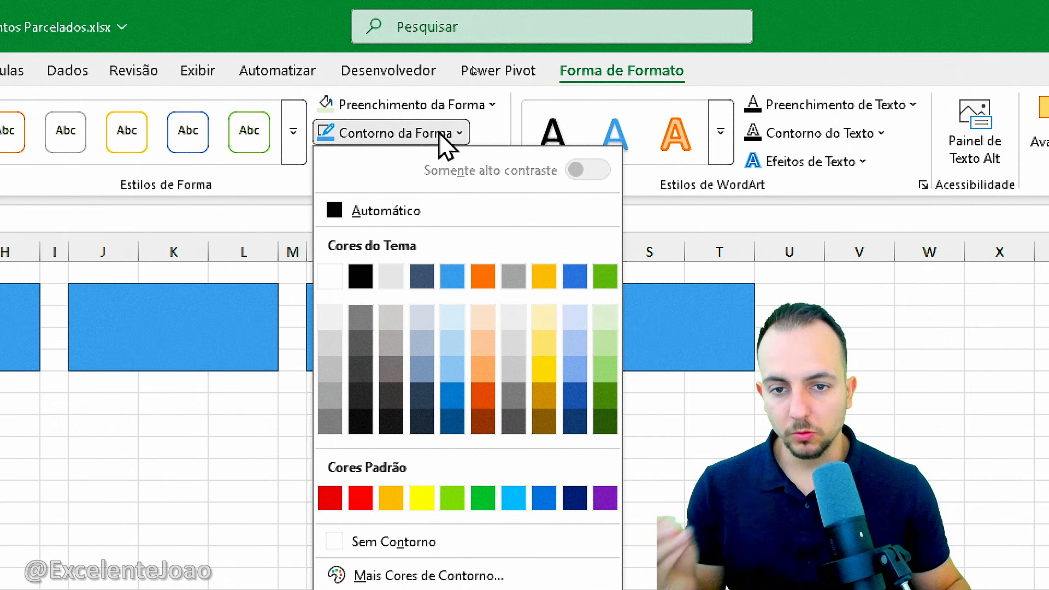
click(361, 276)
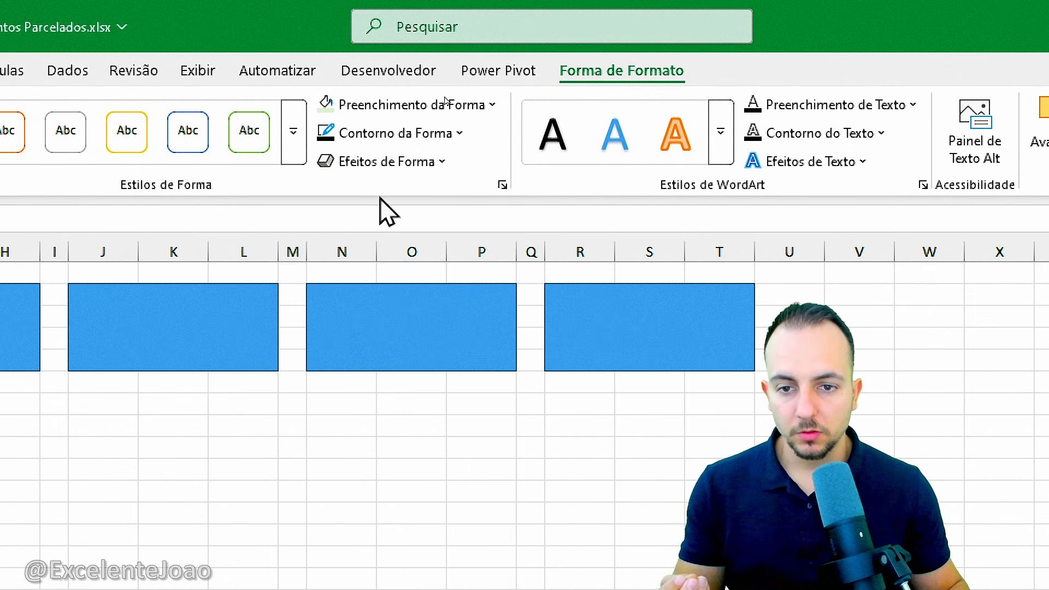
Step: Add an outer shadow falling to the lower right of the TOTAL DE ENTRADAS card
click(383, 161)
mouse_move(398, 248)
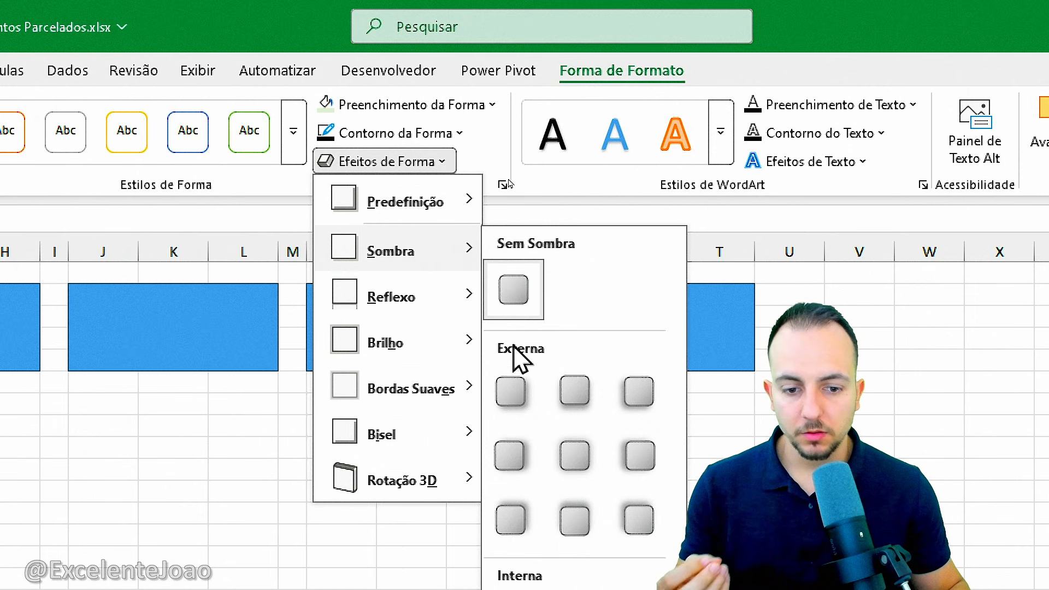
click(507, 389)
click(137, 469)
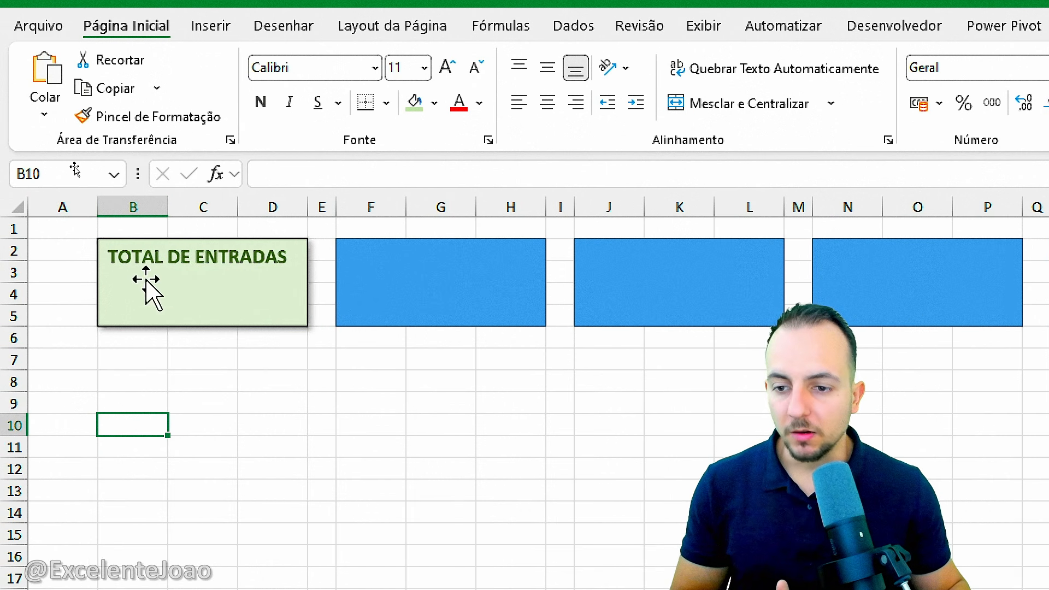
Step: Copy the first card's formatting to the second and third rectangles, and label them TOTAL DE SAÍDAS and SALDO ATUAL
click(202, 300)
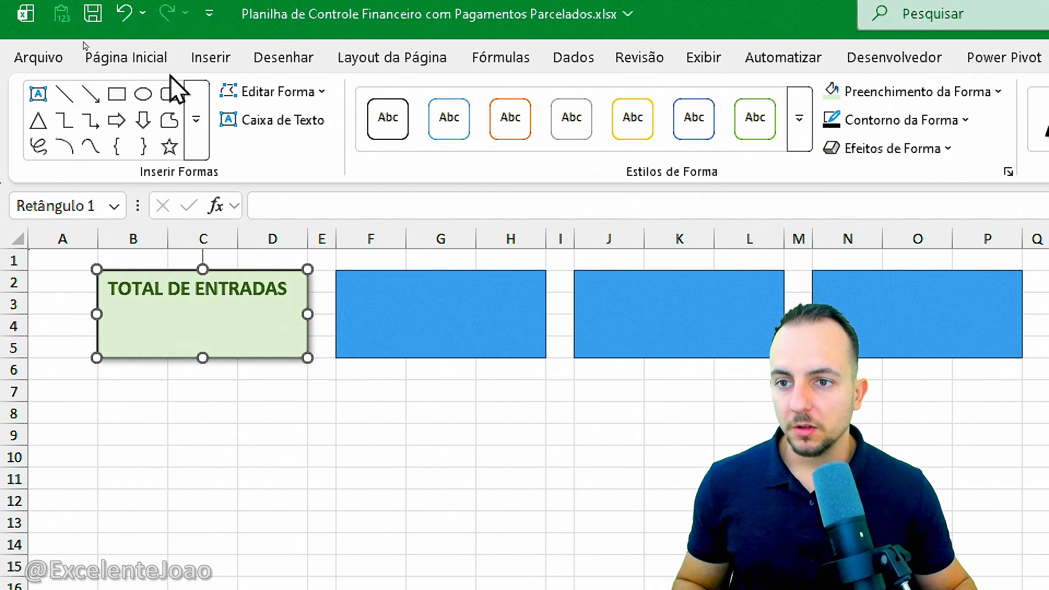
click(162, 33)
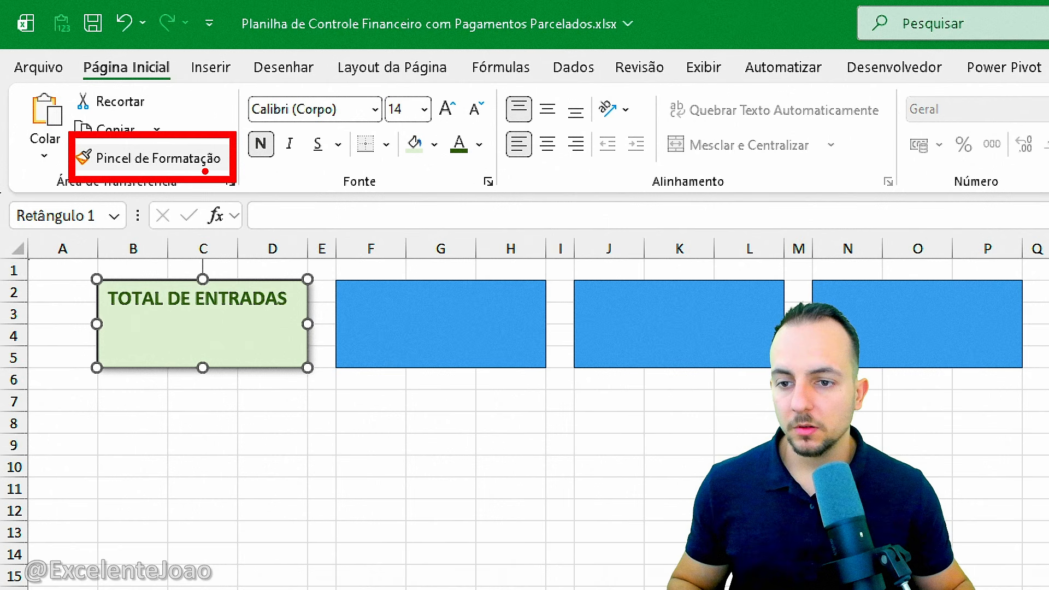
click(205, 167)
click(418, 306)
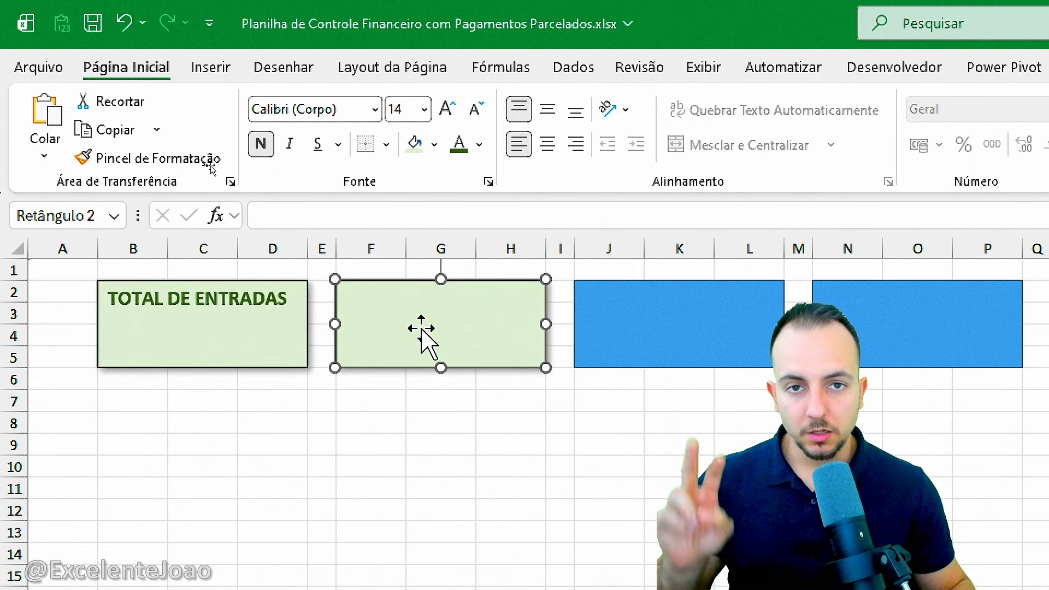
click(371, 292)
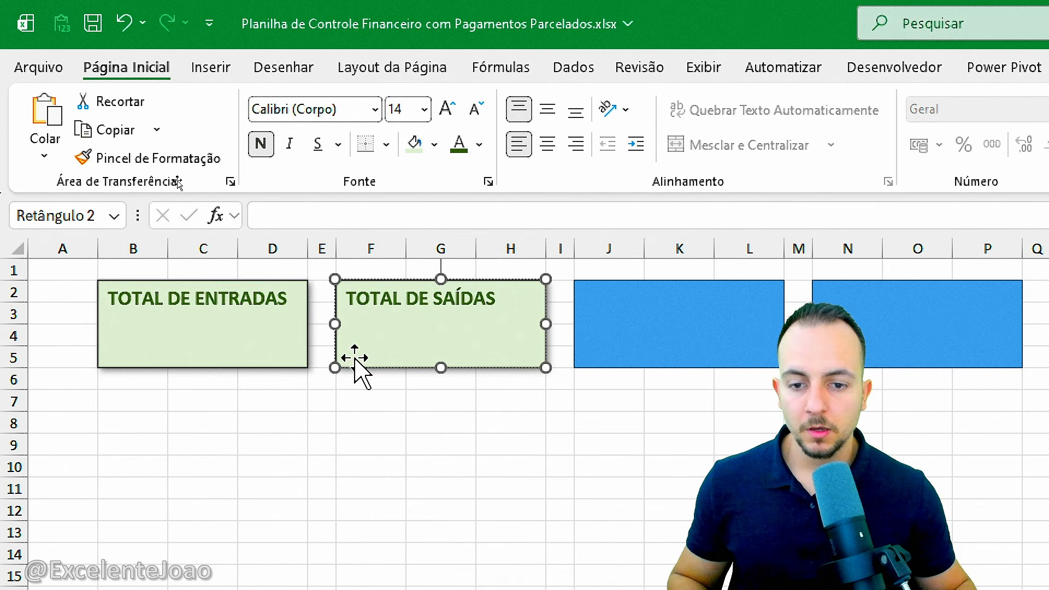
click(145, 158)
click(664, 330)
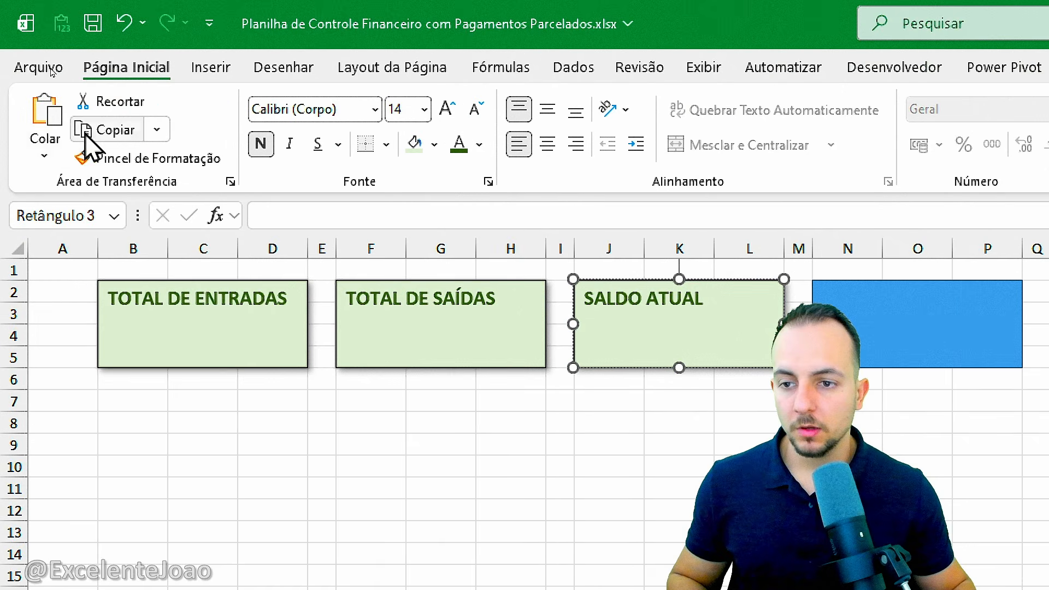
Step: Copy the green card formatting to the fourth rectangle and label it VALORES A RECEBER
click(164, 162)
click(681, 306)
click(371, 311)
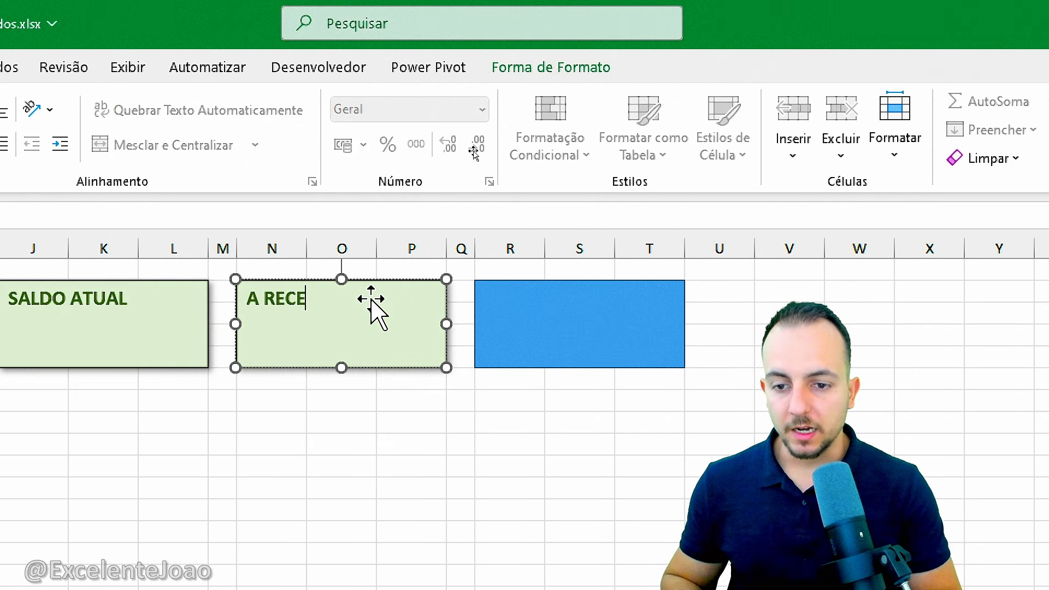
text(VALO)
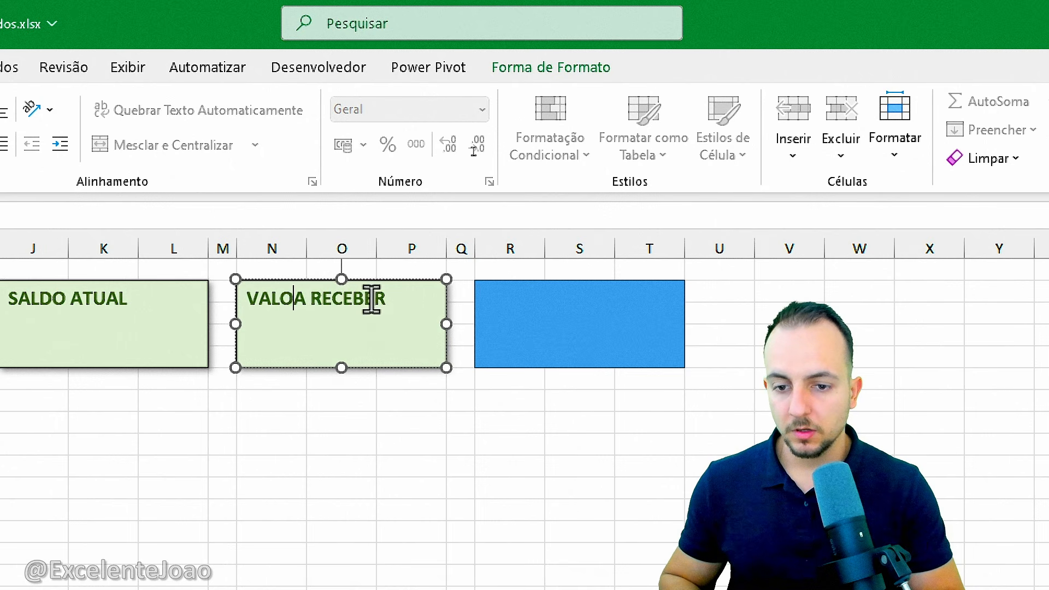
text(RES)
click(497, 347)
Step: Copy the VALORES A RECEBER card's formatting to the fifth rectangle and label it VALOR A PAGAR
click(390, 363)
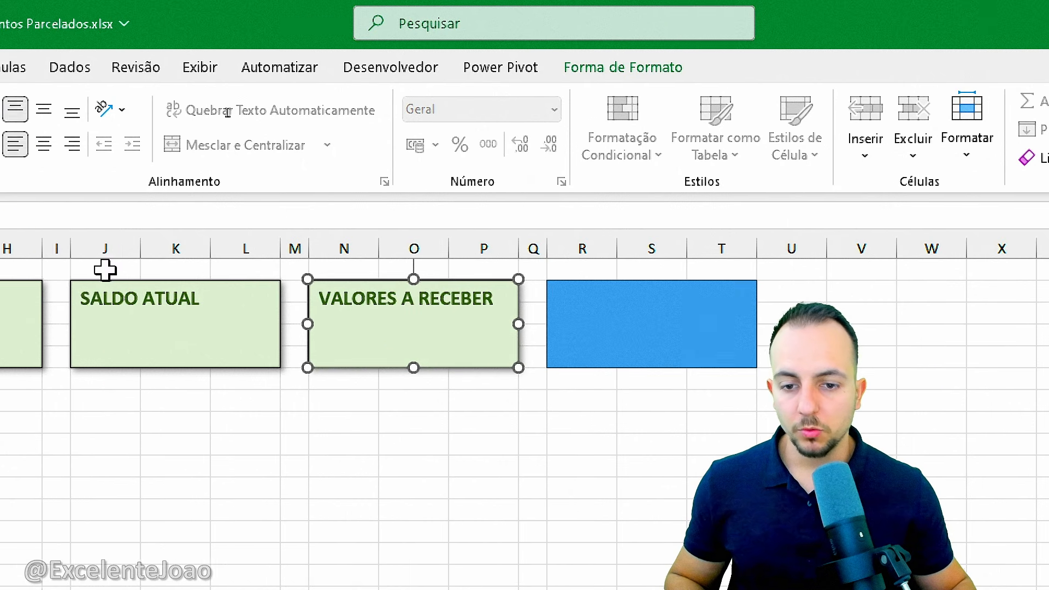
click(103, 155)
click(546, 359)
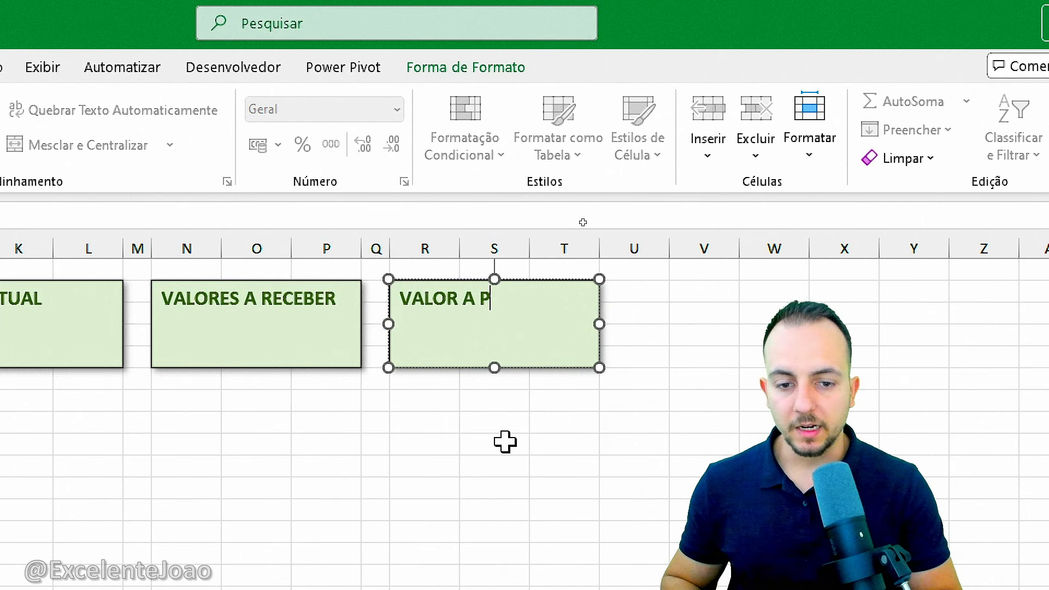
Step: Recolour the TOTAL DE SAÍDAS card with the lightest orange fill and the darkest orange text
click(402, 351)
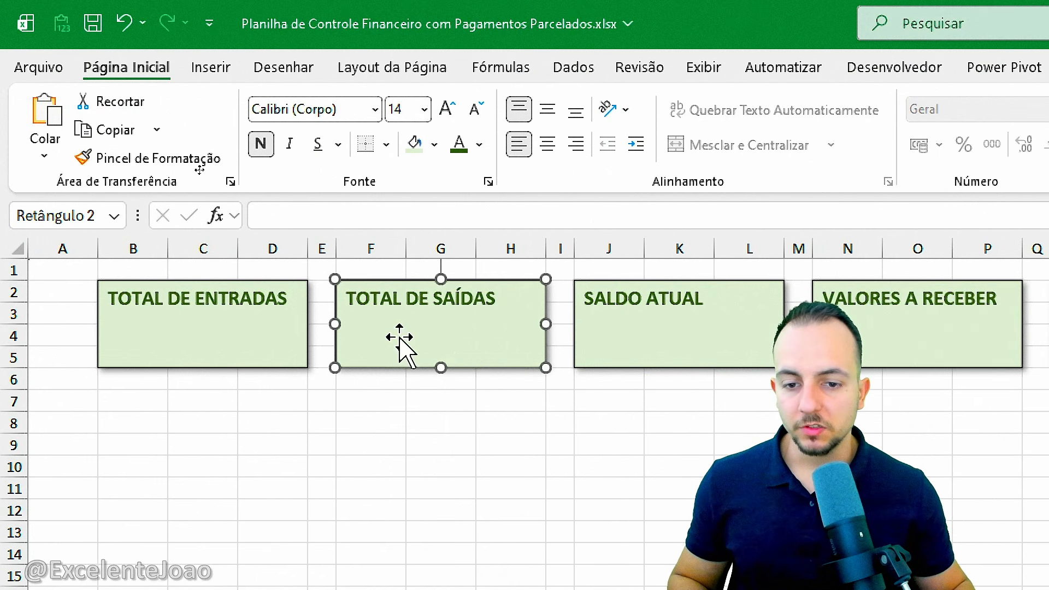
click(435, 144)
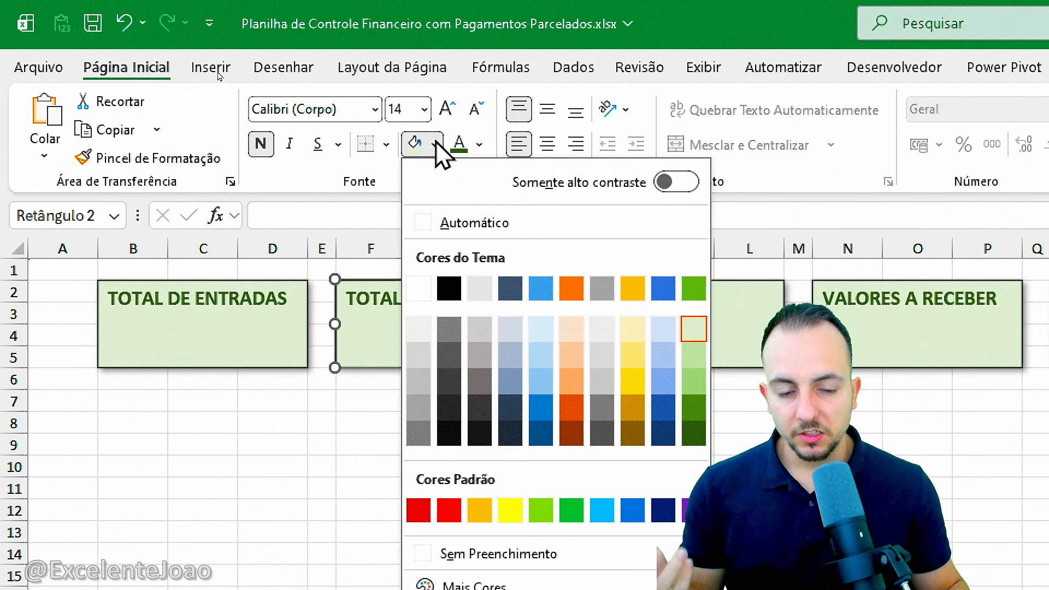
click(571, 328)
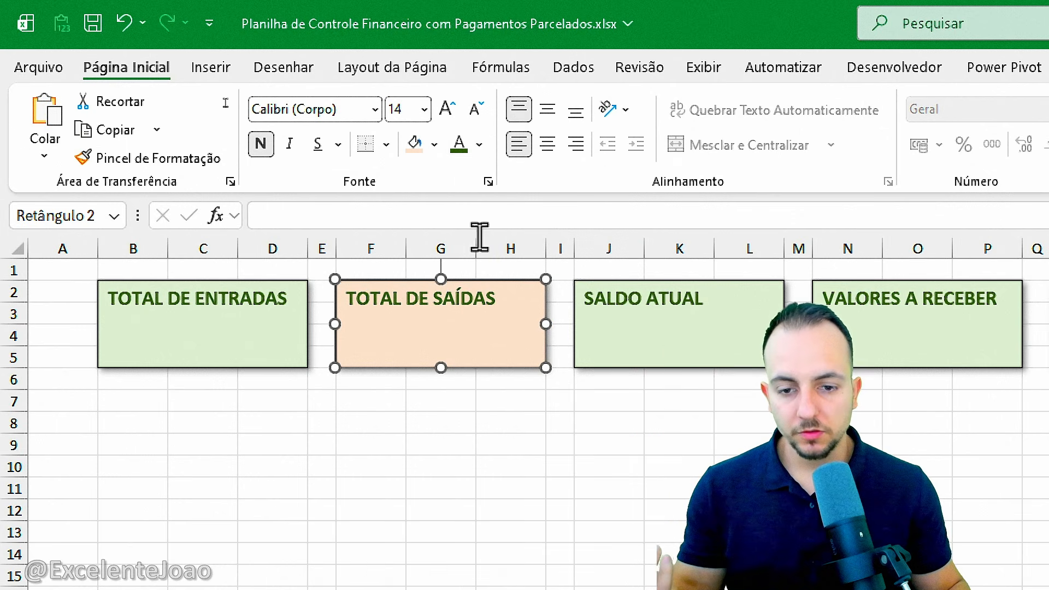
click(479, 144)
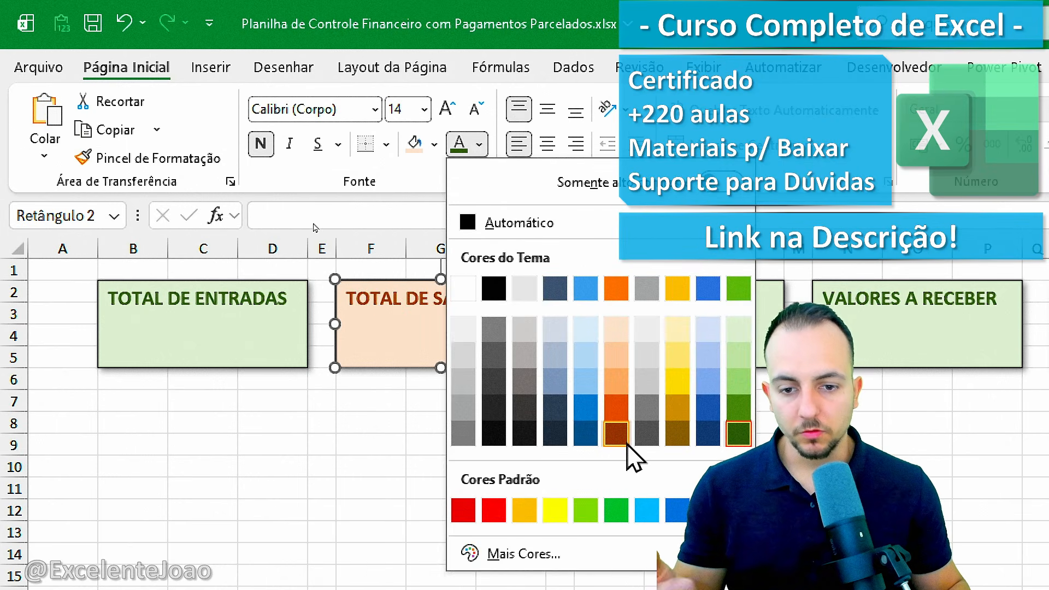
click(626, 442)
Step: Recolour the SALDO ATUAL card with a light blue fill and dark blue text
click(716, 360)
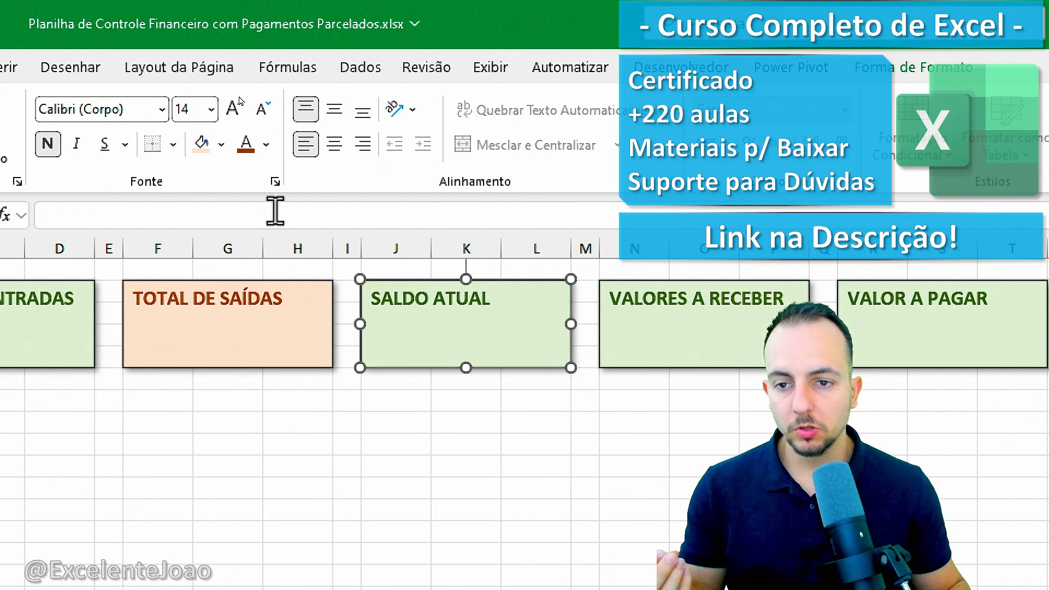
click(221, 144)
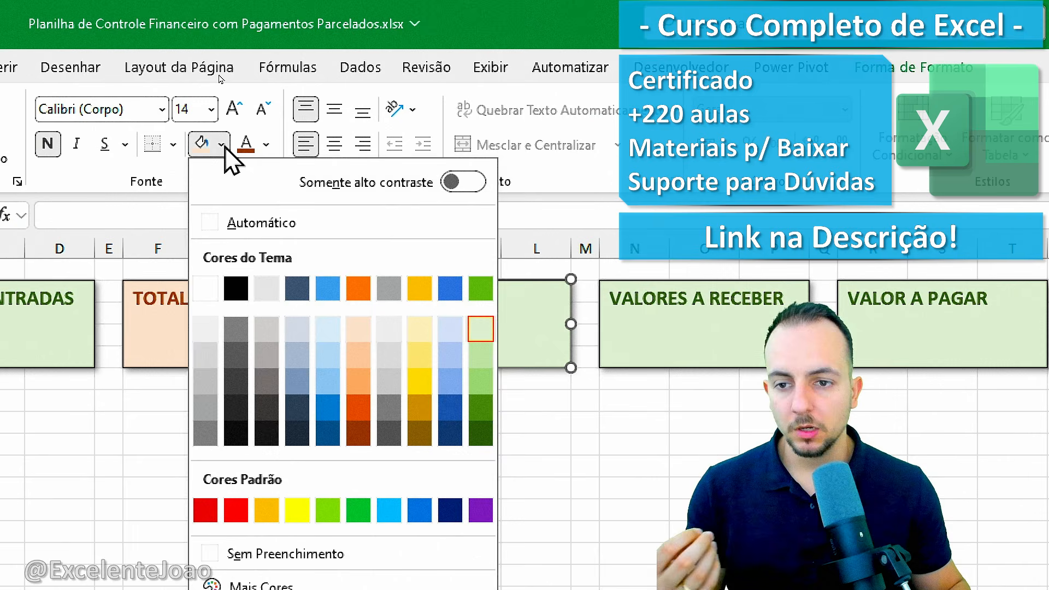
click(327, 328)
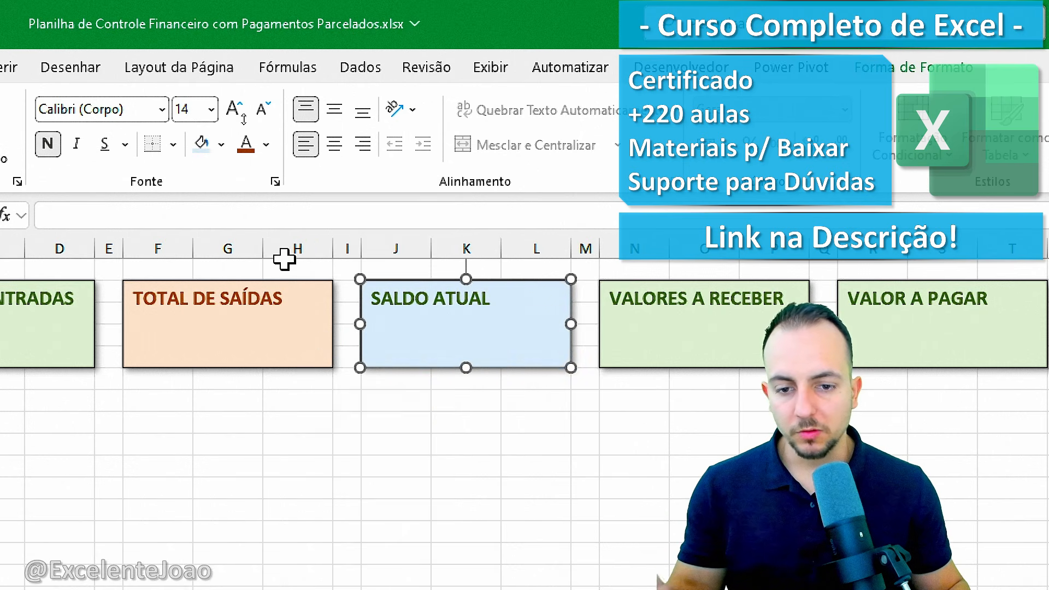
click(266, 145)
click(495, 435)
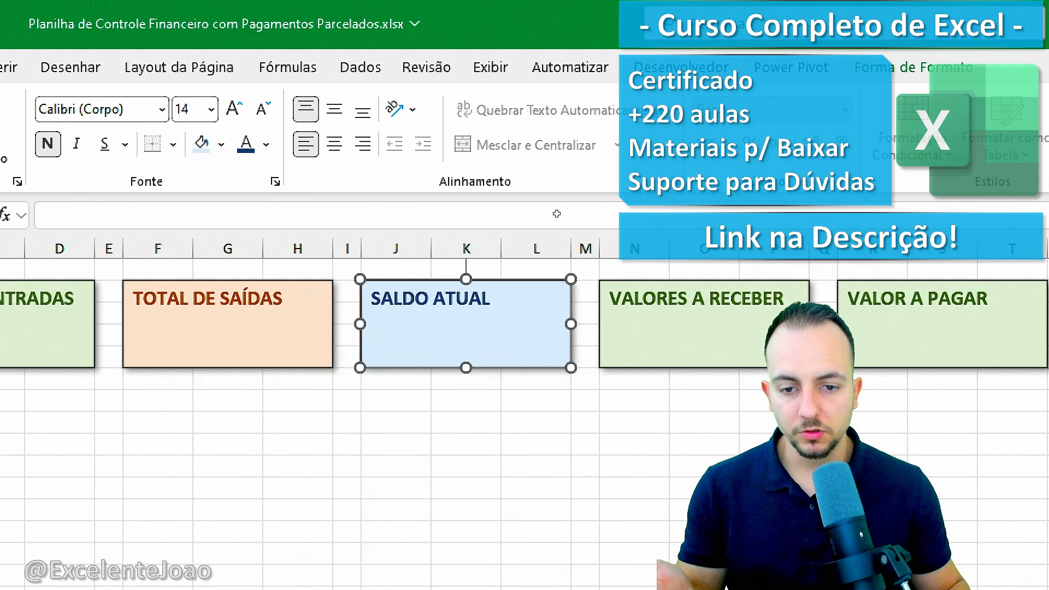
Step: Recolour the VALORES A RECEBER card with the lightest gold fill and the darkest gold text
click(757, 352)
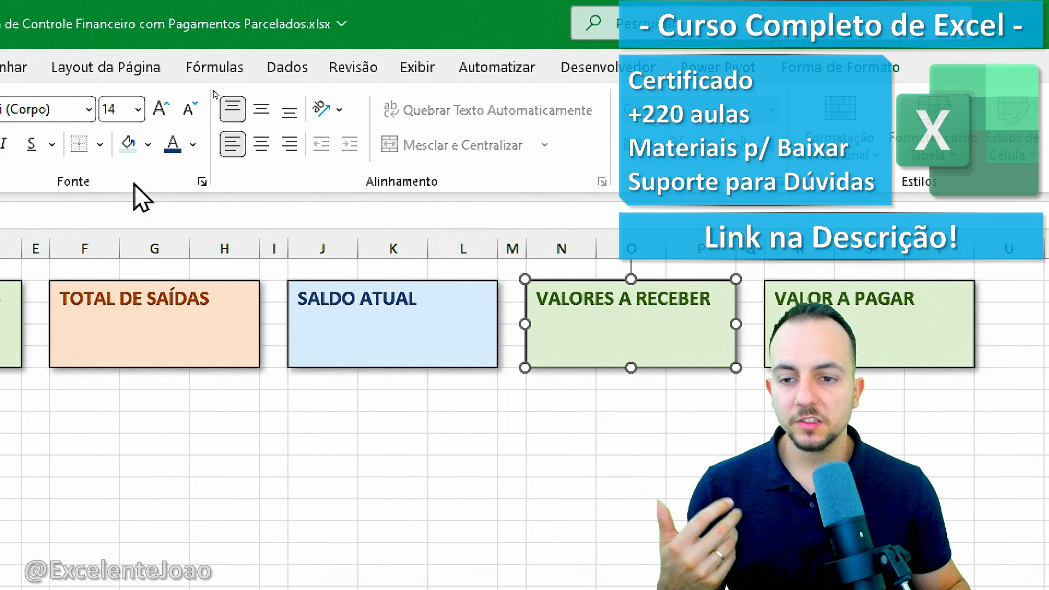
click(148, 144)
click(344, 330)
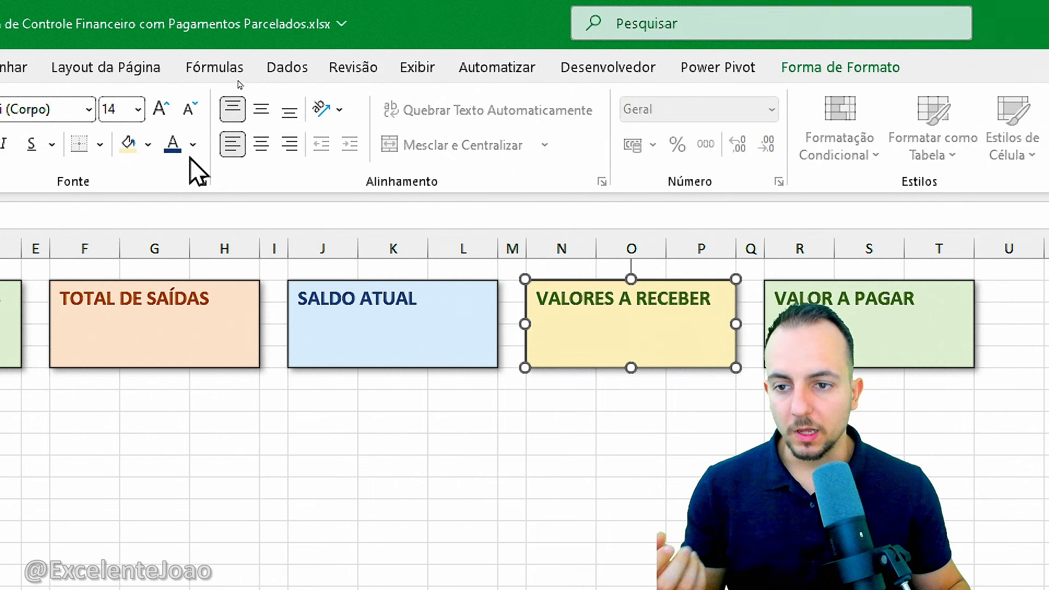
click(192, 144)
click(396, 431)
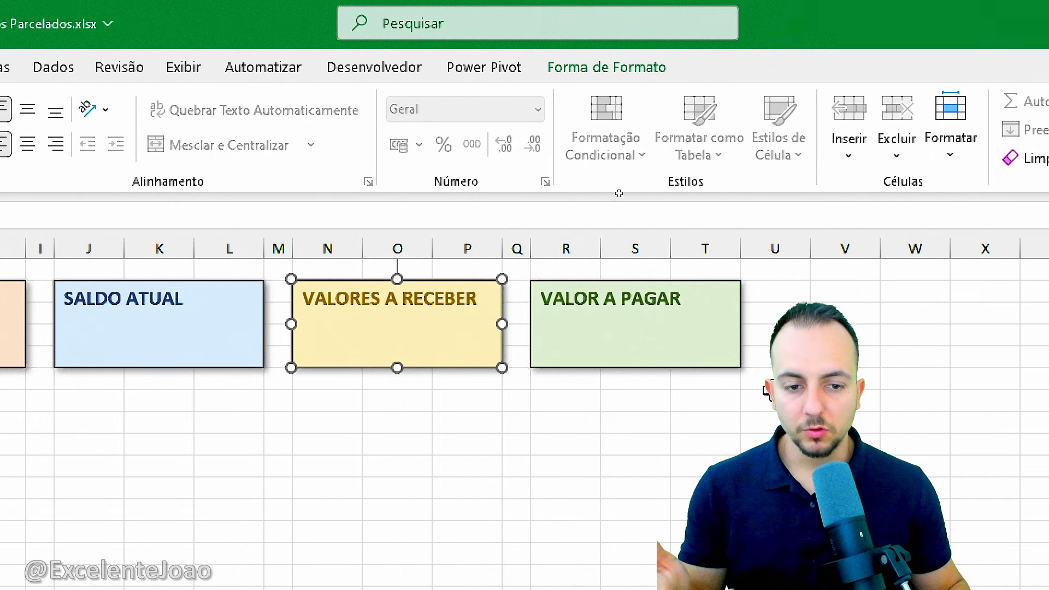
Step: Fill the VALOR A PAGAR card with a custom light purple picked from the colour spectrum
click(788, 356)
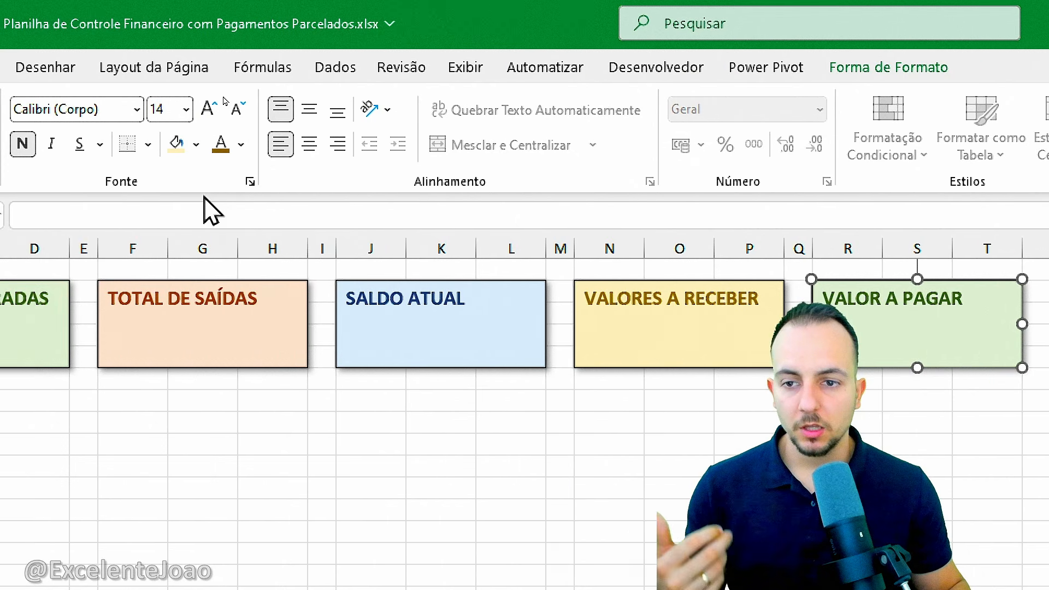
click(197, 144)
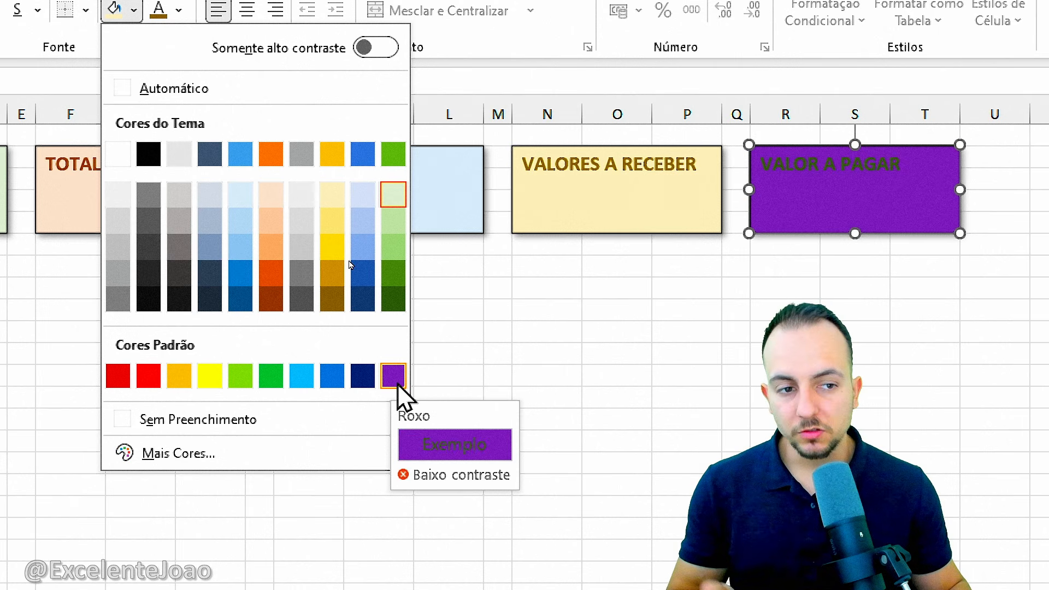
click(180, 453)
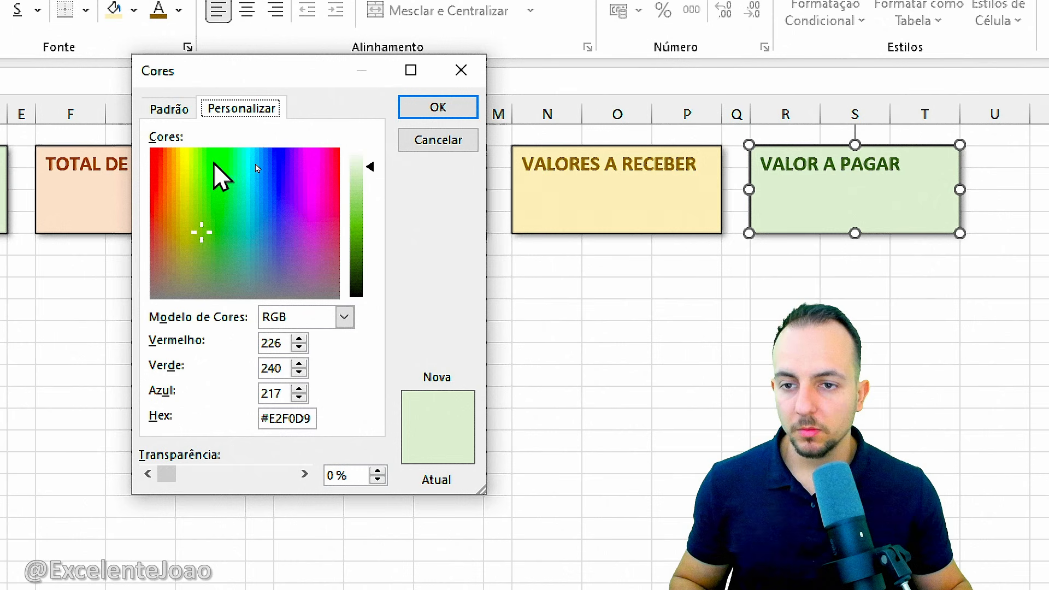
key(ctrl+2)
mouse_move(228, 208)
mouse_down()
mouse_move(185, 260)
mouse_move(139, 223)
mouse_up()
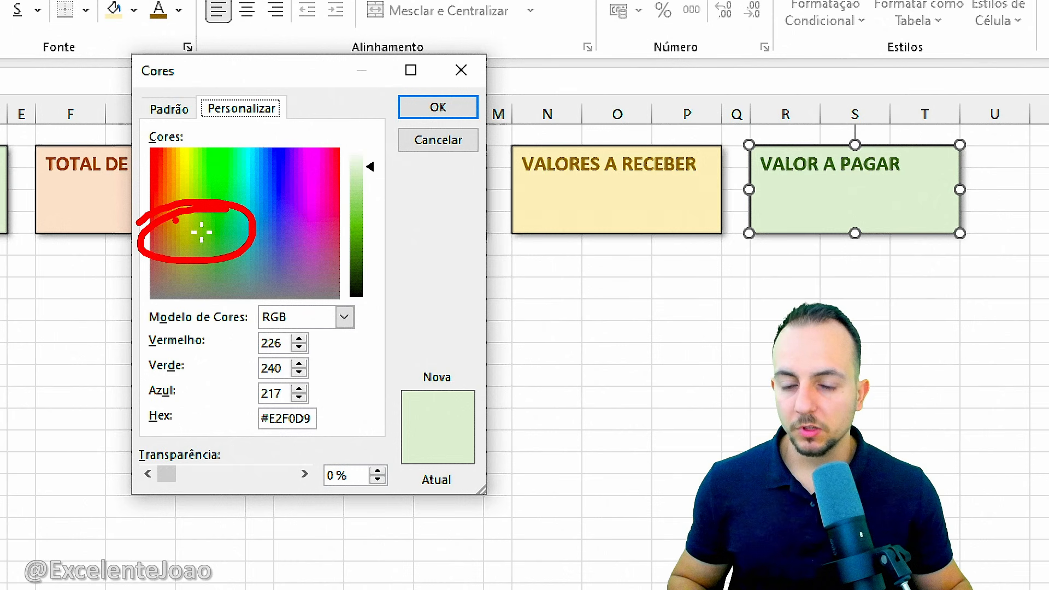
key(Escape)
click(203, 229)
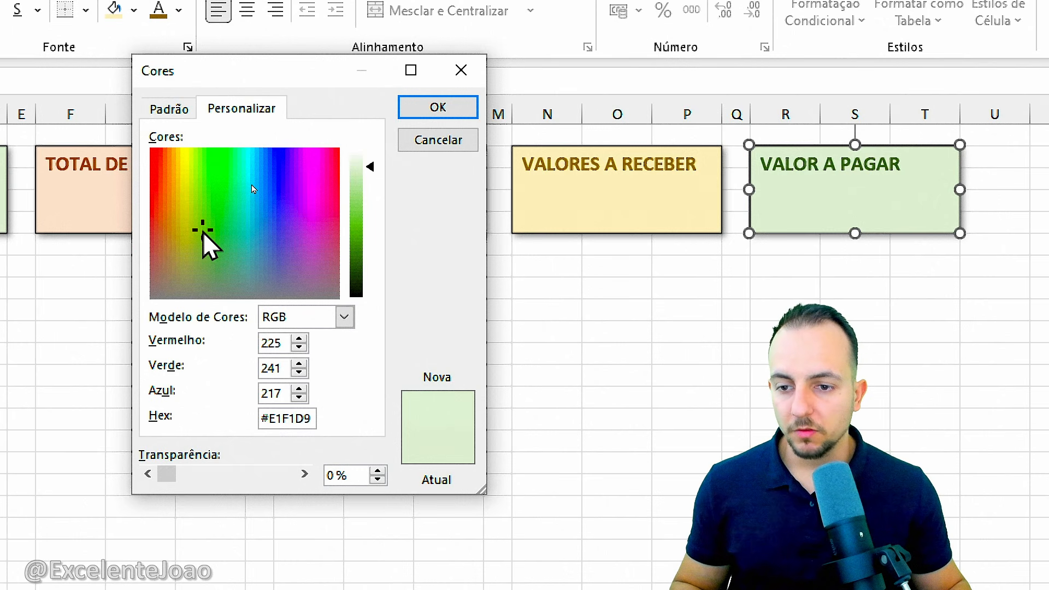
drag(202, 230, 294, 232)
click(436, 113)
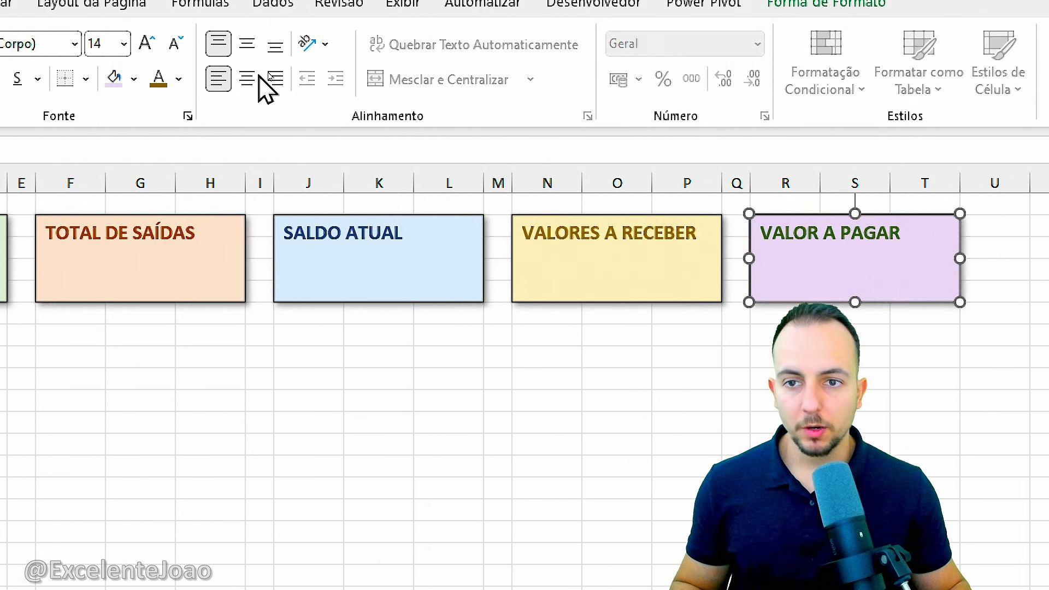
Step: Set the VALOR A PAGAR card's text to dark purple and deselect the card
click(178, 10)
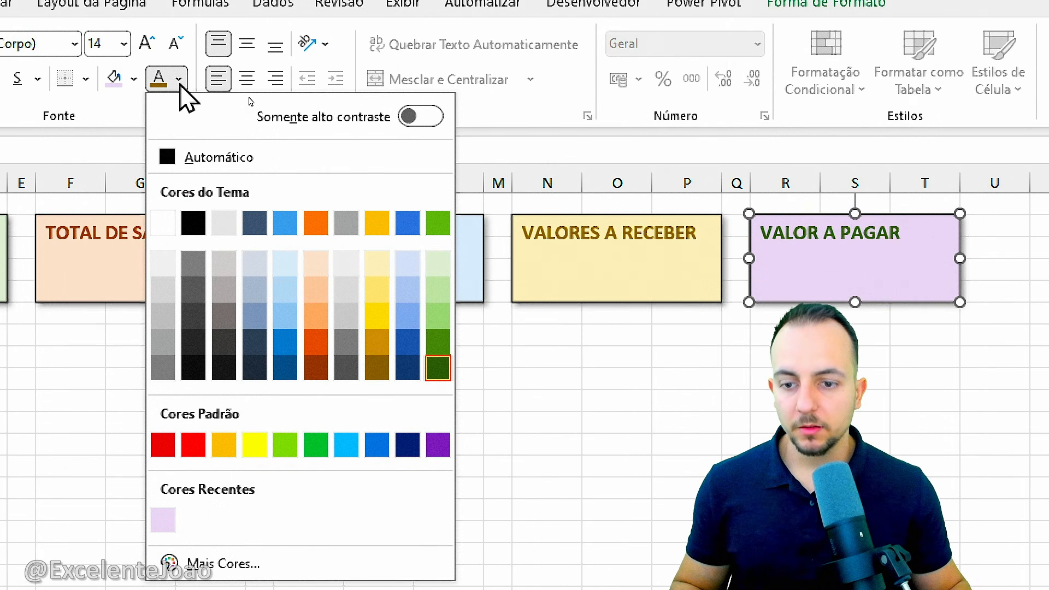
click(407, 368)
click(478, 381)
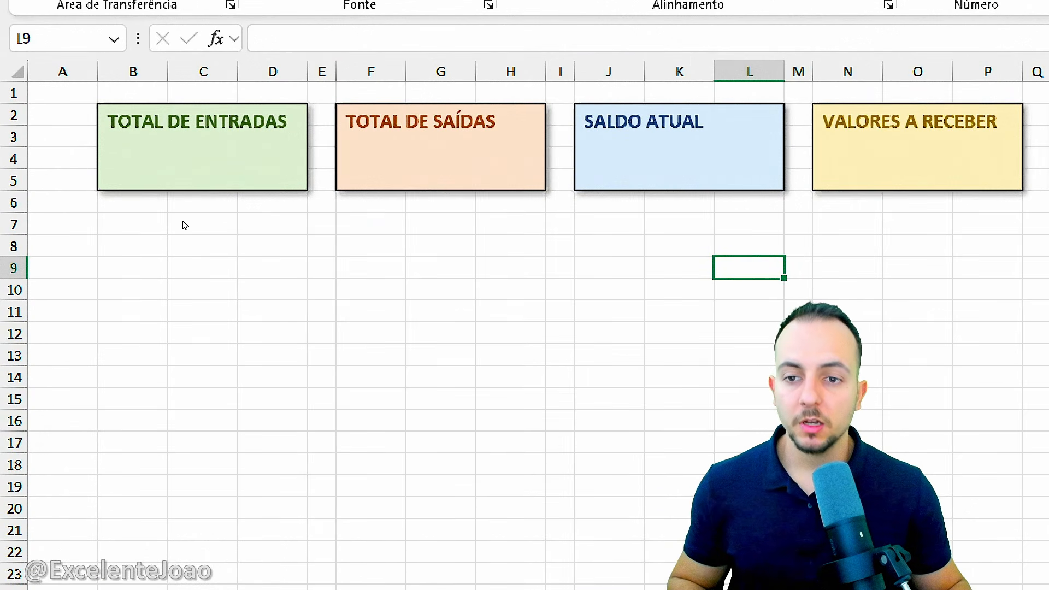
mouse_move(302, 145)
mouse_down()
mouse_move(250, 140)
mouse_move(330, 159)
mouse_move(331, 149)
mouse_up()
mouse_move(527, 152)
mouse_down()
mouse_move(498, 141)
mouse_move(575, 164)
mouse_move(528, 136)
mouse_up()
mouse_move(710, 146)
mouse_down()
mouse_move(672, 156)
mouse_move(745, 146)
mouse_up()
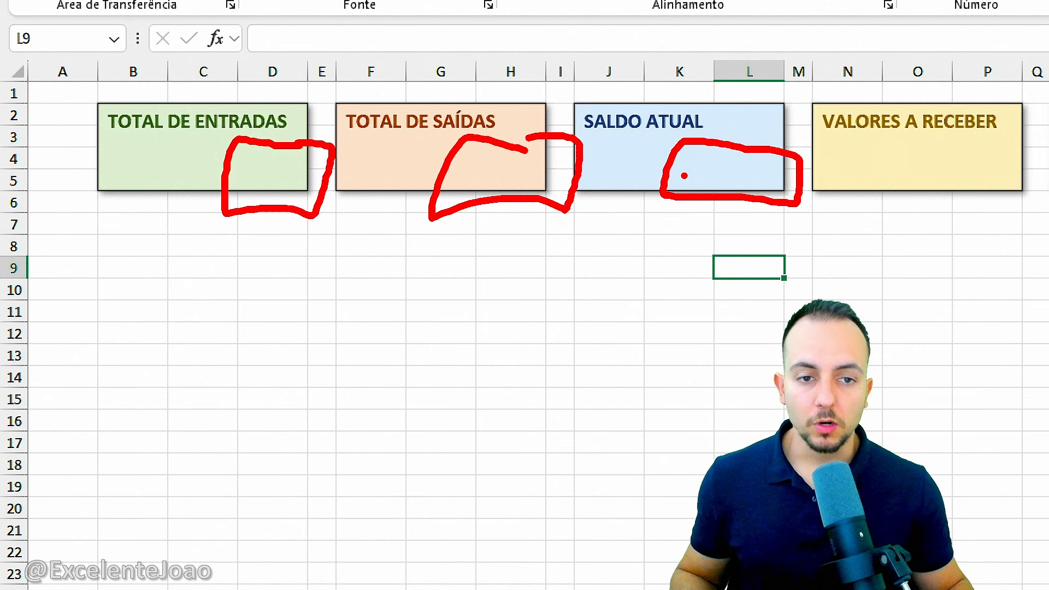
key(Escape)
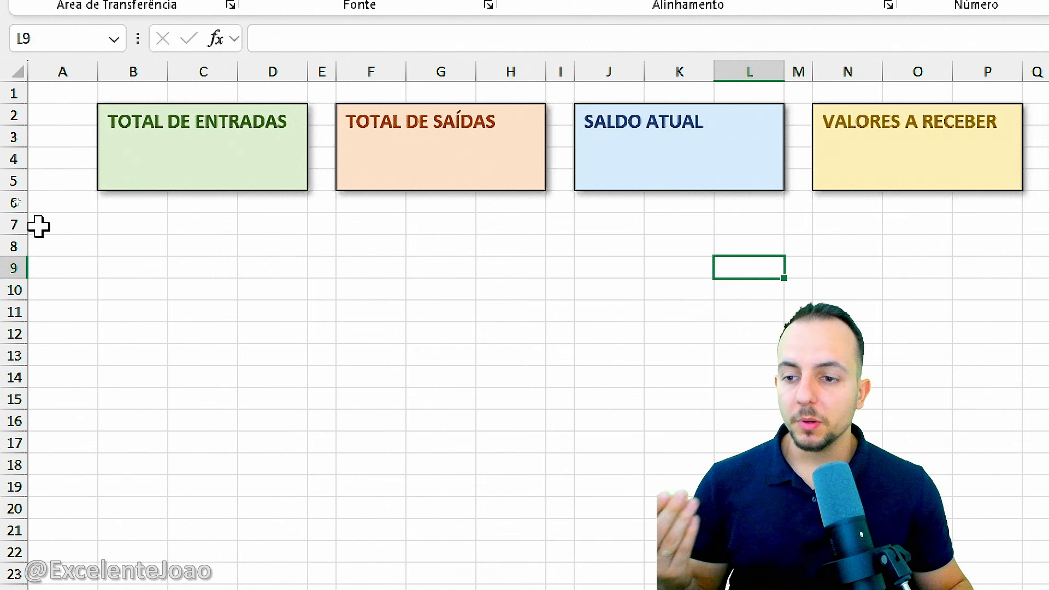
drag(12, 224, 21, 354)
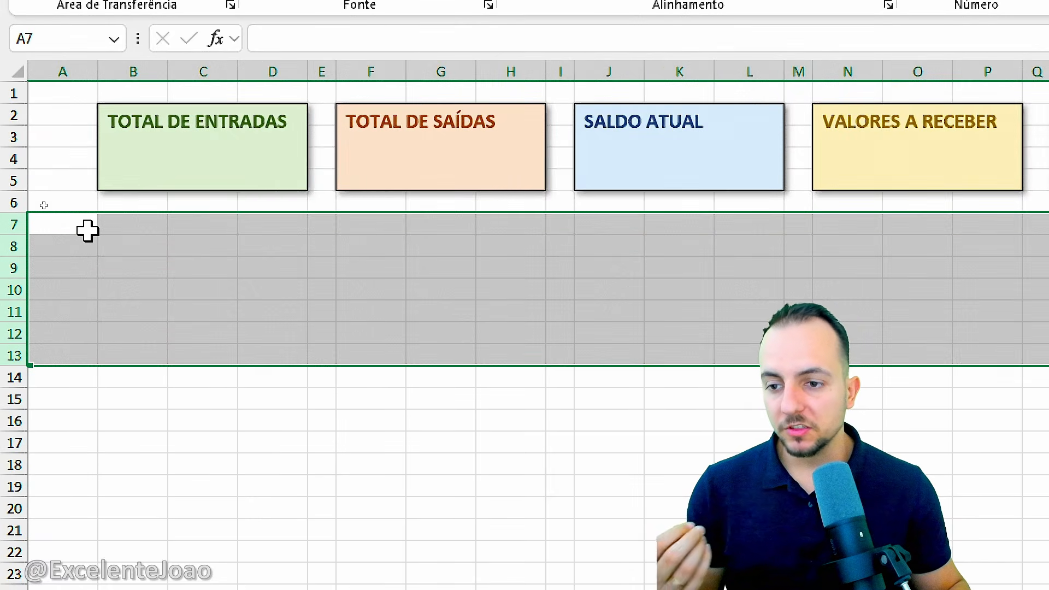
click(86, 229)
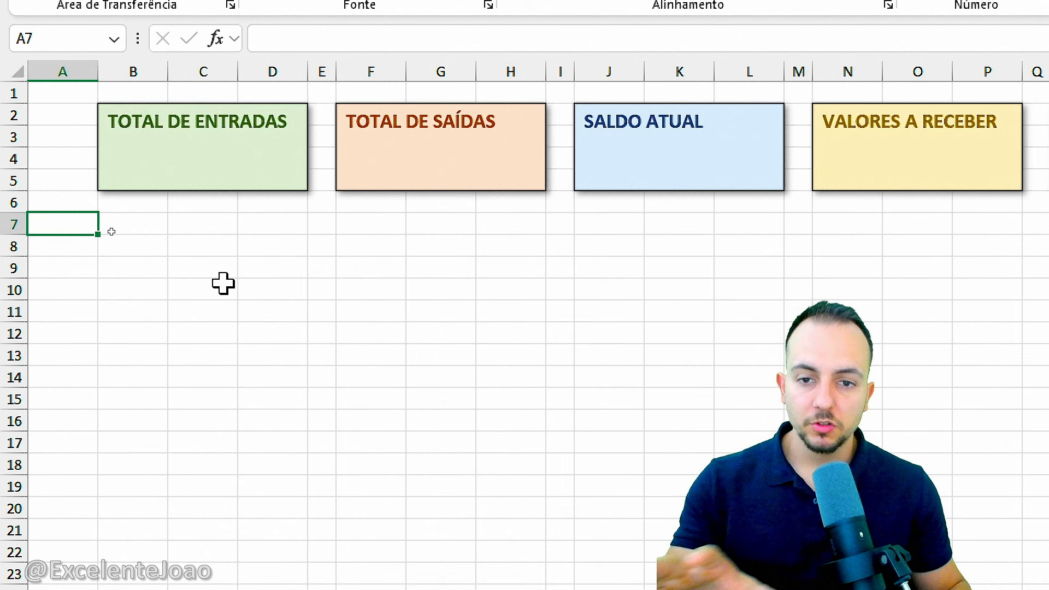
drag(13, 225, 22, 297)
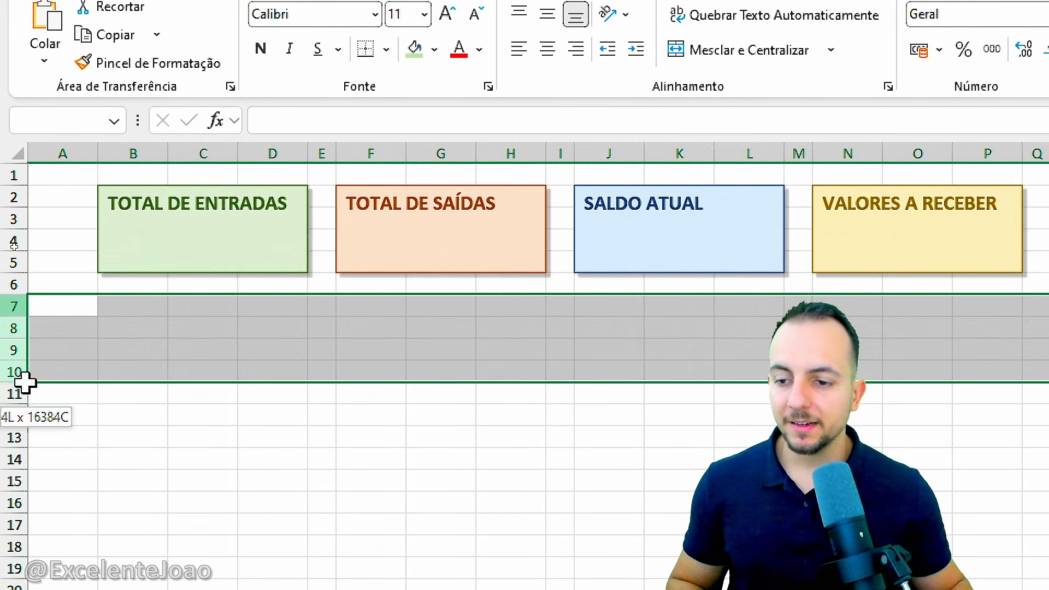
drag(25, 383, 30, 525)
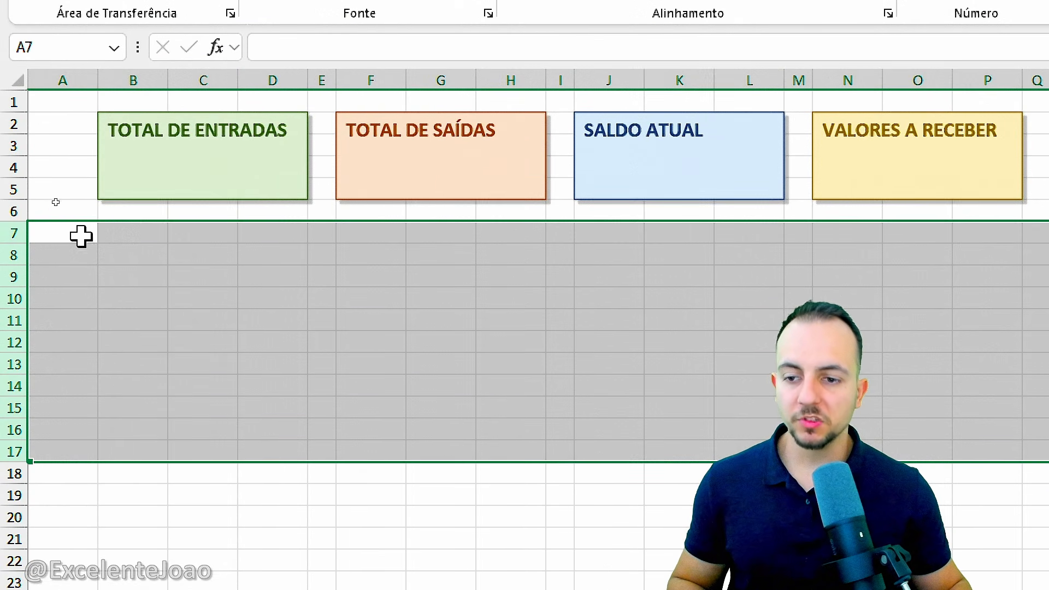
click(129, 229)
Step: Enter the table headers DATA, TIPO, DESCRIÇÃO and VALOR TOTAL in cells B7 to E7
click(140, 259)
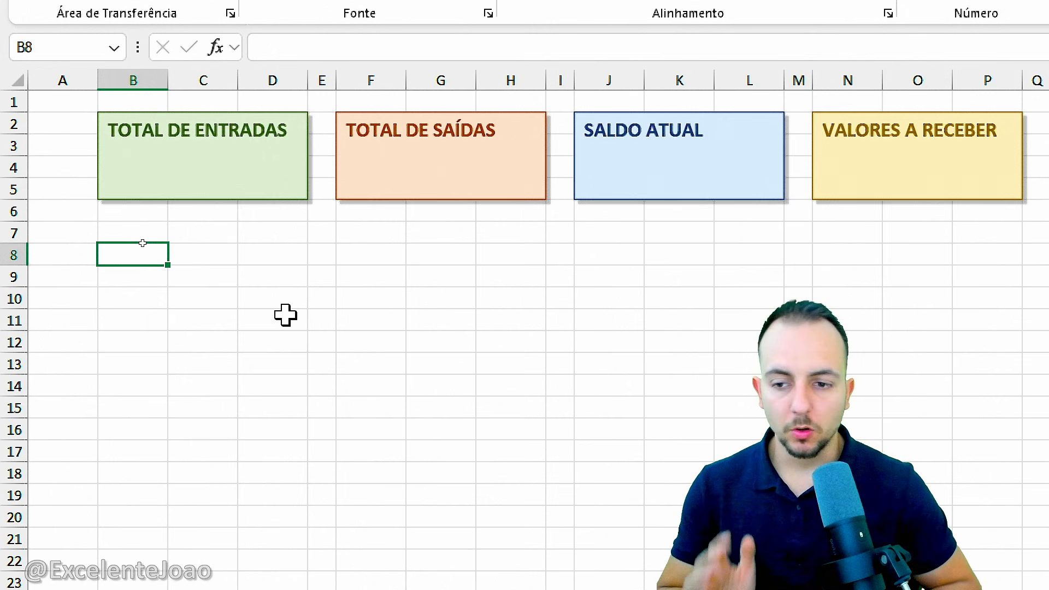
key(Up)
text(DAT)
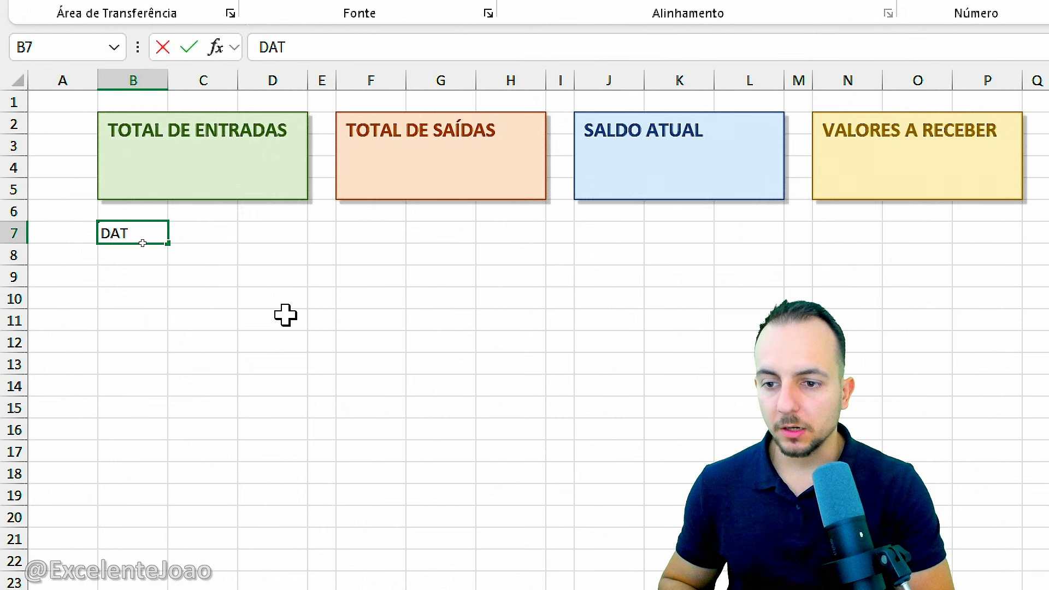
text(A)
key(Tab)
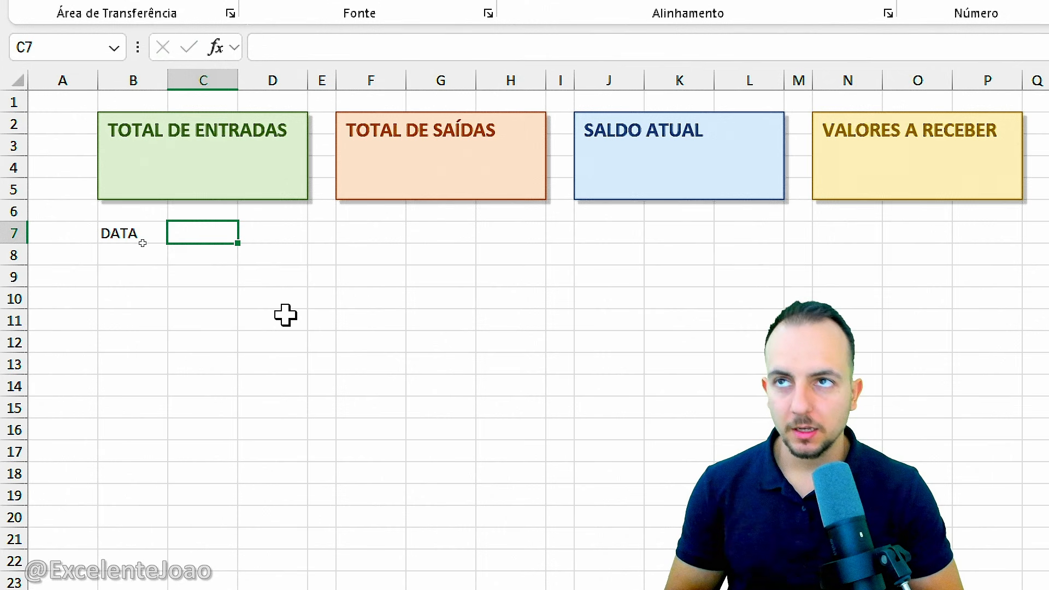
text(TIPO)
key(Tab)
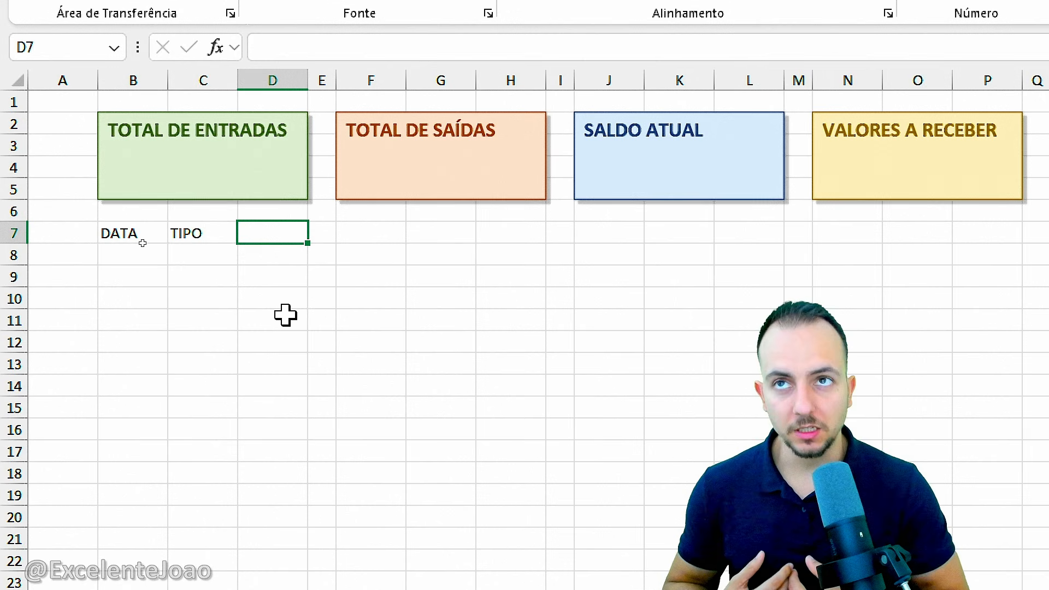
text(DESCRIÇÃO)
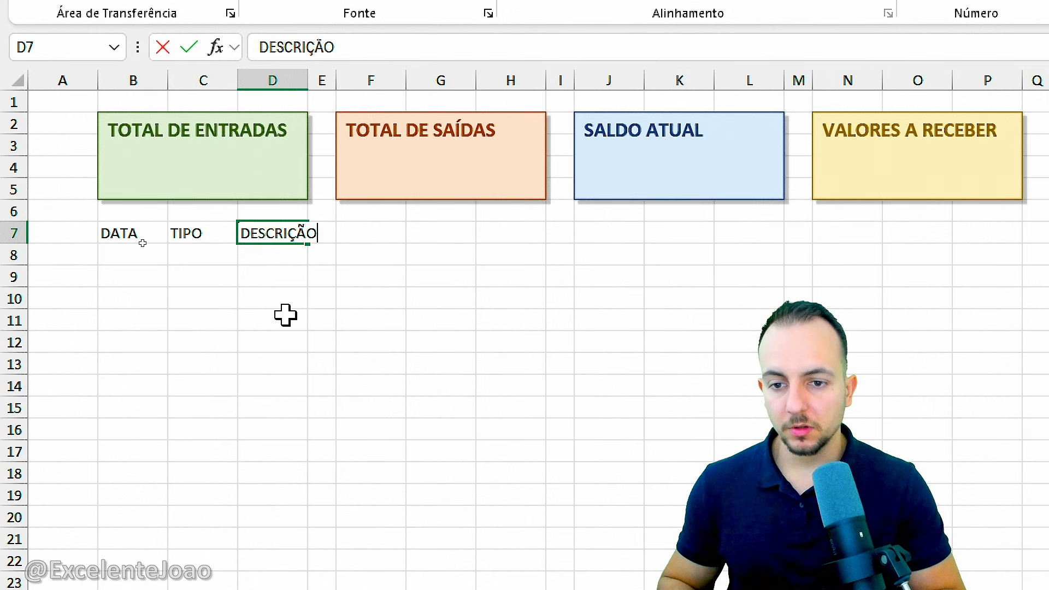
key(Tab)
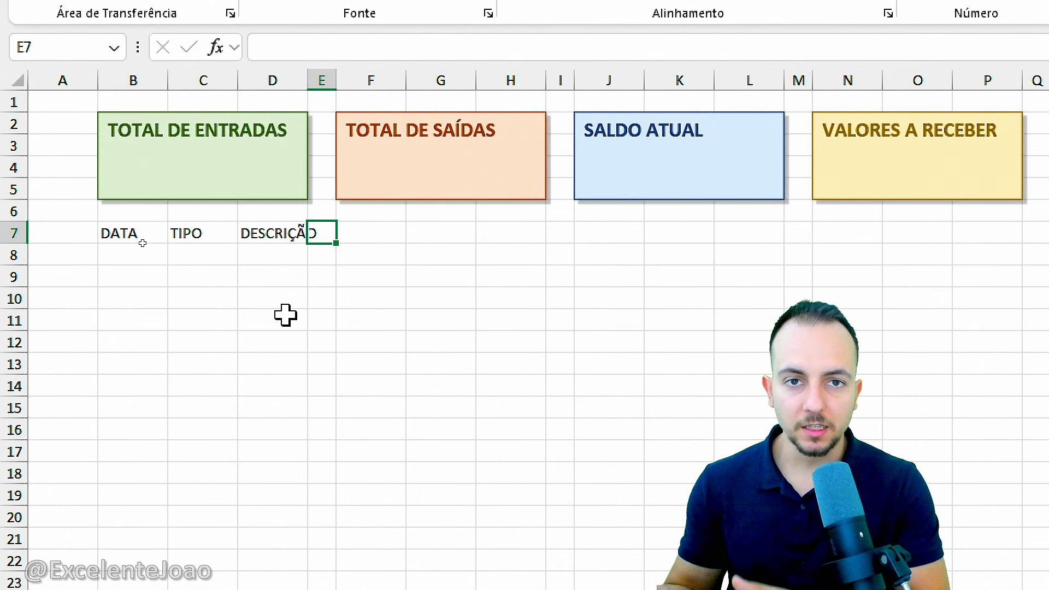
text(VA)
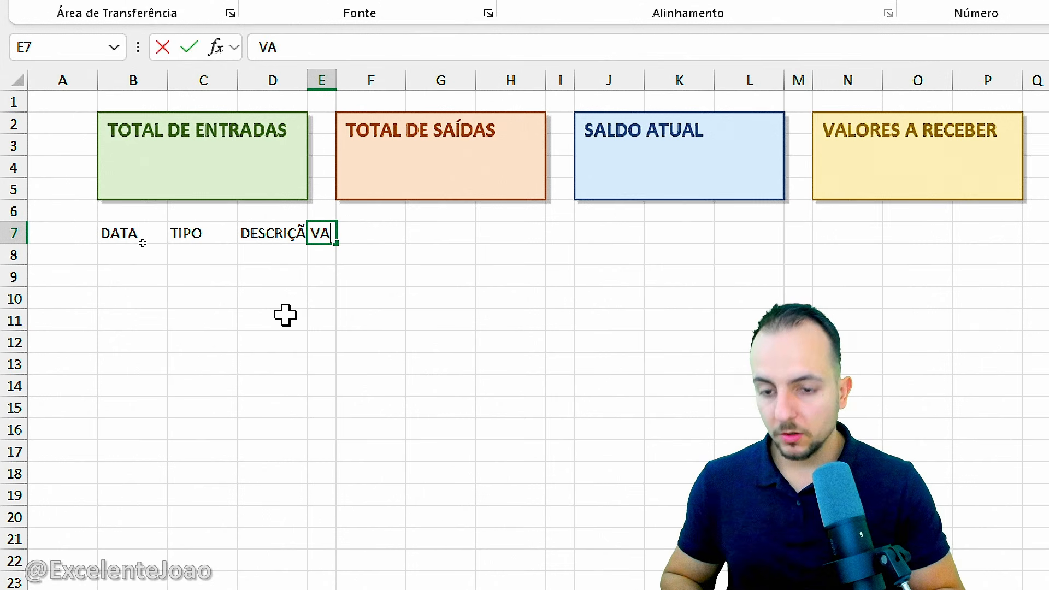
text(LOR TOTAL)
key(Return)
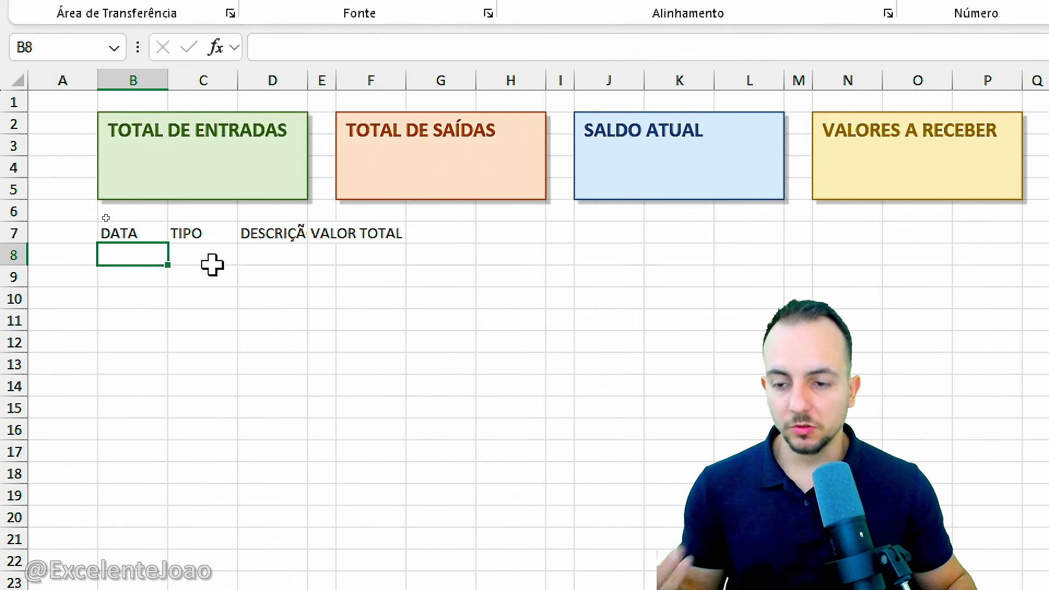
Step: Enter the date 01/01/2027 in B8 under DATA and widen column B slightly
text(01/01/2027)
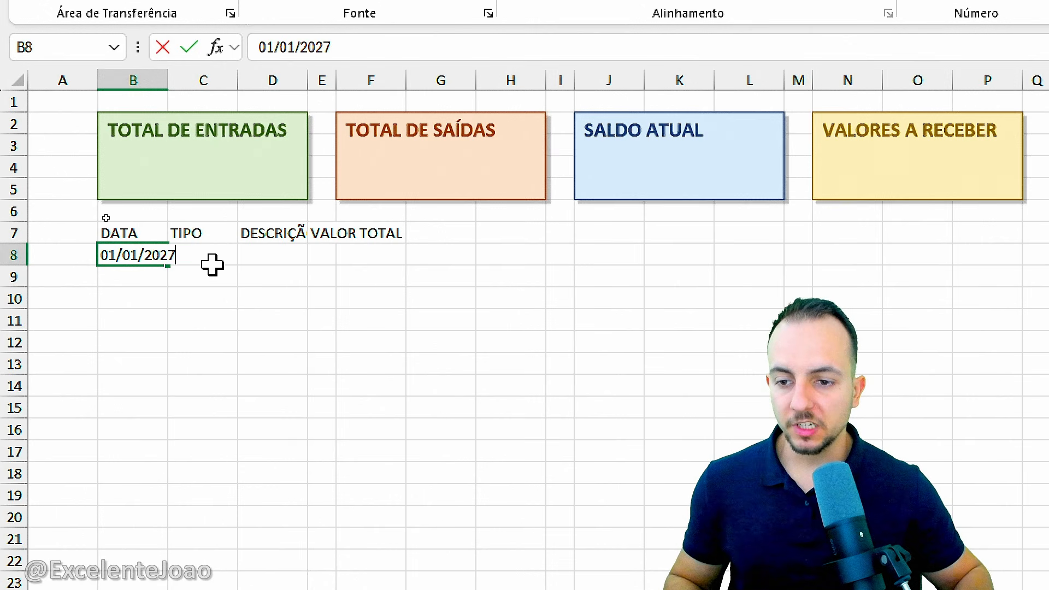
key(Return)
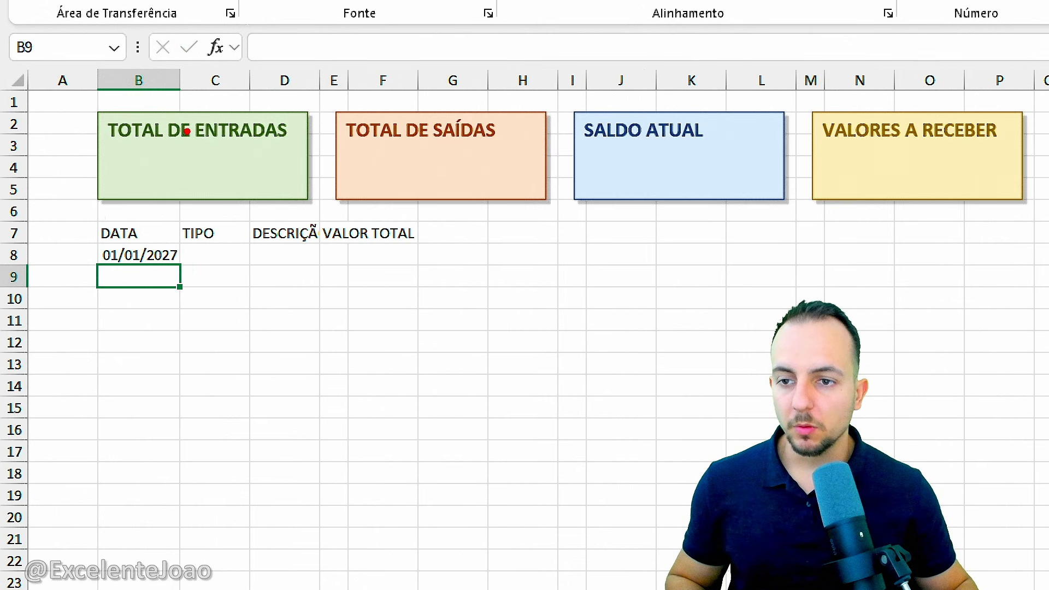
drag(158, 53, 195, 113)
drag(196, 66, 300, 66)
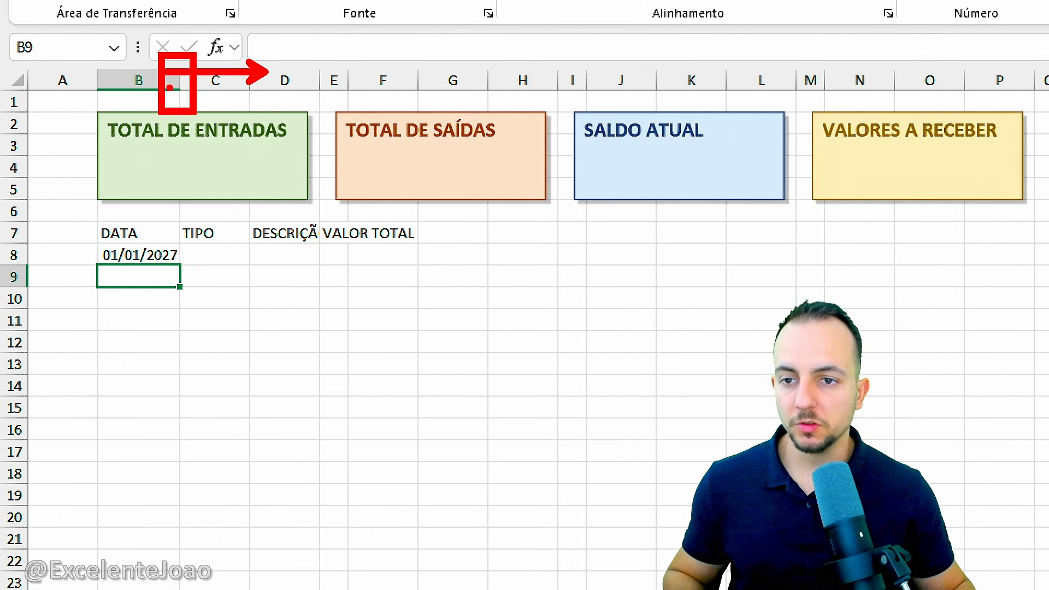
key(Escape)
drag(180, 80, 194, 83)
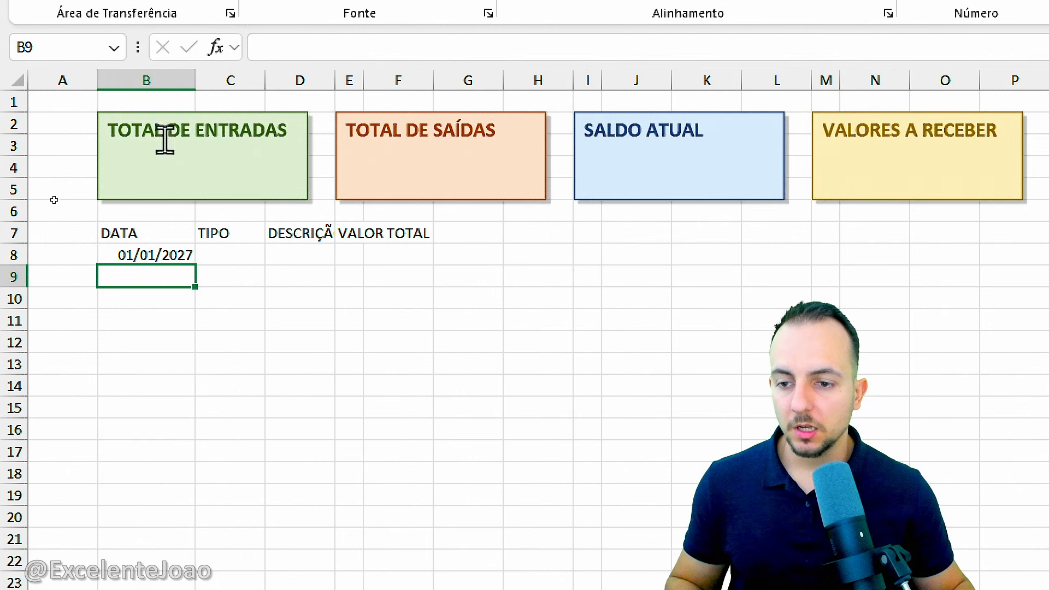
Step: Enter ENTRADA as the first record's type in C8
click(229, 259)
text(ENTRADA)
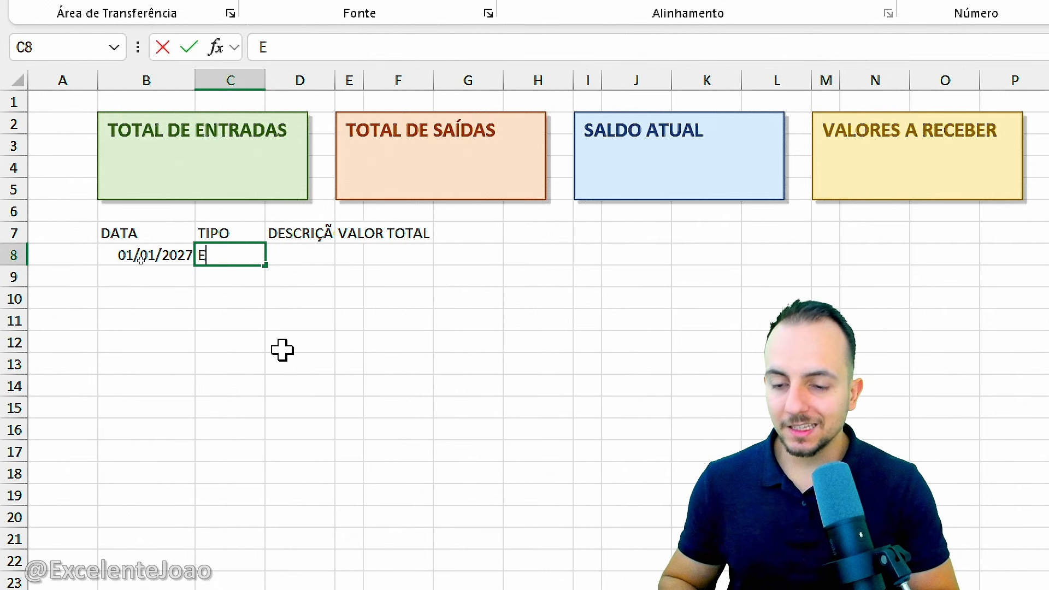
key(Return)
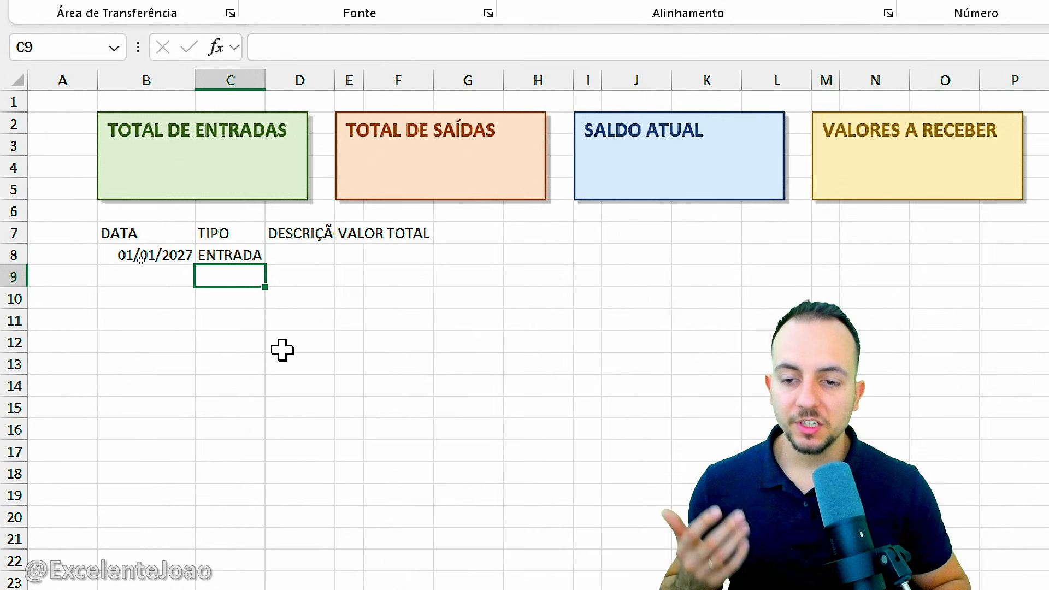
text(SAIDA)
key(Return)
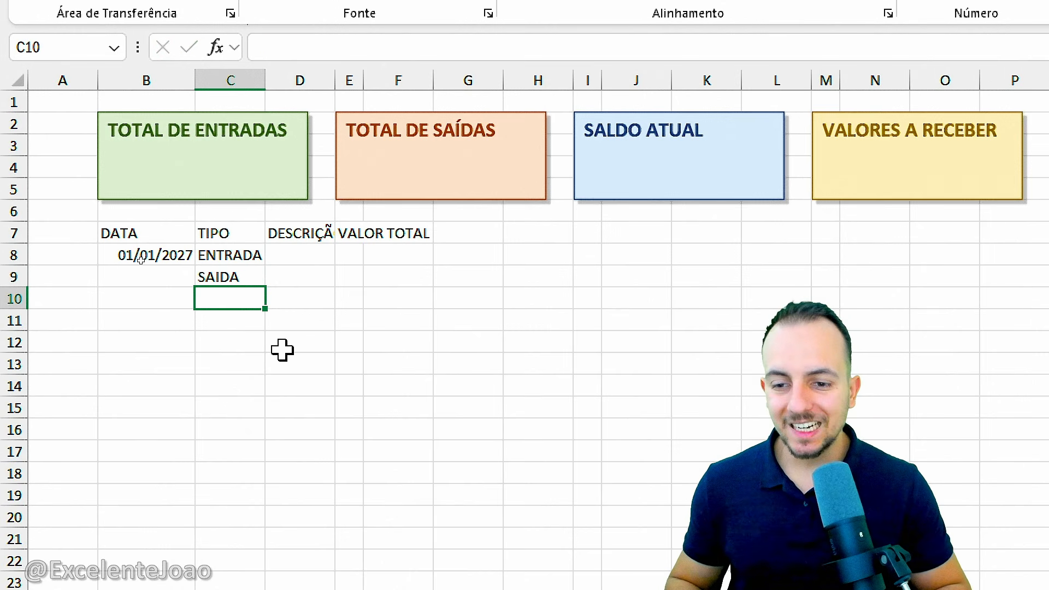
key(Up)
key(Delete)
Step: Open data validation for cell C8 under TIPO and allow only values from a list (Lista)
key(Up)
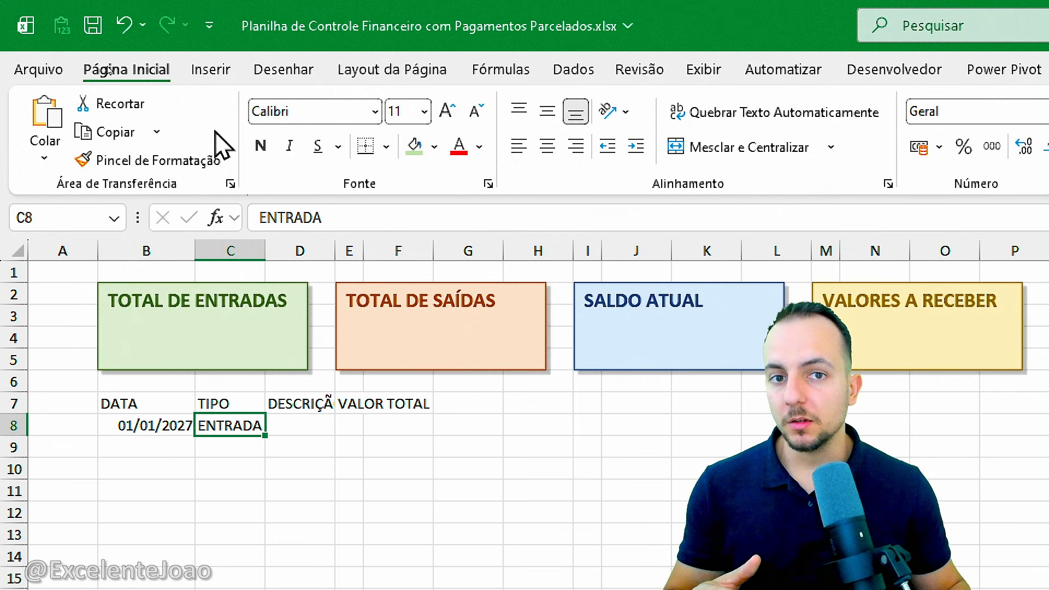
click(574, 70)
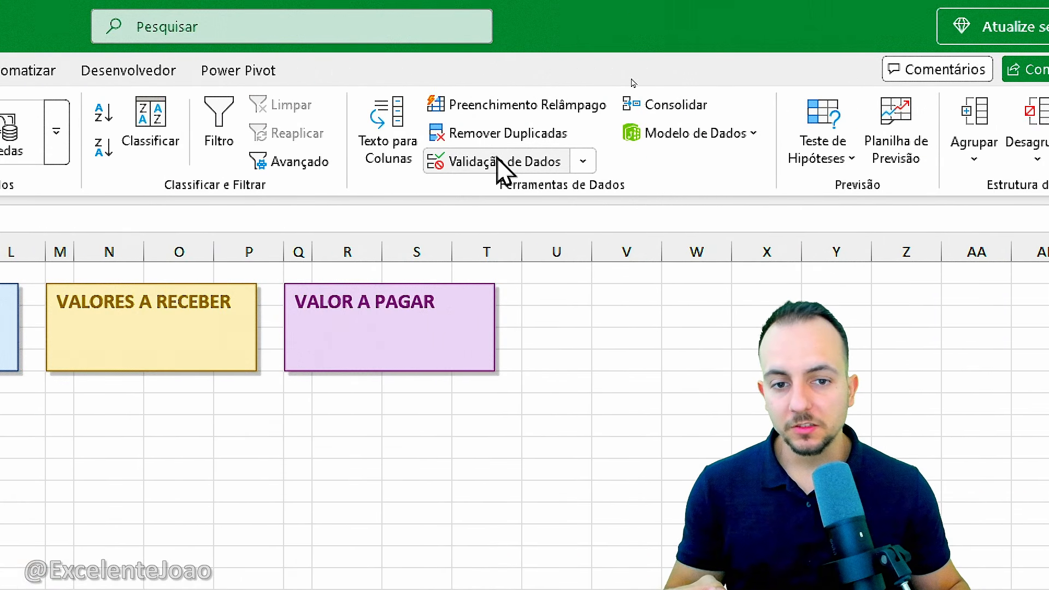
click(498, 161)
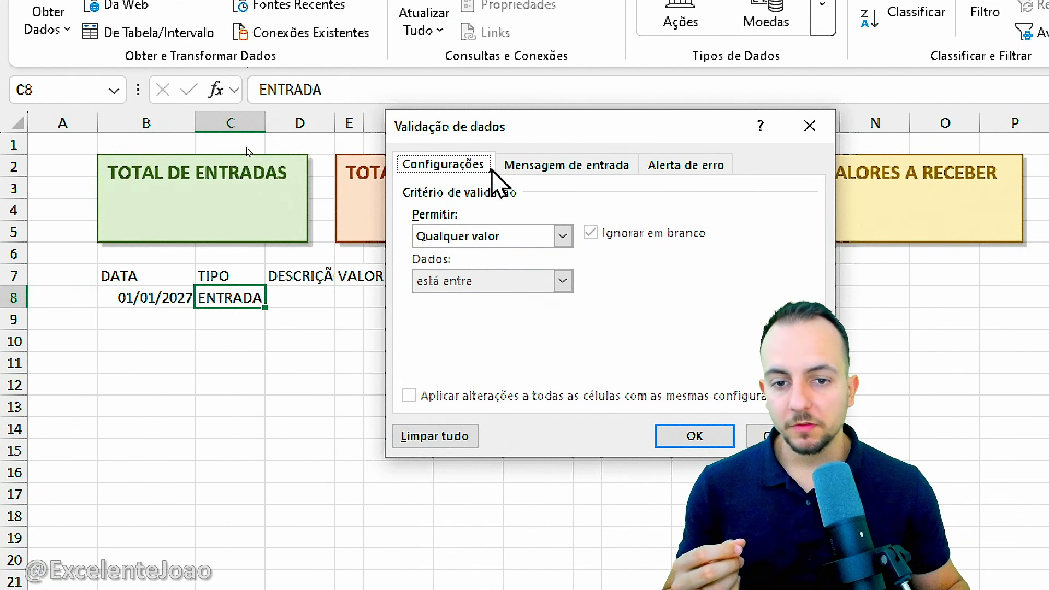
drag(482, 131, 424, 120)
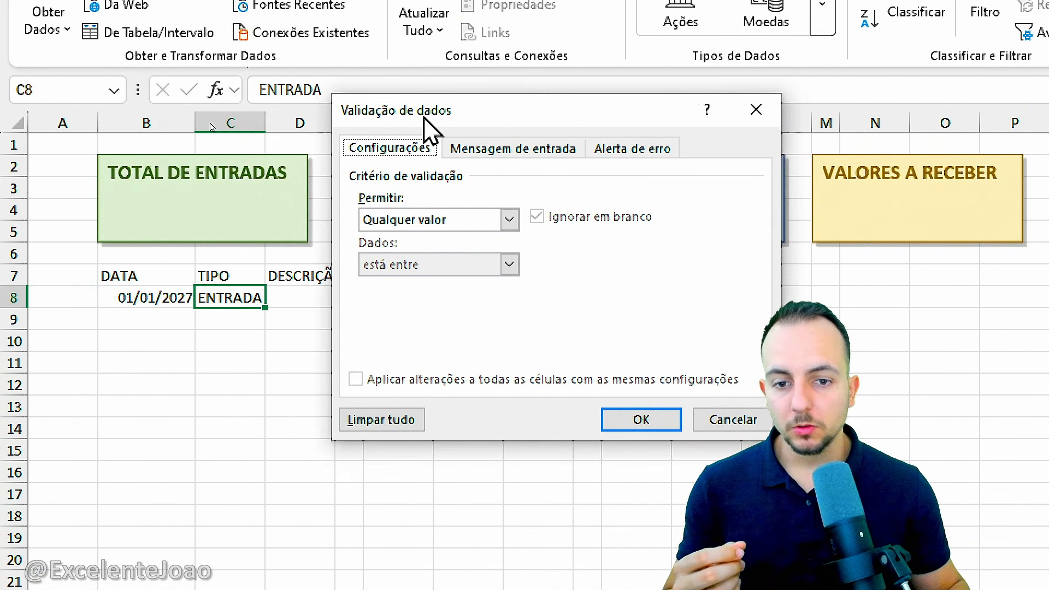
click(418, 218)
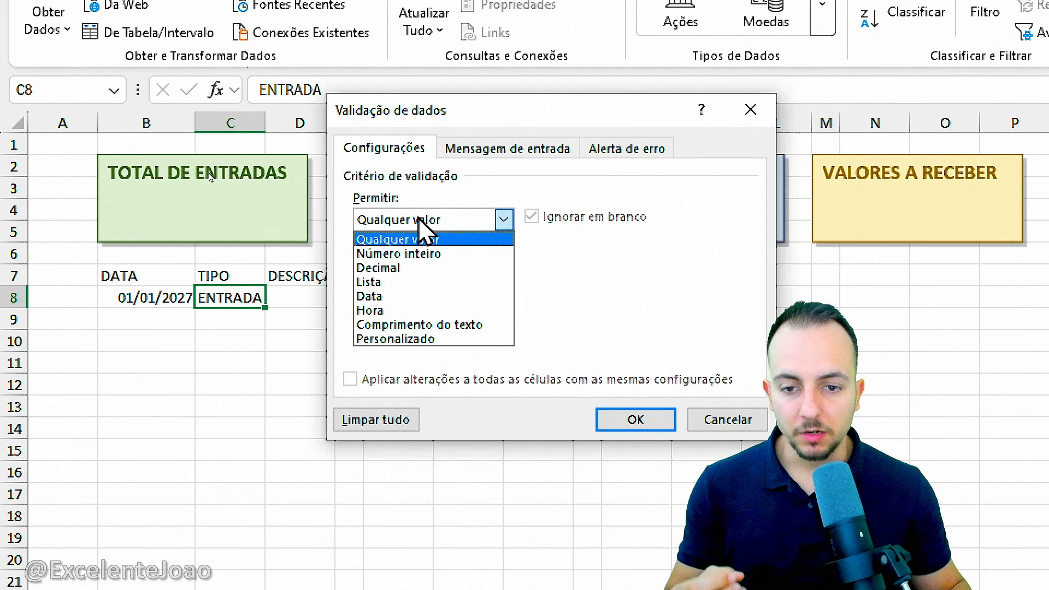
click(412, 280)
click(407, 307)
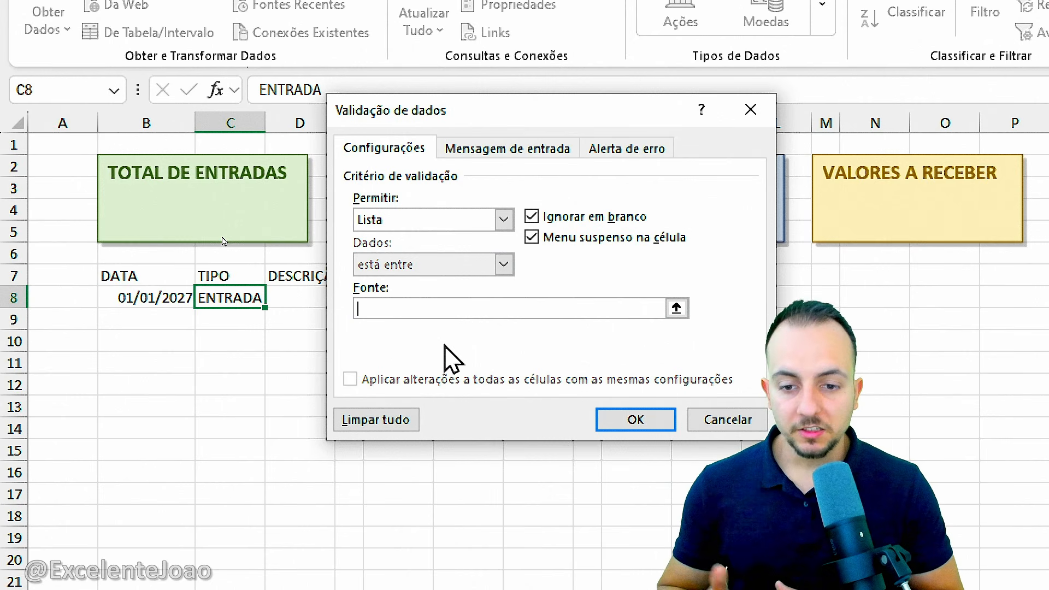
Step: Set the validation list source to ENTRADA;SAÍDA and apply the rule to C8
text(ENTRADA)
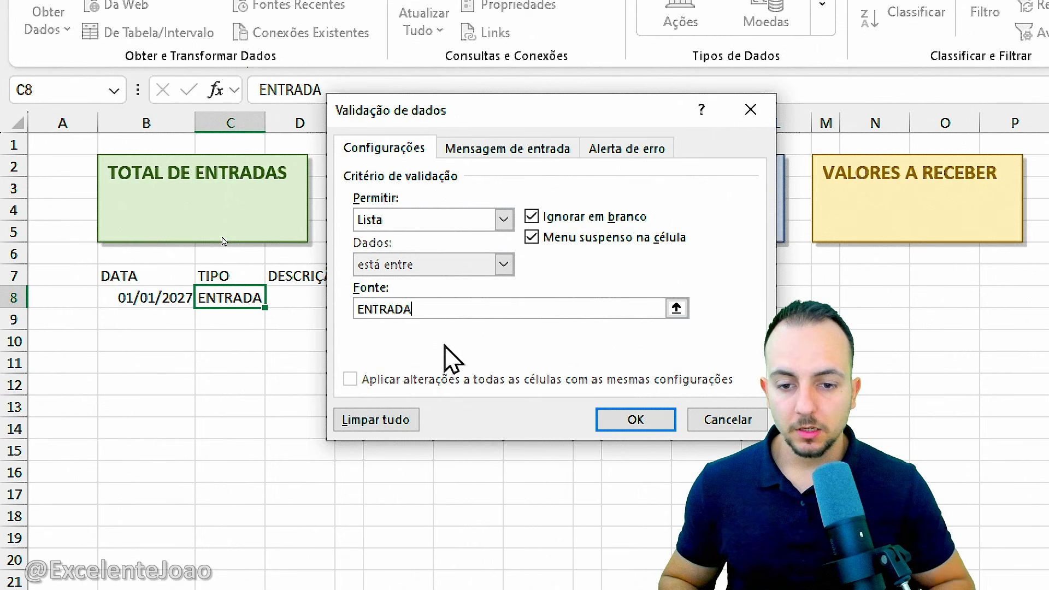
mouse_move(398, 287)
mouse_down()
mouse_move(321, 297)
mouse_move(314, 280)
mouse_up()
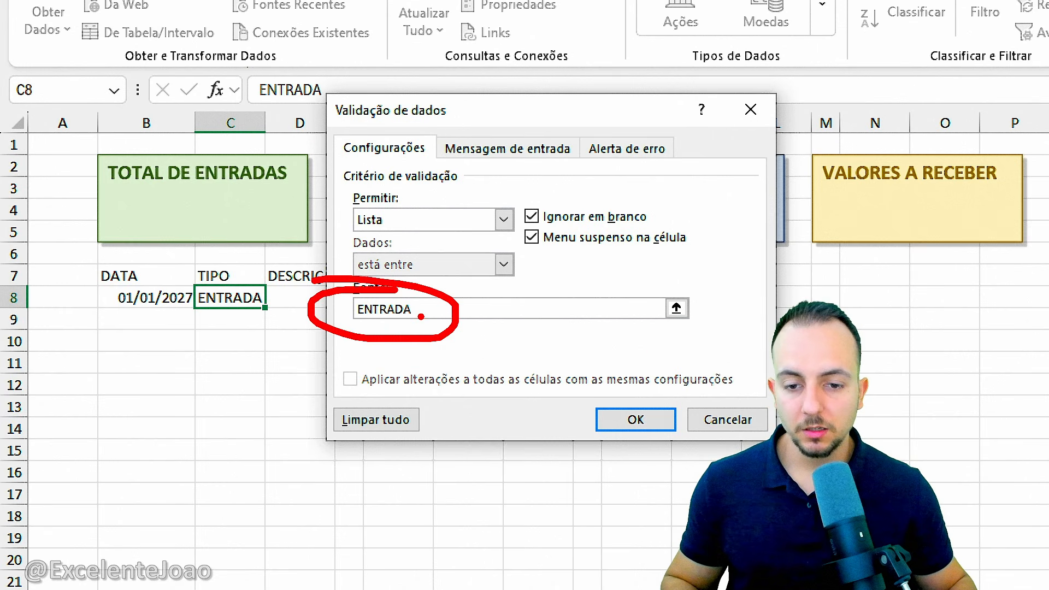
key(Escape)
text(;)
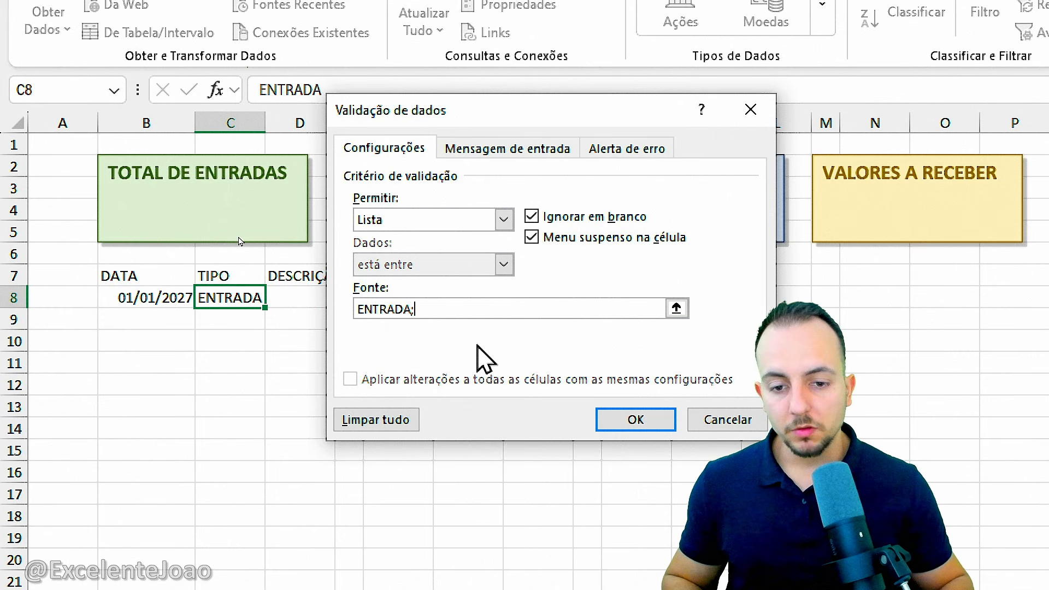
drag(401, 291, 437, 380)
click(468, 330)
key(Escape)
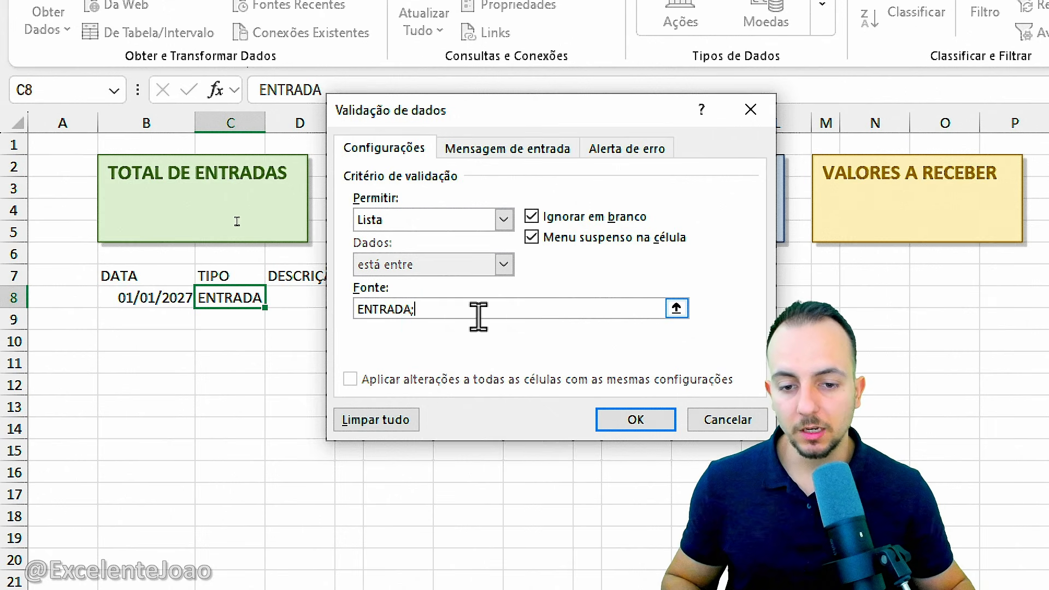
text(SAÍDA)
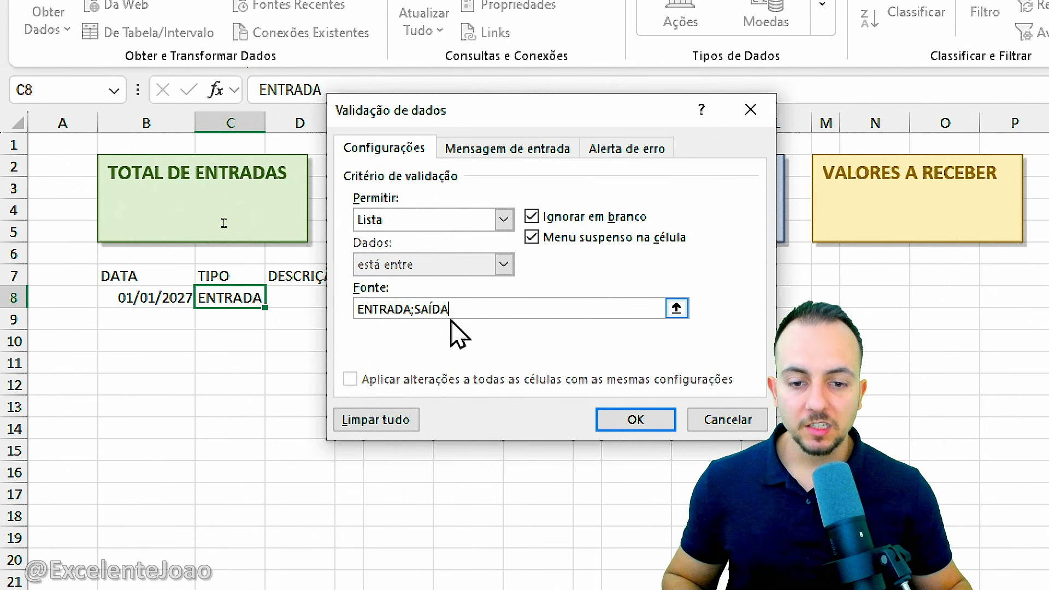
drag(437, 299, 483, 268)
drag(404, 328, 453, 335)
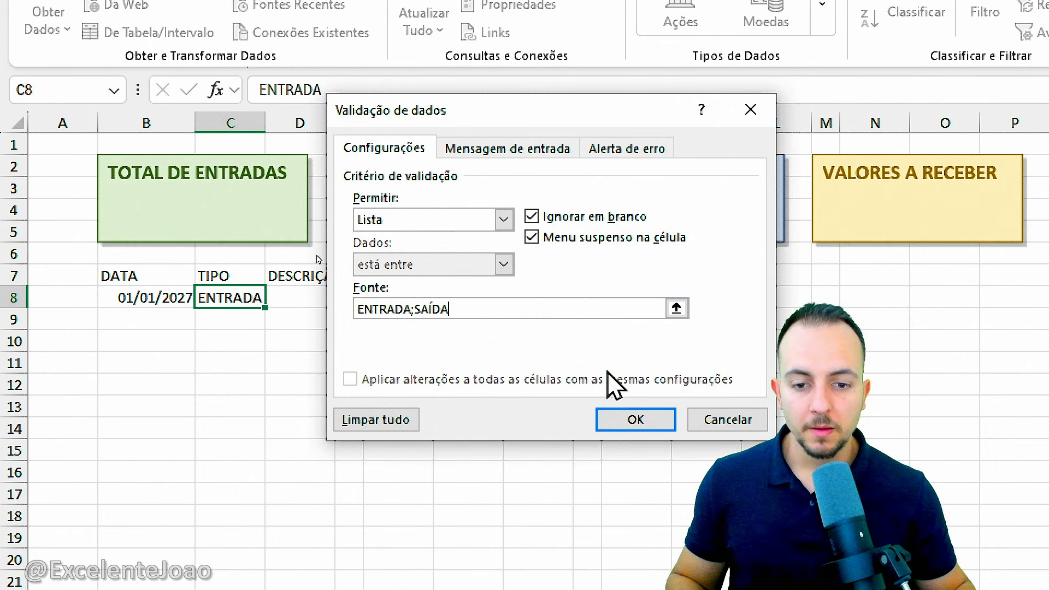
click(638, 418)
Step: Test the new dropdown in C8 by choosing ENTRADA and SAÍDA
click(235, 298)
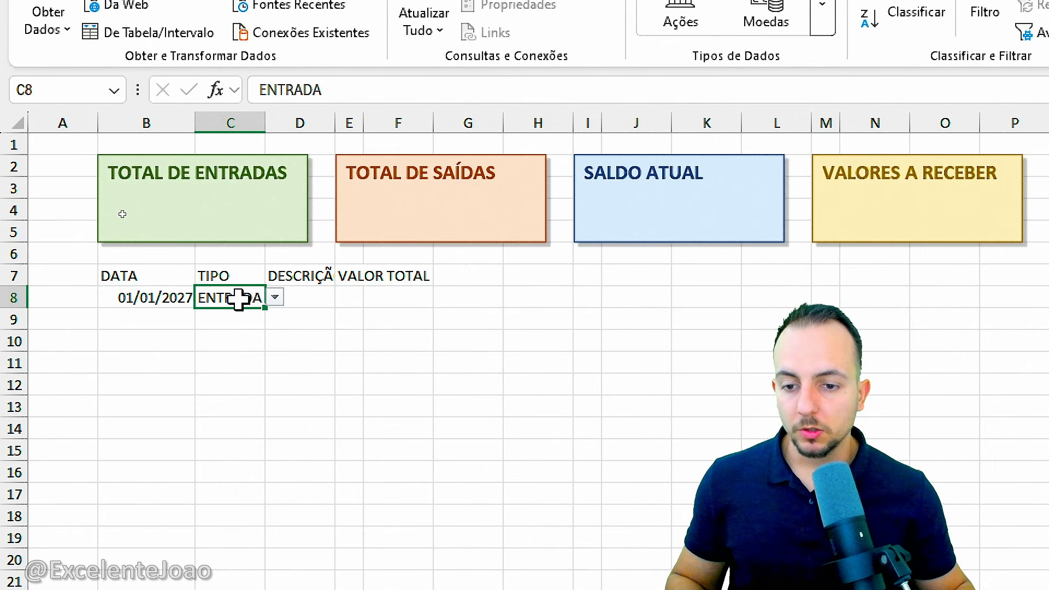
click(275, 297)
click(253, 321)
click(274, 297)
click(248, 347)
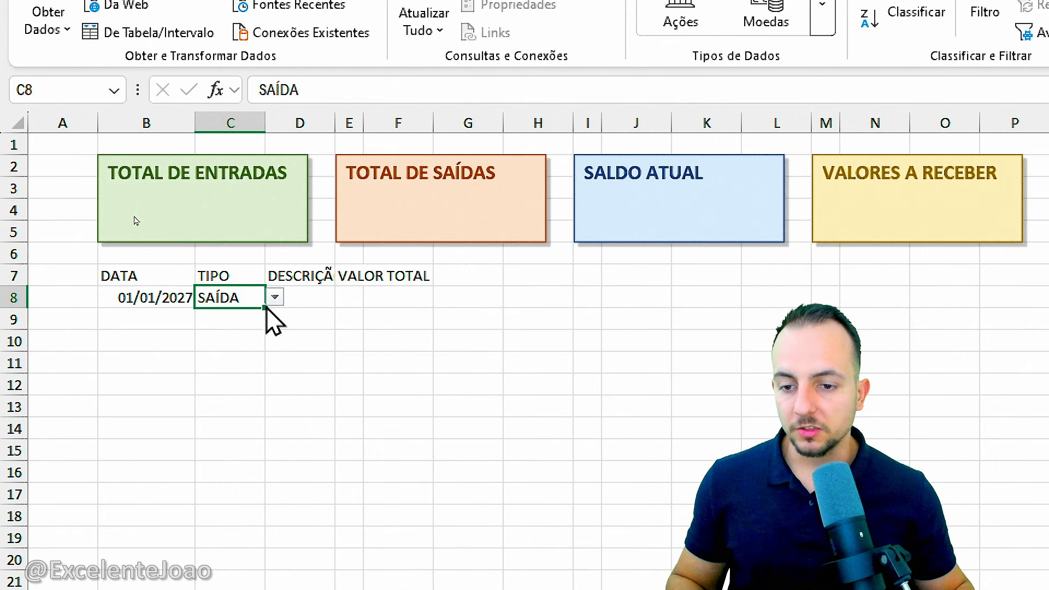
click(274, 297)
click(246, 349)
Step: Widen column C and set the type in C8 to ENTRADA from its dropdown, trying SAÍDA in between
drag(265, 123, 303, 123)
click(313, 297)
click(262, 321)
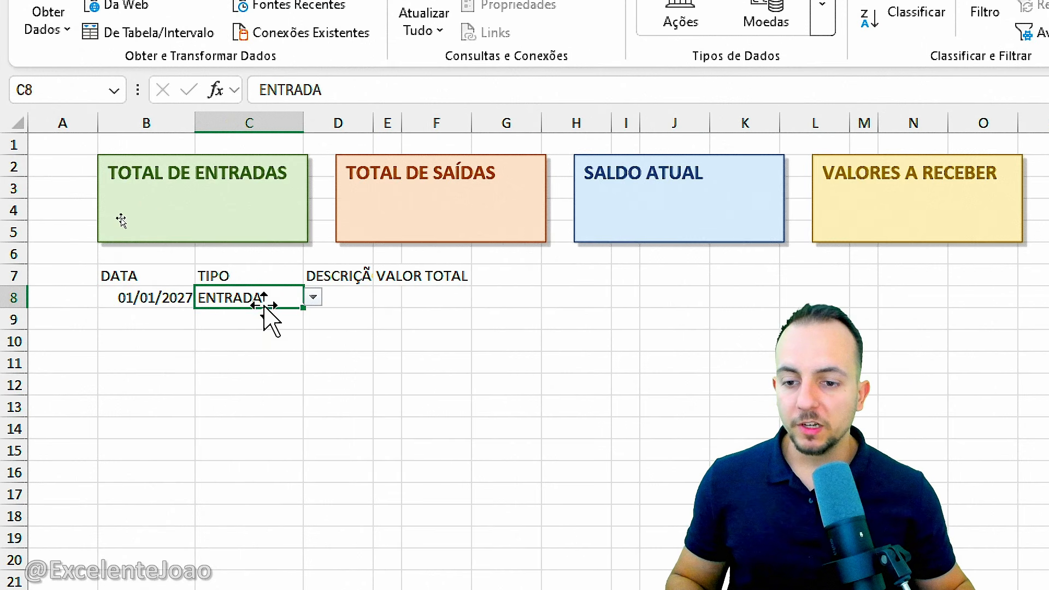
click(313, 297)
click(280, 345)
click(313, 297)
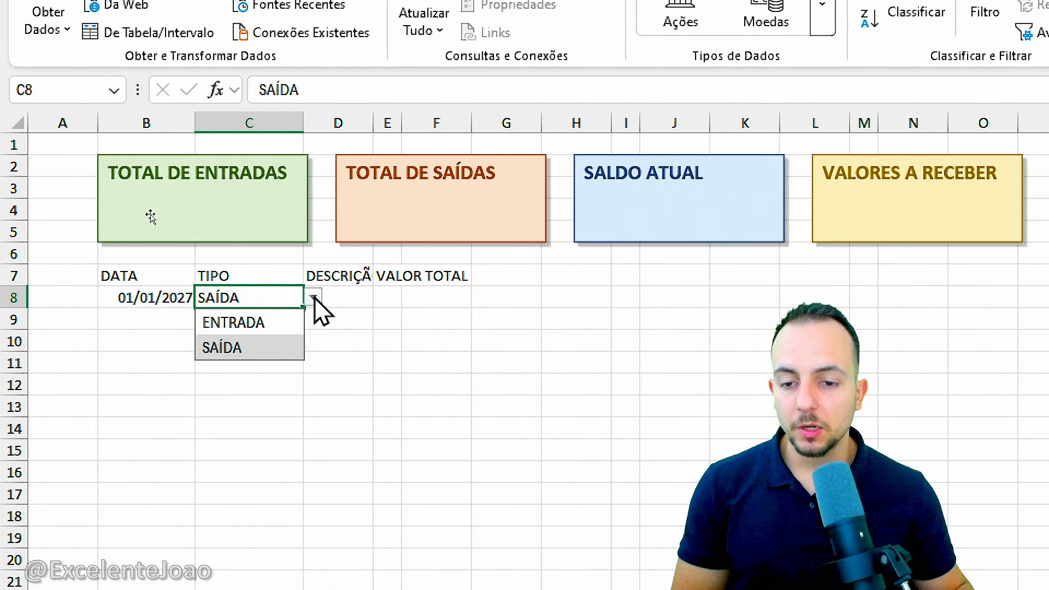
click(268, 321)
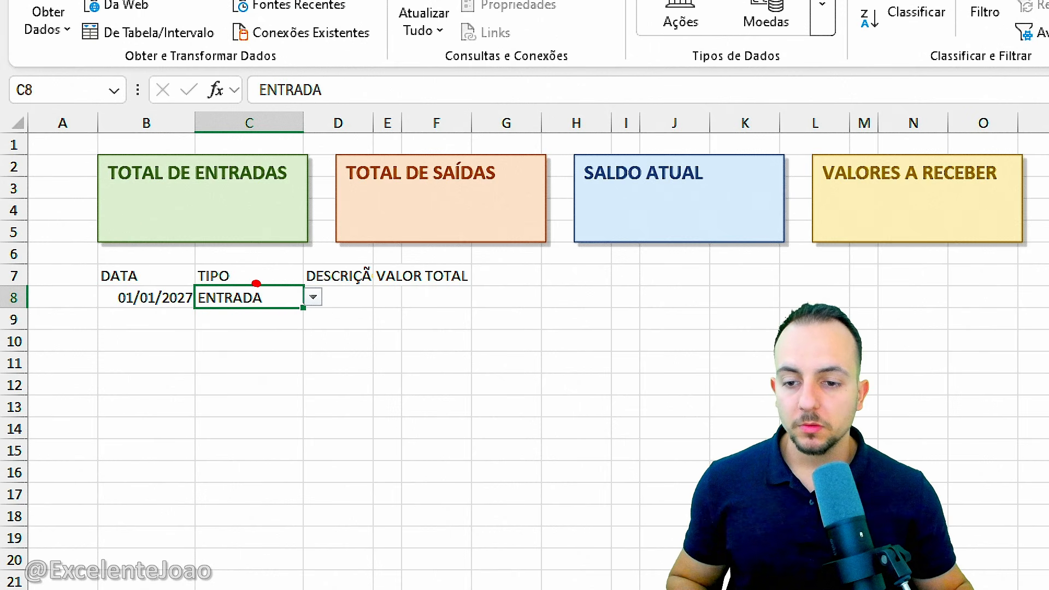
mouse_move(256, 284)
mouse_down()
mouse_move(267, 307)
mouse_move(217, 284)
mouse_up()
key(Escape)
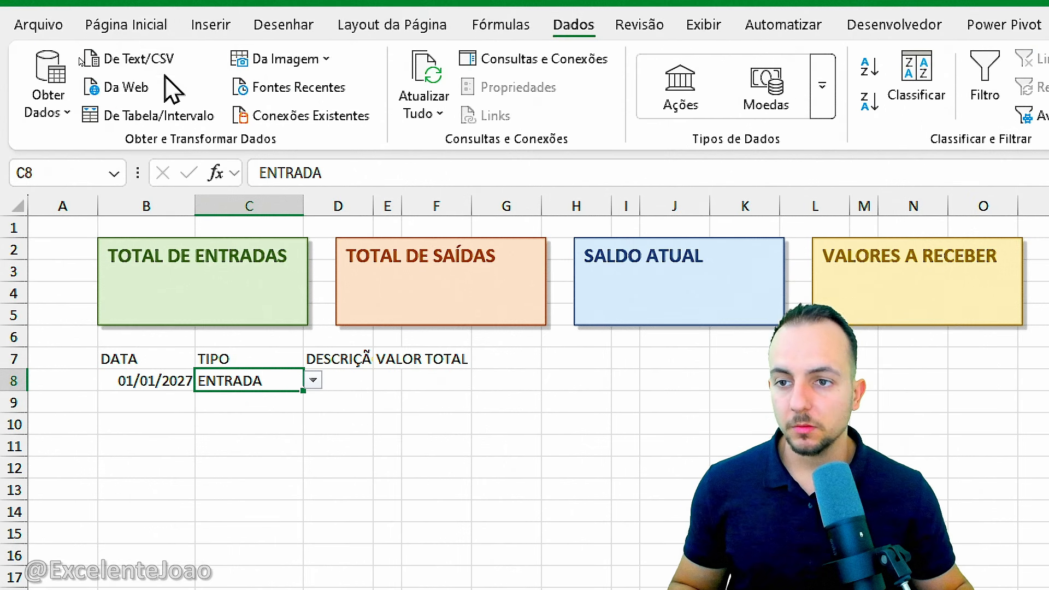
Step: Add an É Igual a conditional formatting rule to C8 for ENTRADA, using Preenchimento Verde e Texto Verde Escuro
click(126, 24)
click(337, 156)
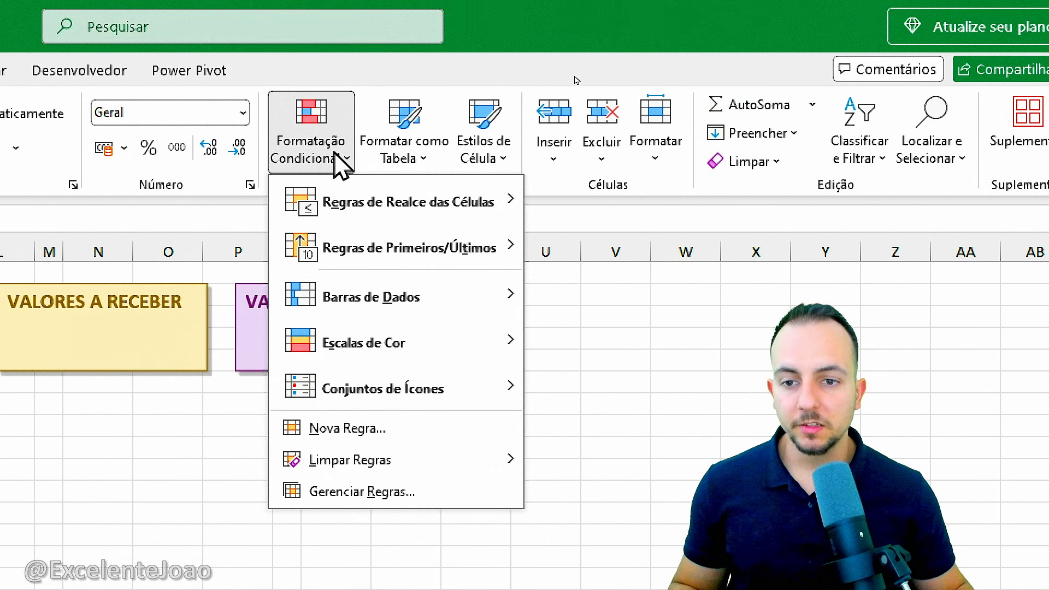
mouse_move(382, 203)
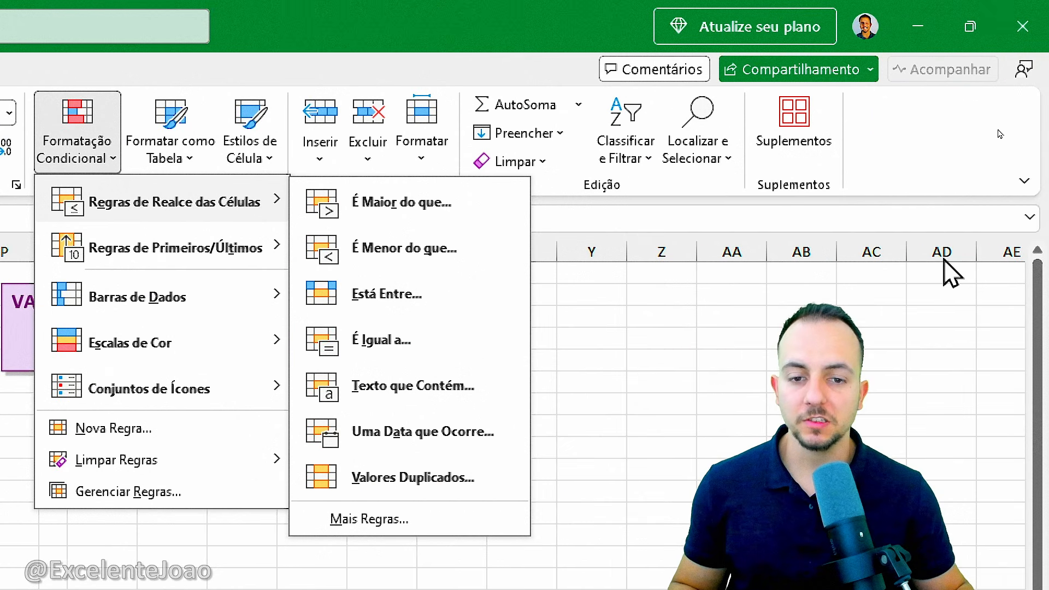
click(382, 345)
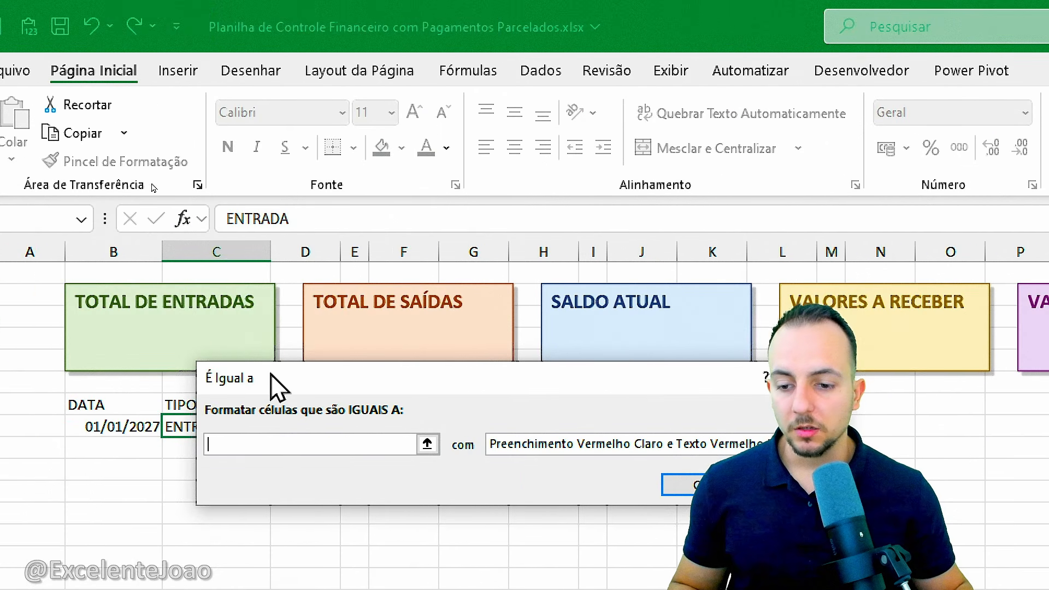
drag(270, 373, 260, 211)
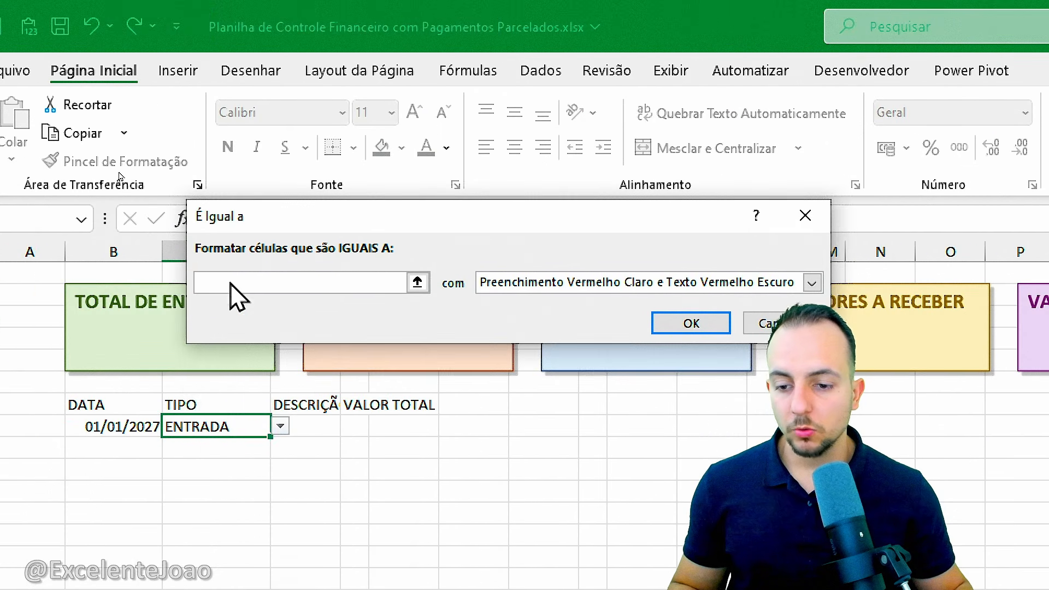
text(ENTRADA)
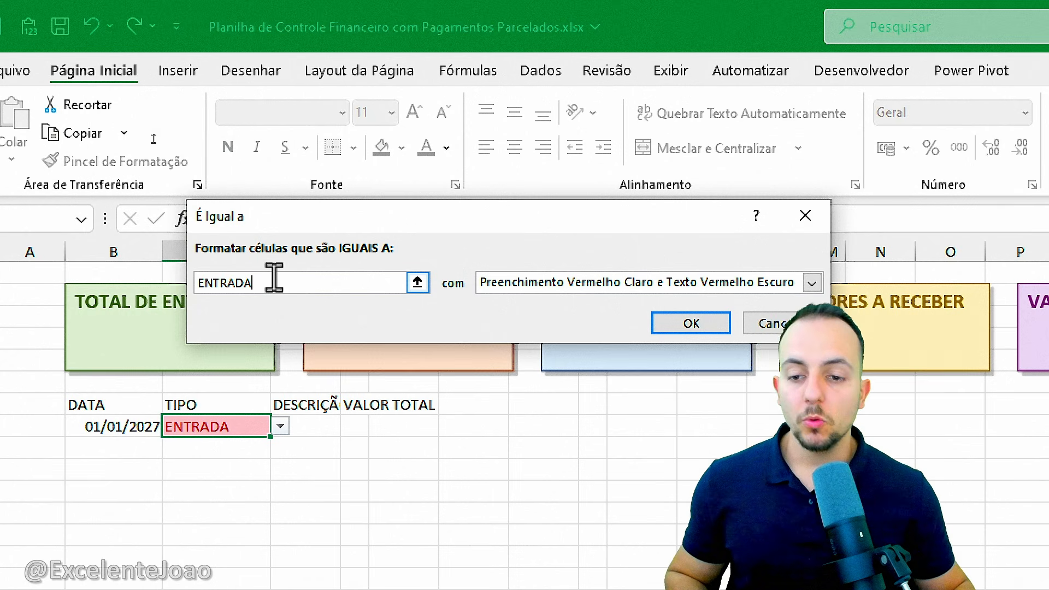
key(ctrl+2)
drag(184, 258, 272, 309)
drag(267, 313, 240, 399)
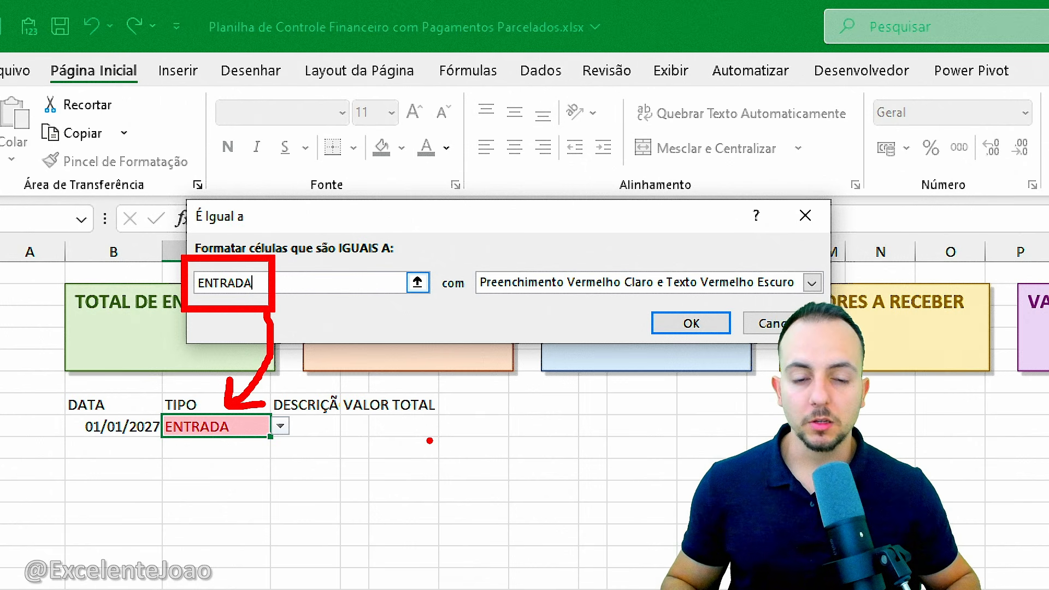
click(551, 282)
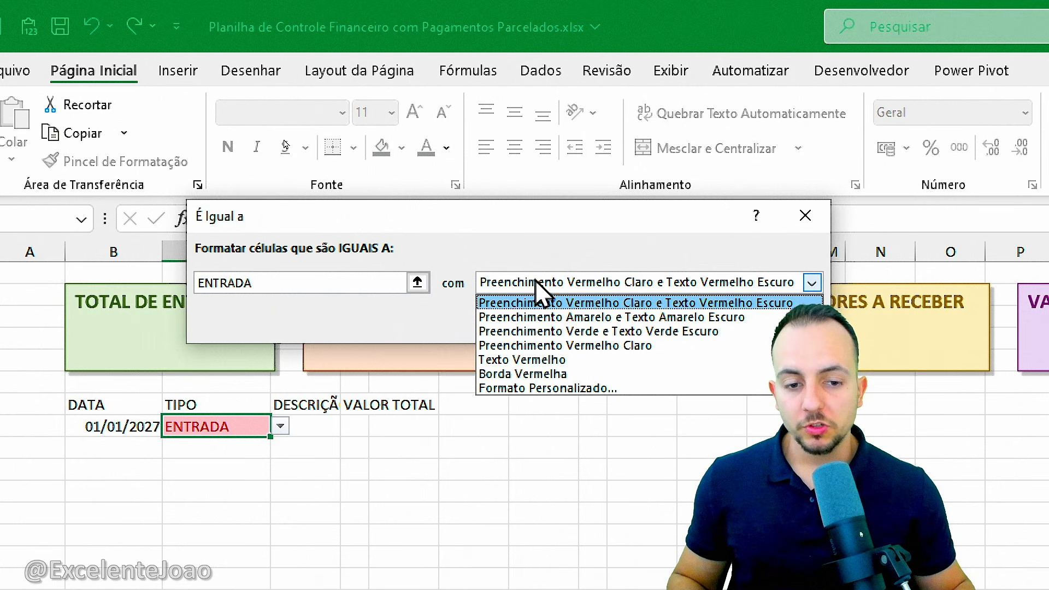
click(545, 332)
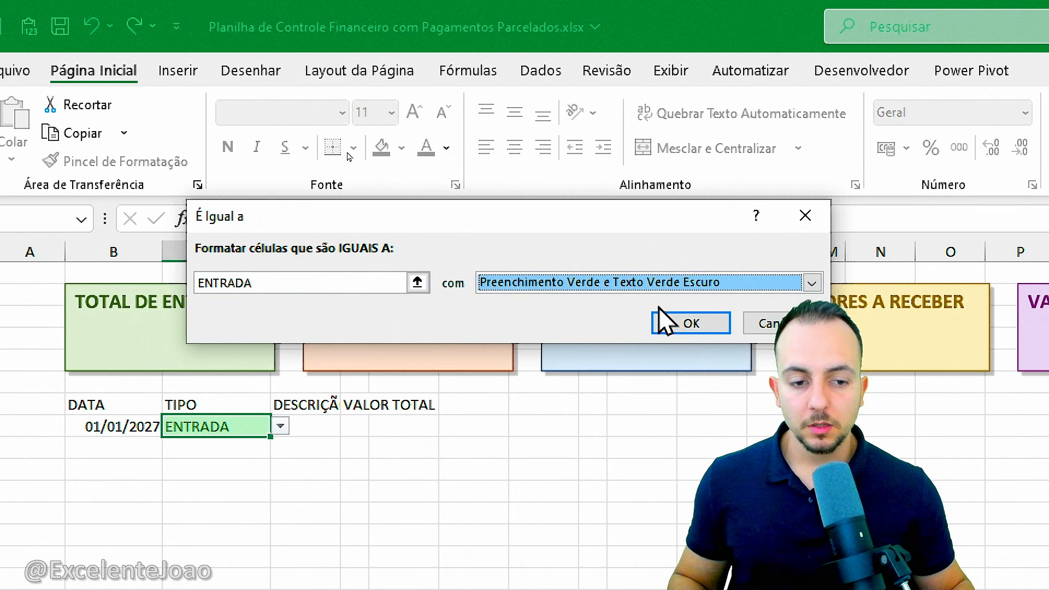
click(671, 320)
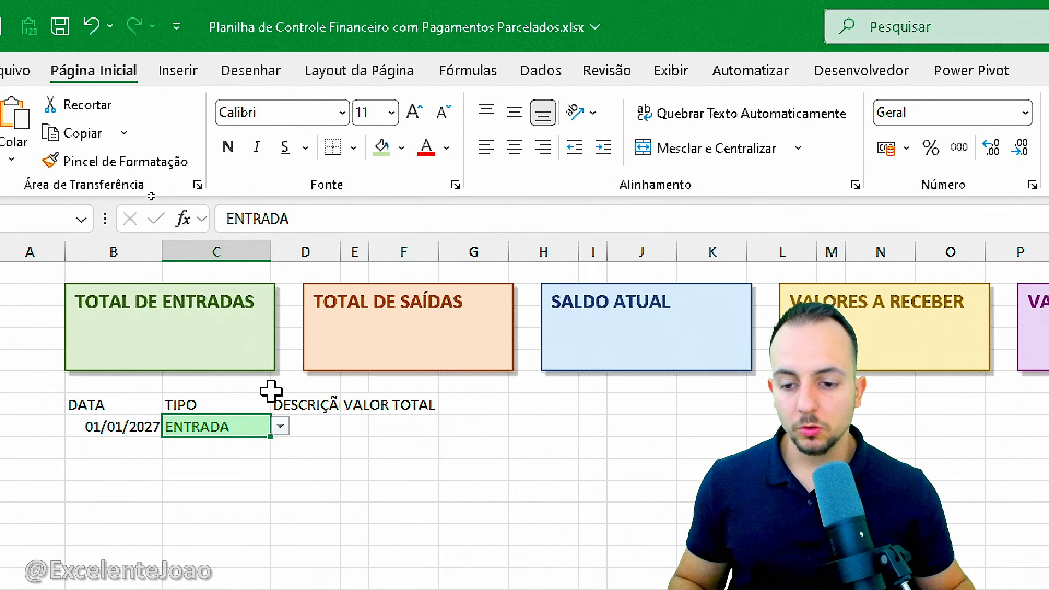
Step: Switch C8 between both dropdown options to check the ENTRADA rule, finishing with SAÍDA selected
click(280, 435)
click(265, 474)
click(280, 426)
click(265, 451)
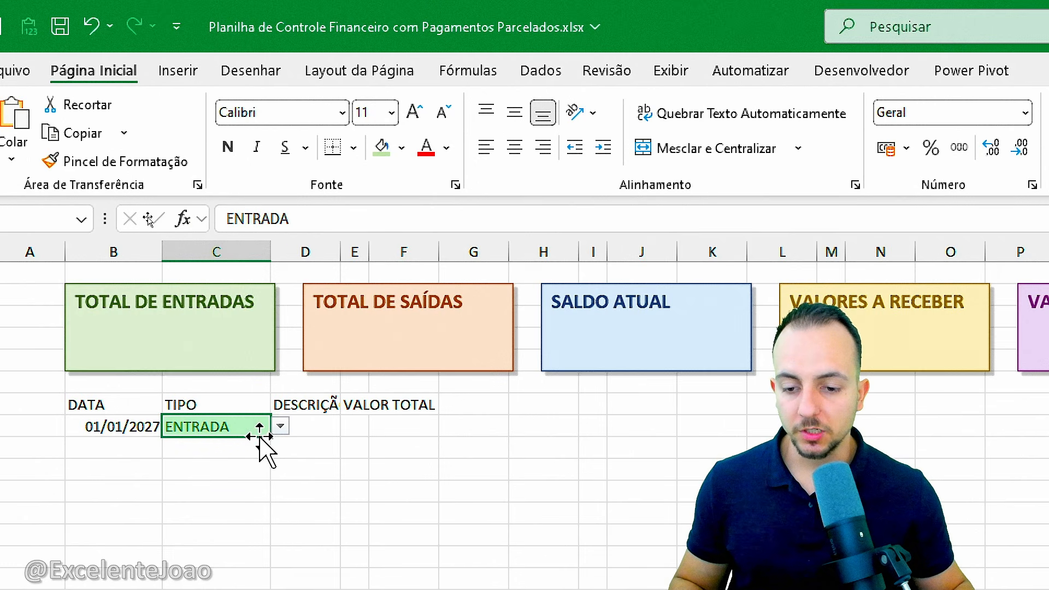
click(277, 427)
click(244, 477)
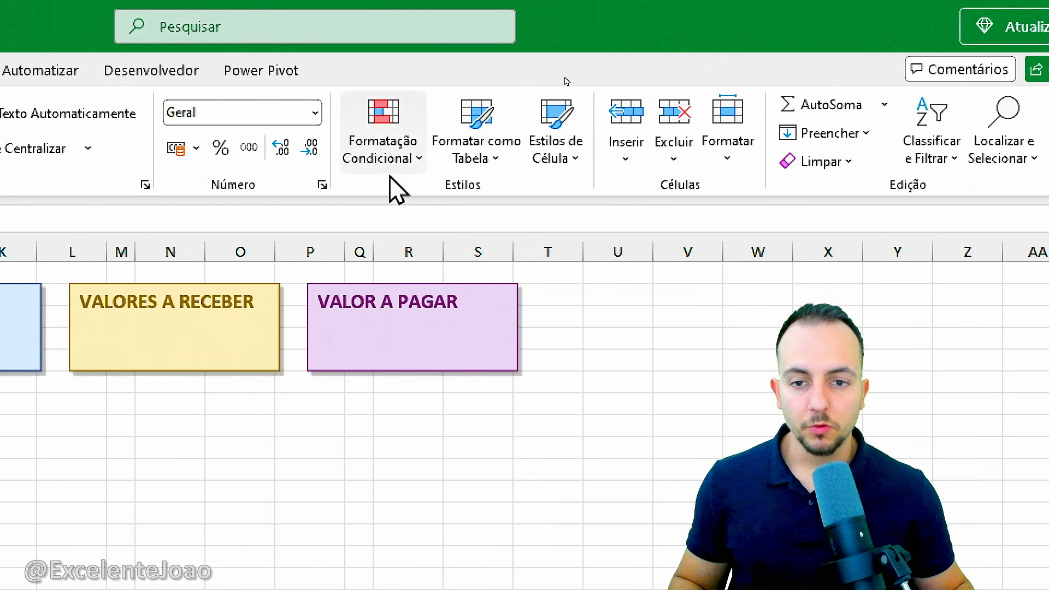
Step: Add an É Igual a conditional formatting rule to C8 for SAÍDA, using Preenchimento Vermelho Claro e Texto Vermelho Escuro
click(385, 159)
mouse_move(416, 206)
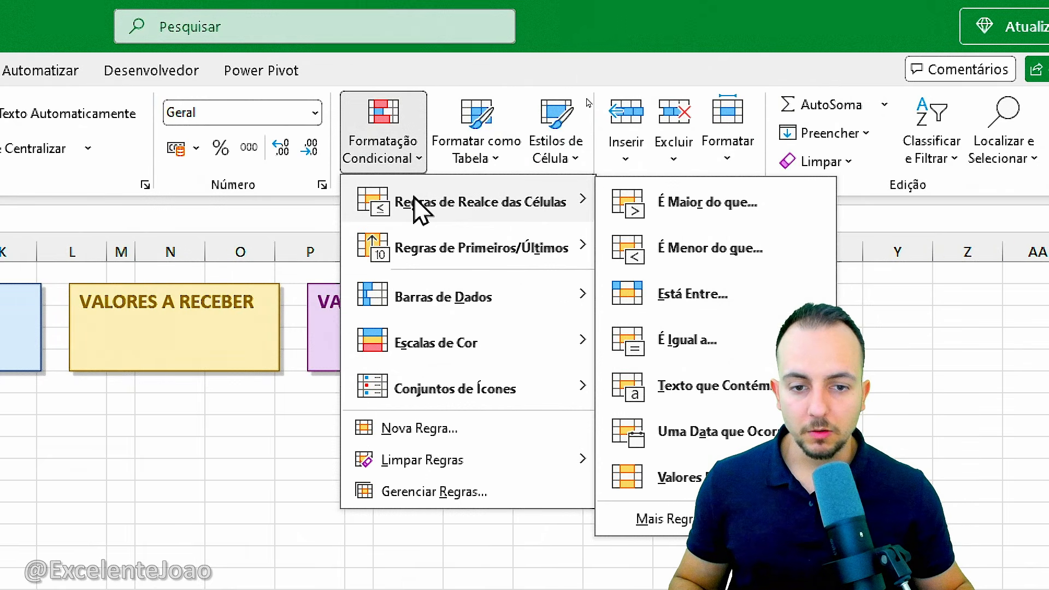
click(732, 359)
click(288, 282)
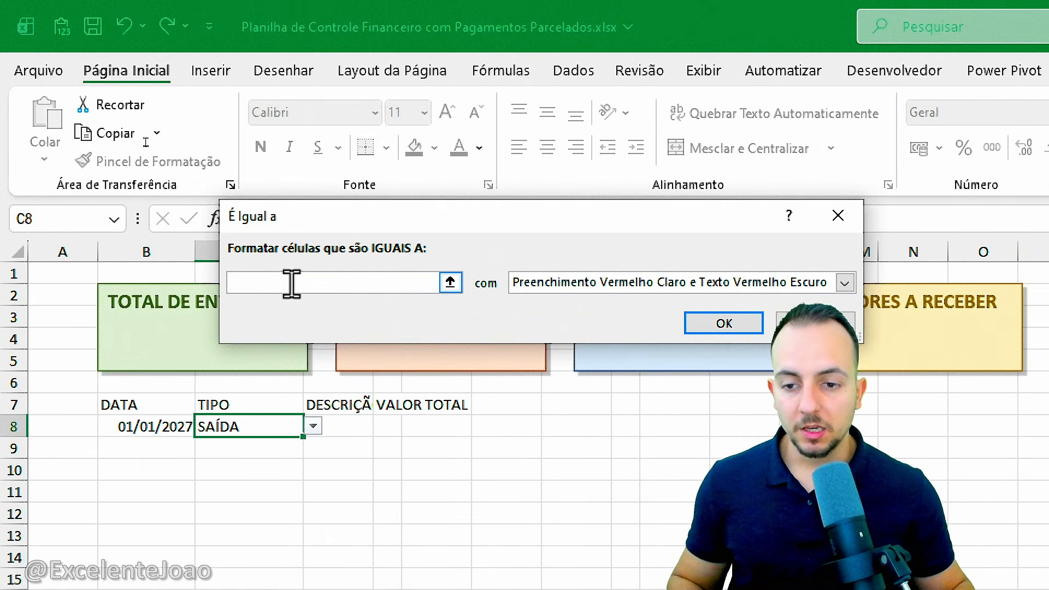
text(SAI)
text(DA)
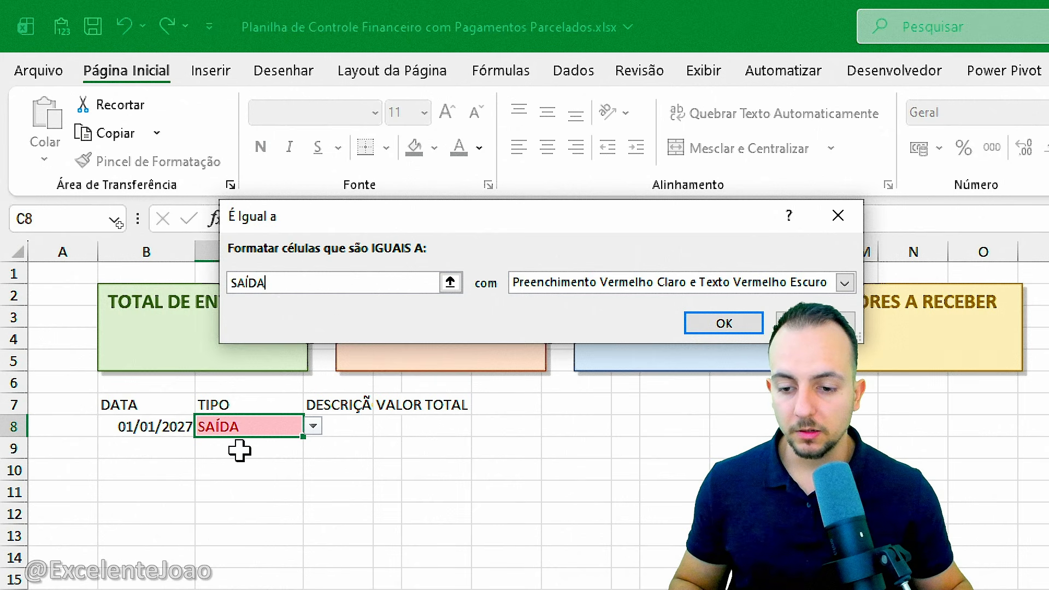
click(746, 332)
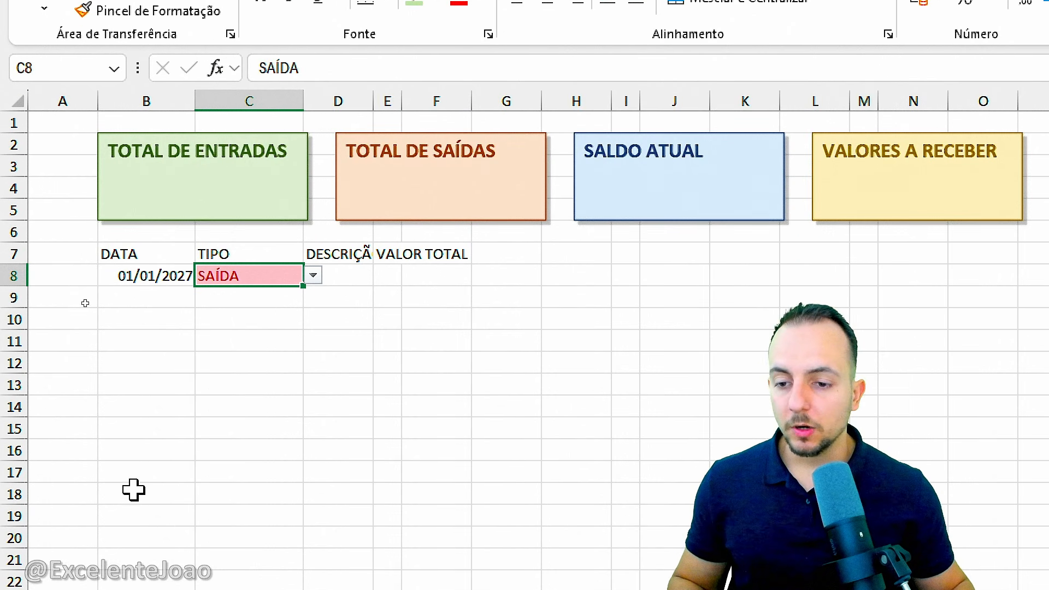
Step: Switch the type in C8 between ENTRADA and SAÍDA to check both colour rules, finishing with ENTRADA selected
click(313, 427)
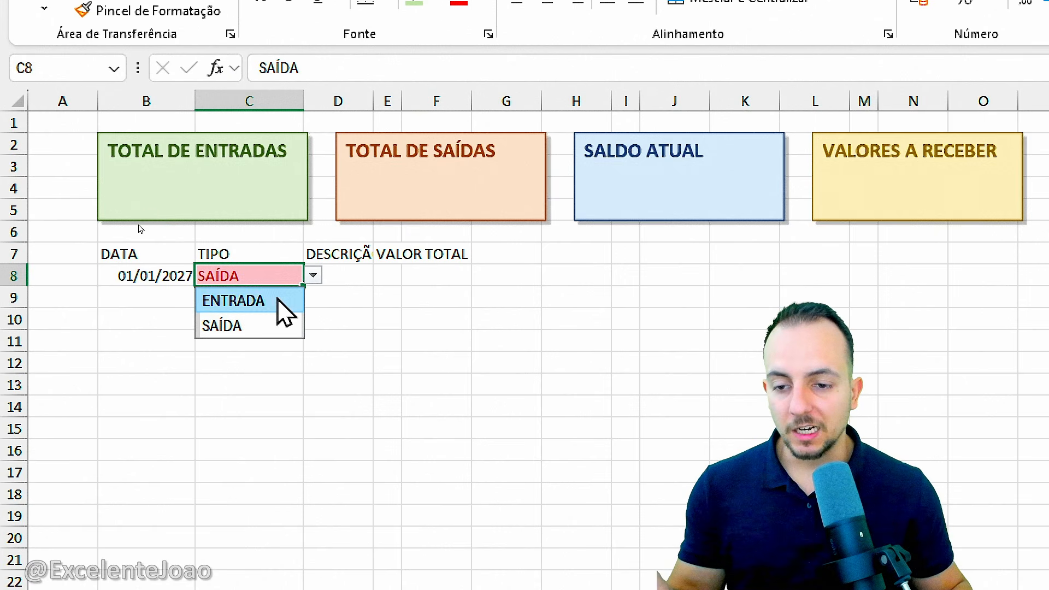
click(280, 301)
click(313, 275)
click(278, 326)
click(313, 275)
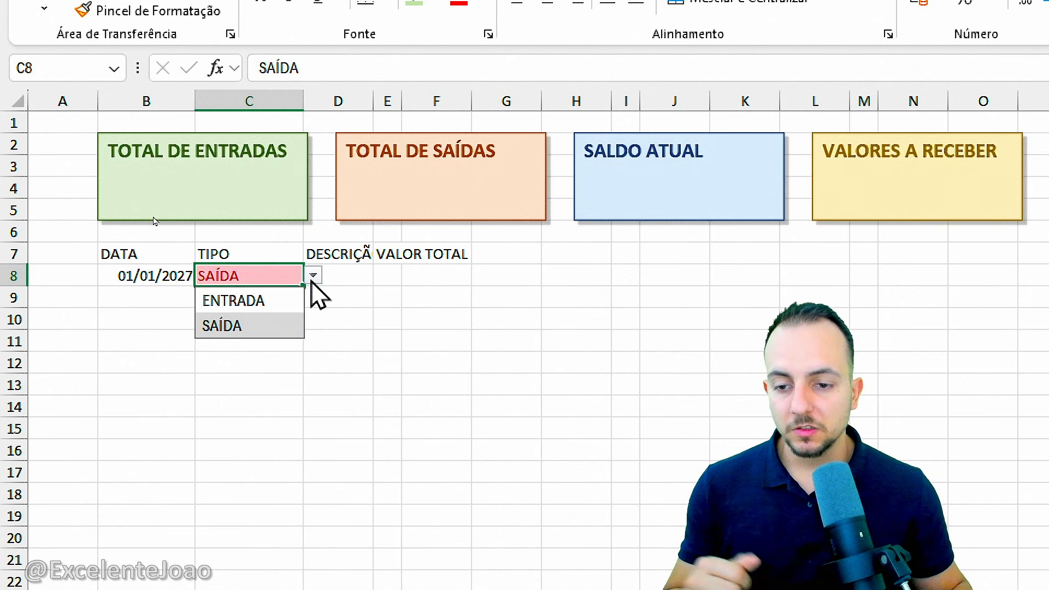
click(276, 300)
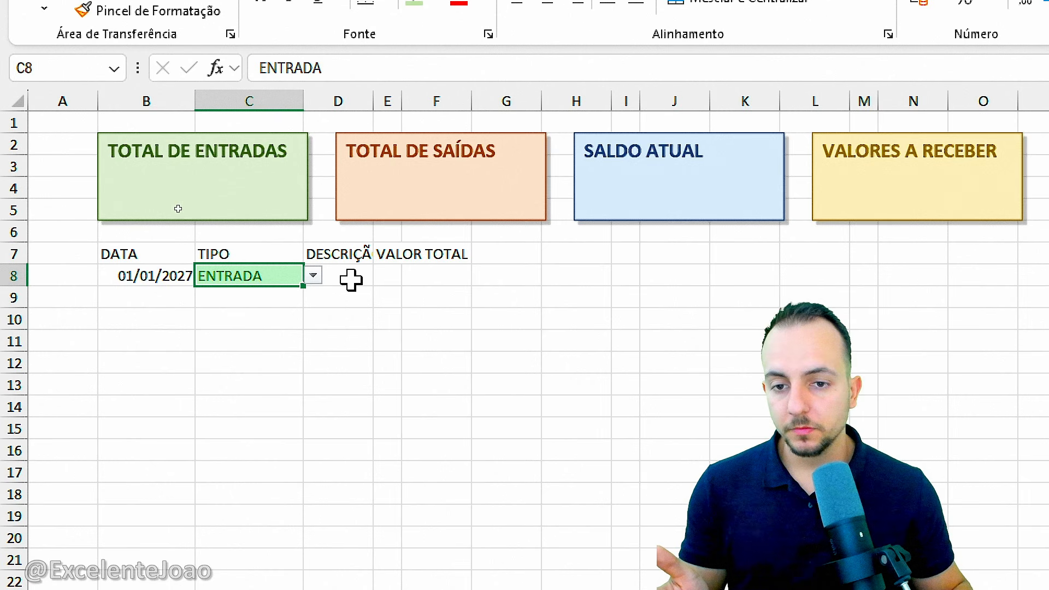
Step: Widen column D to fit its DESCRIÇÃO header and enter SALÁRIO JAN 27 as the description in D8
drag(373, 104, 523, 103)
click(393, 272)
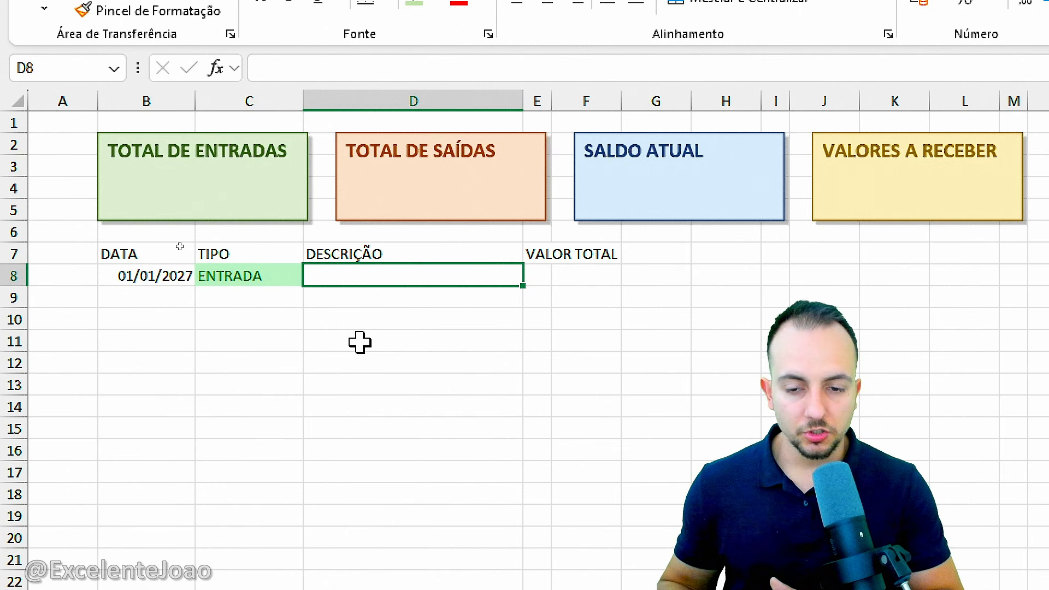
text(SALÁRIO JAN 27)
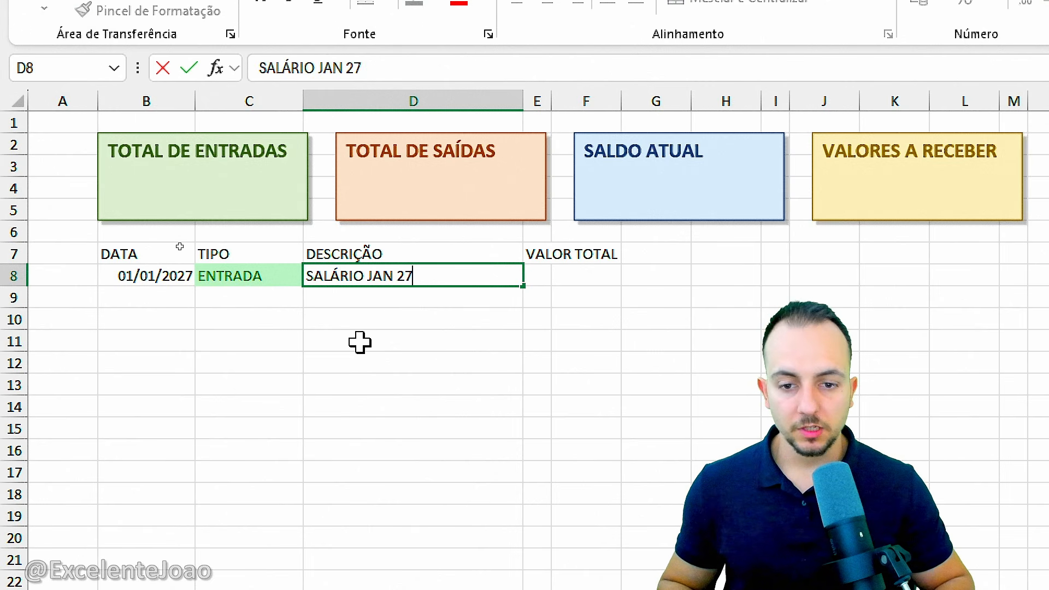
key(Return)
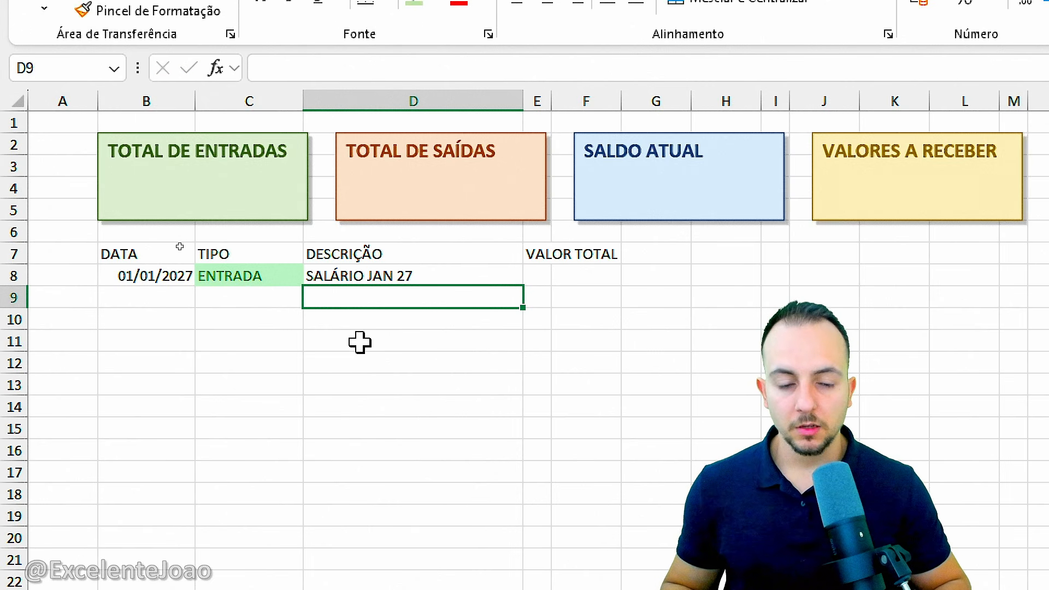
Step: Enter 2500 as the total value in E8 and widen column E to fit the amount and its header
click(536, 257)
click(537, 280)
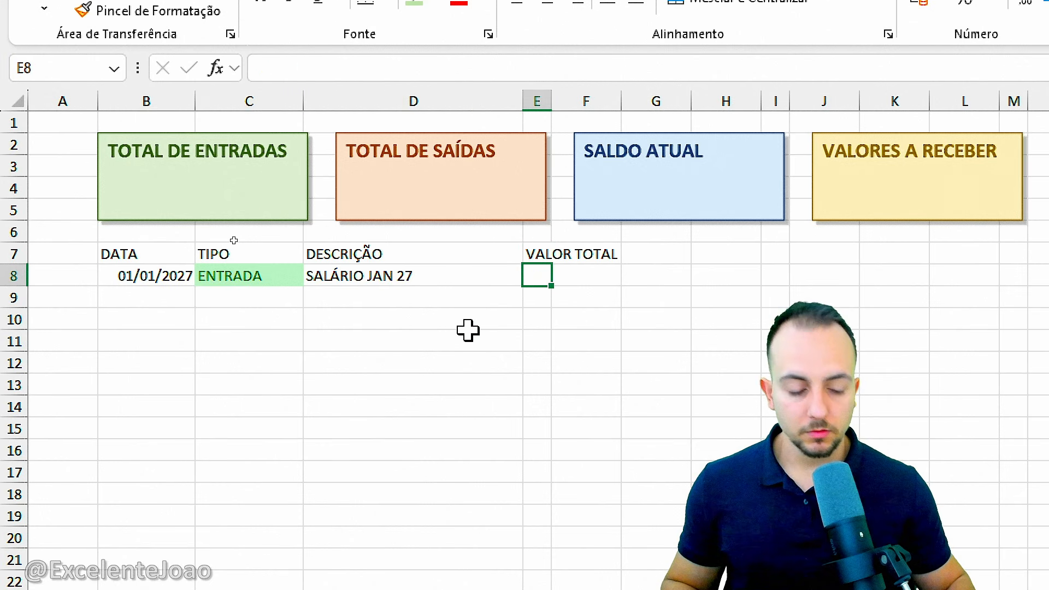
text(2500)
key(Return)
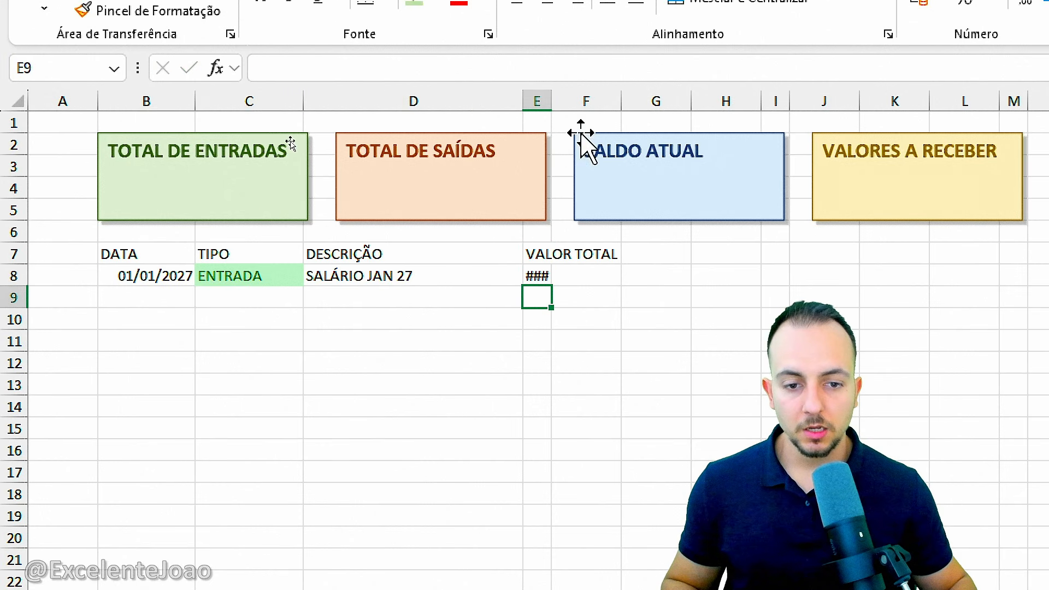
drag(550, 99, 633, 100)
click(600, 276)
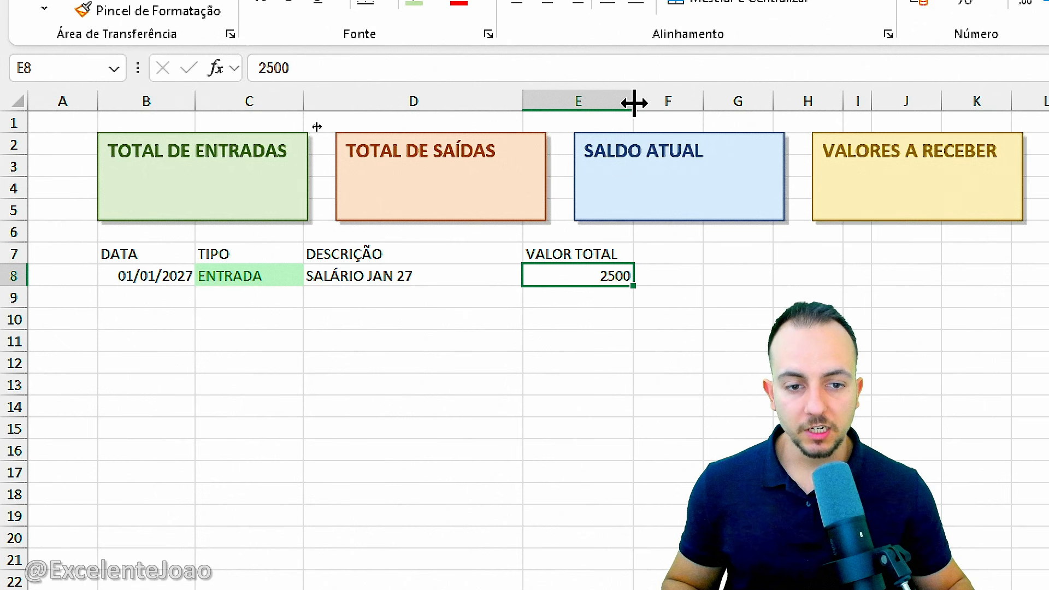
drag(570, 266, 650, 267)
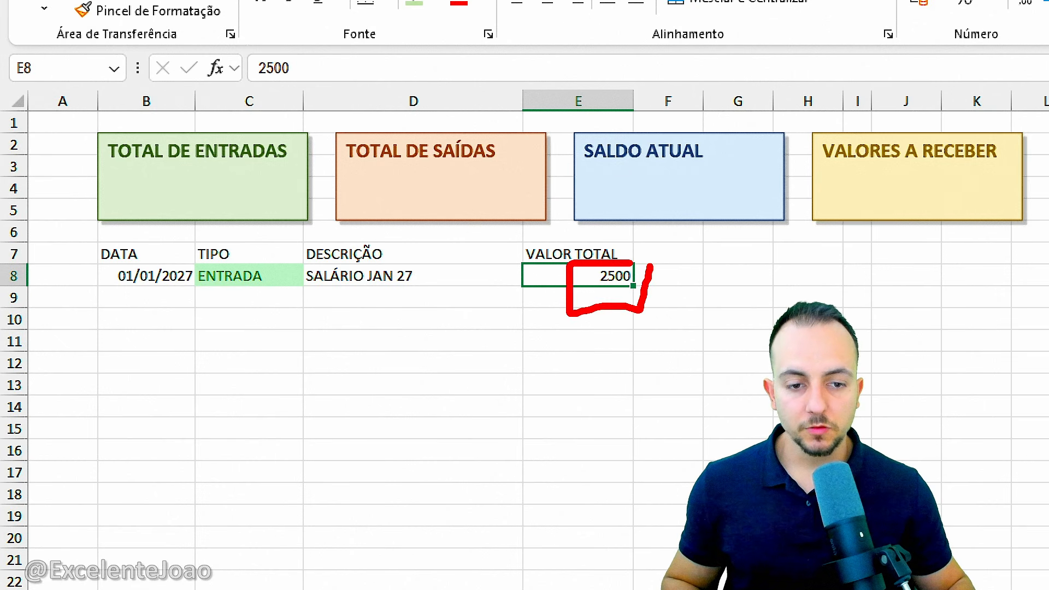
mouse_move(550, 340)
mouse_down()
mouse_move(591, 342)
mouse_move(588, 414)
mouse_up()
drag(635, 350, 617, 399)
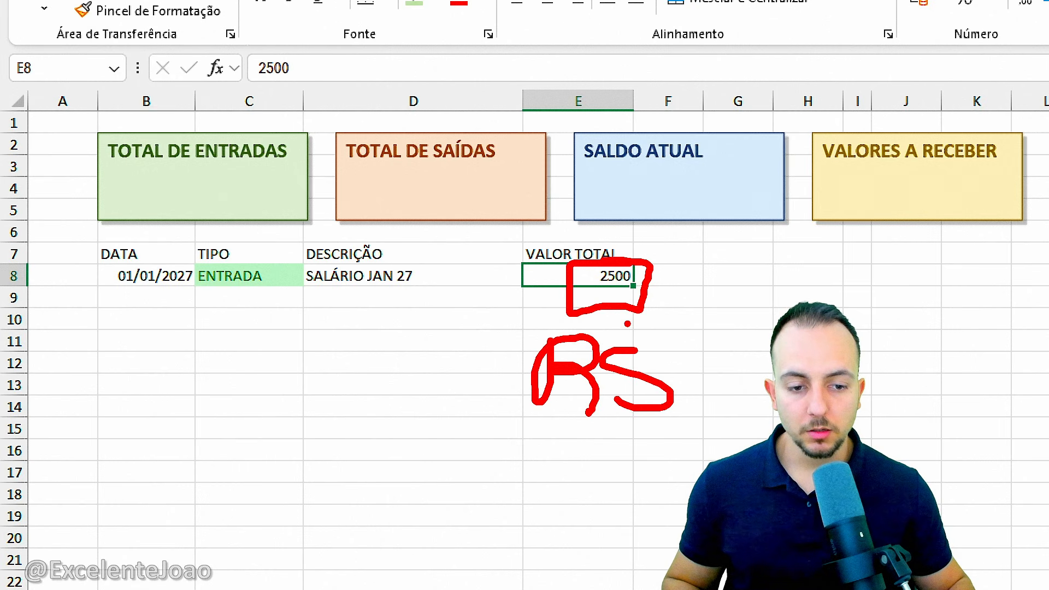
drag(626, 324, 631, 428)
key(Escape)
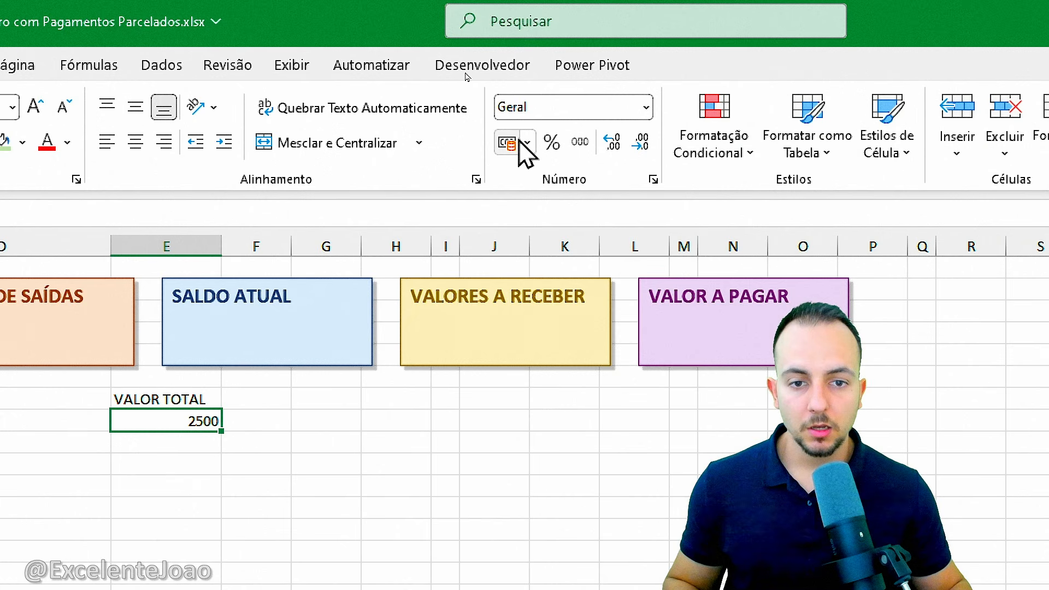
Step: Apply the R$ Português (Brasil) accounting format to the total value in E8
click(526, 142)
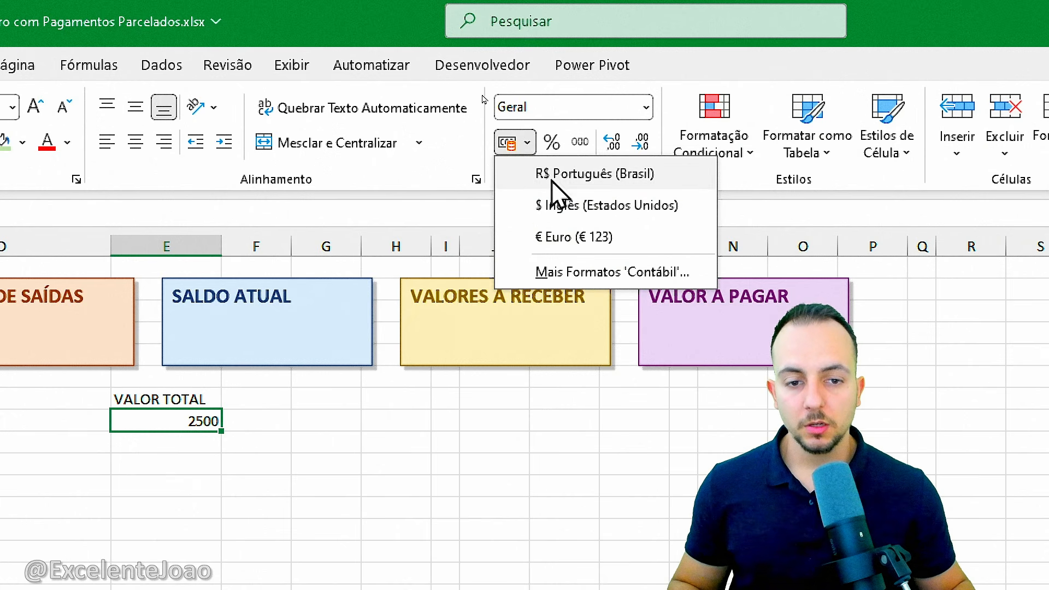
click(573, 175)
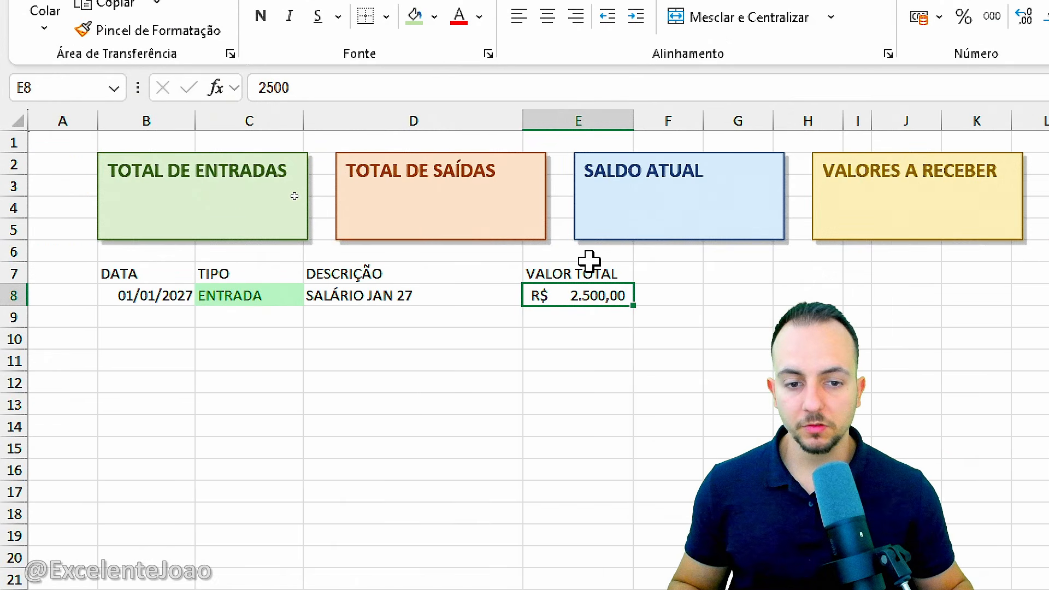
drag(476, 299, 468, 320)
click(467, 319)
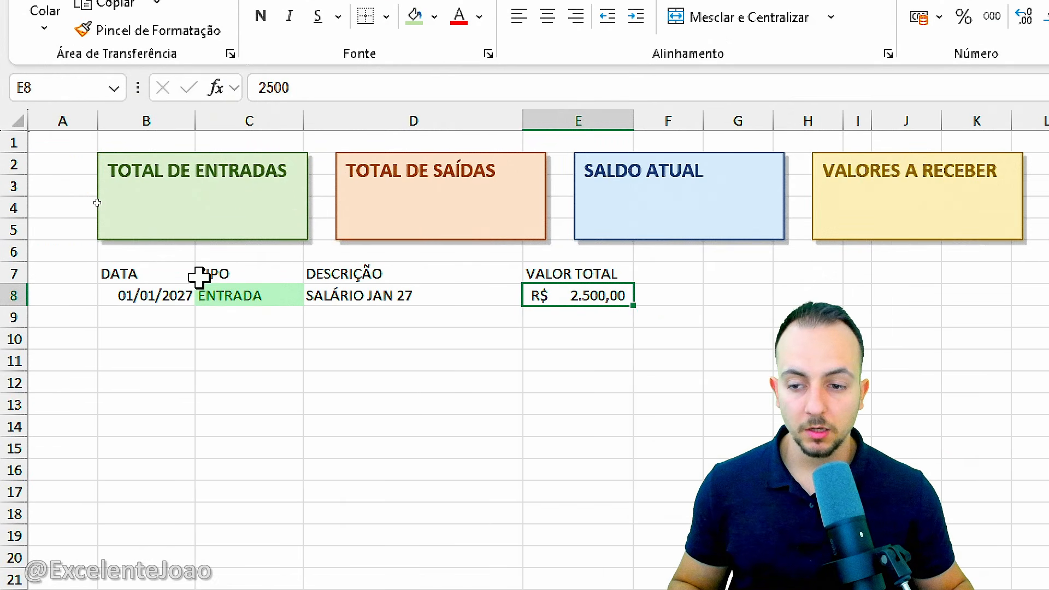
click(160, 273)
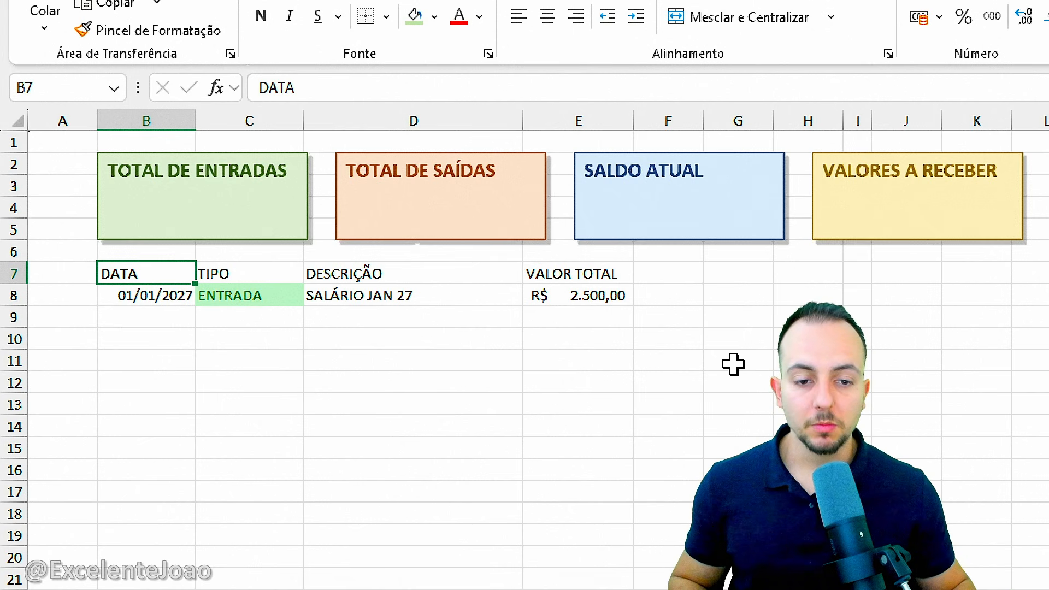
mouse_move(291, 274)
mouse_down()
mouse_move(411, 314)
mouse_move(470, 393)
mouse_up()
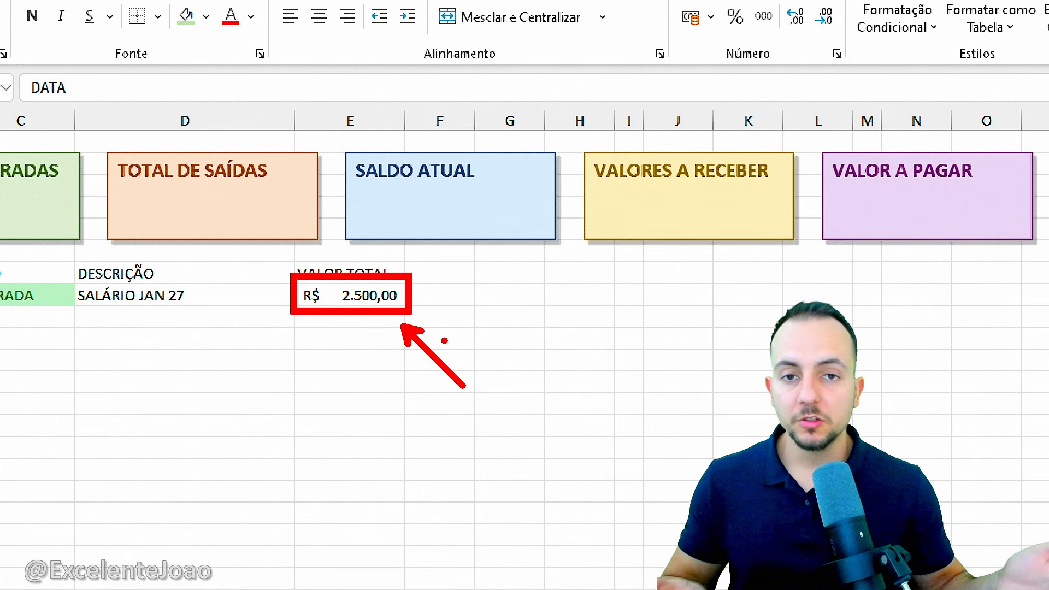
key(e)
mouse_move(265, 299)
mouse_down()
mouse_move(339, 329)
mouse_move(251, 313)
mouse_up()
key(Escape)
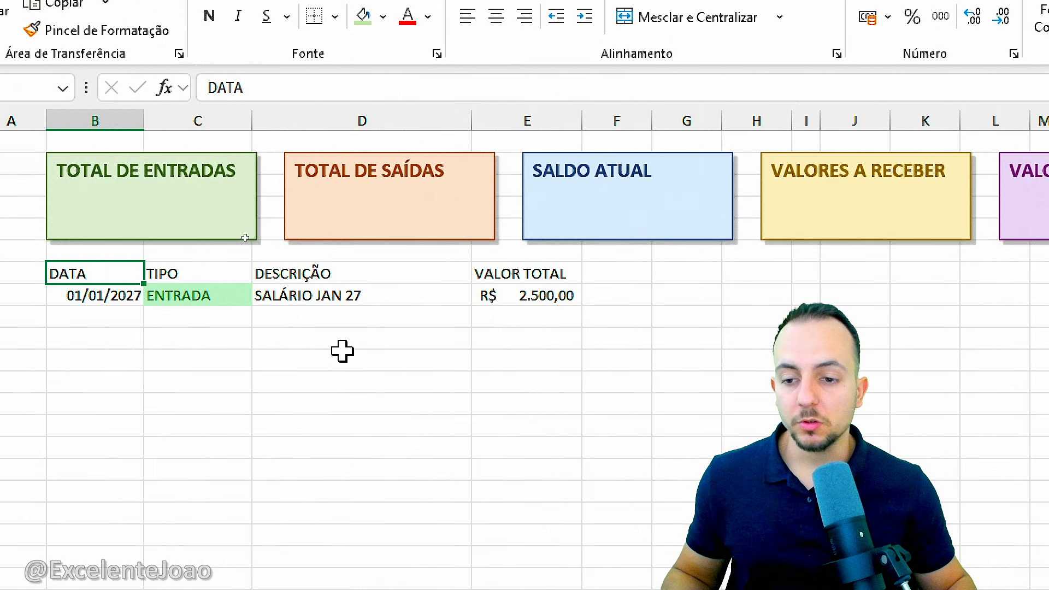
click(463, 293)
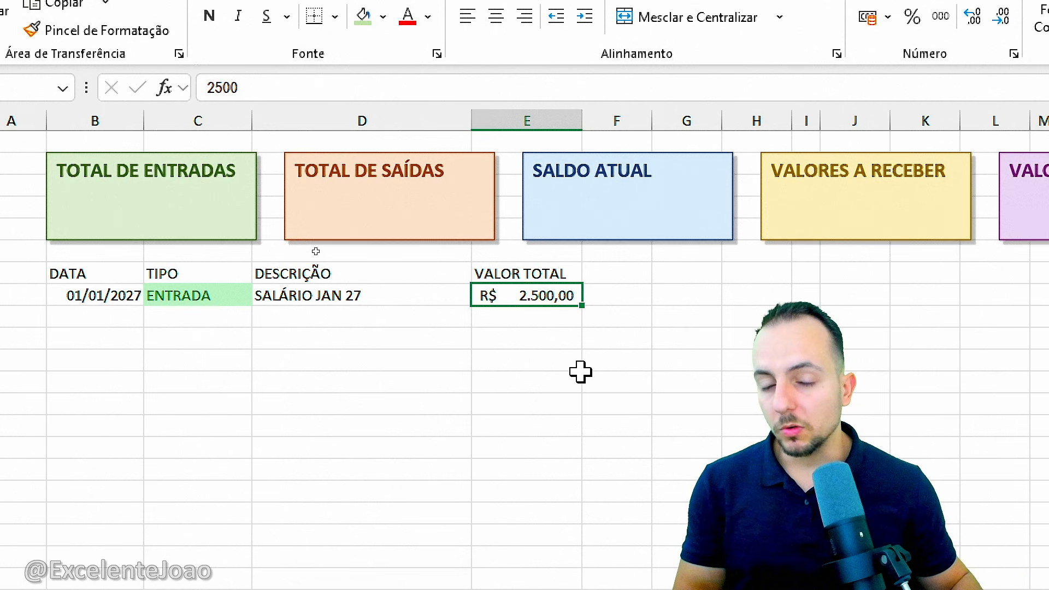
Step: Format the table headers in B7:E7 with a dark blue fill and bold white text
drag(106, 273, 568, 276)
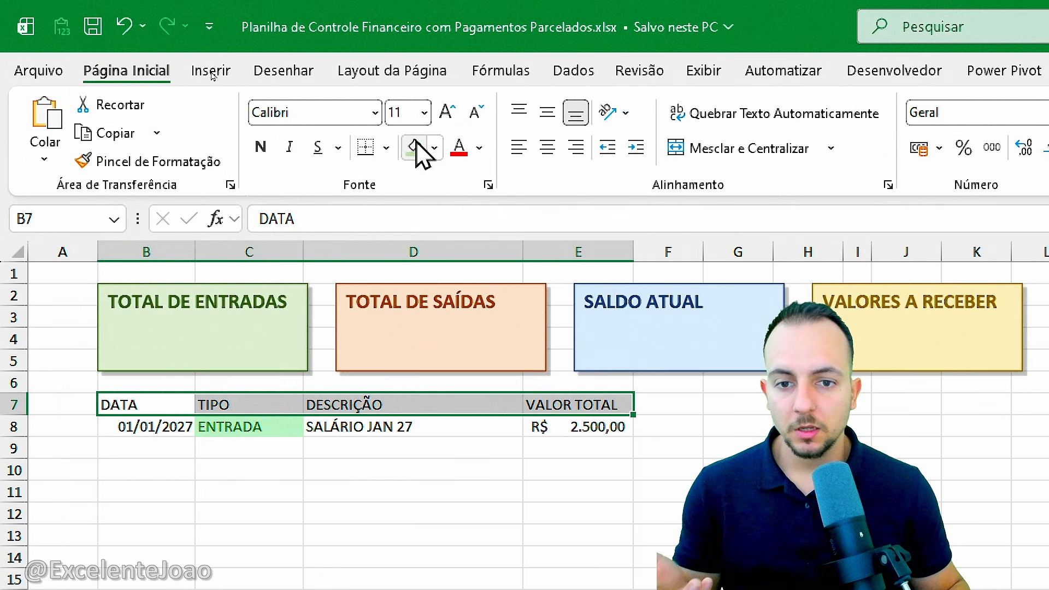
click(433, 148)
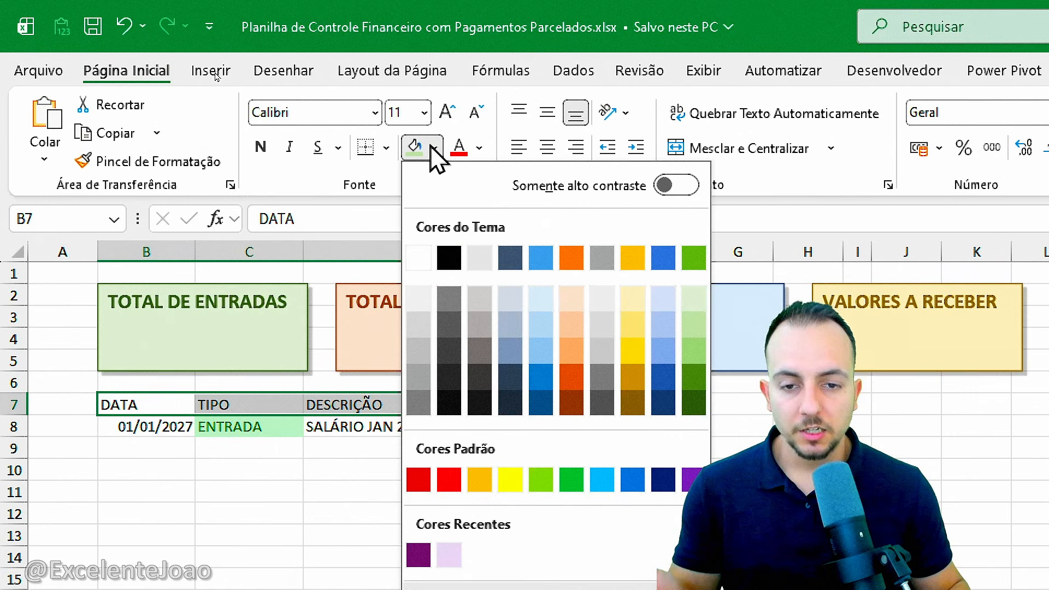
click(655, 474)
click(478, 147)
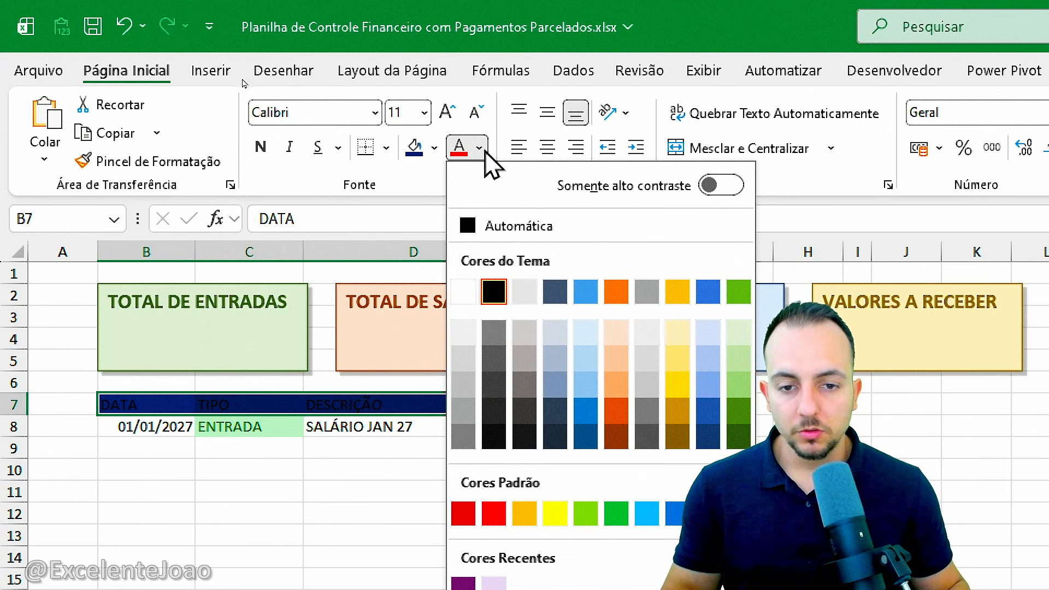
click(464, 284)
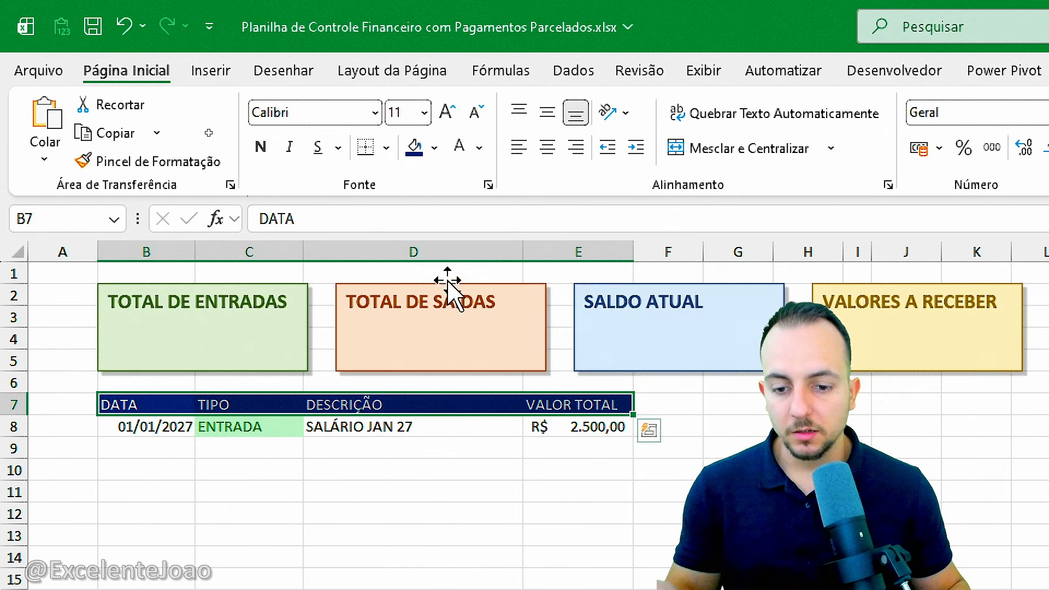
click(263, 151)
click(289, 153)
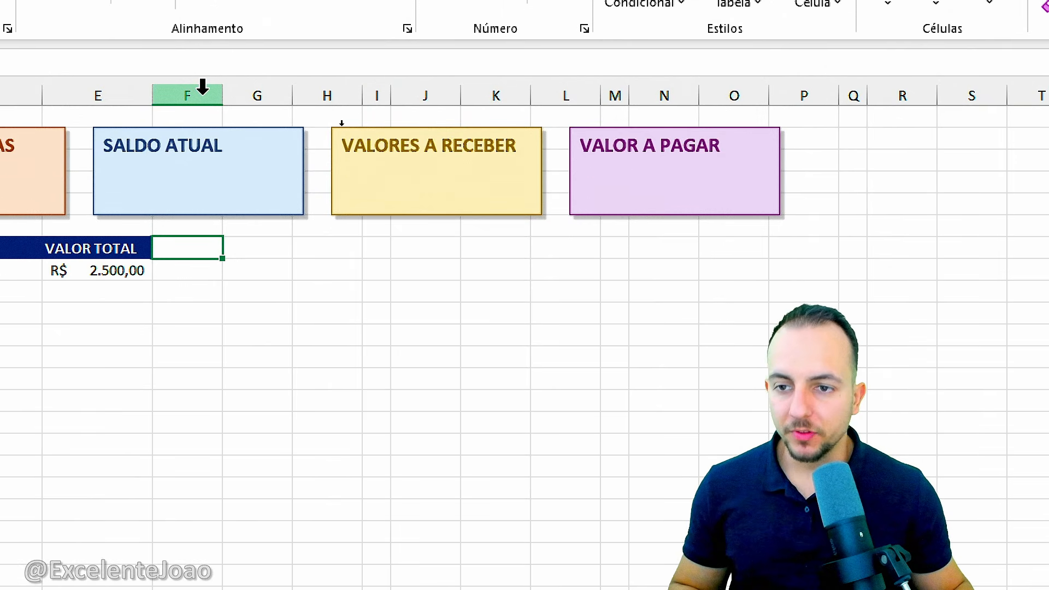
Step: Add the header VALOR RESTANTE in F7, beside VALOR TOTAL
click(202, 92)
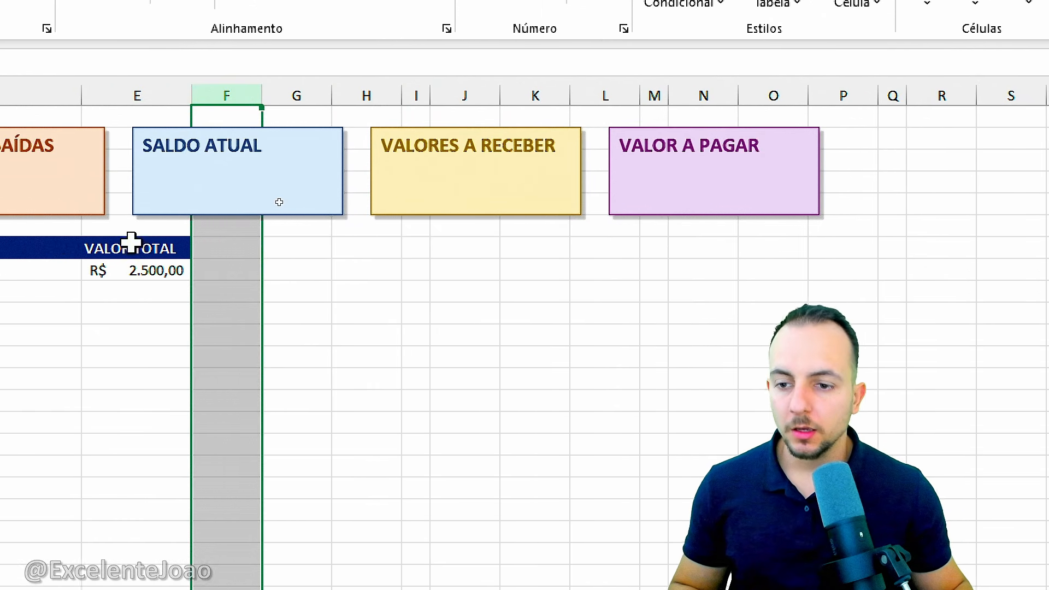
click(265, 244)
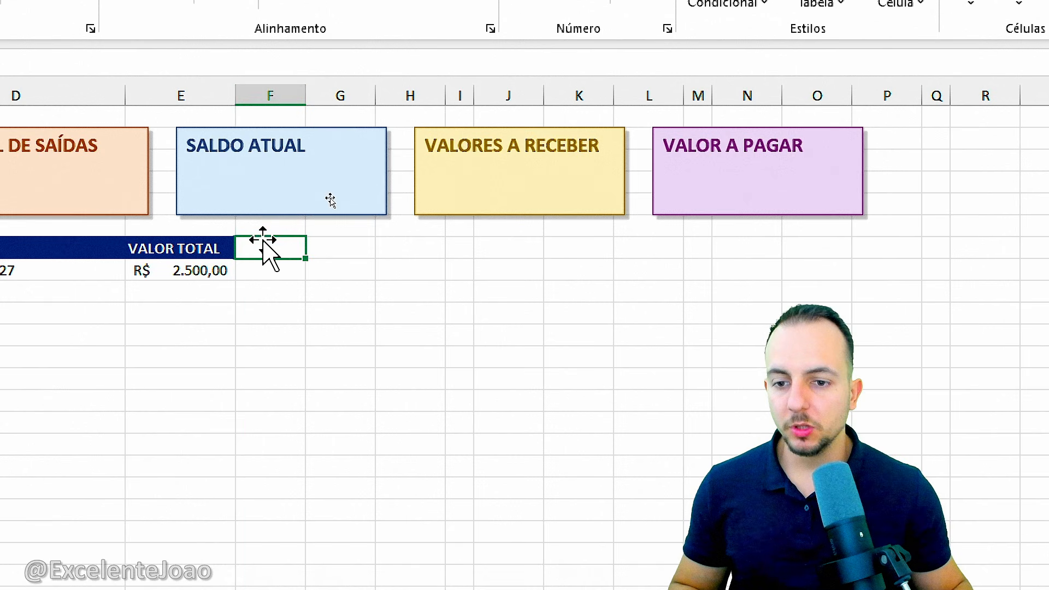
click(286, 88)
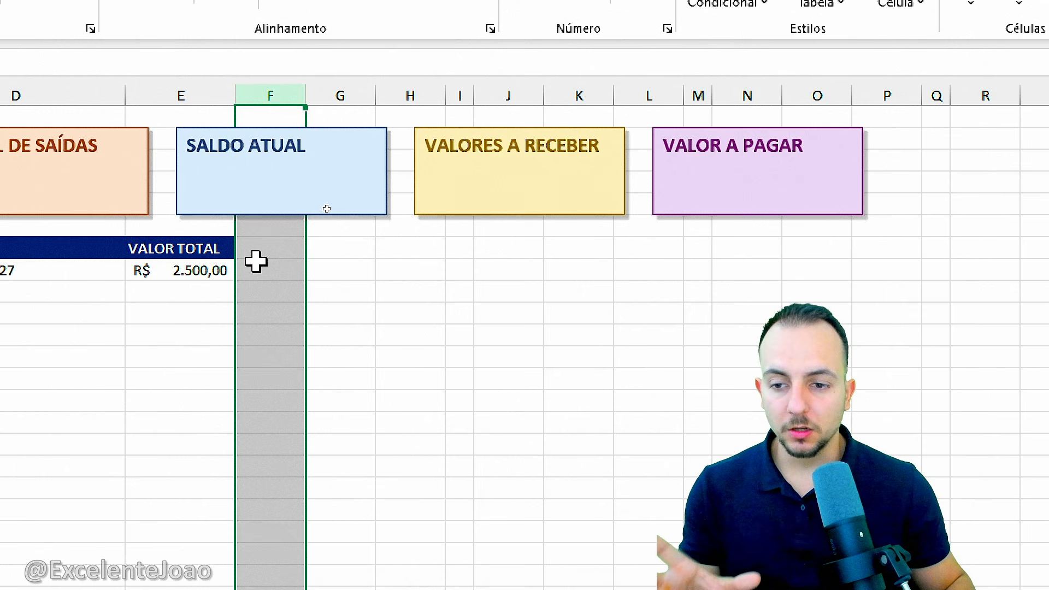
click(281, 249)
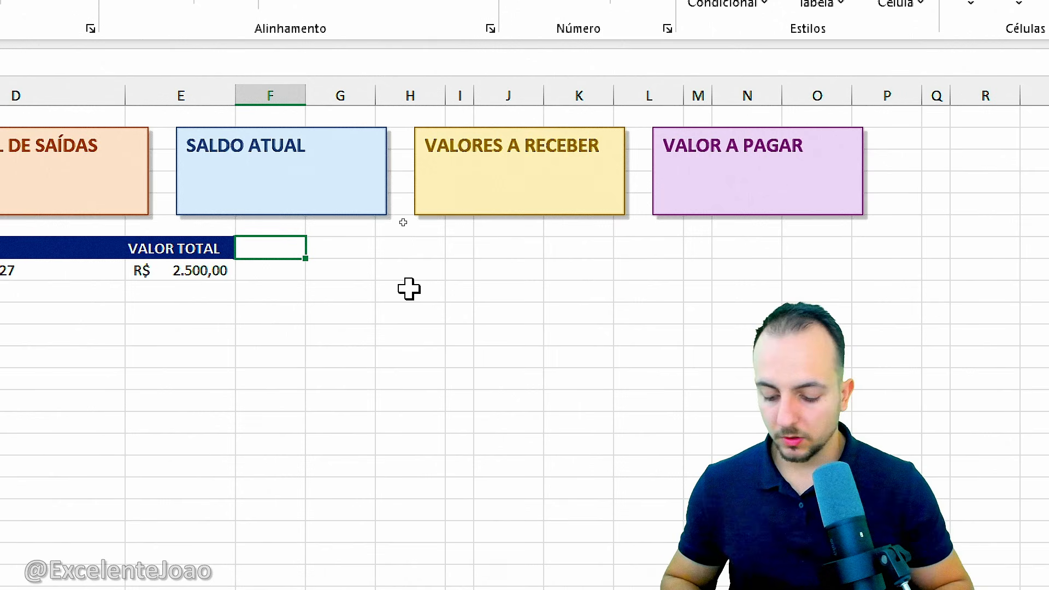
text(VALOR REST)
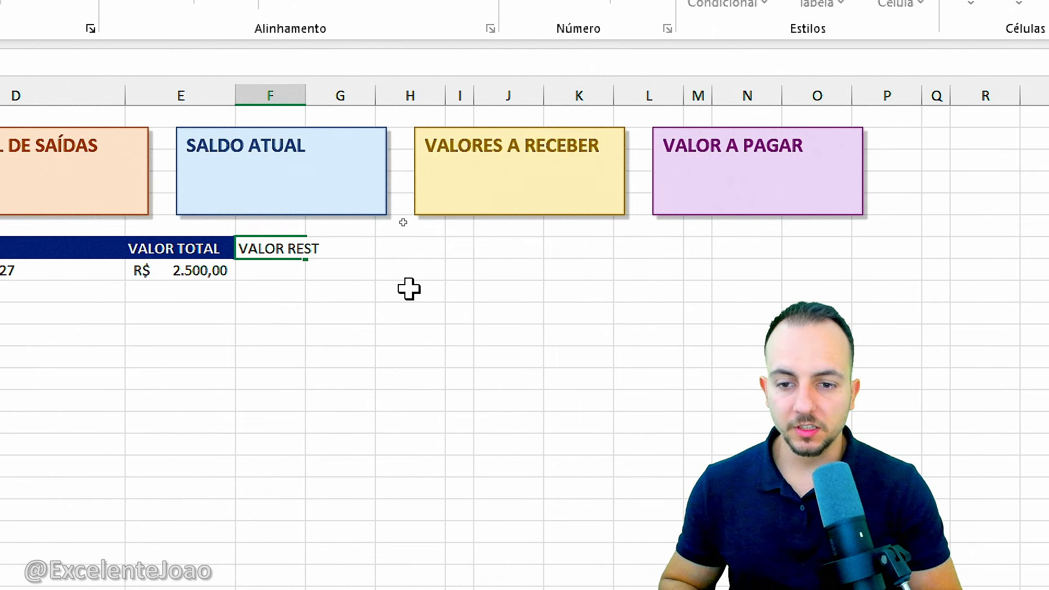
text(ANTE)
key(Tab)
key(Left)
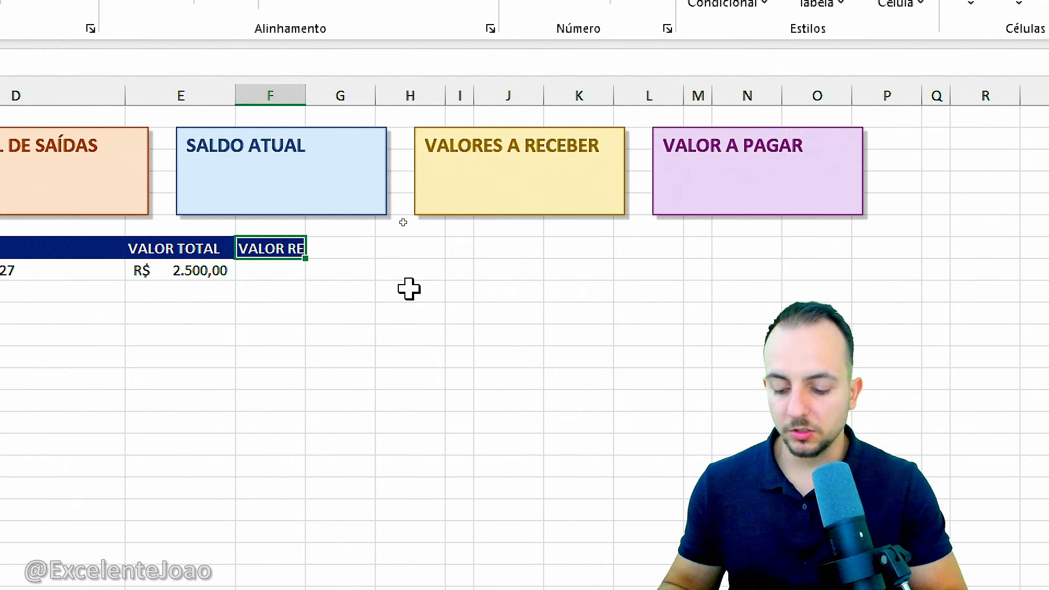
Step: Add the header STATUS in G7 of the entries table
key(Tab)
text(S)
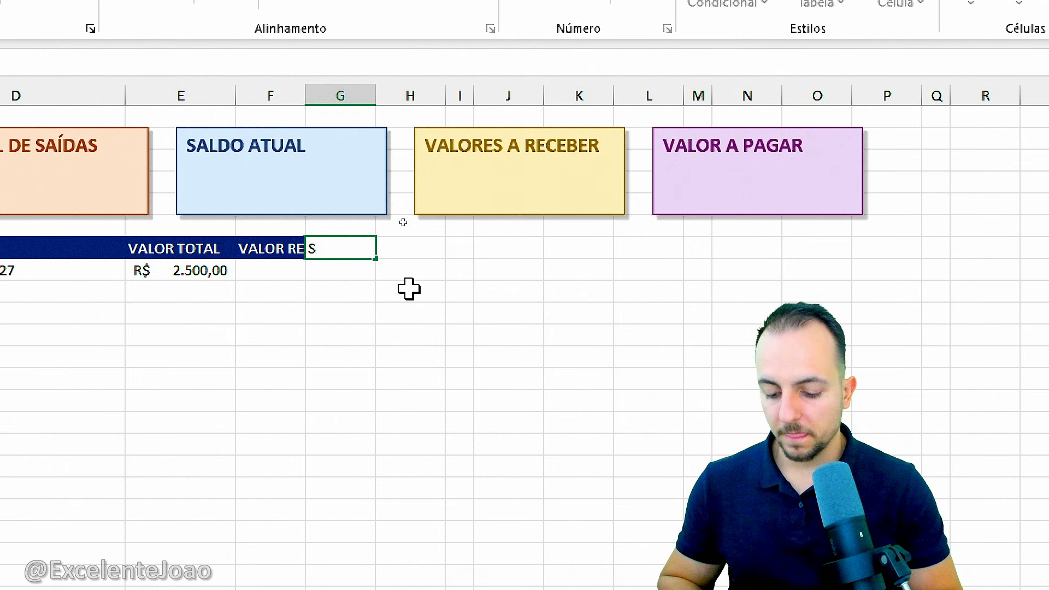
text(TATUSS)
key(BackSpace)
key(Return)
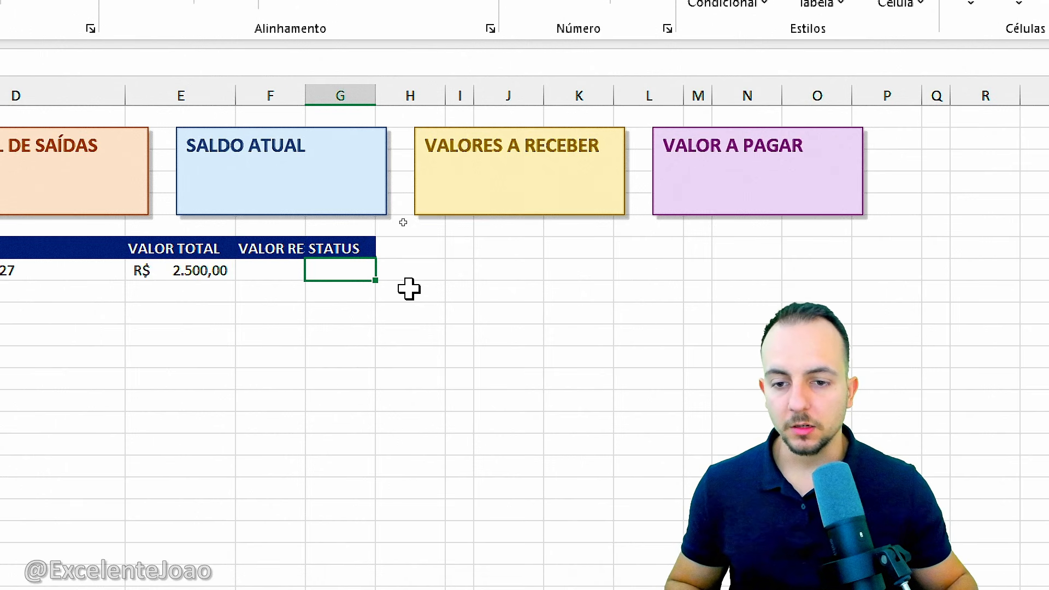
Step: Change the first word of the F7 header so it reads PGTO RESTANTE
click(285, 246)
double_click(285, 245)
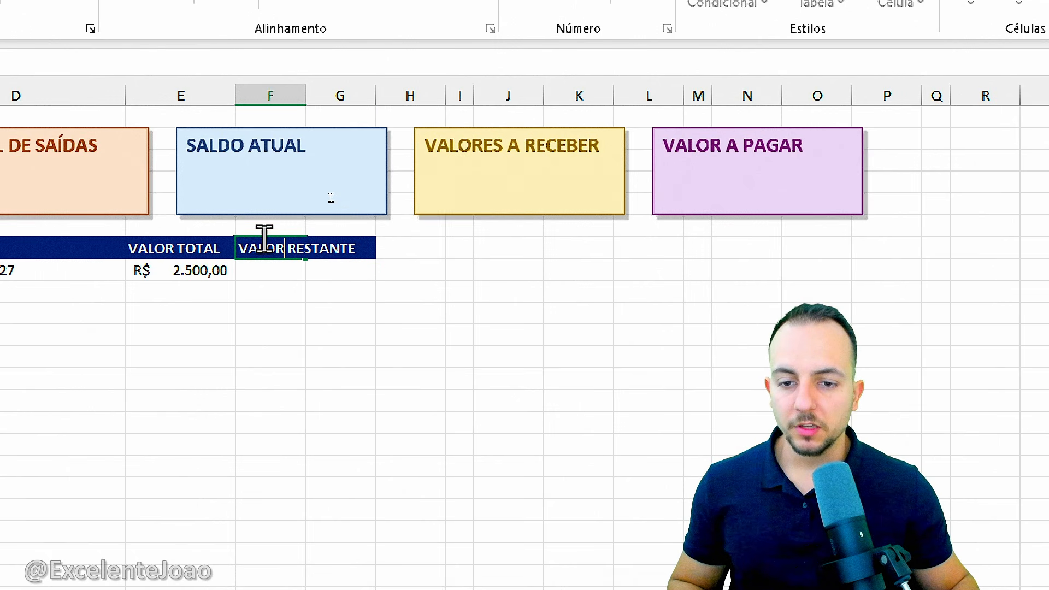
double_click(262, 249)
text(PGTO)
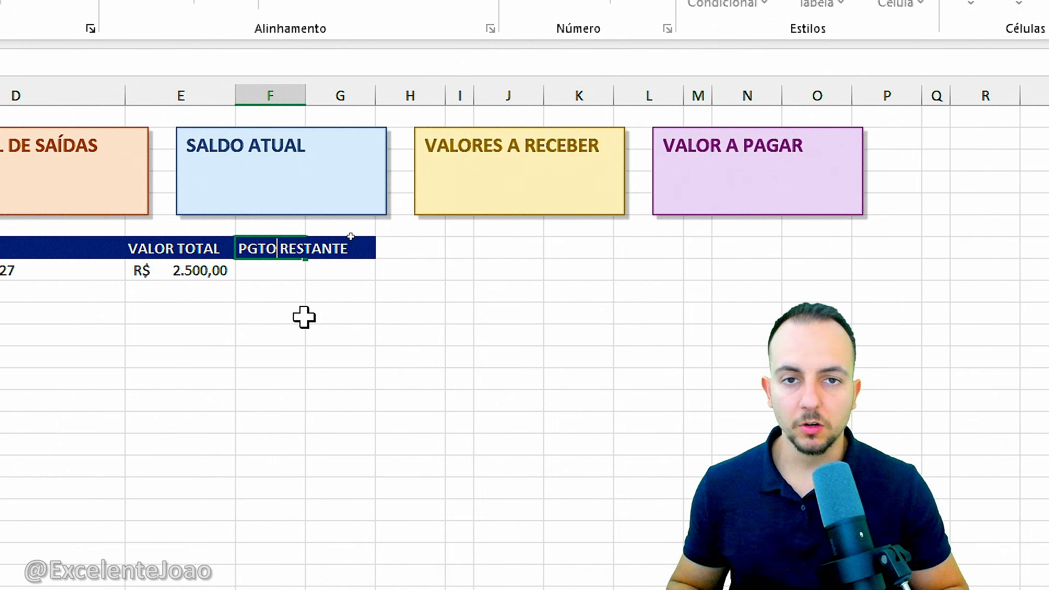
key(Return)
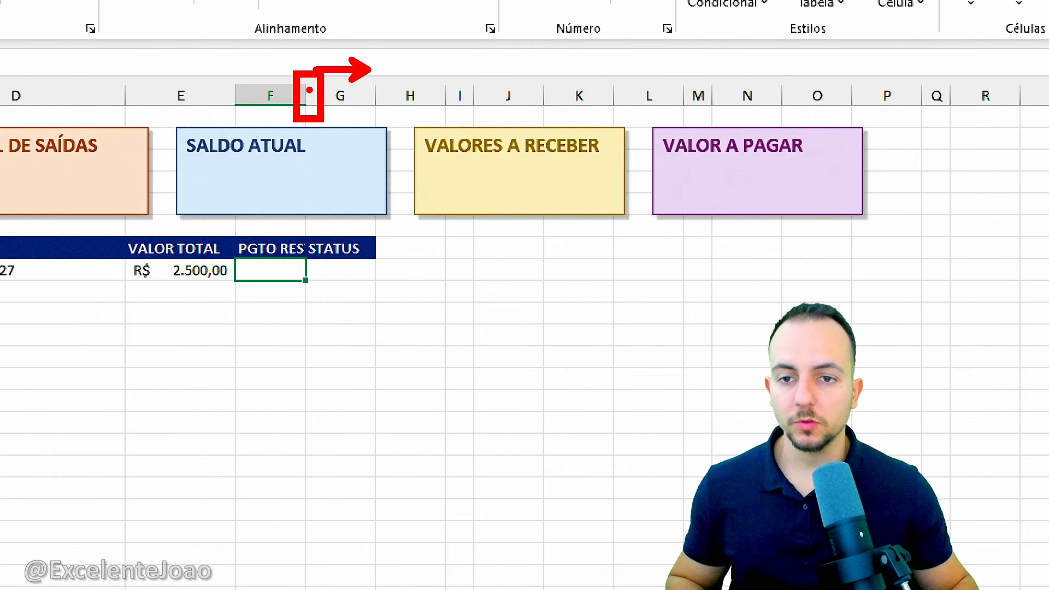
Step: Widen columns F and G so the PGTO RESTANTE and STATUS headers fit fully
drag(307, 91, 366, 96)
drag(430, 93, 486, 94)
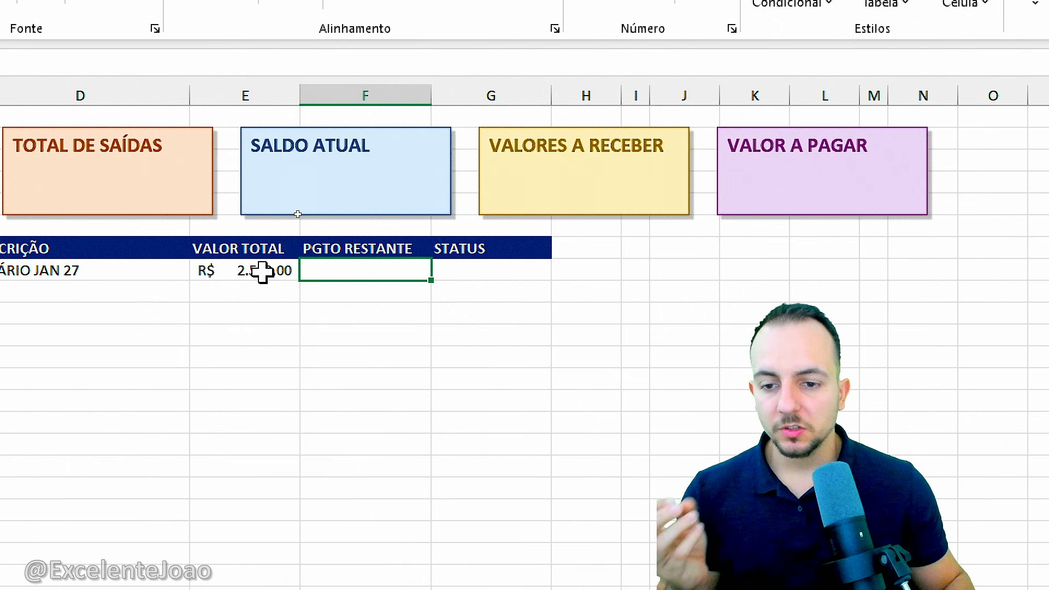
Step: Enter 0 as the remaining payment in F8 of the salary entry
click(200, 271)
click(365, 270)
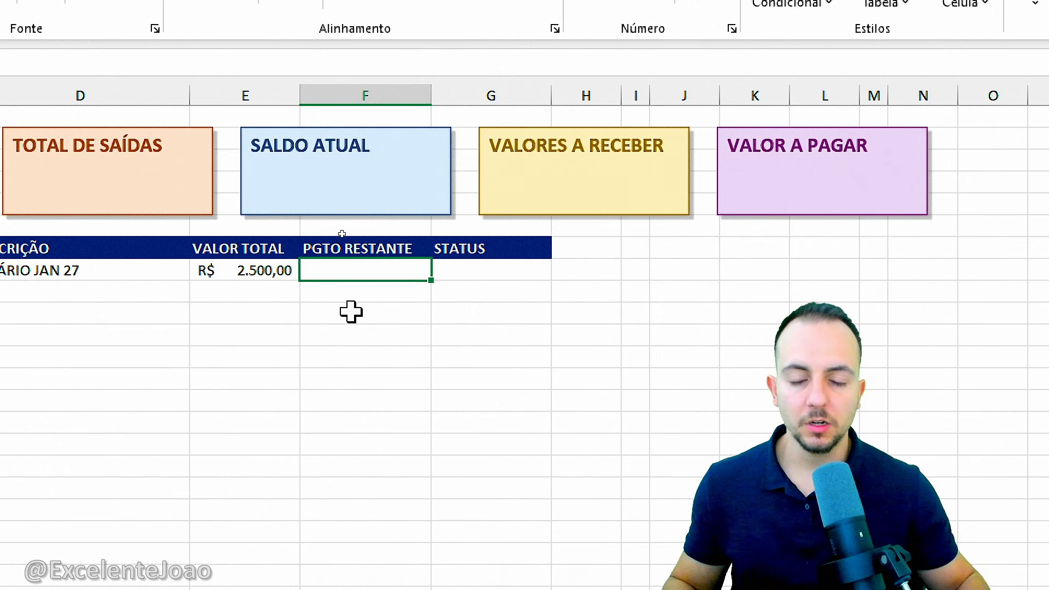
text(0)
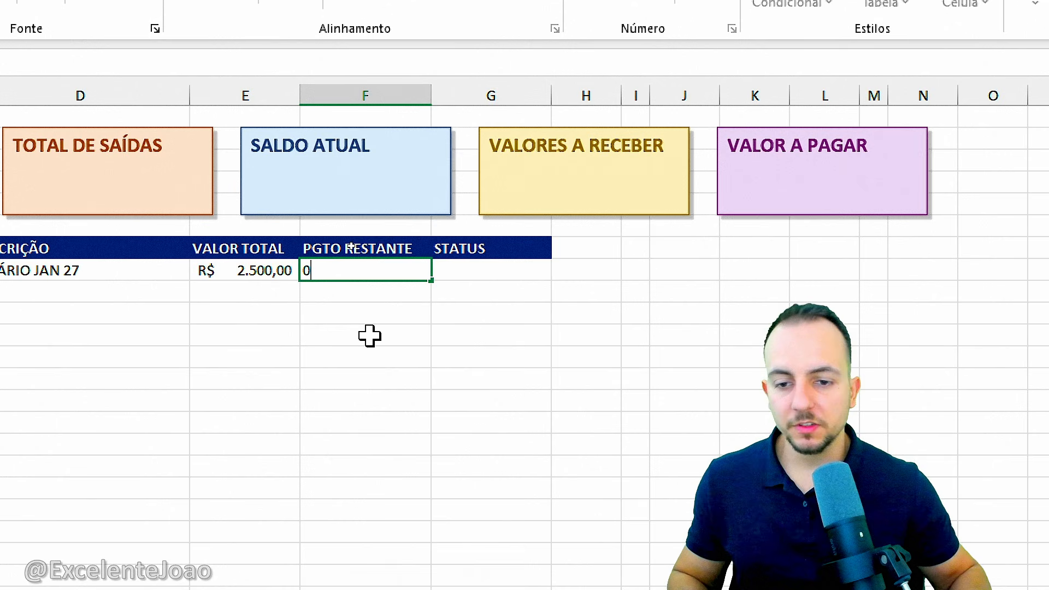
key(Tab)
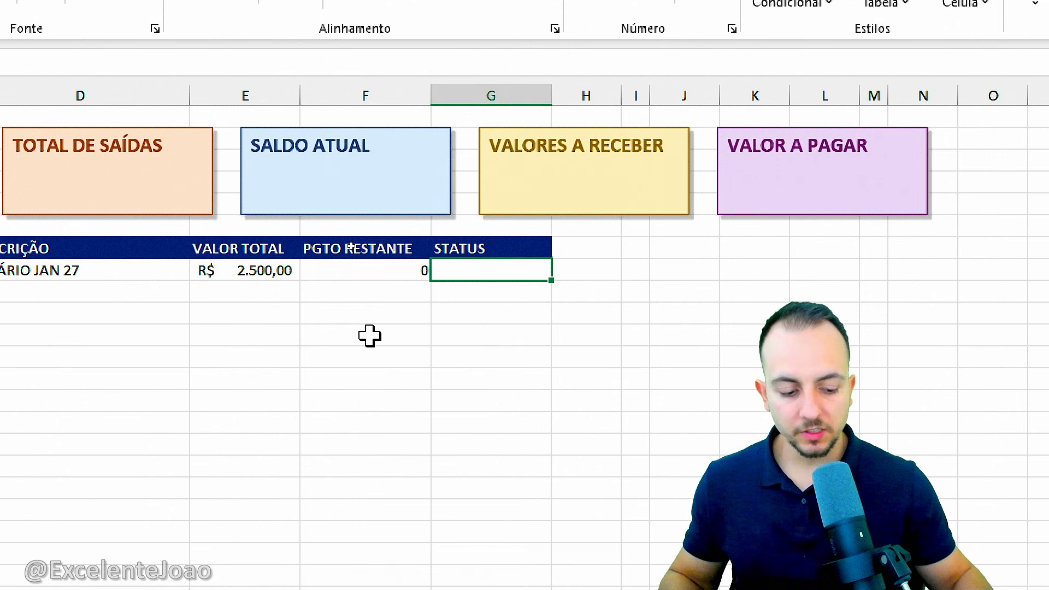
Step: Enter the example statuses PAGO in G8 and EM ABERTO in G9
text(PAGO)
key(Return)
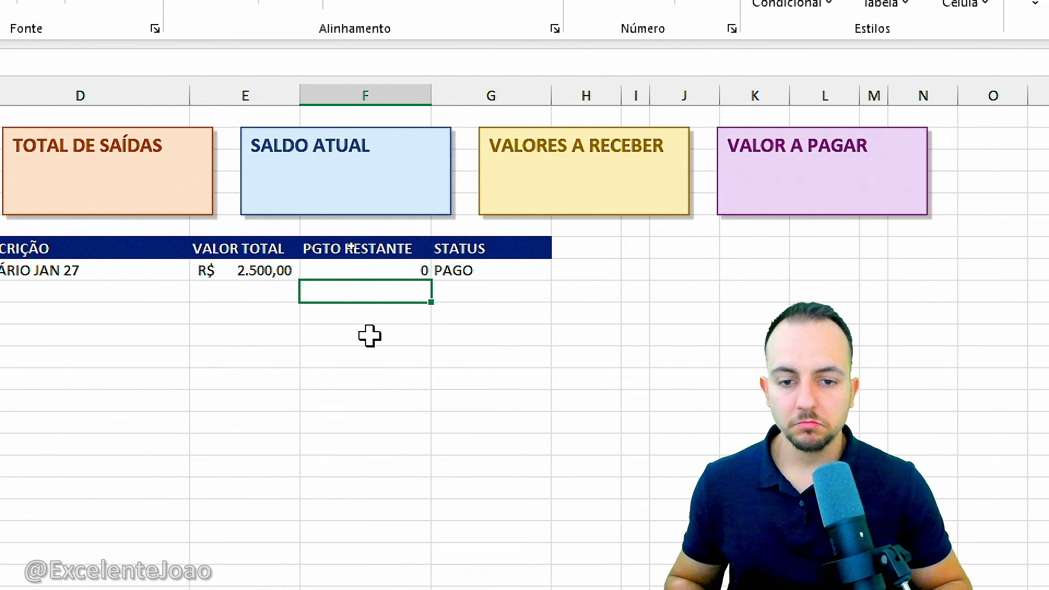
key(Tab)
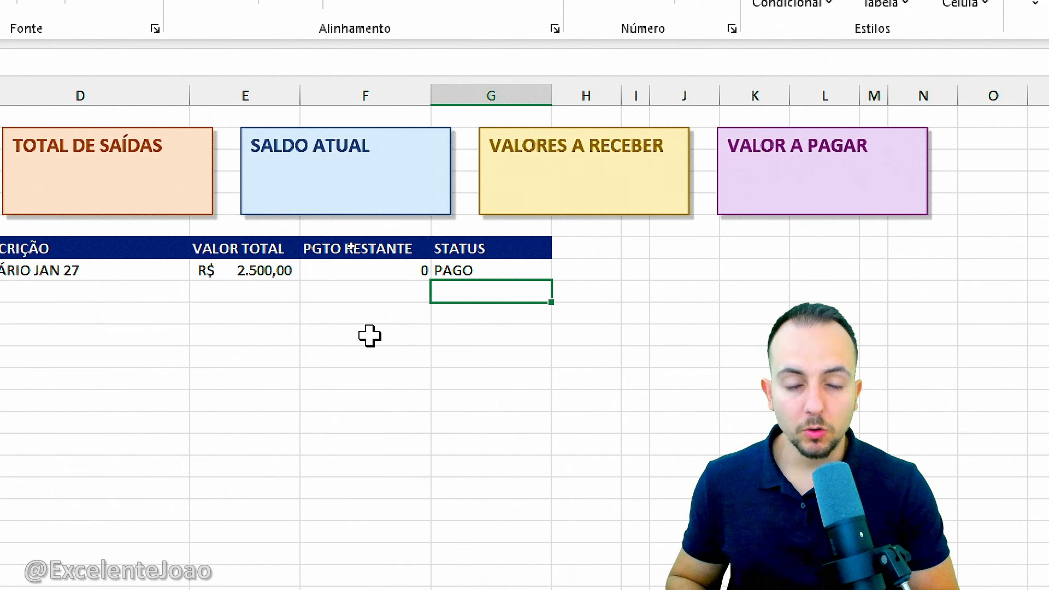
text(EM ABERTO)
key(Return)
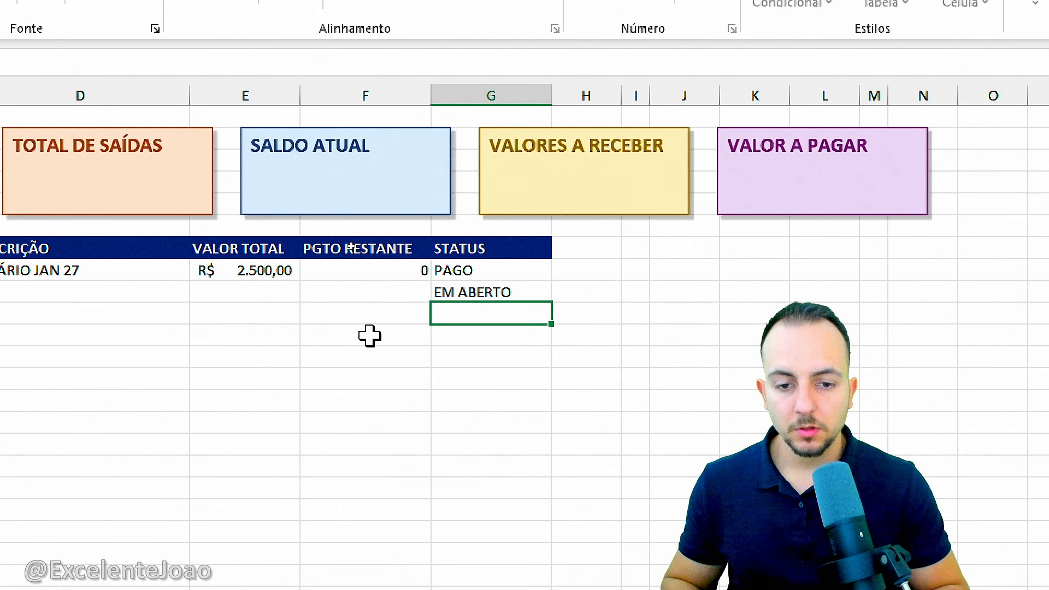
key(Up)
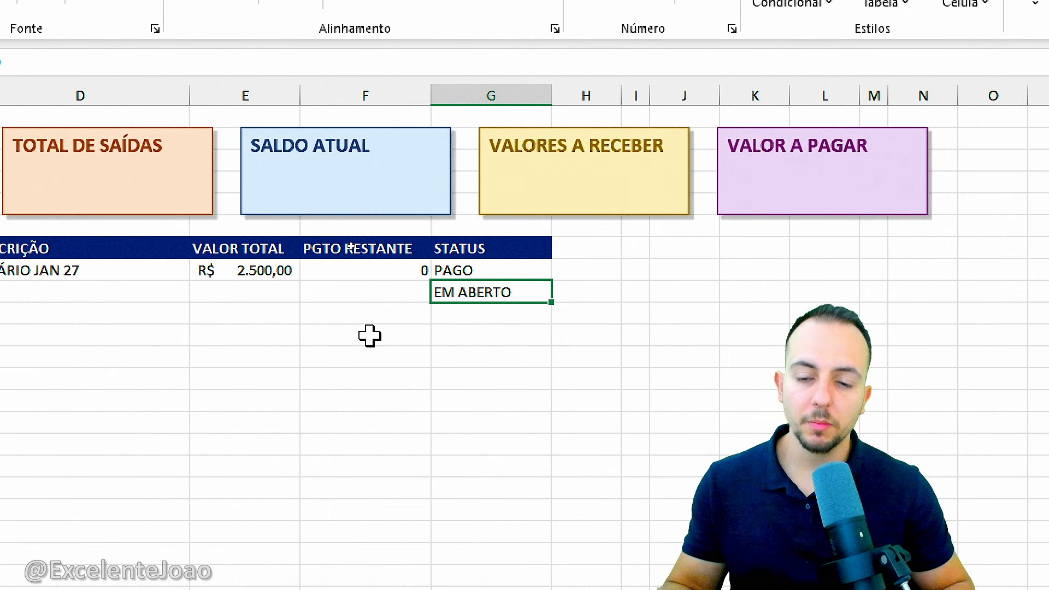
key(Up)
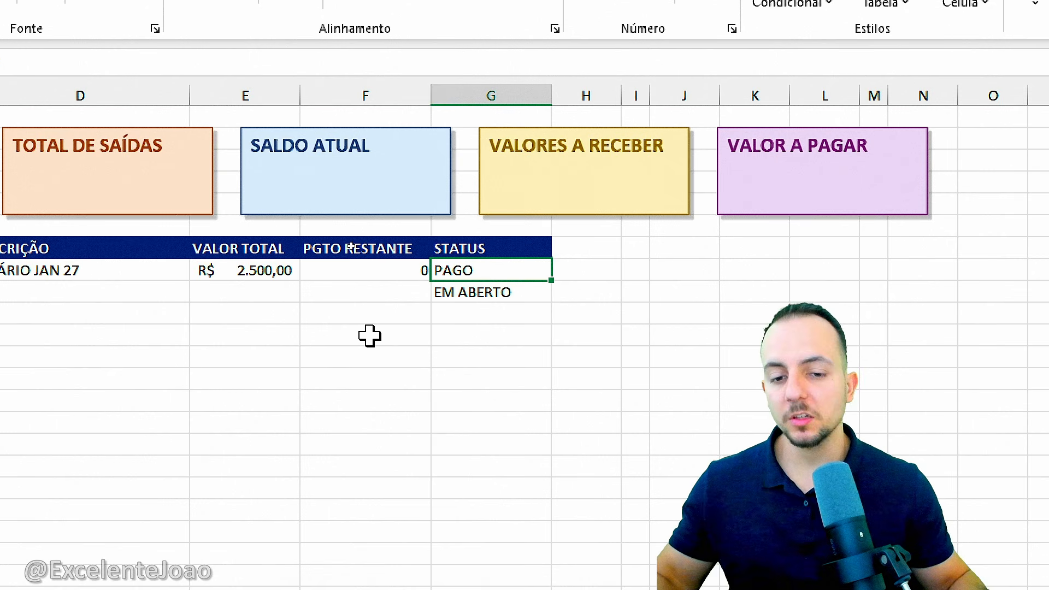
Step: Clear the example statuses from G9 and G8
key(Down)
key(Delete)
key(Up)
key(Delete)
key(Left)
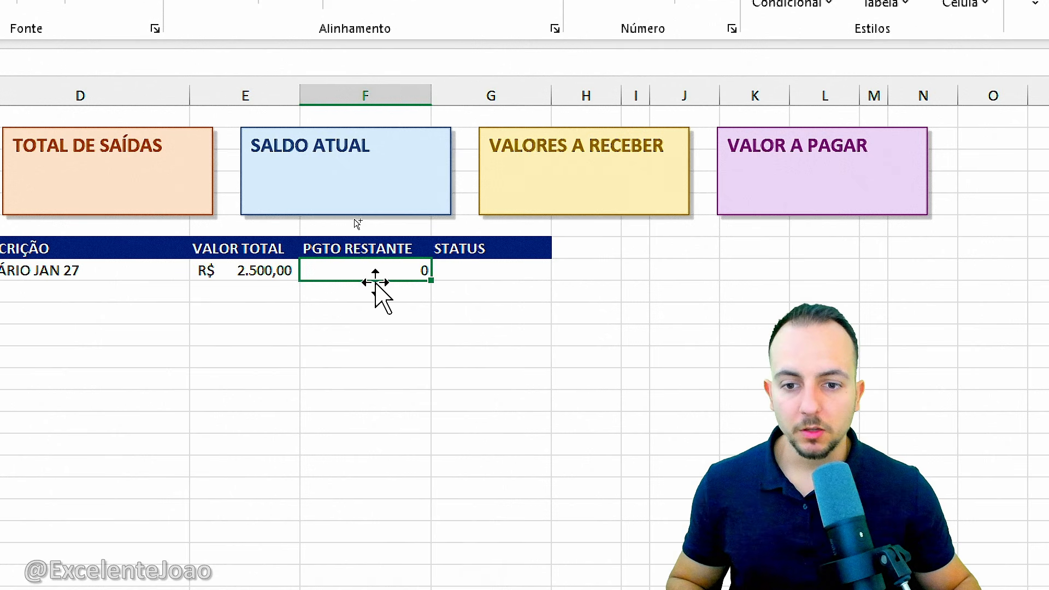
key(ctrl+2)
mouse_move(393, 252)
mouse_down()
mouse_move(349, 279)
mouse_move(355, 293)
mouse_up()
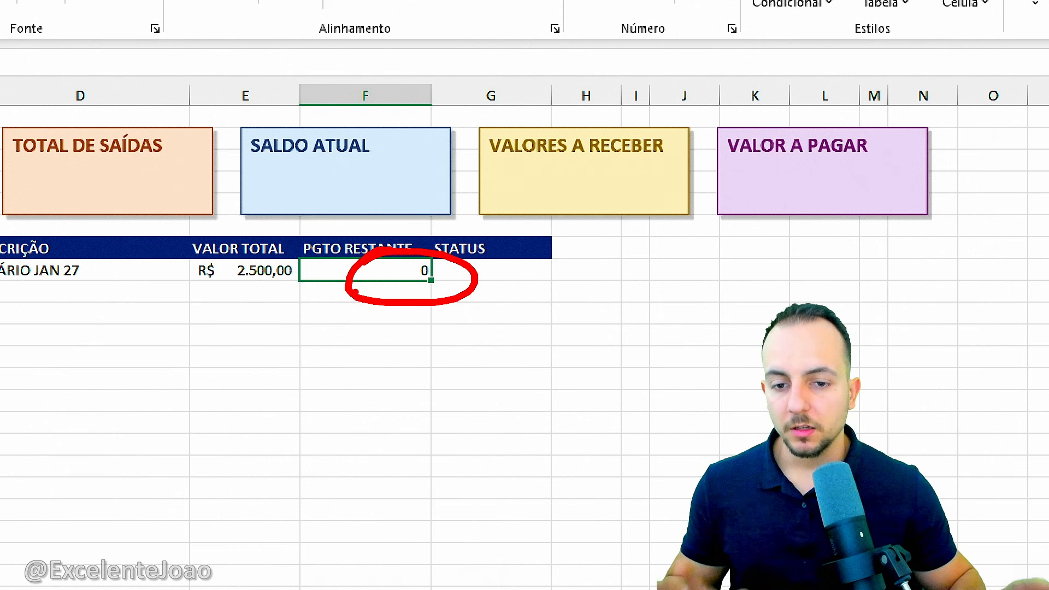
key(Escape)
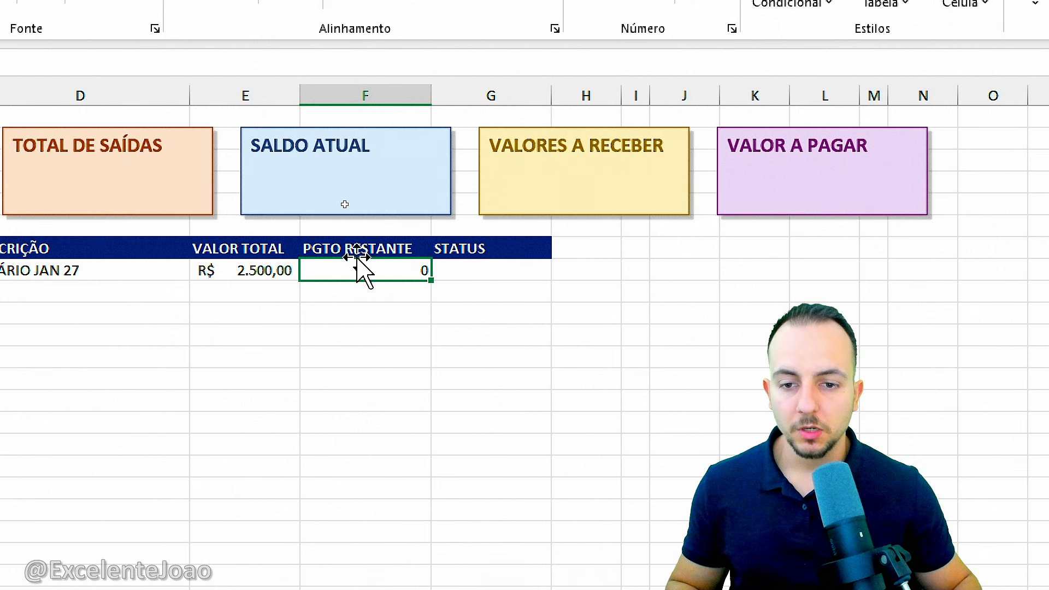
Step: Add the label FÓRMULA in F6 and G6, above the PGTO RESTANTE and STATUS headers
click(354, 227)
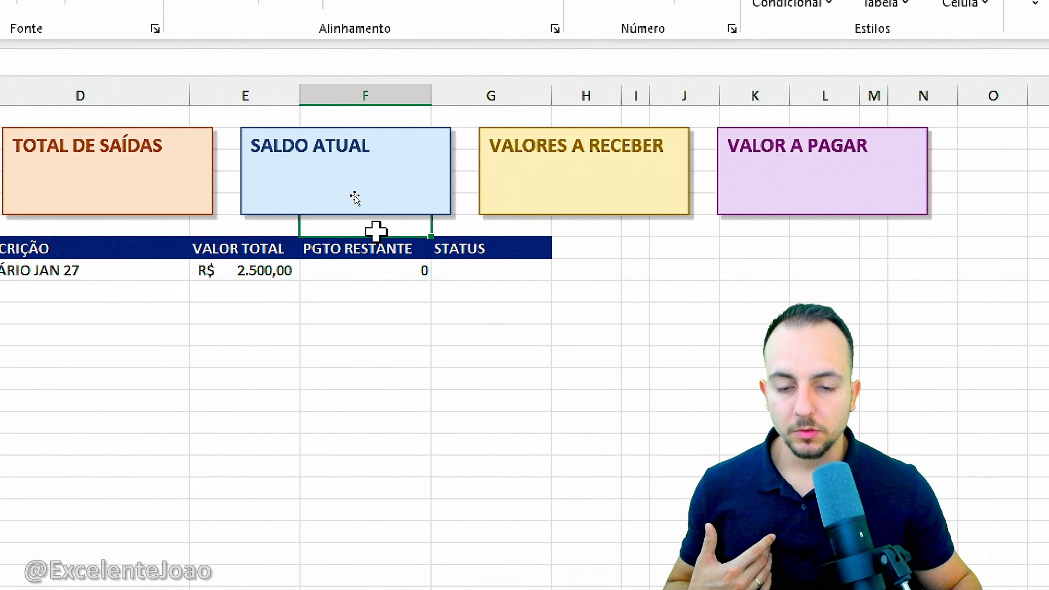
text(FÓRMULA)
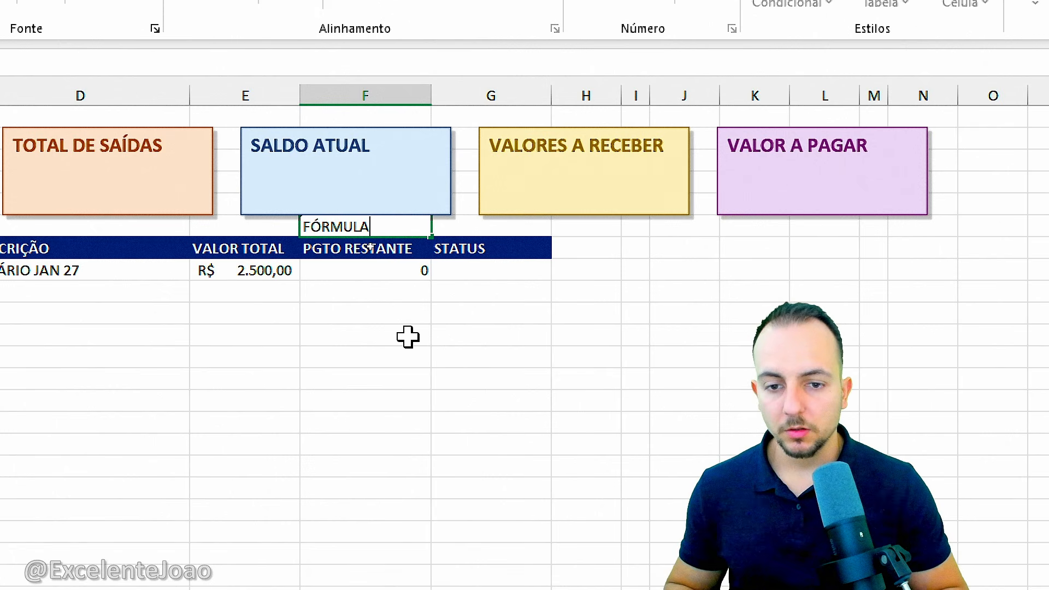
key(Tab)
text(FÓRMULA)
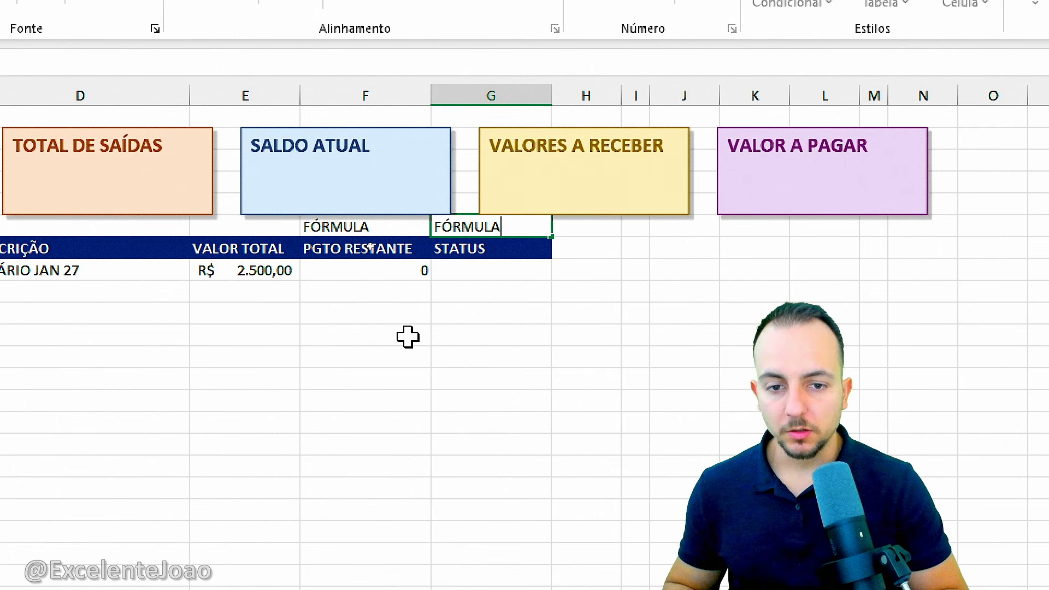
key(Return)
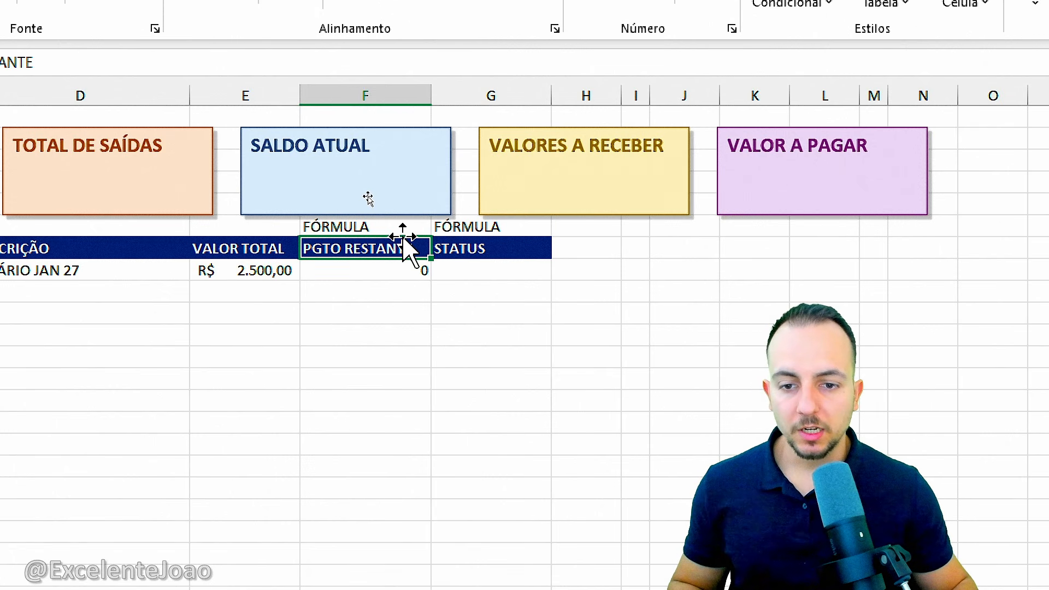
Step: Reduce the FÓRMULA labels in F6:G6 to font size 10 and centre them horizontally, keeping them bottom-aligned
drag(393, 228, 440, 225)
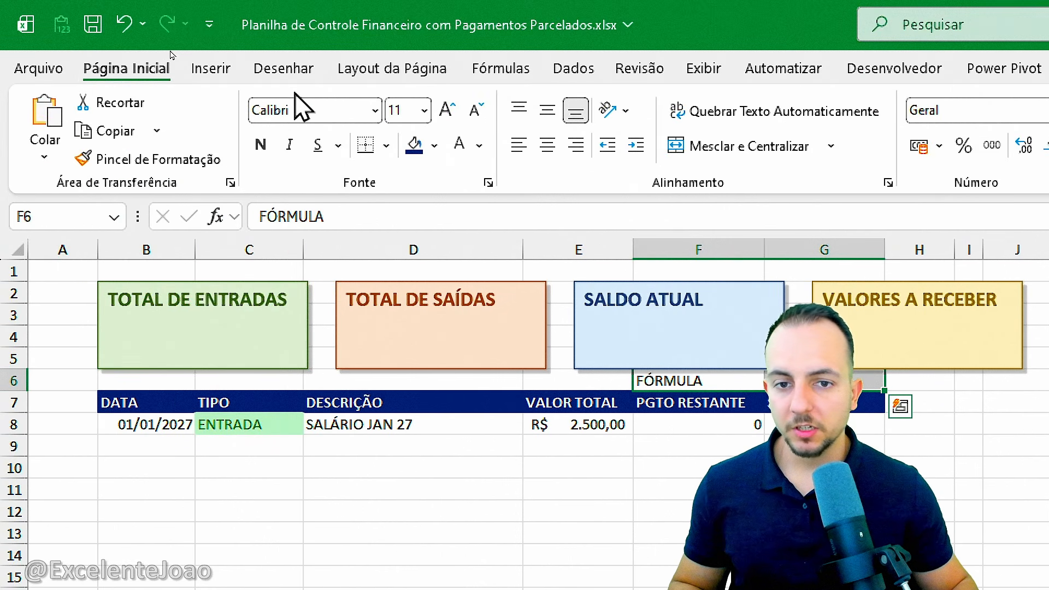
click(476, 109)
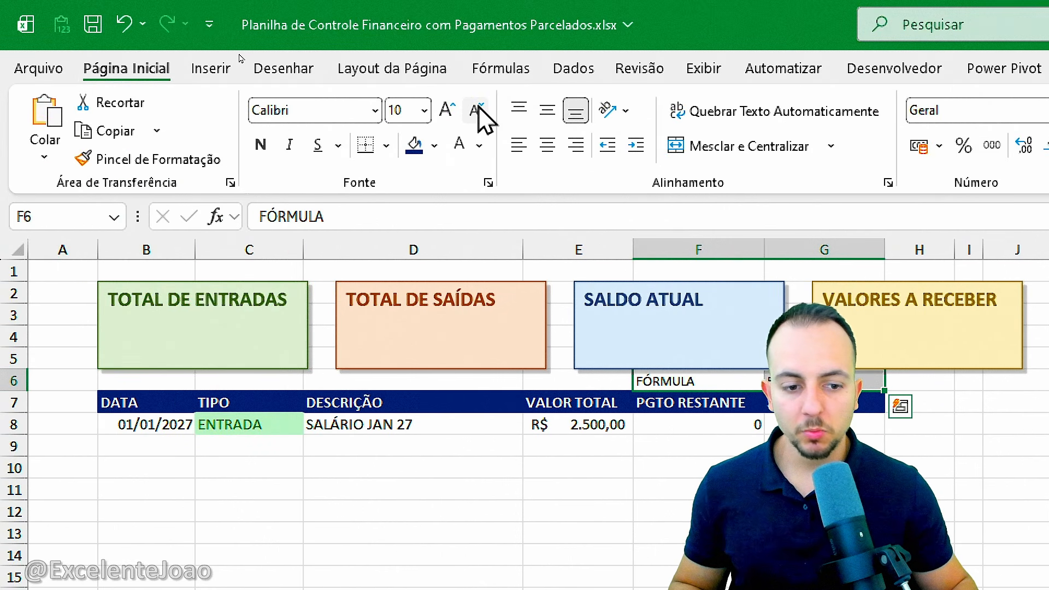
click(547, 110)
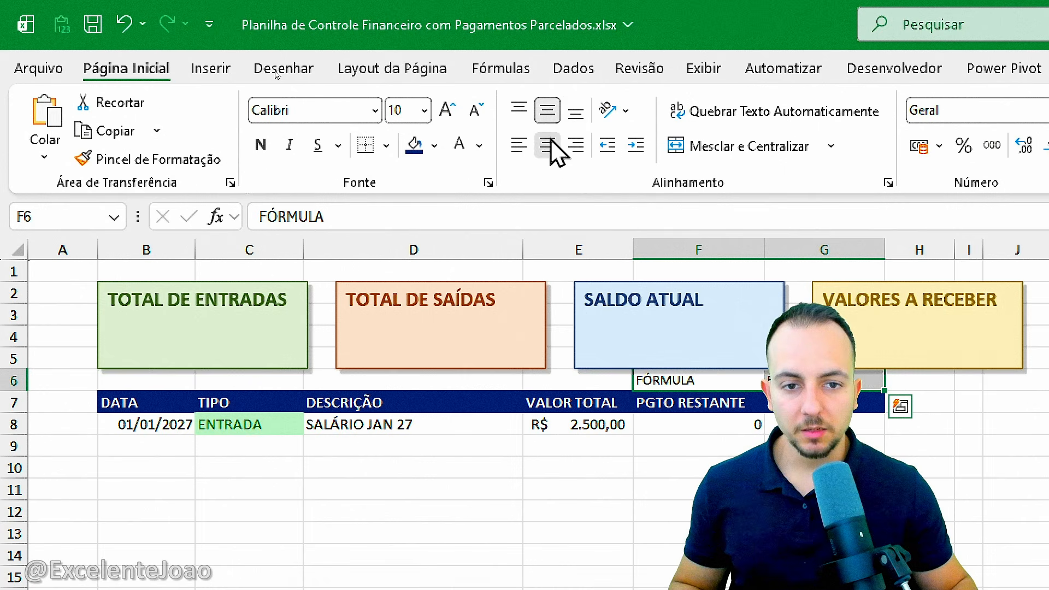
click(546, 145)
click(575, 121)
Step: Make the FÓRMULA labels in F6:G6 red, bold and italic, and shrink their font one more size
click(480, 146)
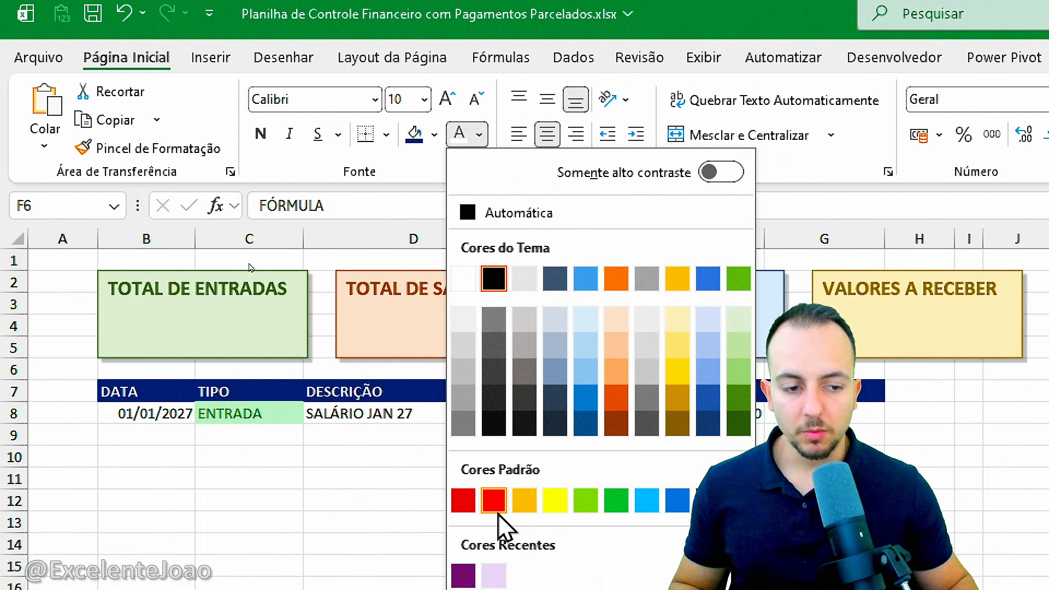
click(495, 512)
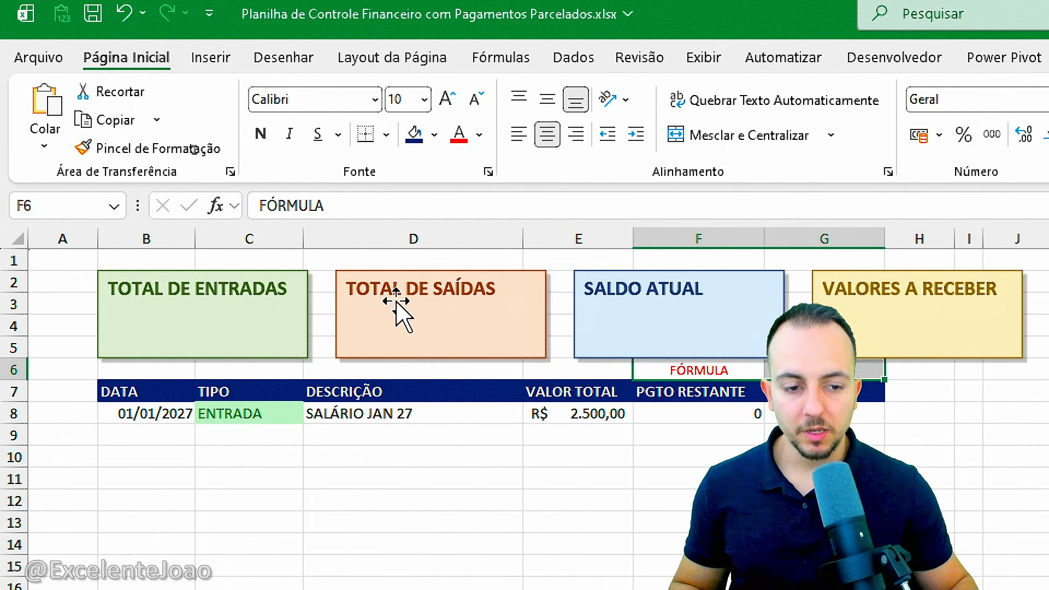
click(261, 133)
click(289, 134)
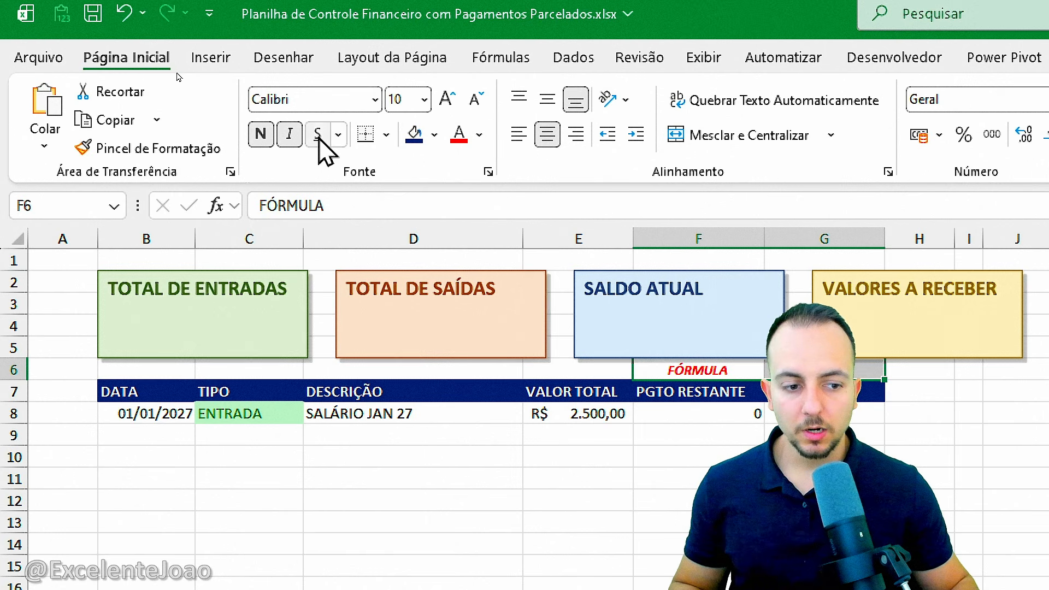
click(474, 99)
click(569, 495)
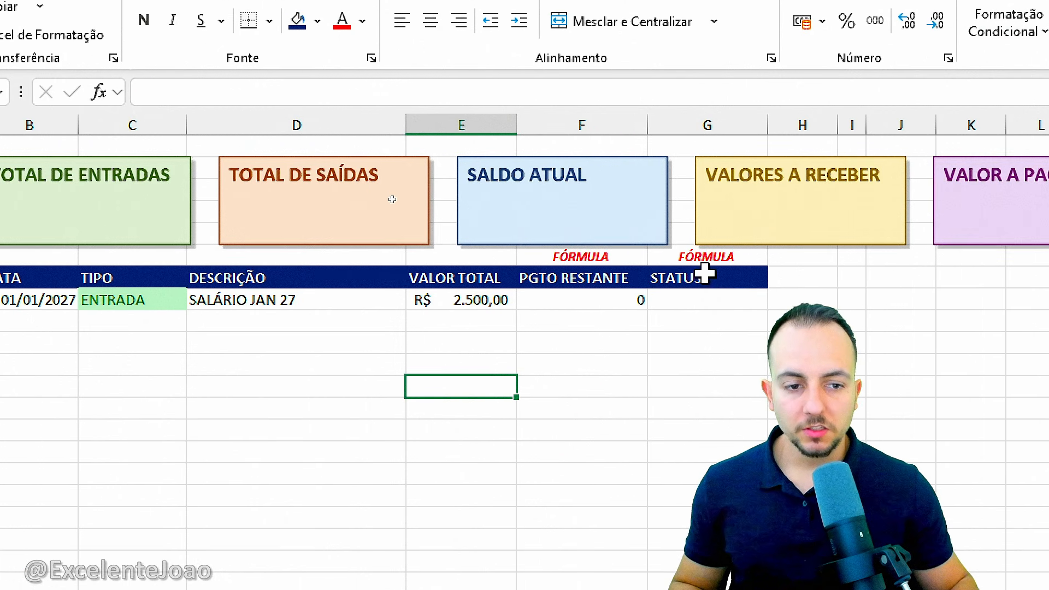
click(684, 305)
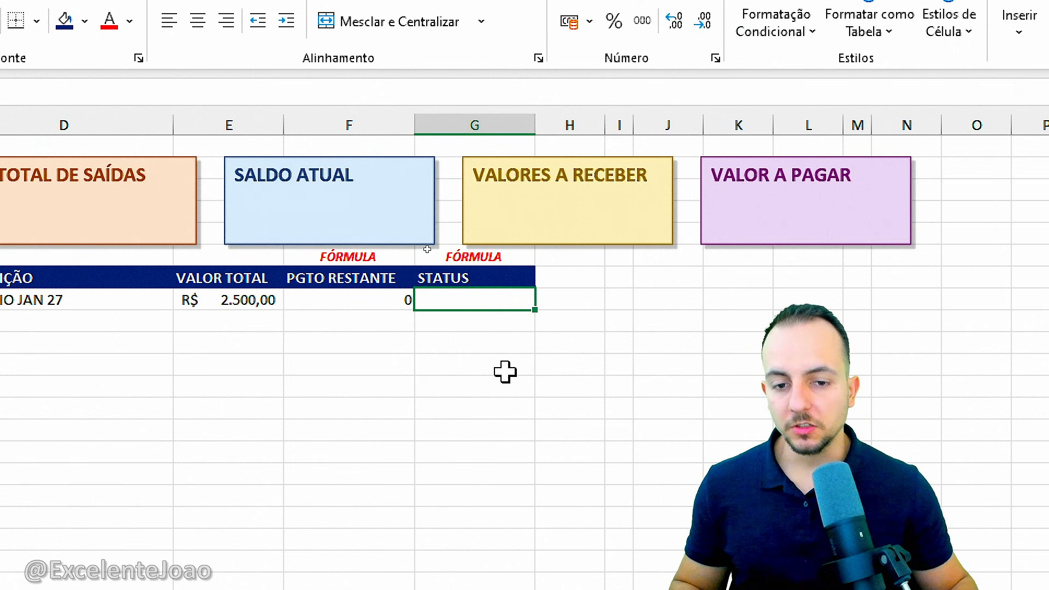
mouse_move(393, 281)
mouse_down()
mouse_move(381, 305)
mouse_move(395, 282)
mouse_up()
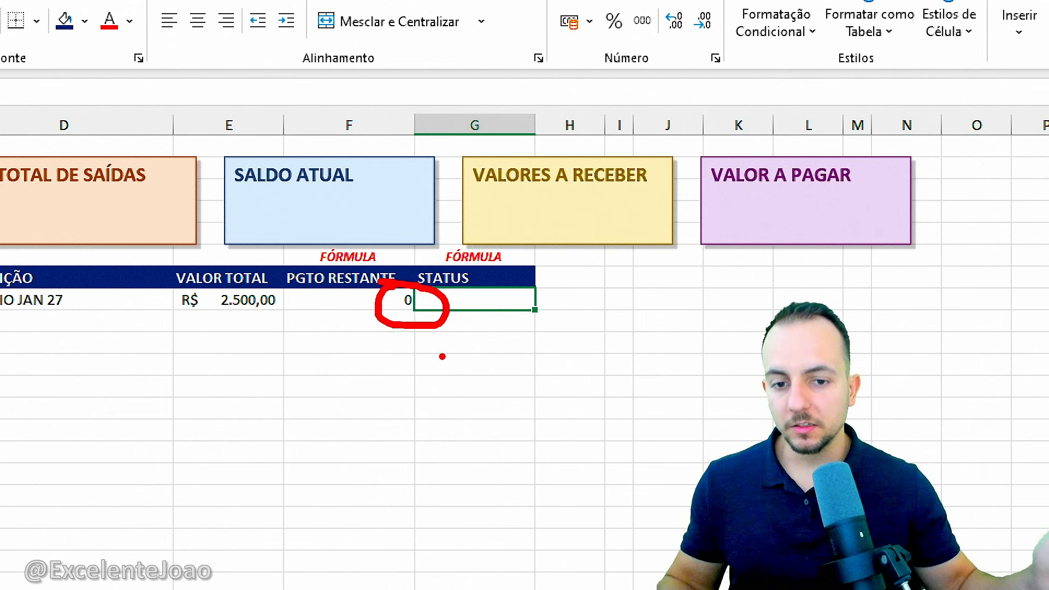
key(Escape)
Step: Set the remaining payment in F8 to 1000
click(374, 300)
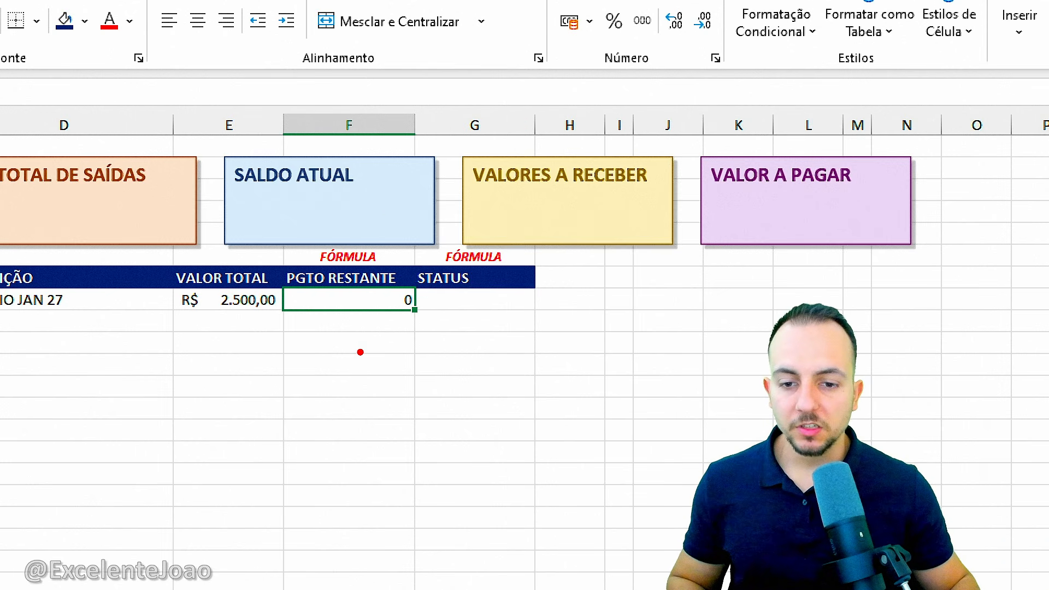
drag(359, 351, 373, 413)
drag(461, 374, 461, 365)
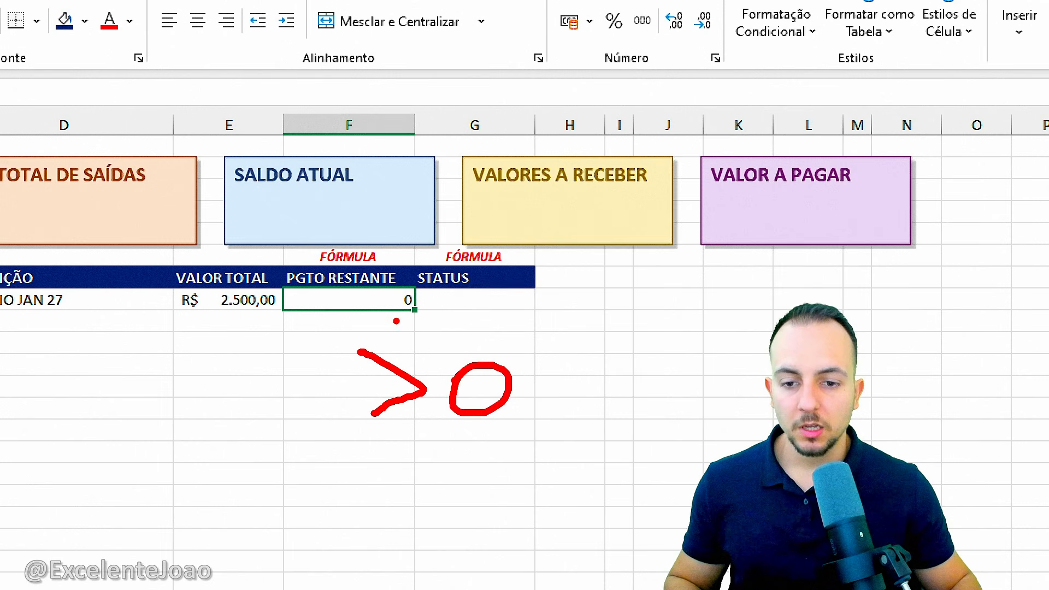
key(Escape)
text(1000)
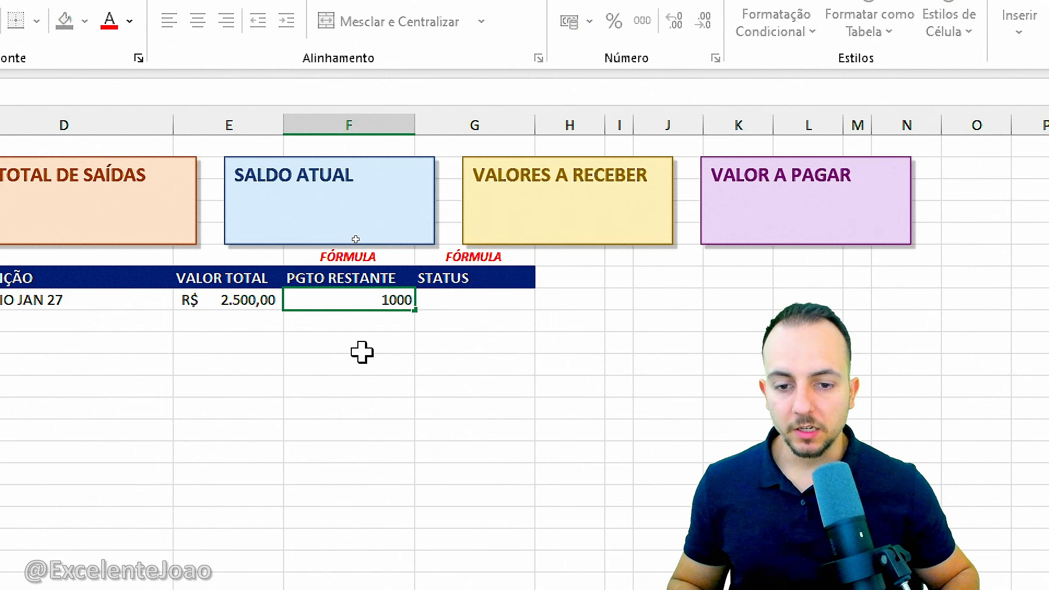
key(Return)
key(ctrl+2)
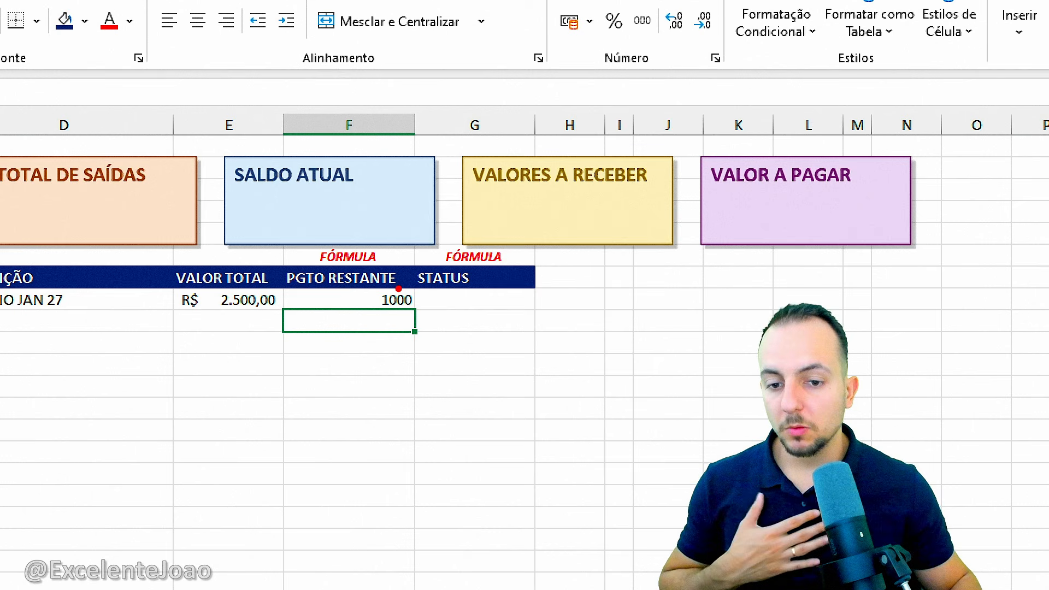
mouse_move(382, 277)
mouse_down()
mouse_move(436, 314)
mouse_move(375, 334)
mouse_move(256, 321)
mouse_move(287, 327)
mouse_up()
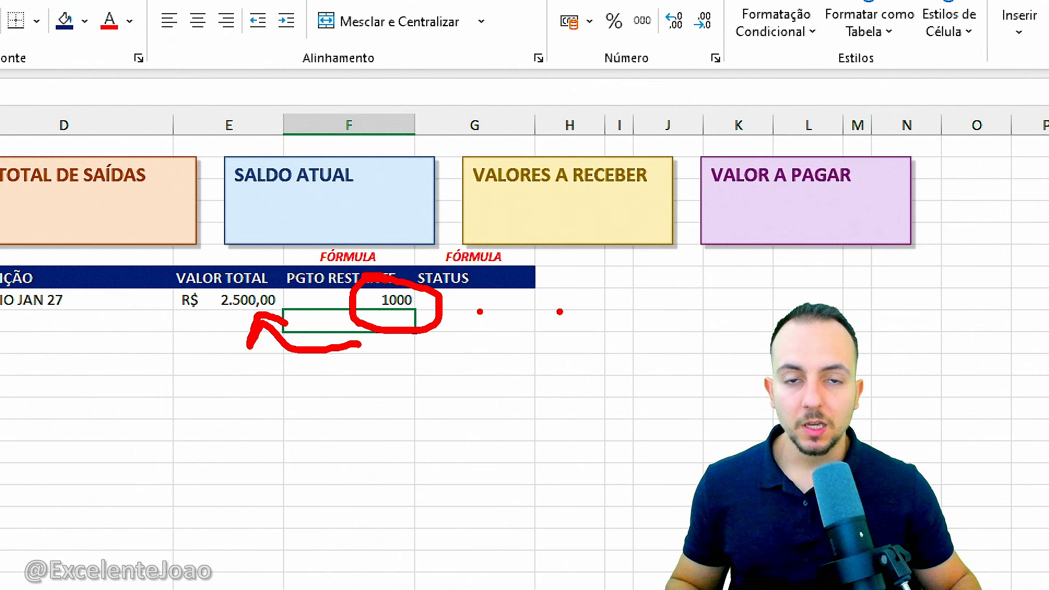
key(Escape)
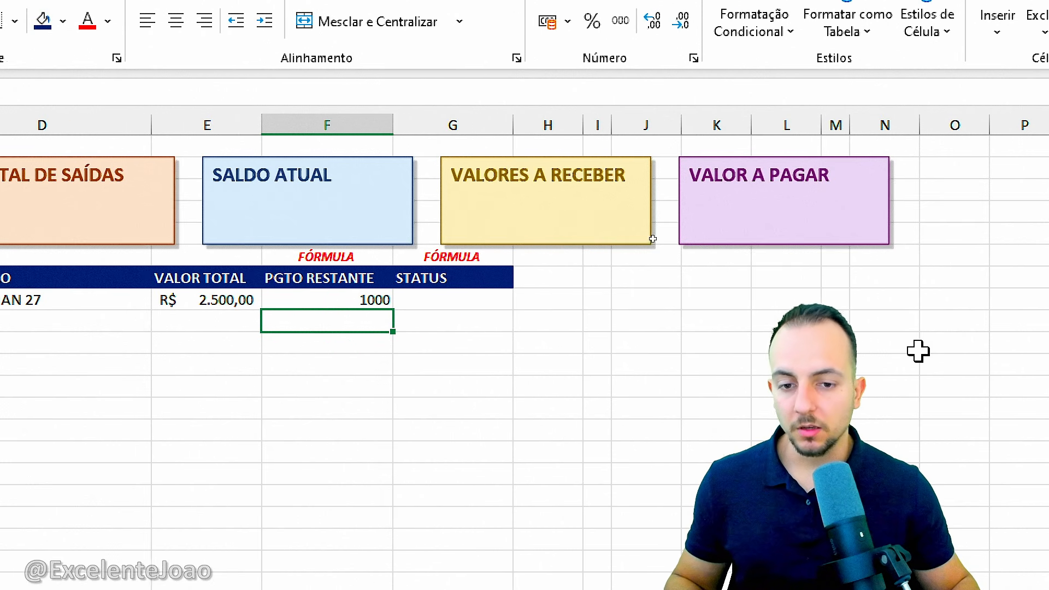
Step: Start an SE formula in G8 under STATUS with the logical test F8>0
click(519, 300)
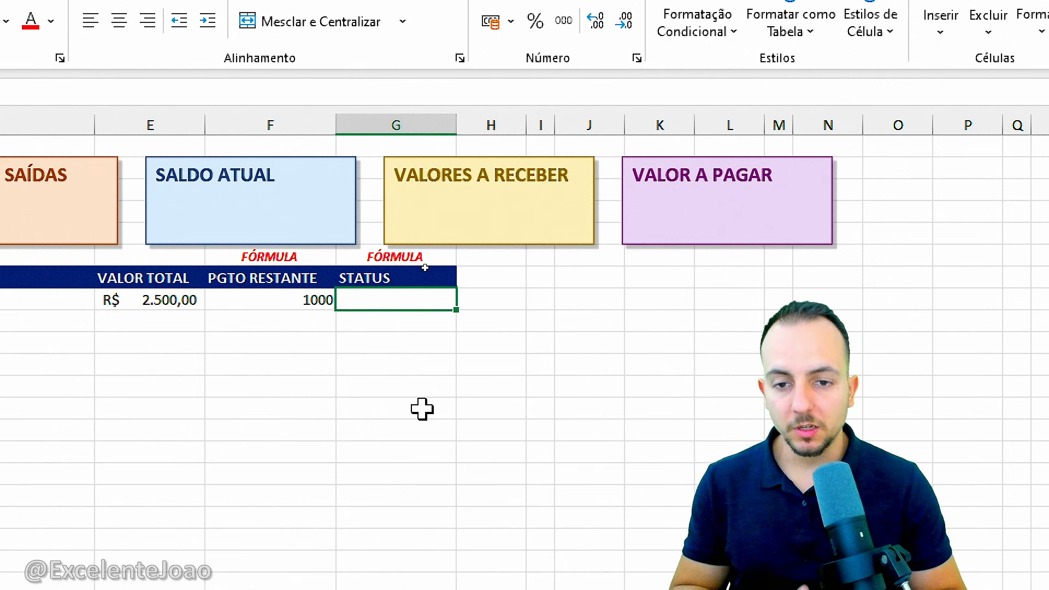
text(=)
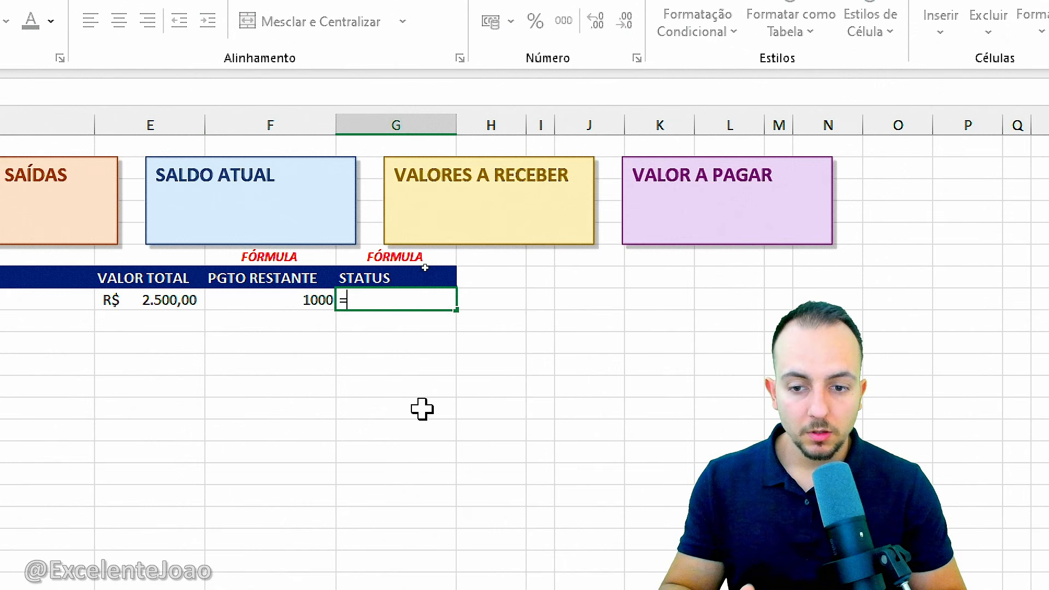
text(SE)
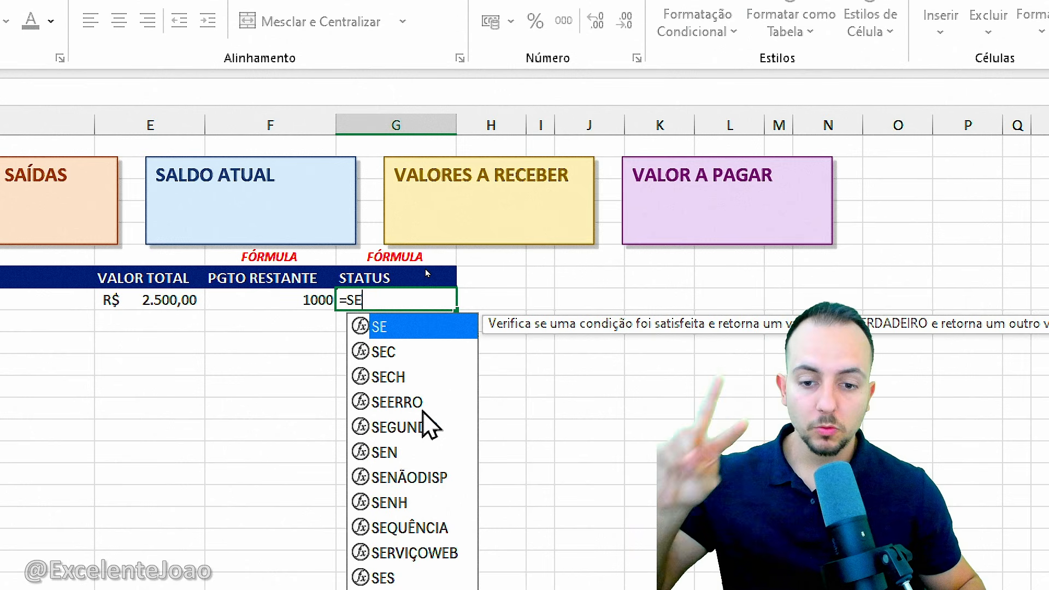
double_click(401, 325)
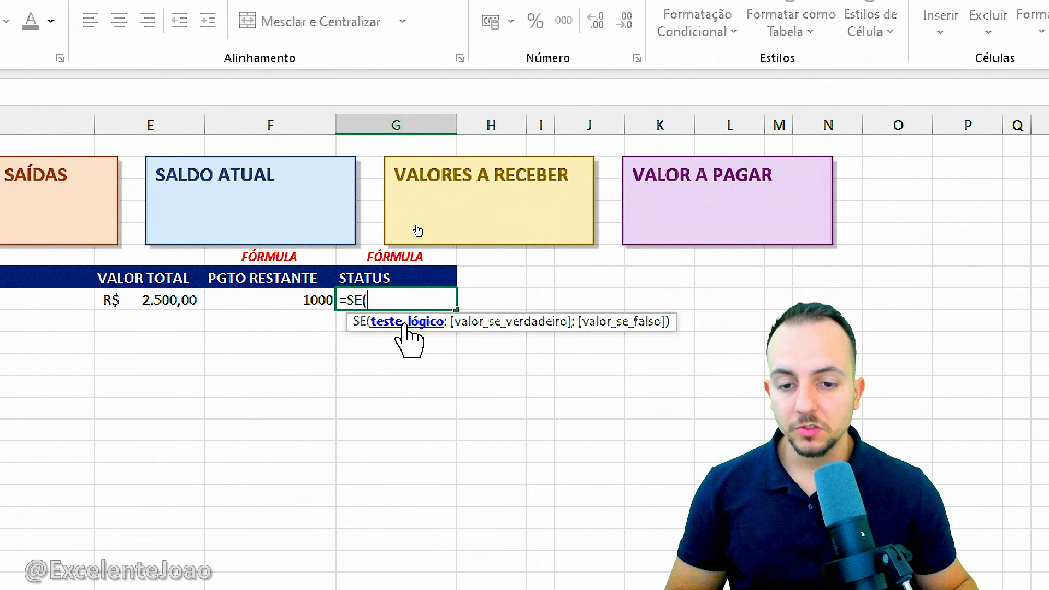
click(275, 299)
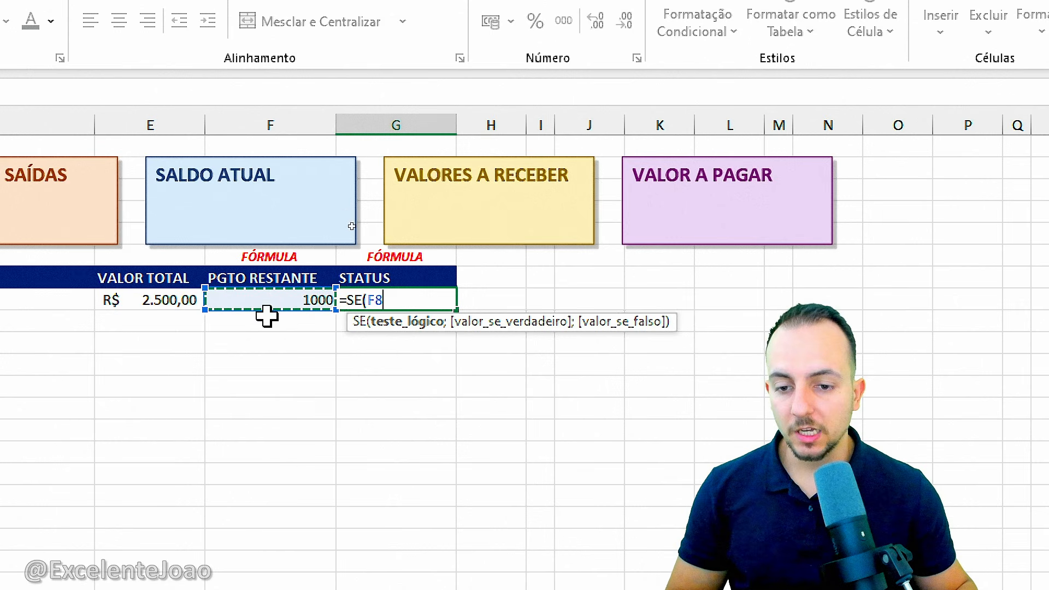
text(>)
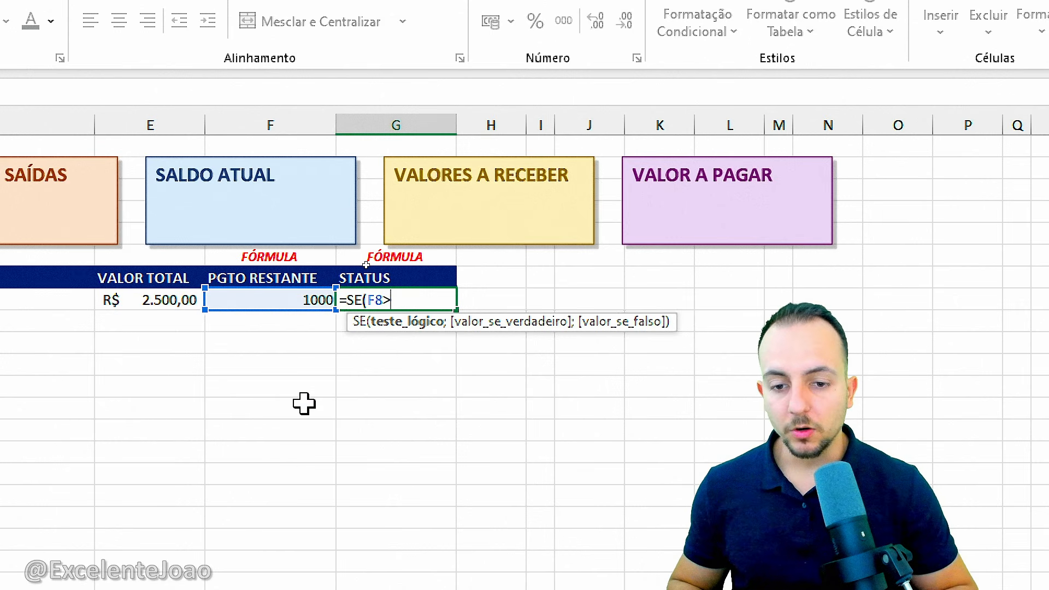
key(ctrl+2)
drag(374, 286, 402, 314)
mouse_move(369, 347)
mouse_down()
mouse_move(420, 383)
mouse_move(347, 424)
mouse_up()
key(Escape)
text(0)
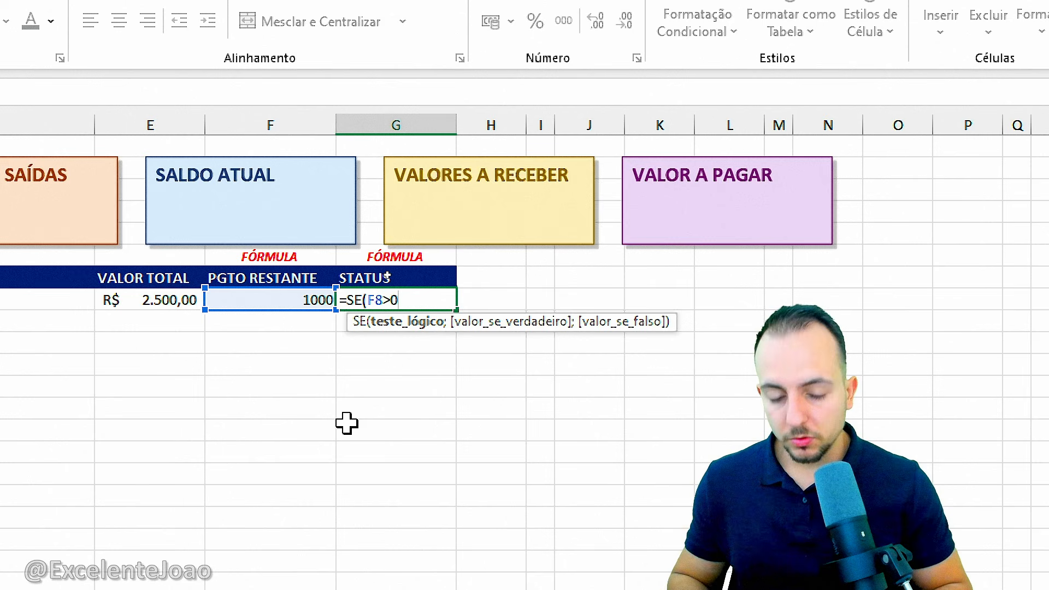
Step: Add "EM ABERTO" as the value the G8 status formula returns when the test is true
text(;)
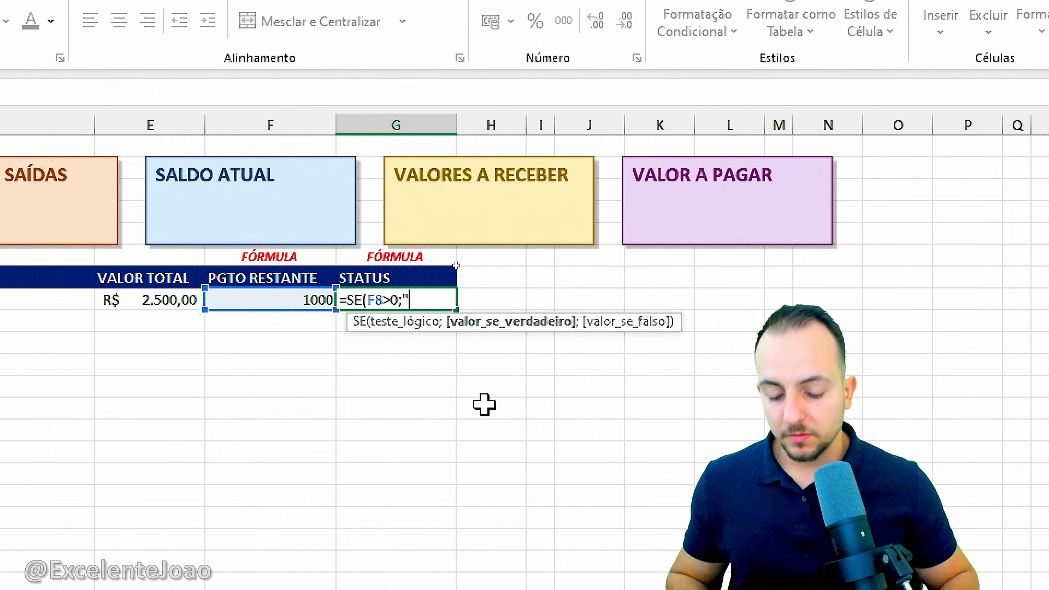
text("EM )
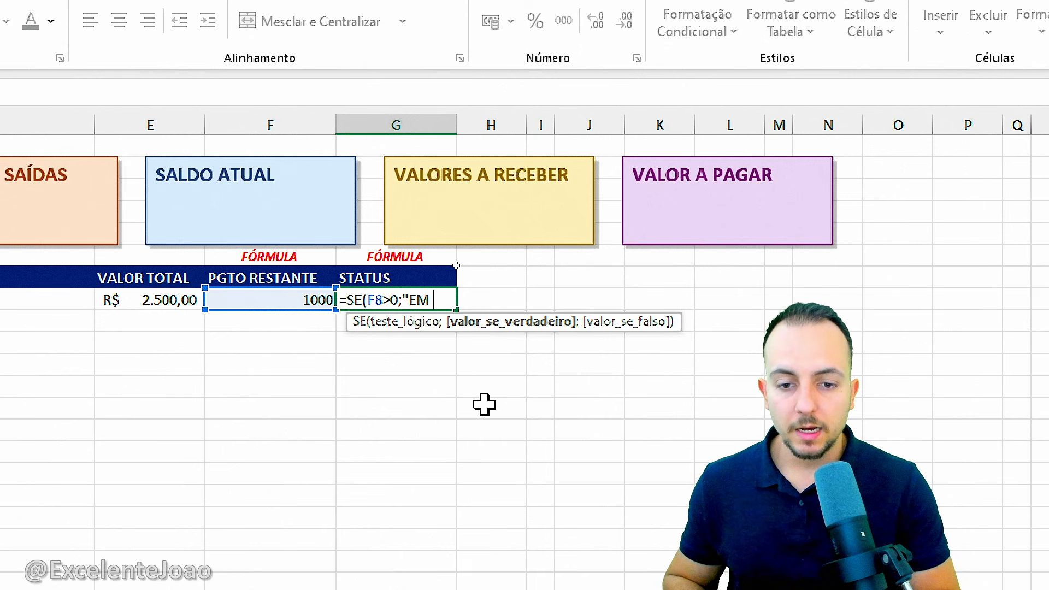
text(ABERTO)
key(BackSpace)
text(TO")
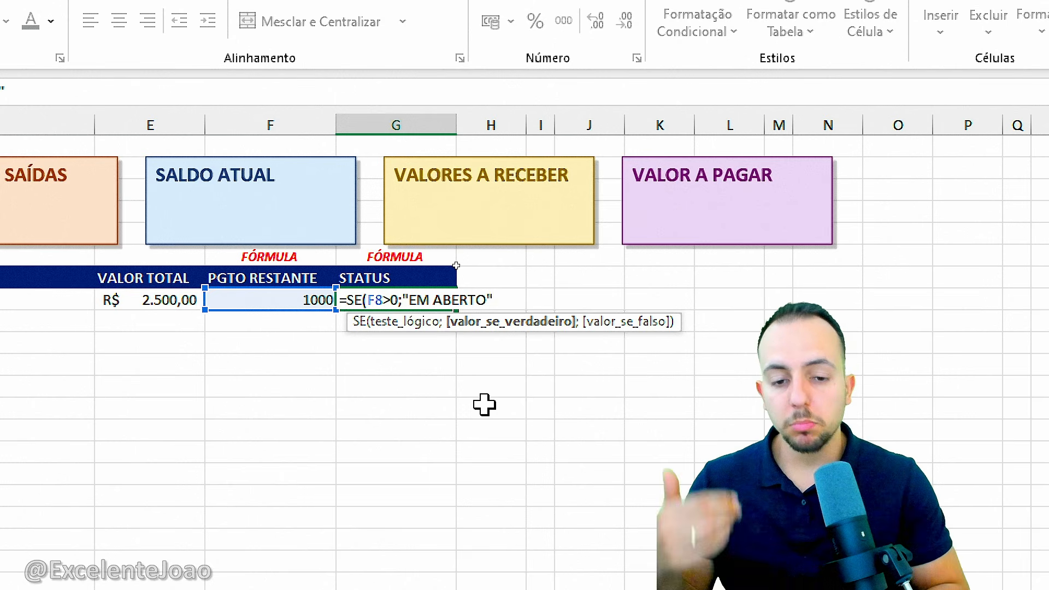
Step: Add "CONCLUIDO" as the false result and complete the status formula in G8
text(;)
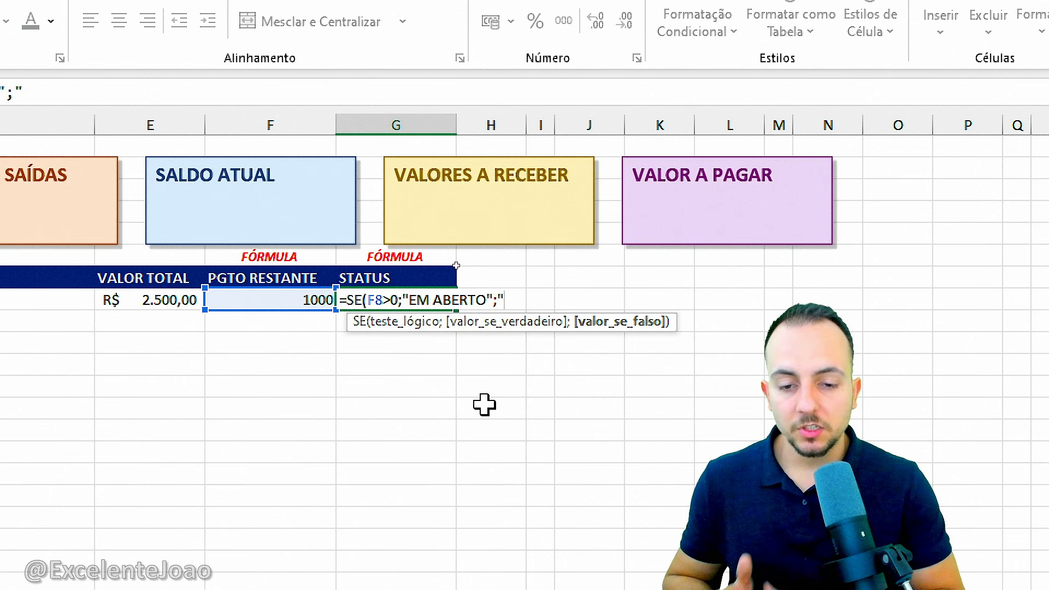
key(ctrl+2)
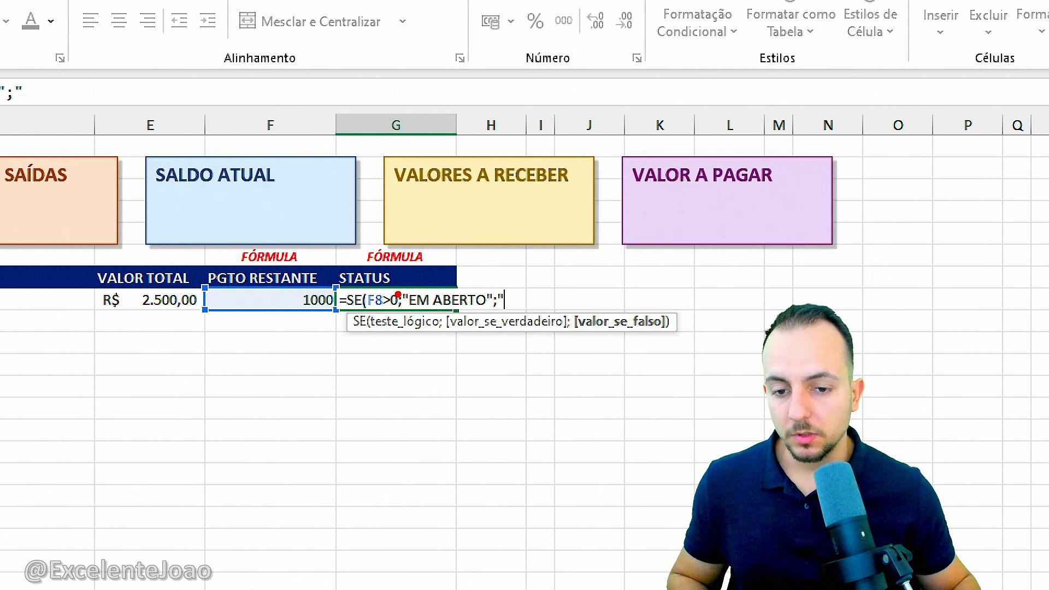
mouse_move(388, 287)
mouse_down()
mouse_move(401, 307)
mouse_move(385, 276)
mouse_up()
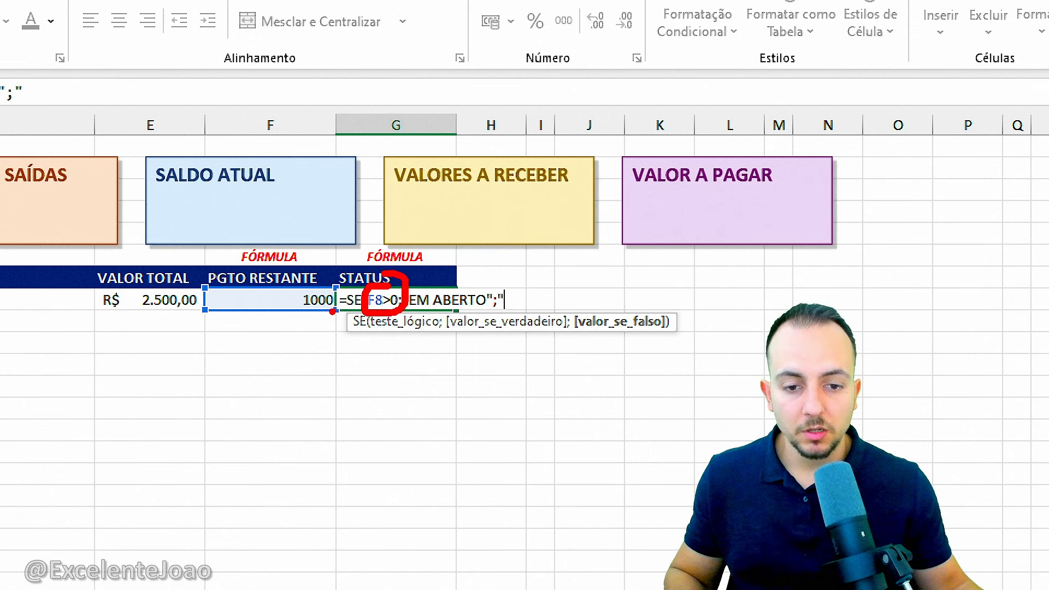
key(Escape)
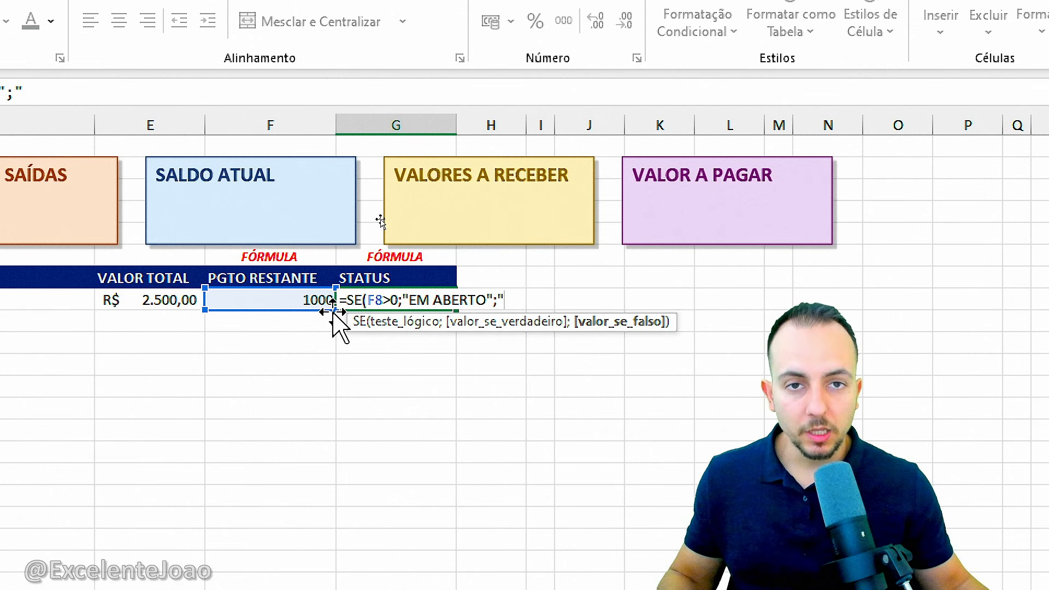
text(CON)
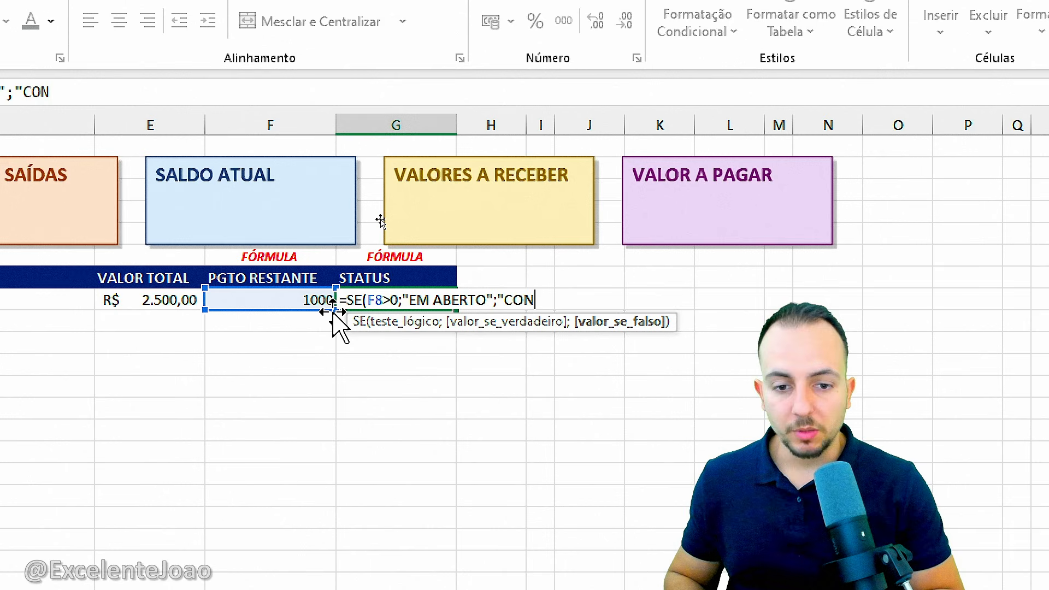
text(CLUIDO!)
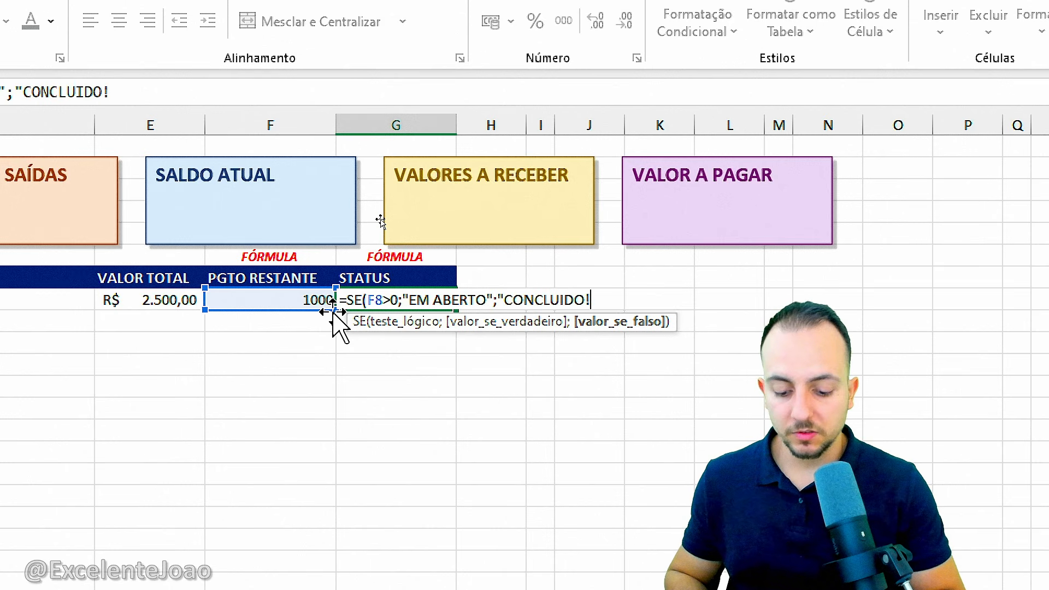
key(BackSpace)
text("))
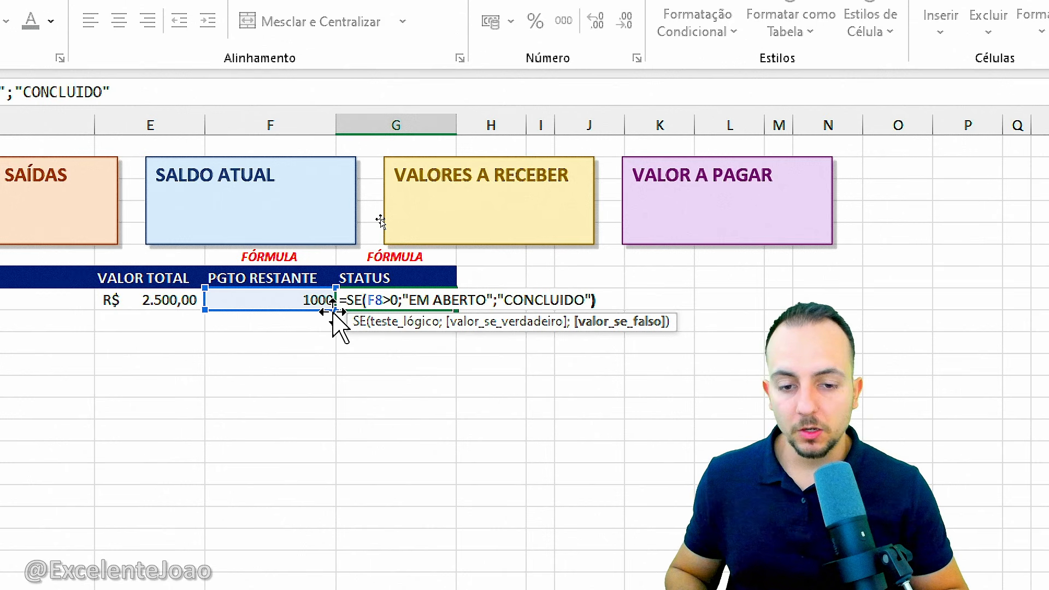
key(Return)
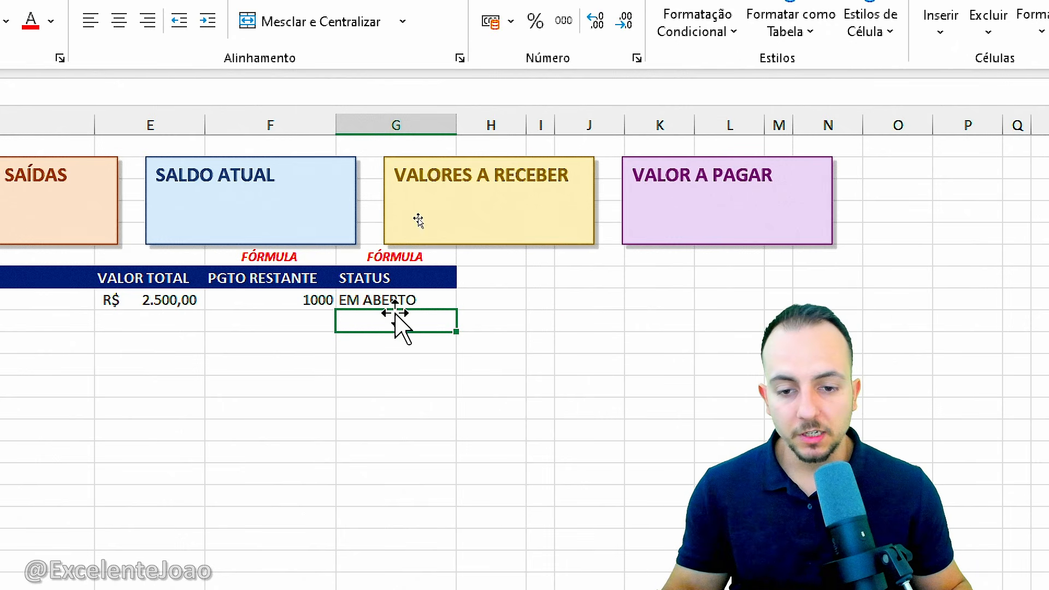
Step: Set the remaining payment in F8 to 0 to test the status formula
click(436, 299)
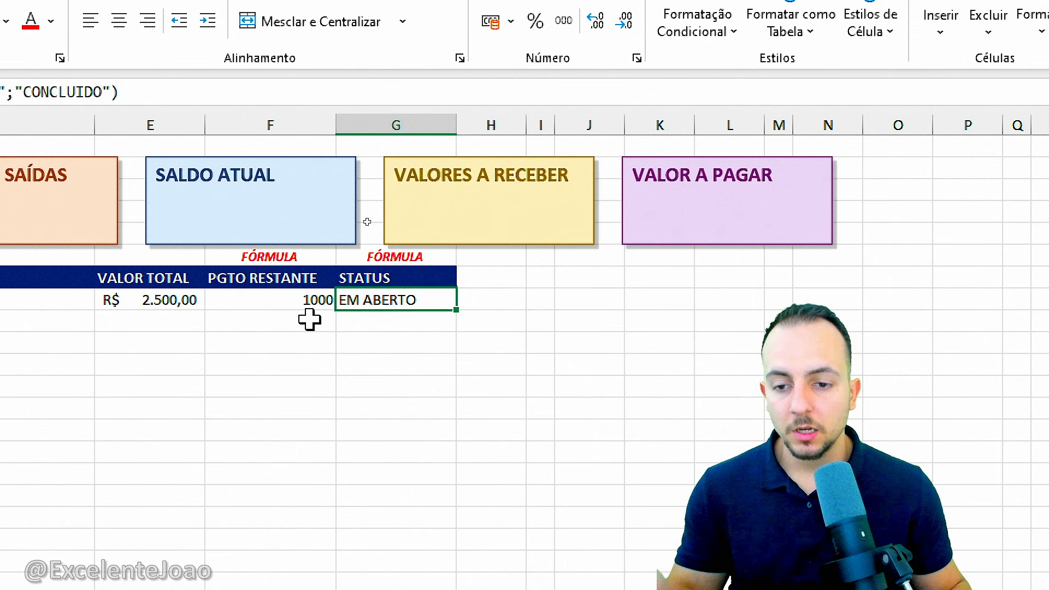
click(302, 298)
drag(303, 280, 310, 302)
click(311, 303)
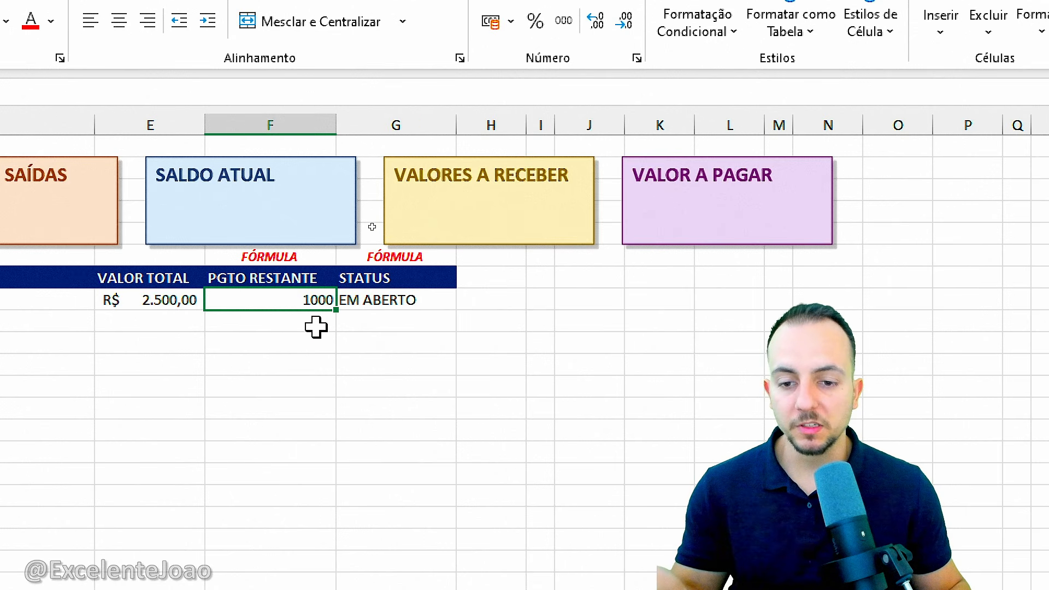
drag(409, 279, 412, 302)
click(419, 302)
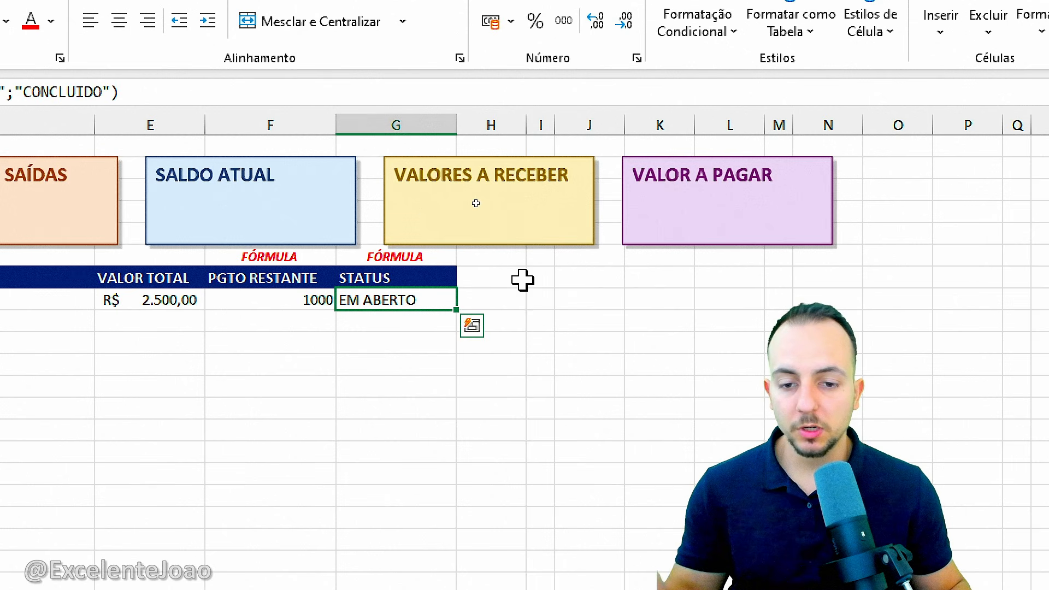
click(306, 300)
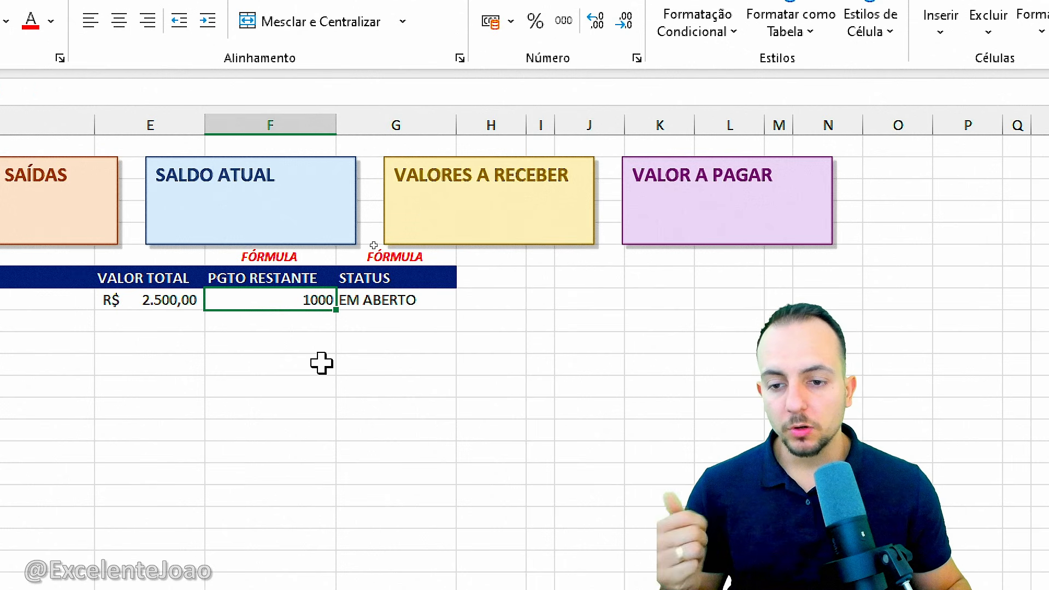
text(0)
key(Return)
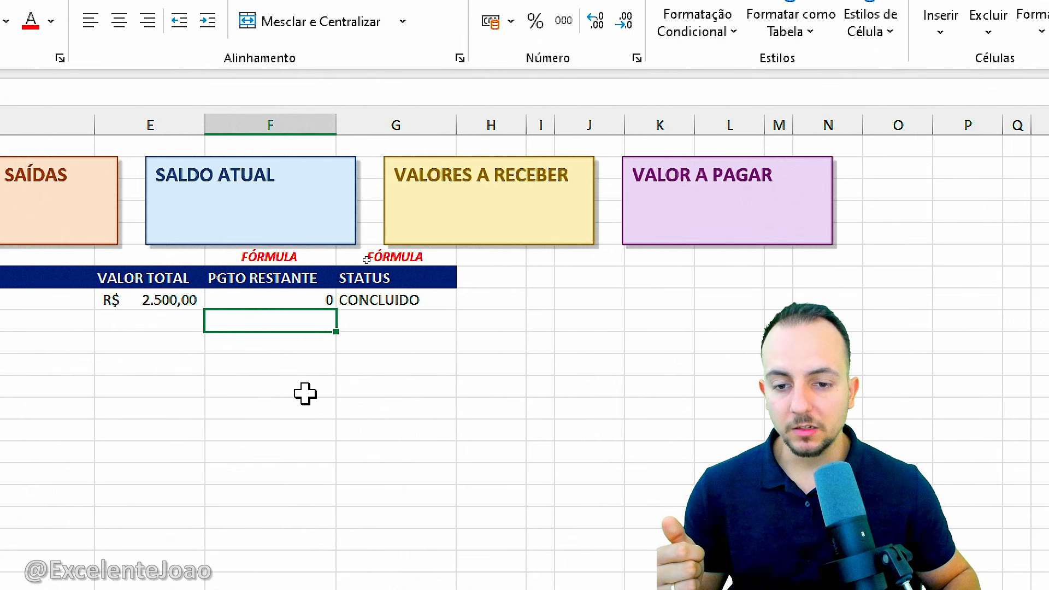
Step: Add a conditional formatting rule to G8 that gives cells equal to CONCLUIDO a green fill with dark green text
click(429, 307)
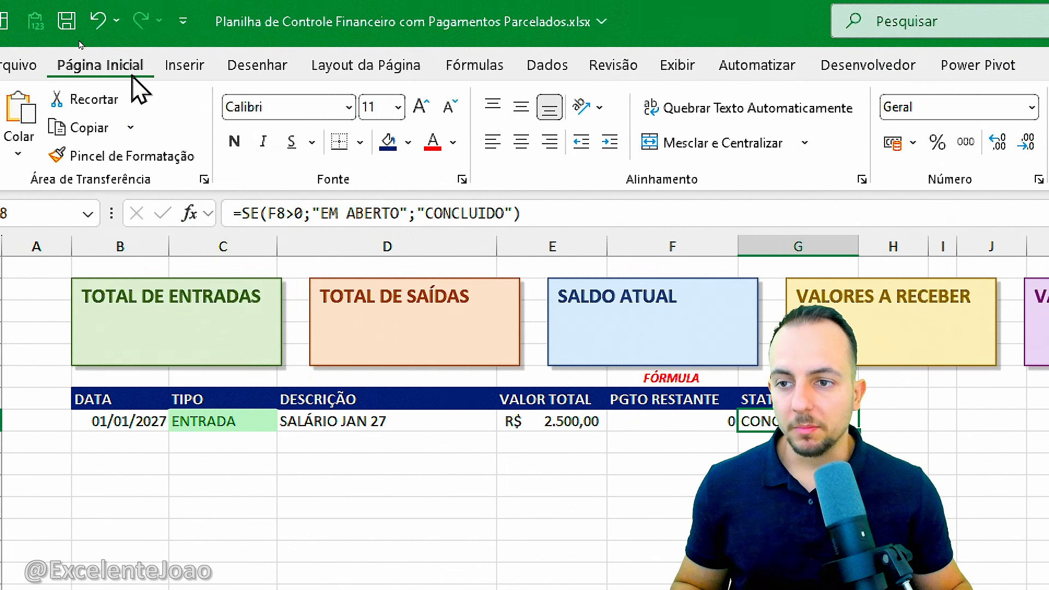
click(484, 148)
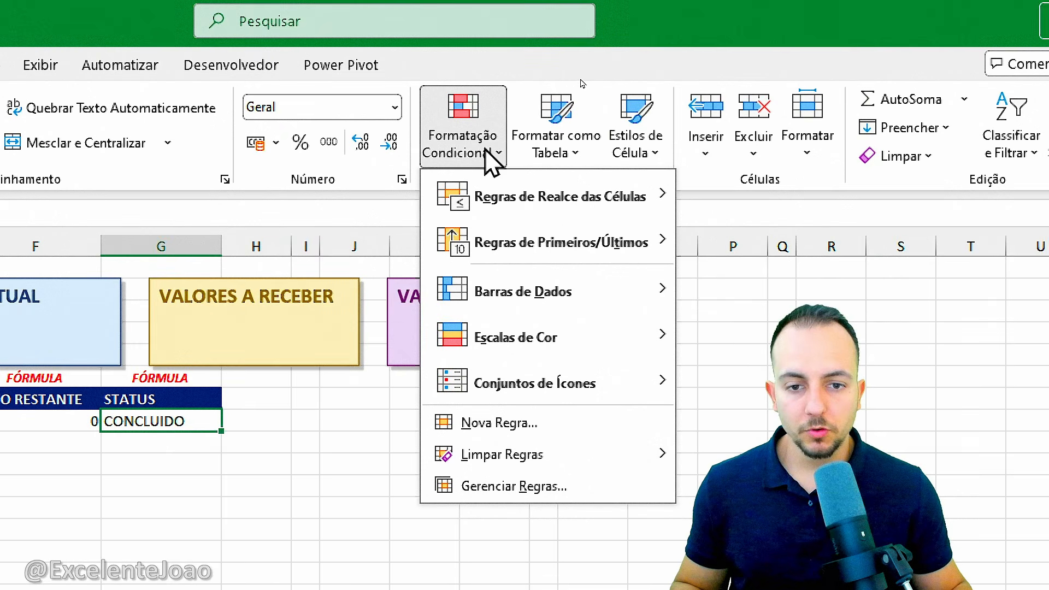
mouse_move(547, 189)
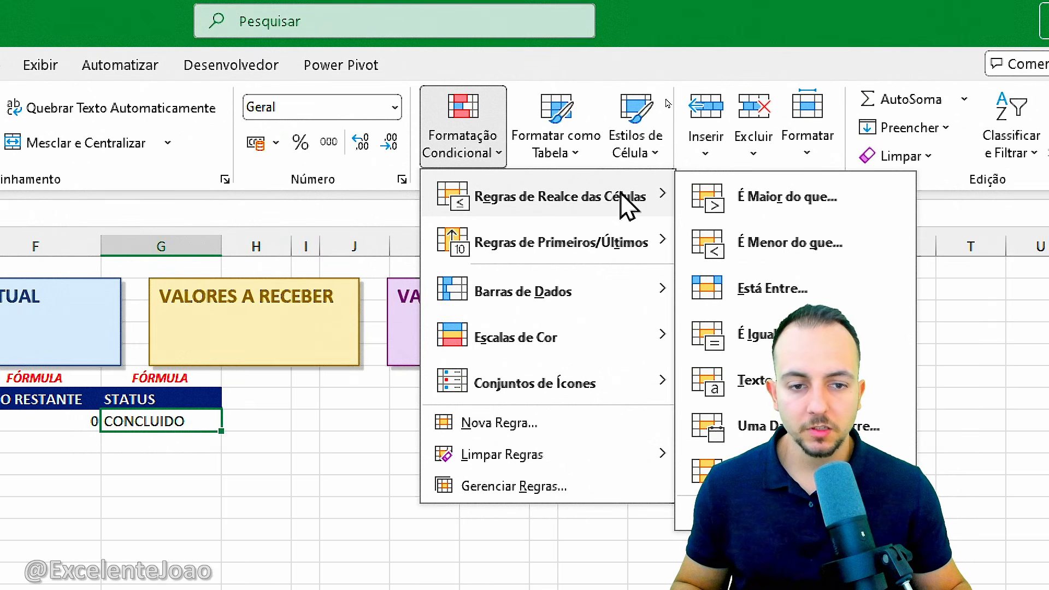
click(712, 335)
drag(204, 217, 549, 187)
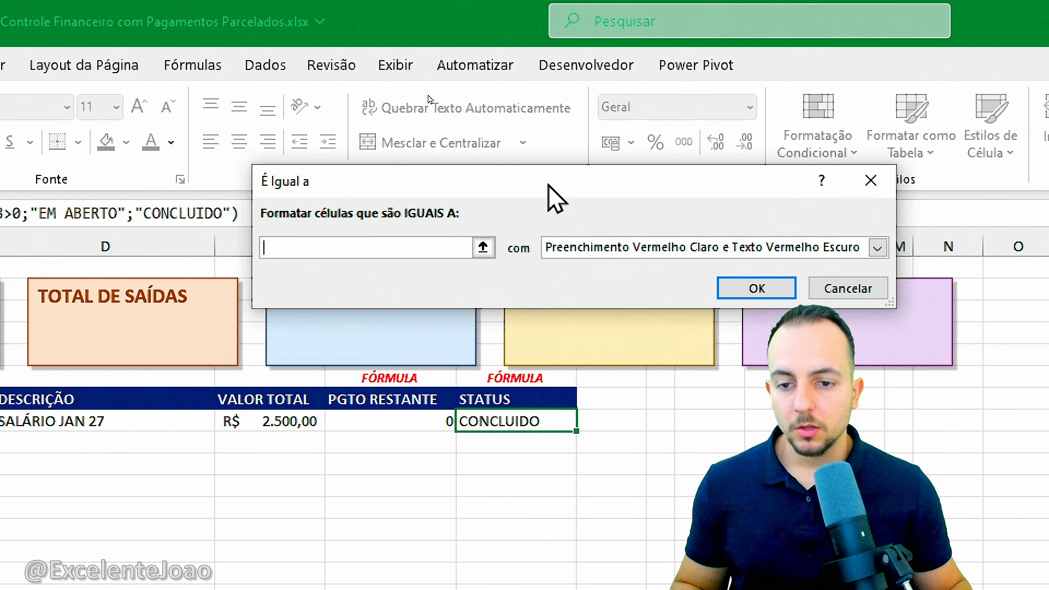
text(CONCLUIDO)
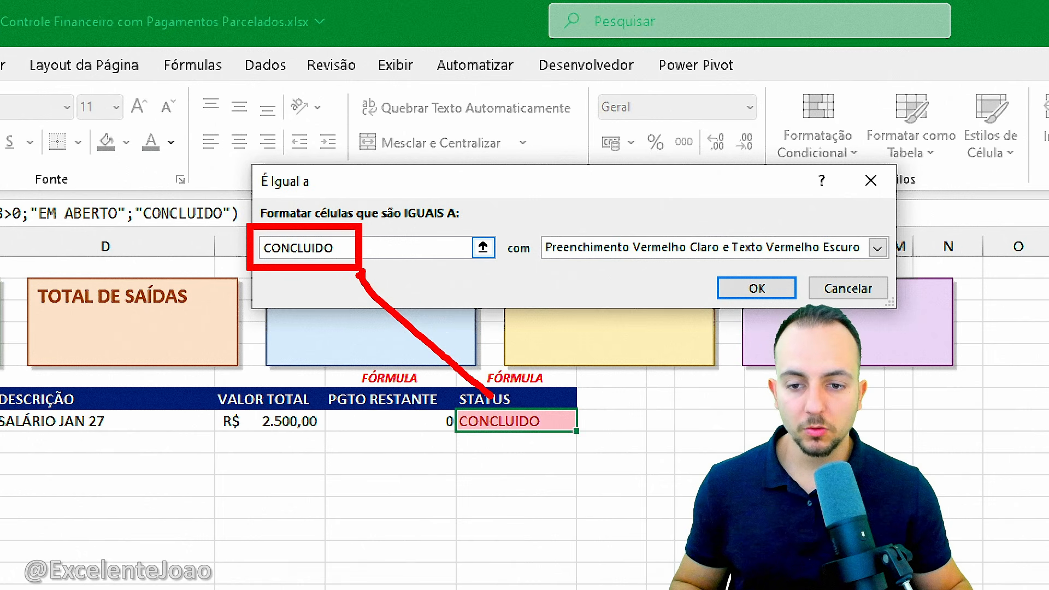
key(Escape)
click(622, 248)
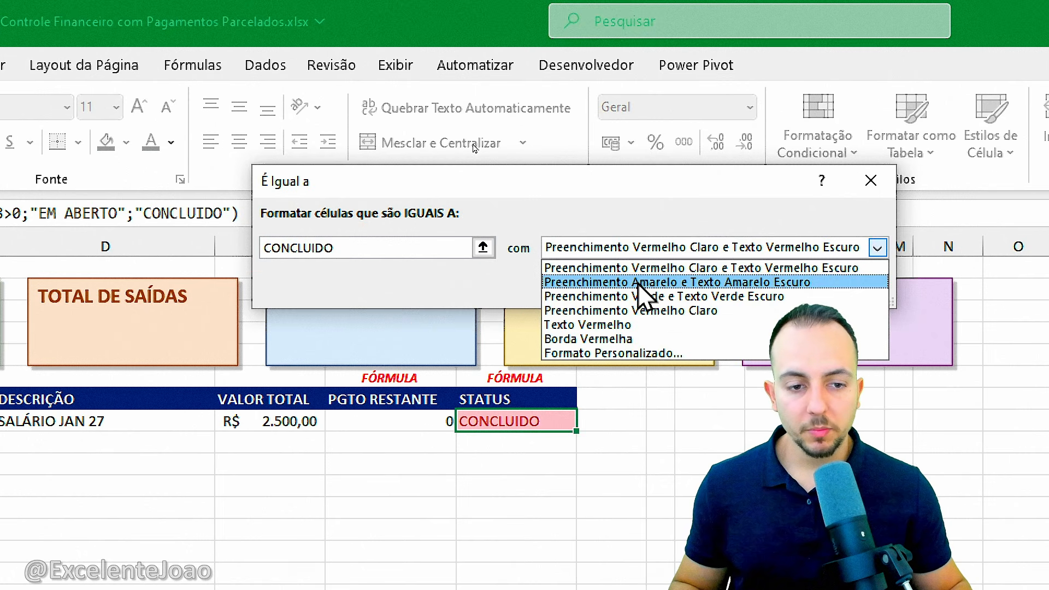
click(641, 292)
click(758, 286)
Step: Set the remaining payment in F8 to 123 to switch the status of the entry
click(437, 421)
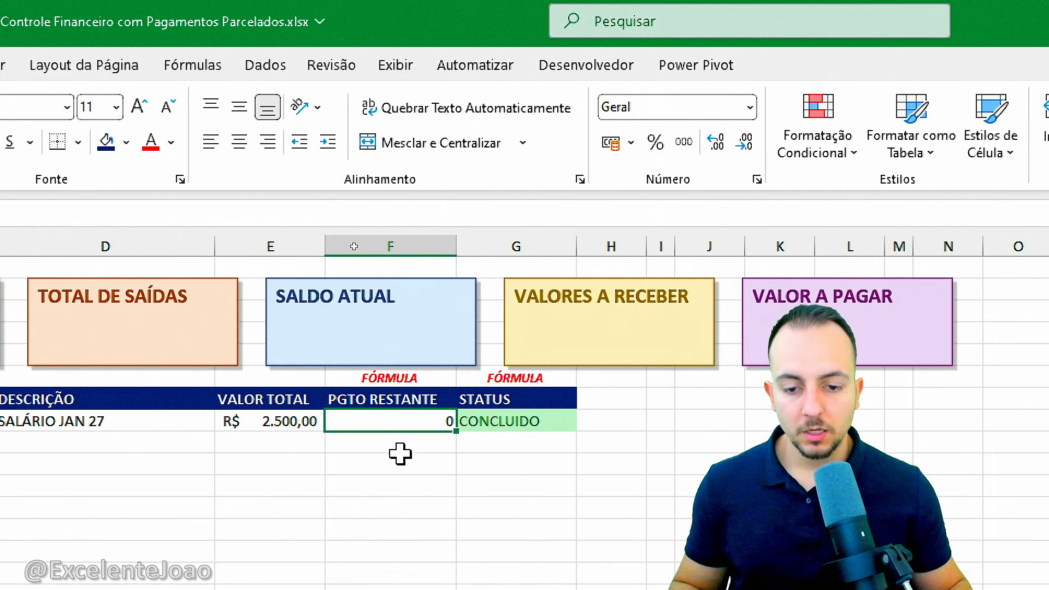
text(123)
key(Return)
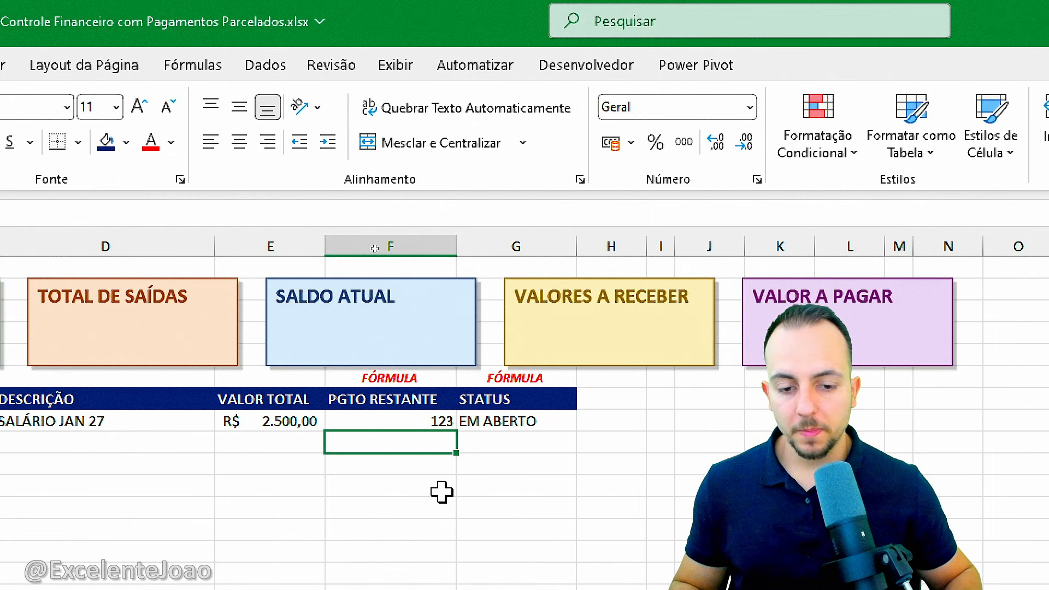
Step: Add a conditional formatting rule to G8 that gives cells equal to EM ABERTO a yellow fill with dark yellow text
click(552, 420)
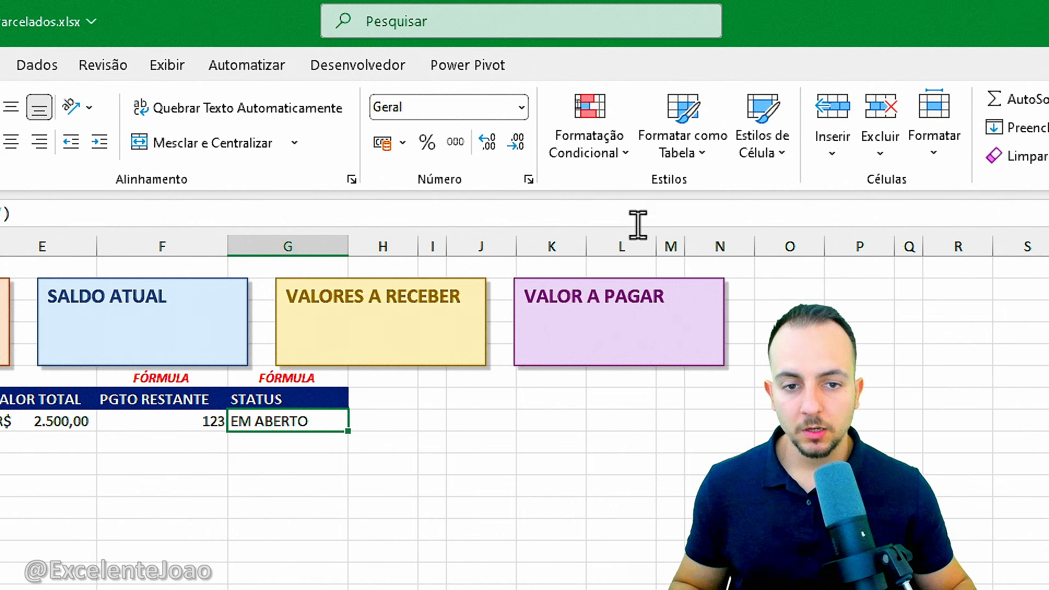
click(589, 143)
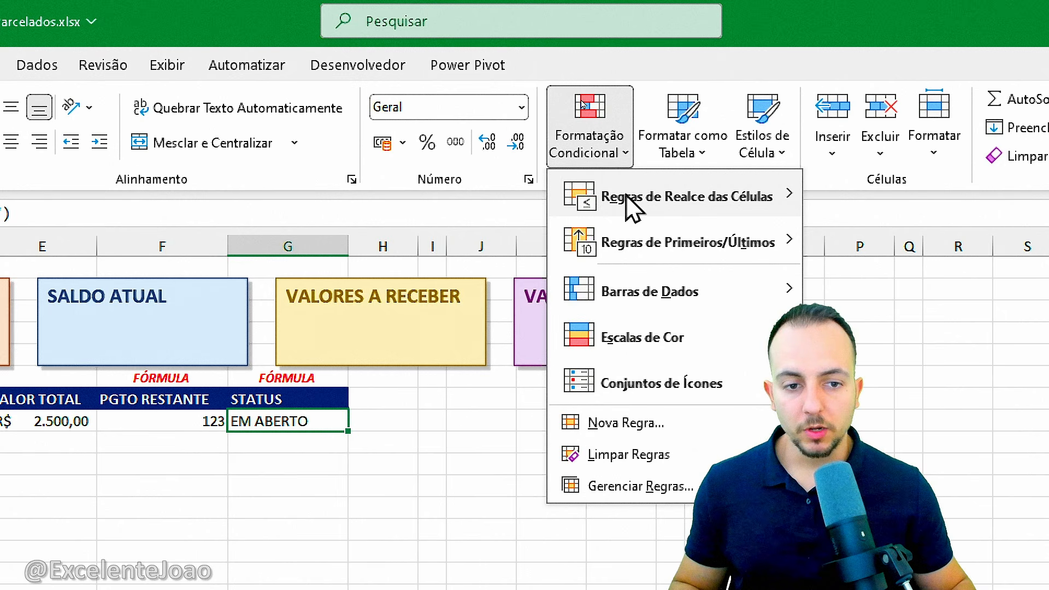
mouse_move(628, 199)
click(889, 317)
text(EM ABERTO)
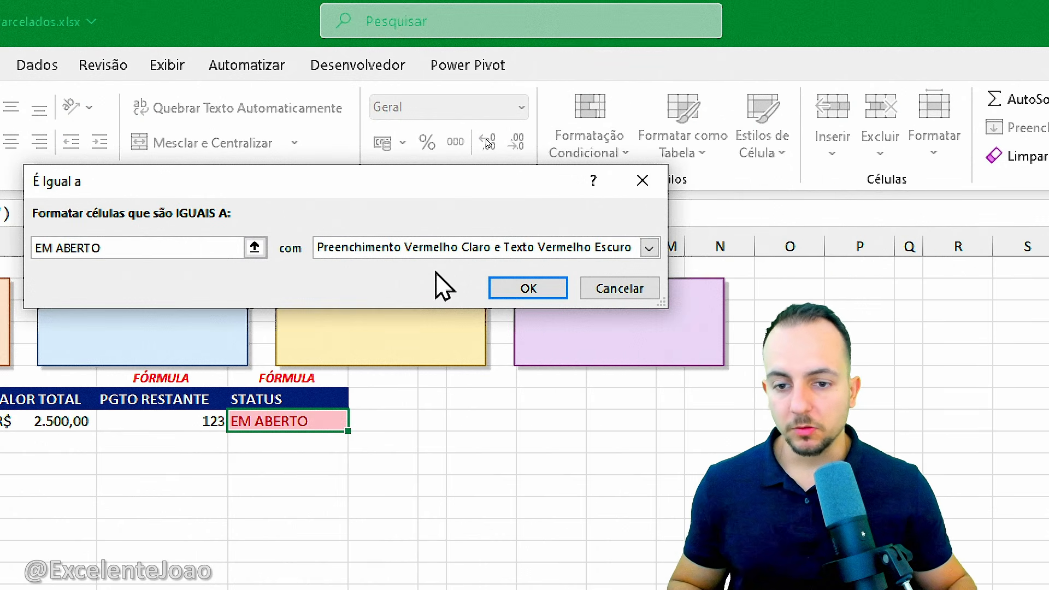
click(437, 248)
click(474, 281)
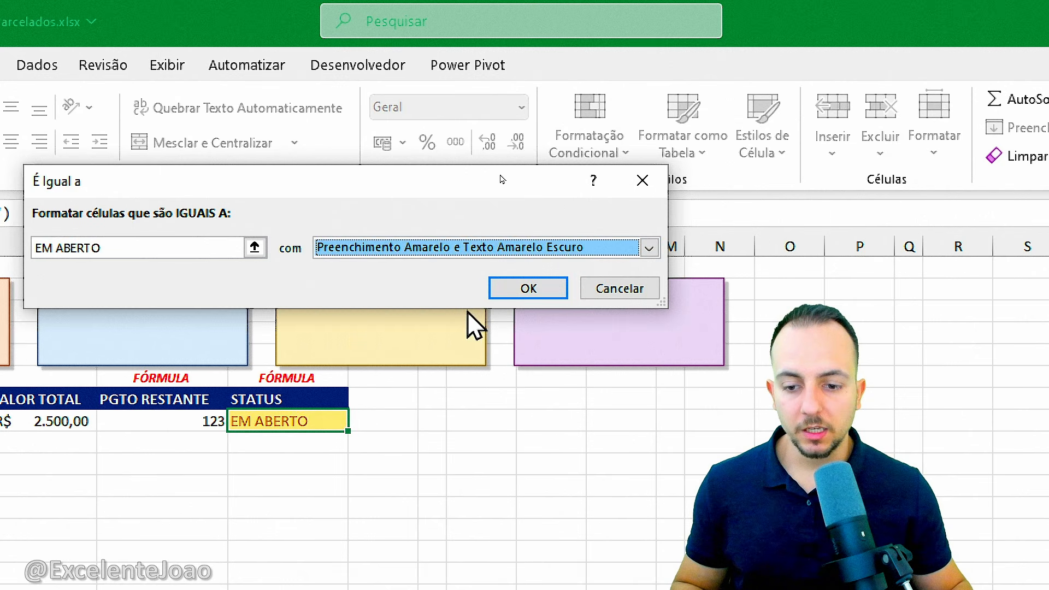
click(551, 288)
click(398, 501)
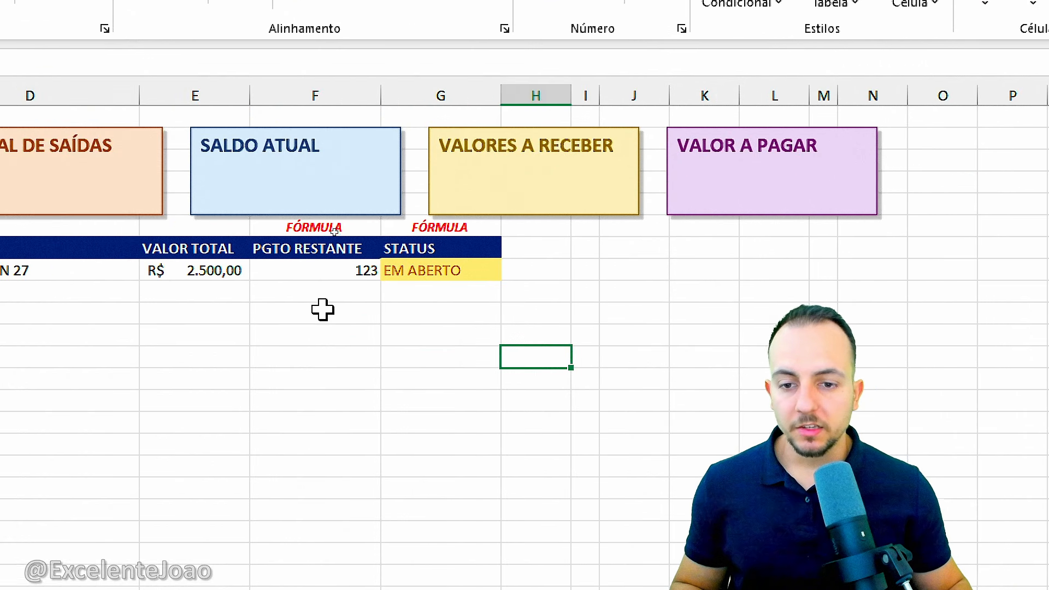
Step: Set the remaining payment in F8 back to 0 to switch the status of the entry
click(351, 272)
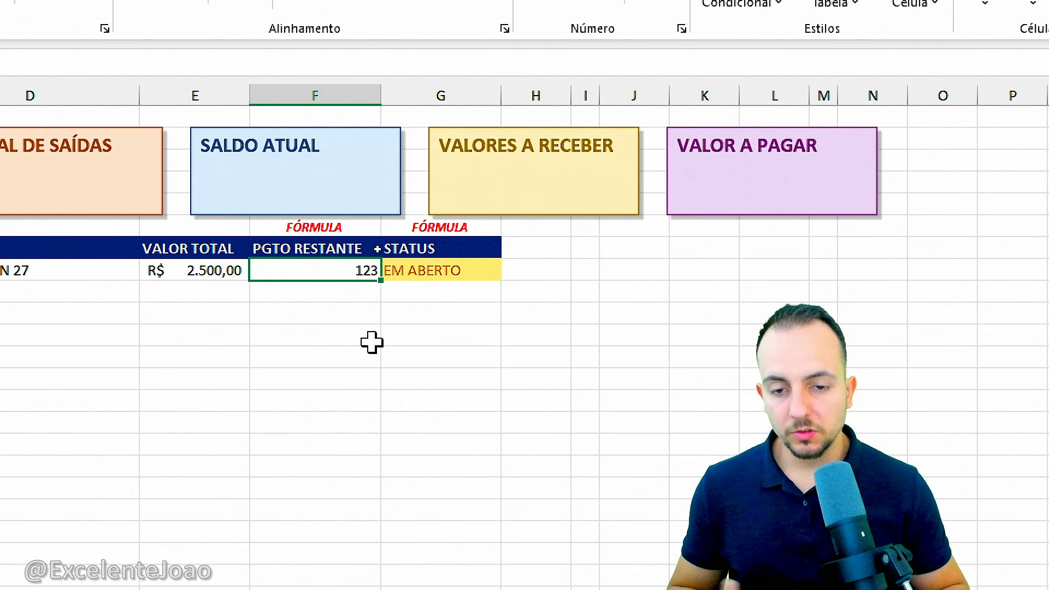
key(Delete)
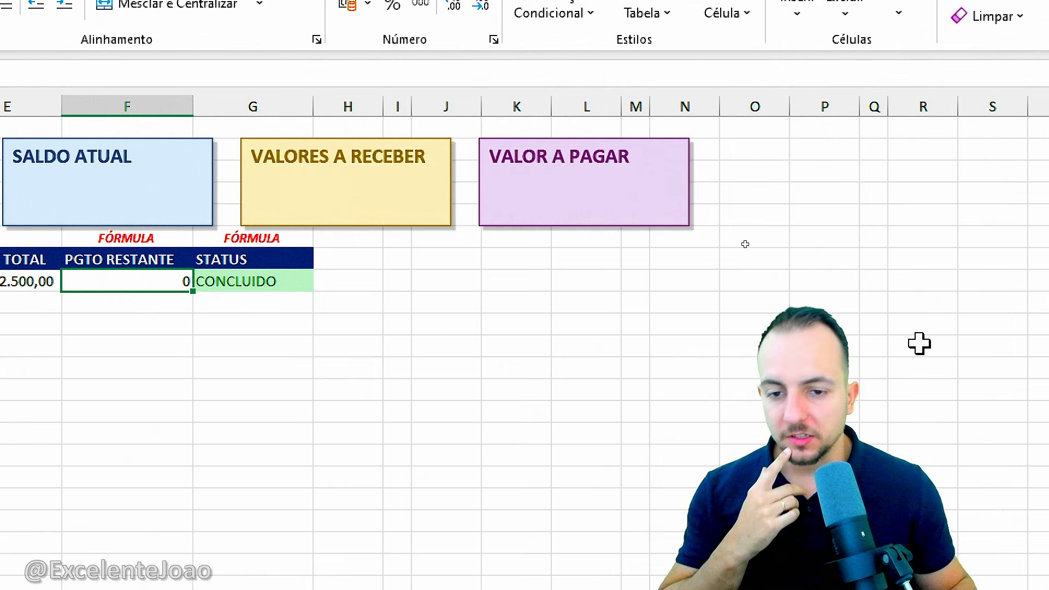
Step: Add the header "PGTO 1" in H7, directly after the STATUS column, for the first instalment payment
drag(365, 105, 844, 119)
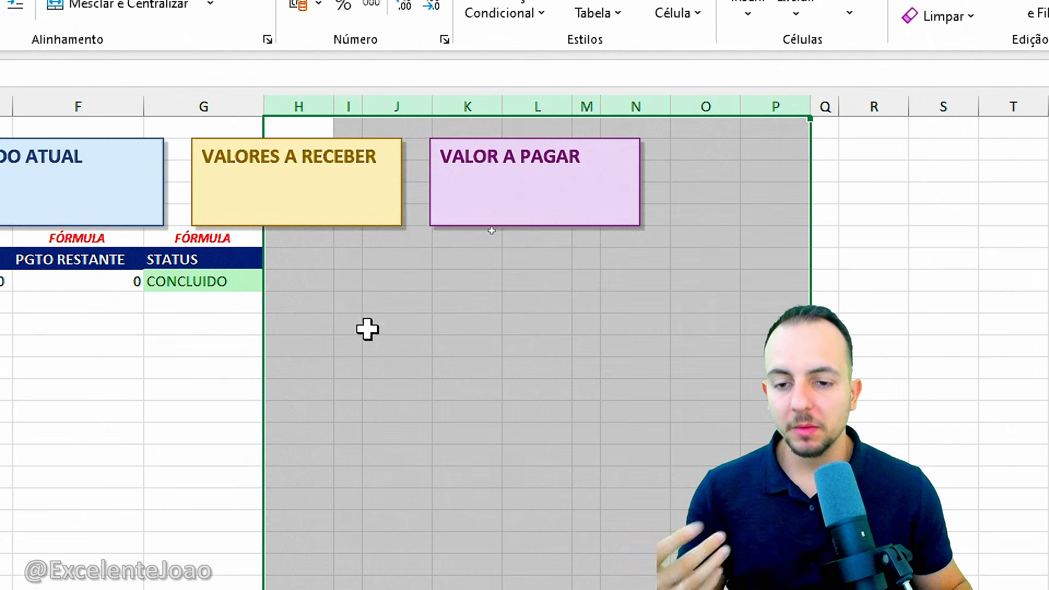
click(318, 261)
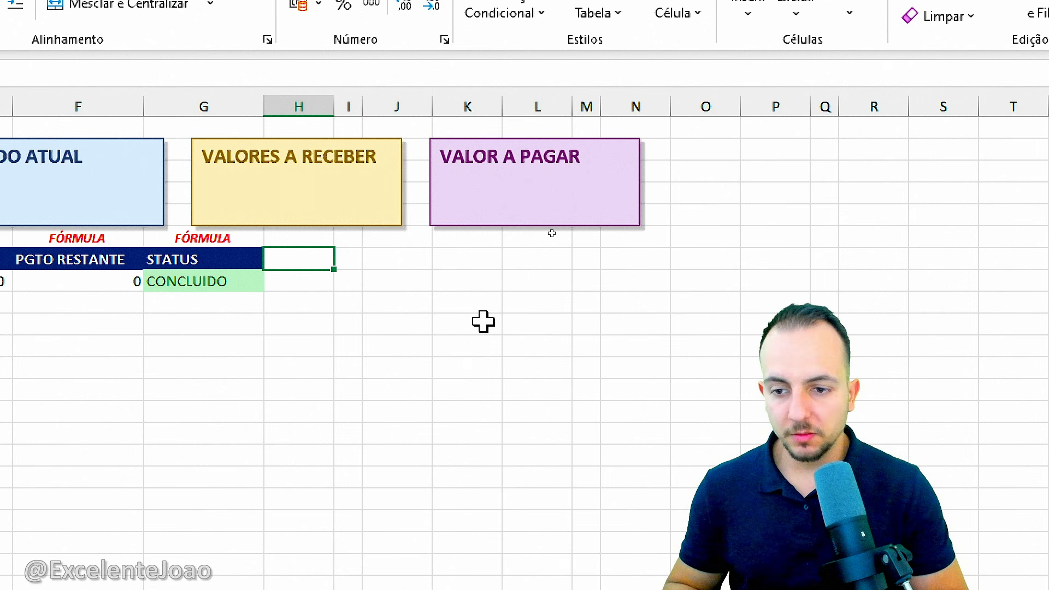
text(P)
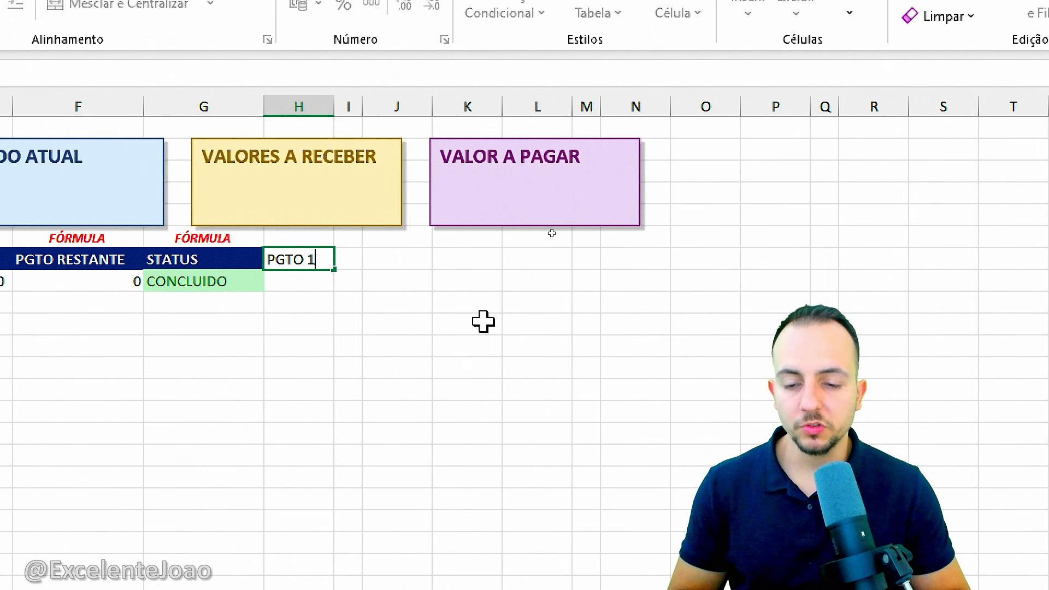
text(GTO 1)
key(Return)
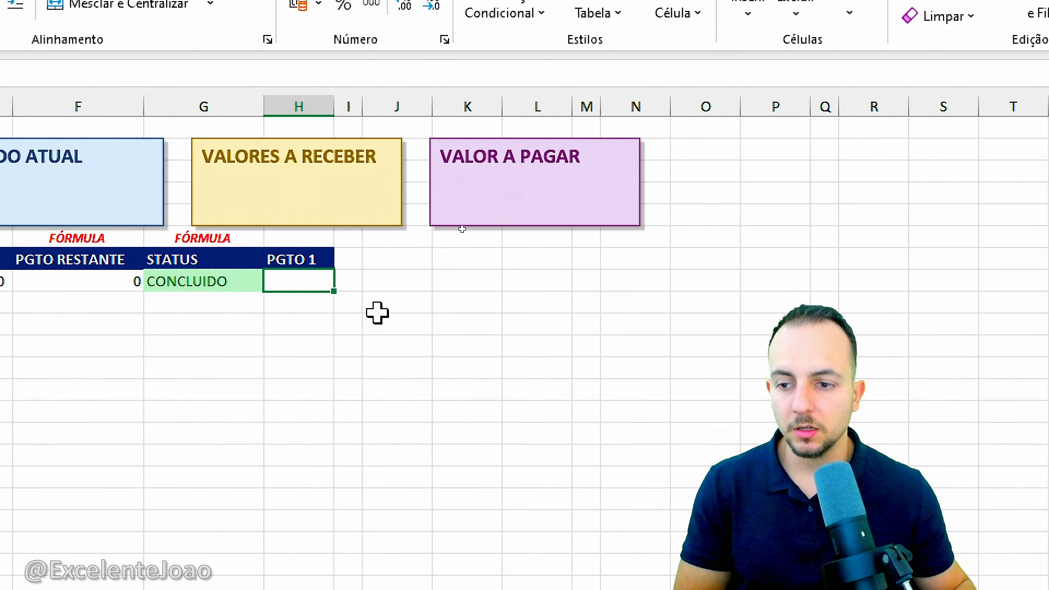
Step: Give the PGTO RESTANTE and STATUS headers in F7:G7 a lighter blue theme fill and dark blue text
click(91, 261)
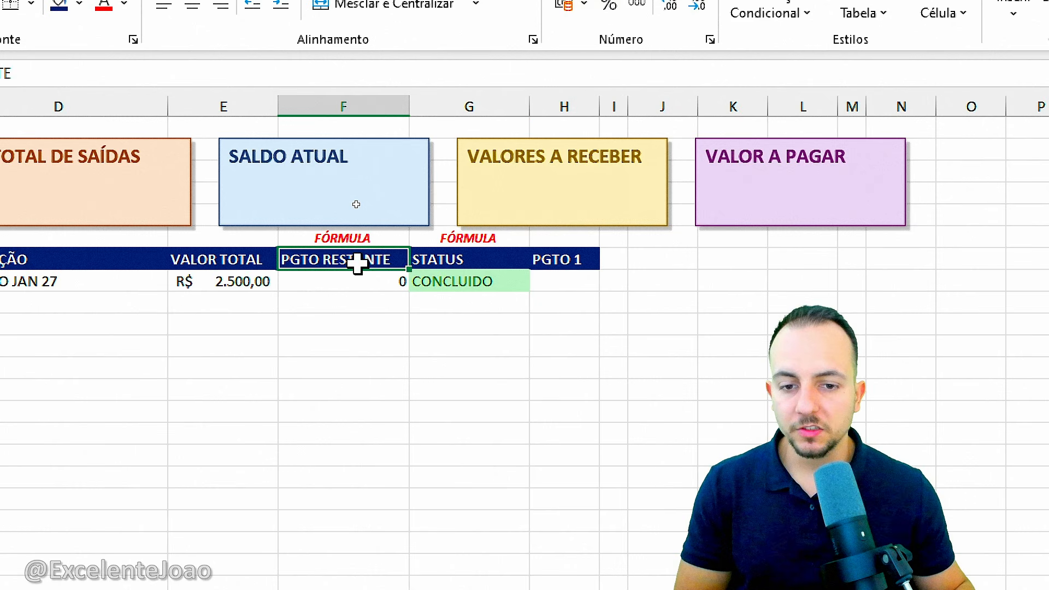
drag(357, 263, 410, 260)
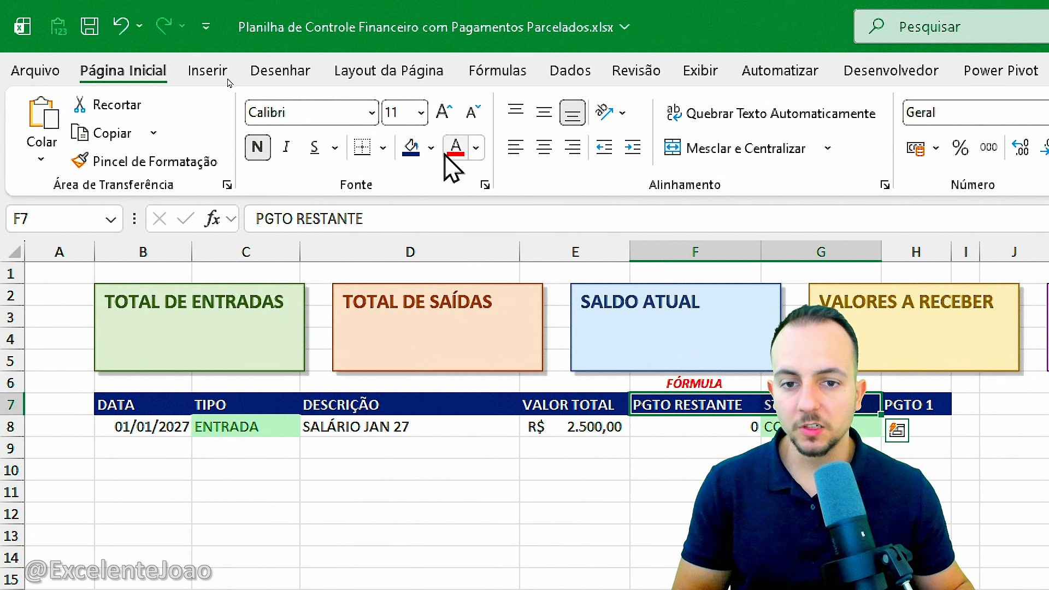
click(429, 148)
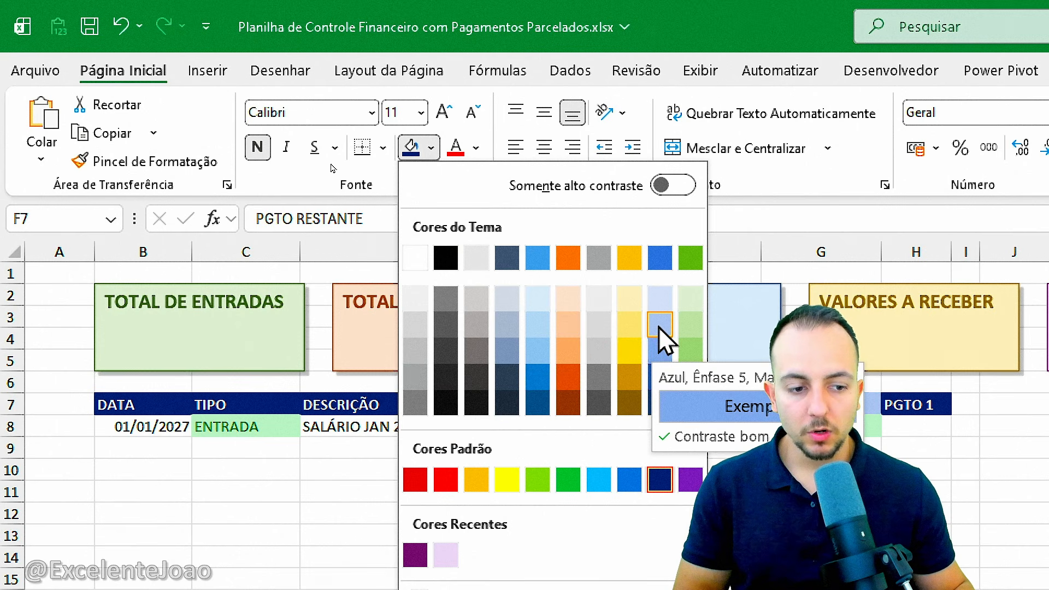
click(660, 349)
click(476, 150)
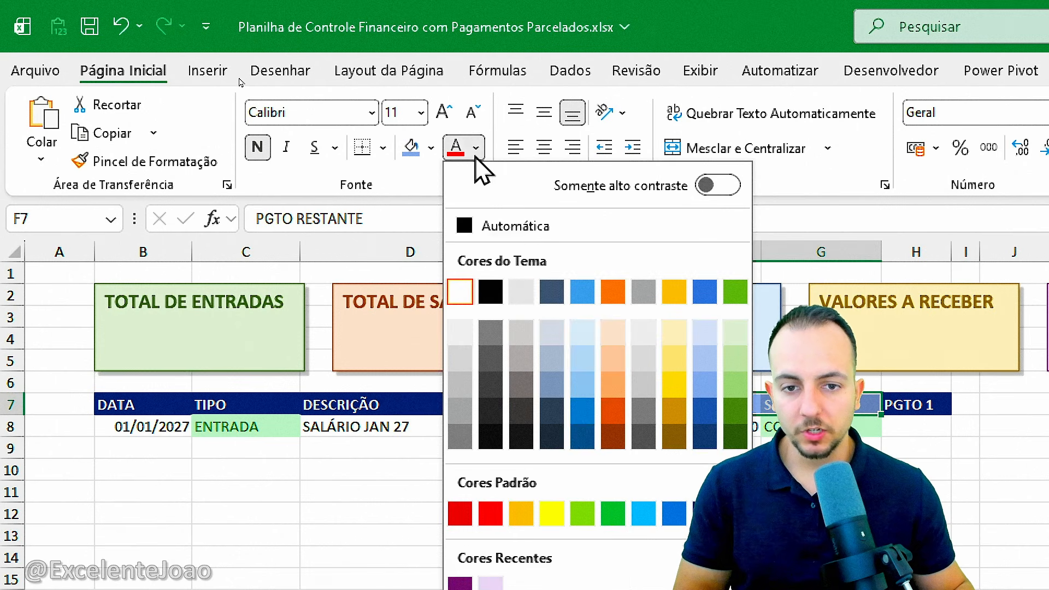
click(705, 514)
click(704, 515)
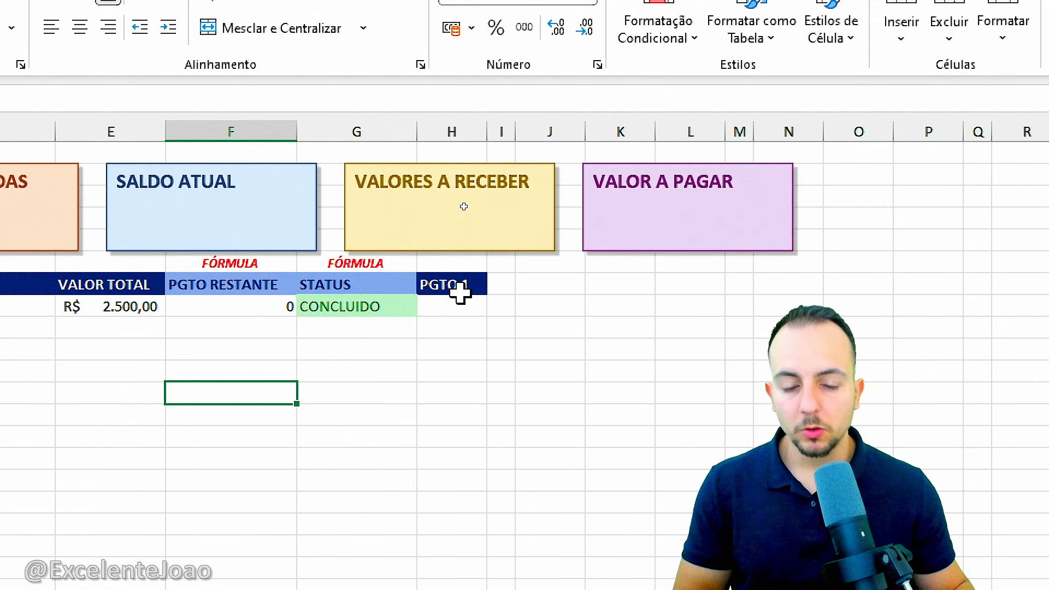
Step: Widen column H, which holds the PGTO 1 header, to about the width of the STATUS column
click(920, 352)
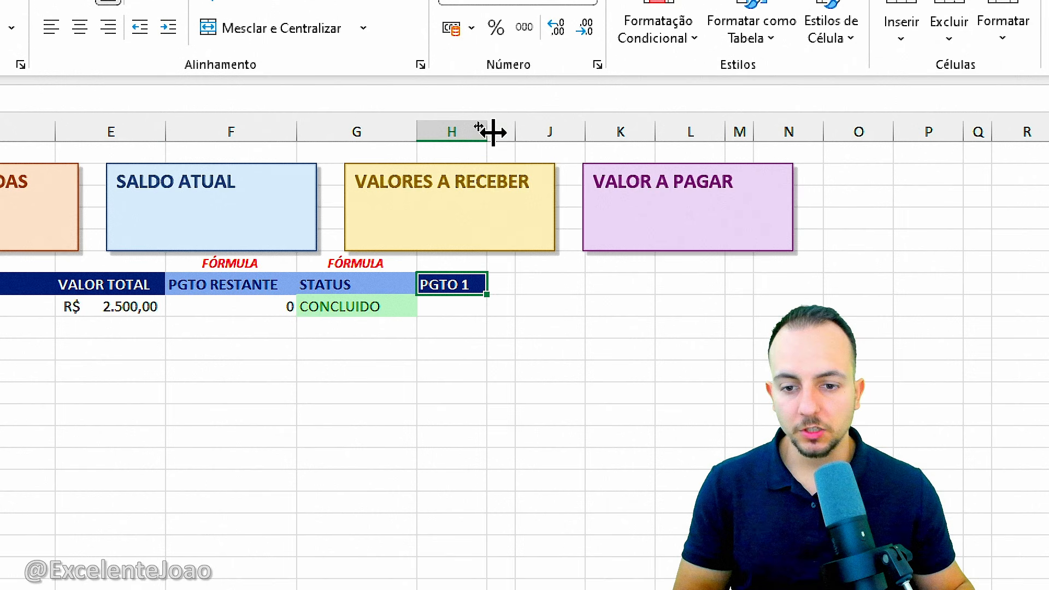
drag(493, 133, 536, 140)
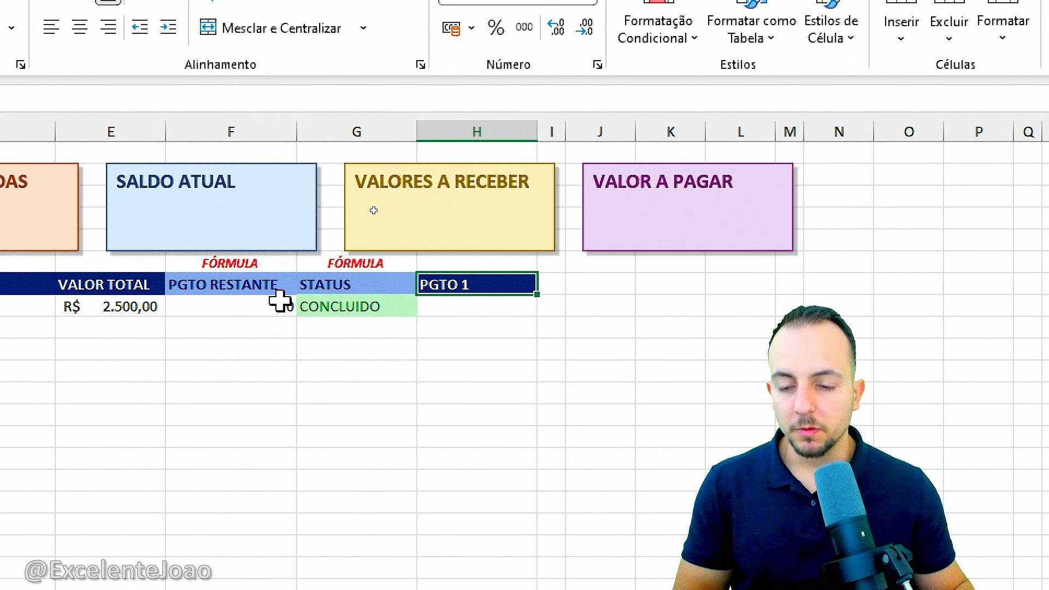
Step: Select the remaining payment cell F8
click(235, 306)
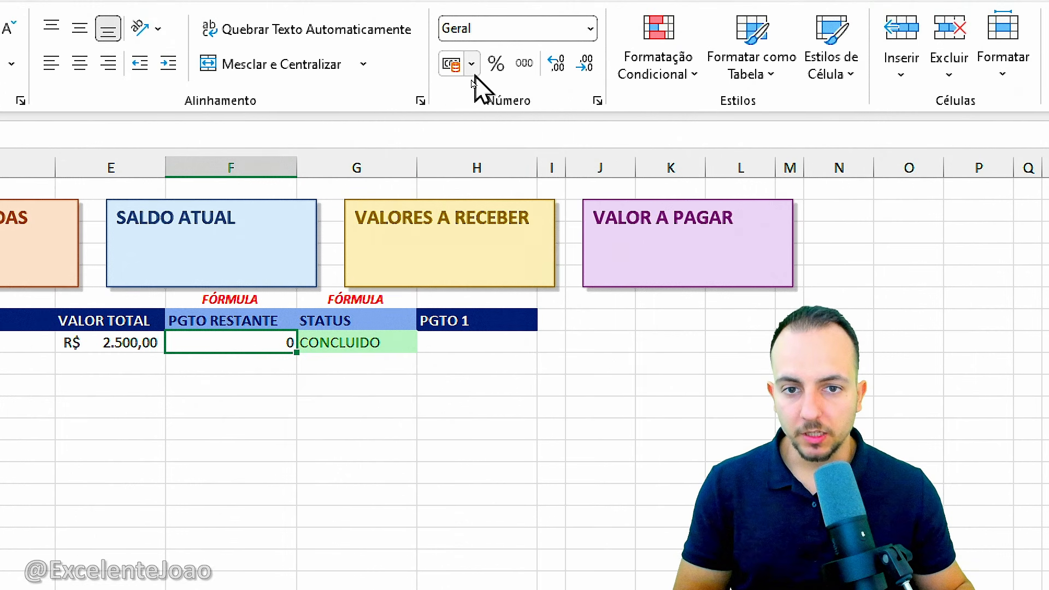
Step: Apply the R$ accounting format to the PGTO RESTANTE cell F8 and the PGTO 1 cell H8
click(471, 44)
click(481, 95)
click(452, 337)
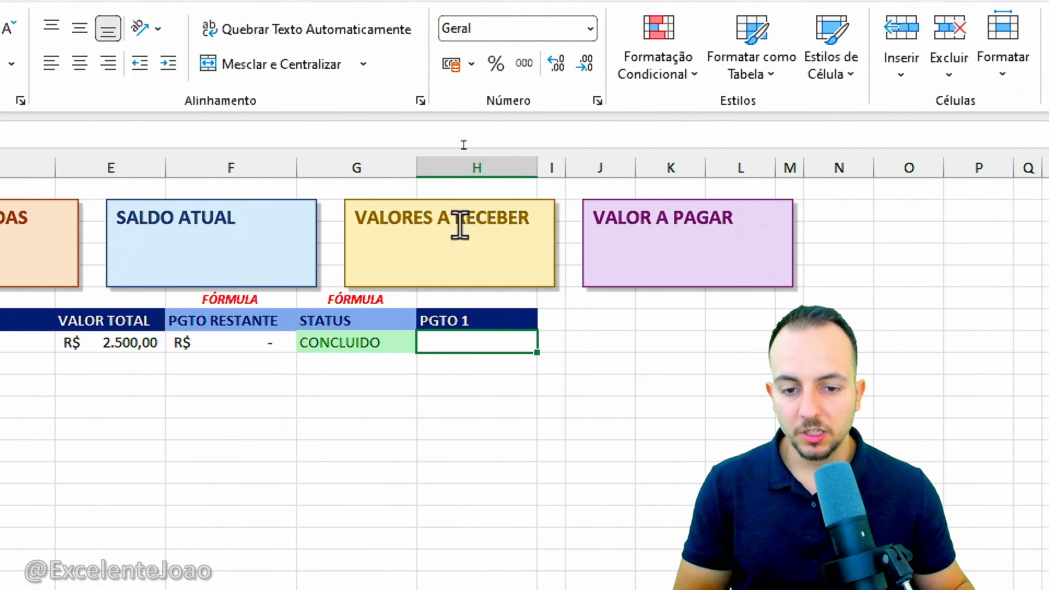
click(470, 65)
click(491, 96)
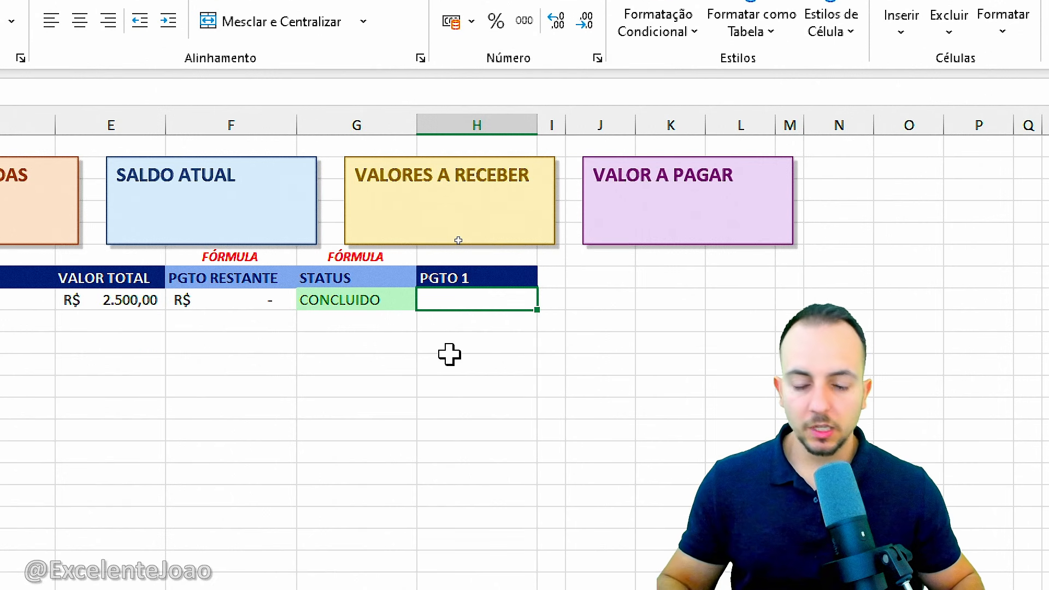
Step: Enter 2.000 as the PGTO 1 amount in H8 and narrow column H to just fit the value
text(2.)
text(000)
key(Return)
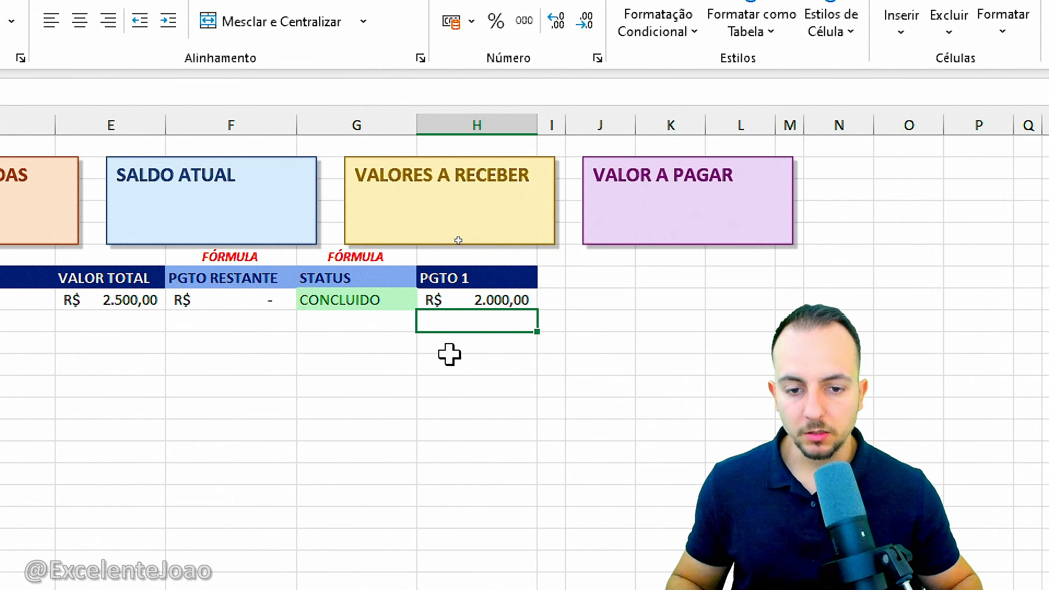
drag(538, 130, 502, 131)
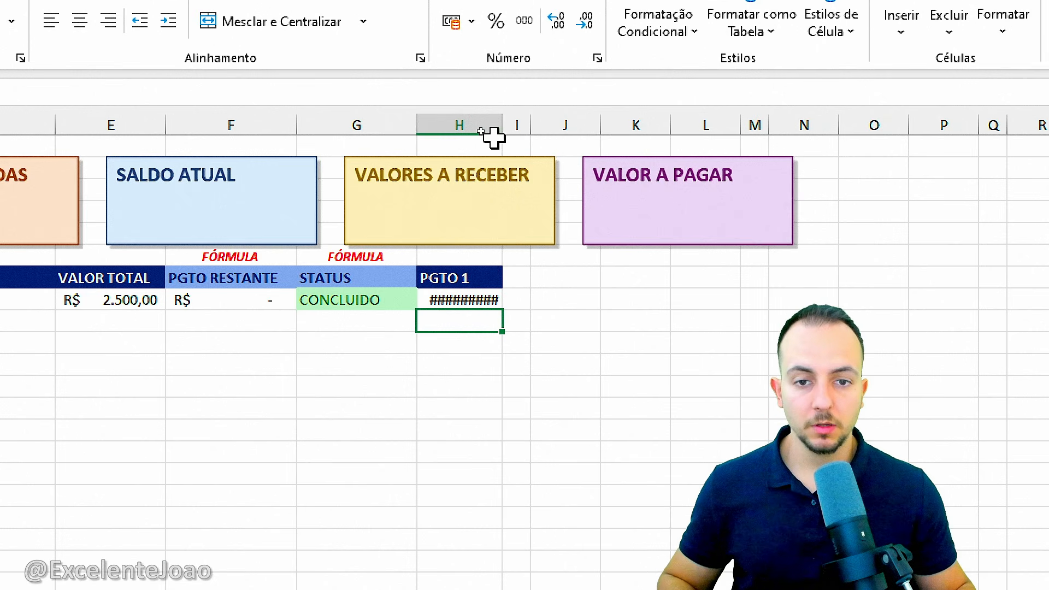
drag(498, 127, 520, 127)
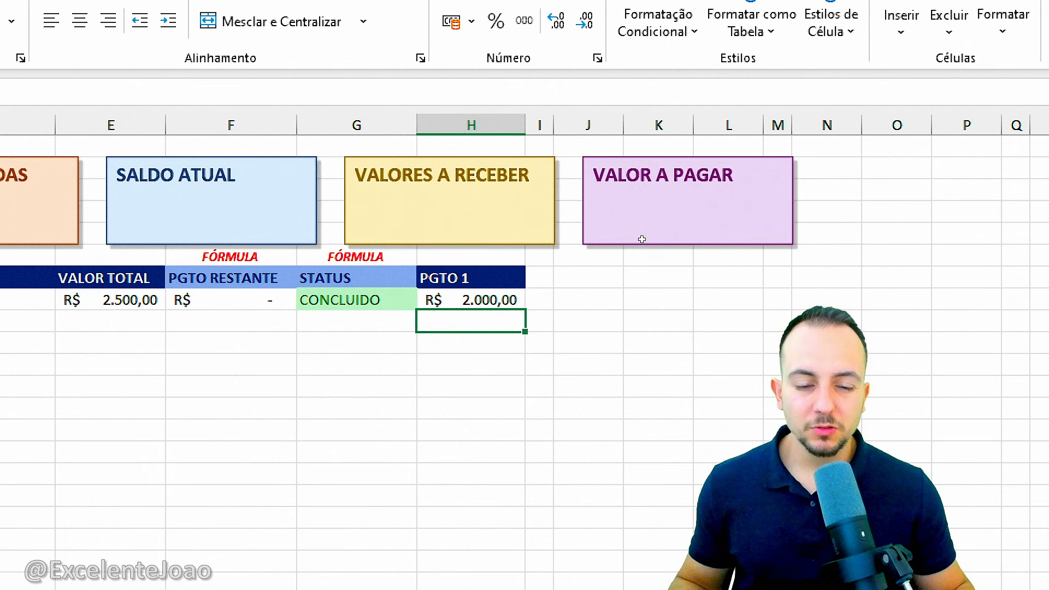
Step: Fill the whole of column H across to column S, creating the payment columns PGTO 2 through PGTO 12 with matching width and formatting
click(494, 125)
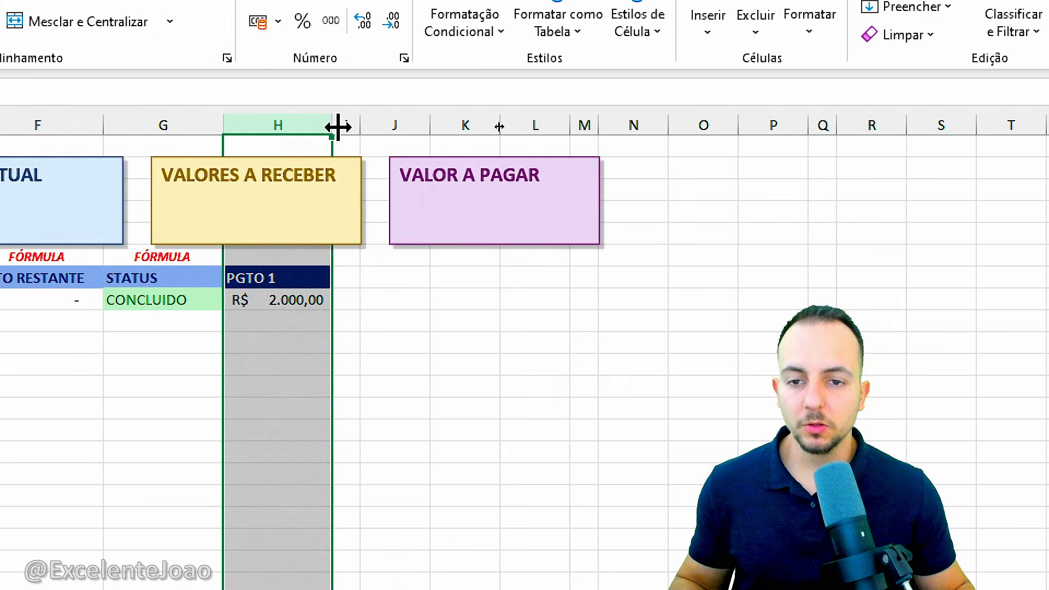
click(347, 126)
click(403, 125)
click(468, 125)
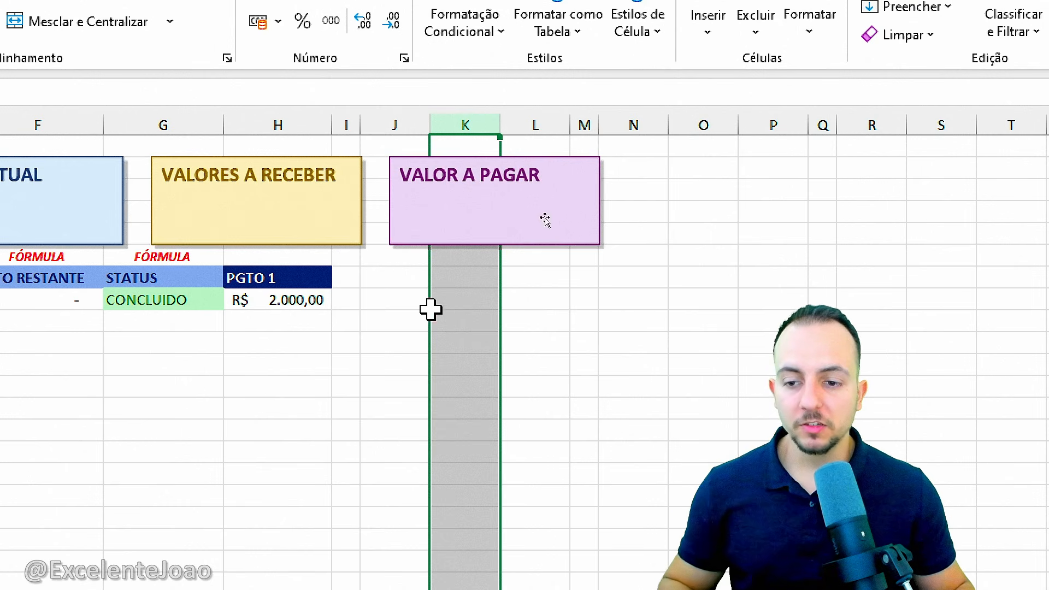
click(290, 121)
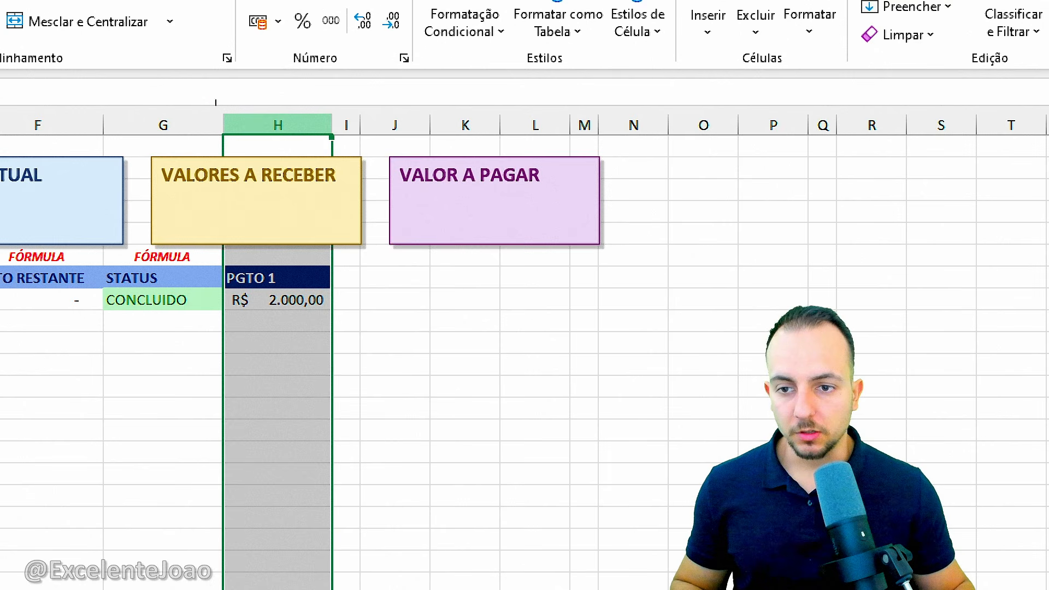
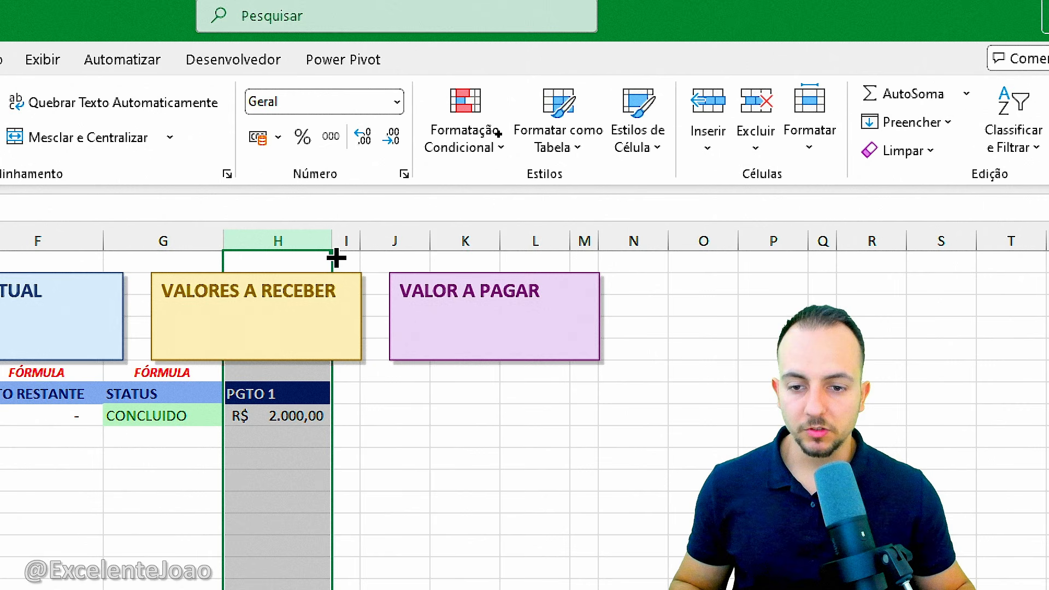
drag(339, 255, 726, 263)
drag(838, 270, 957, 276)
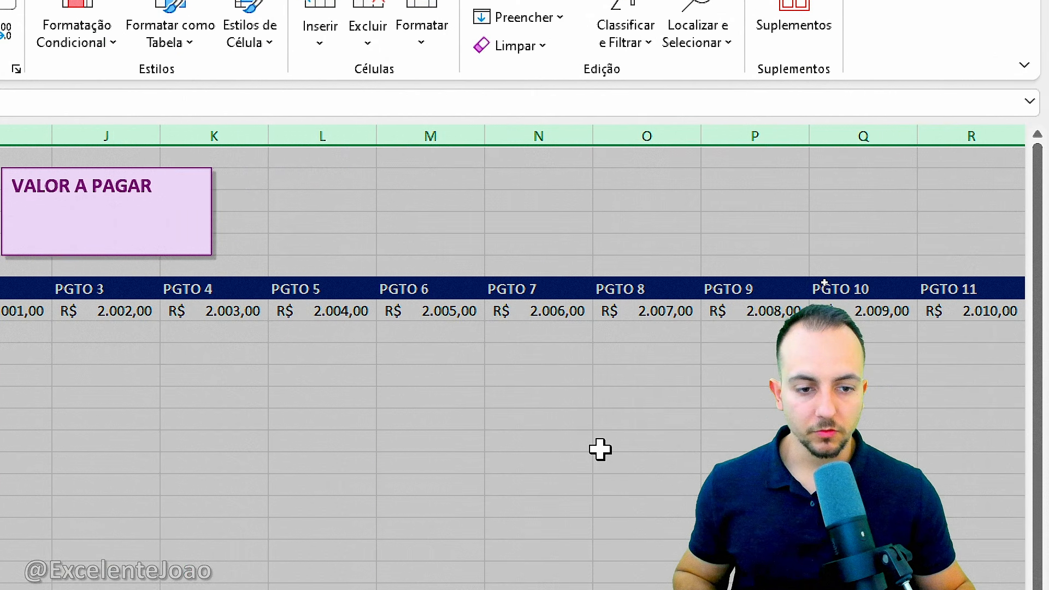
scroll(600, 449, right, 4)
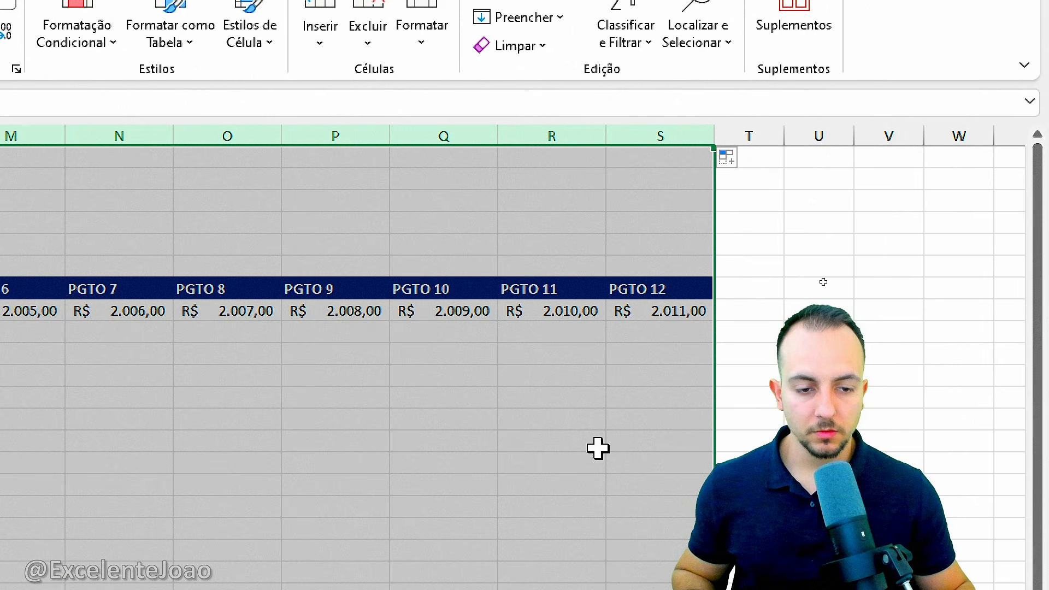
scroll(597, 444, left, 4)
click(456, 414)
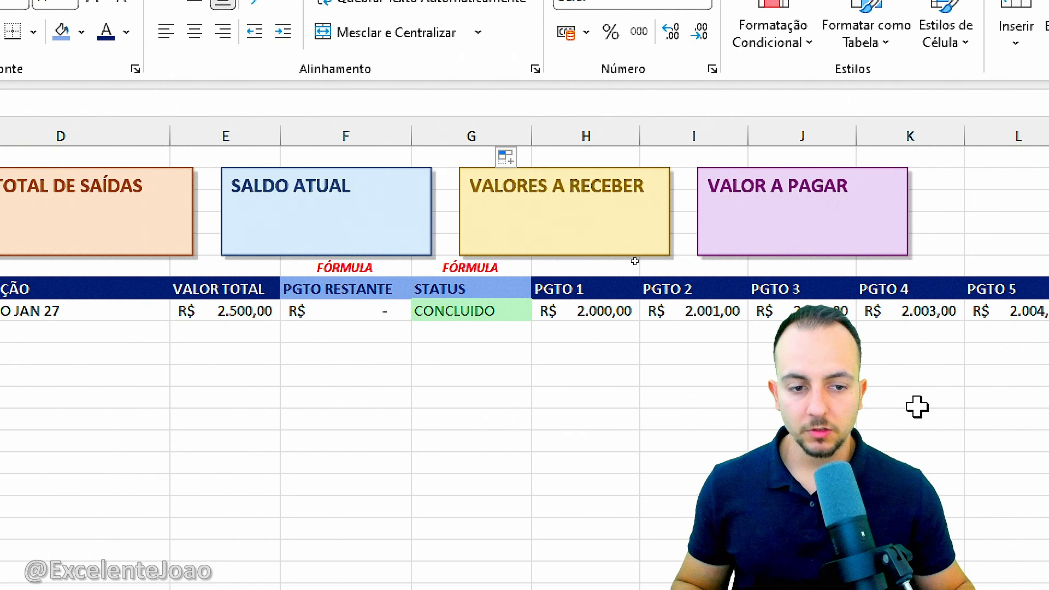
Step: Clear the payment amounts under PGTO 1 to PGTO 12 in H8:S8
drag(614, 308, 750, 314)
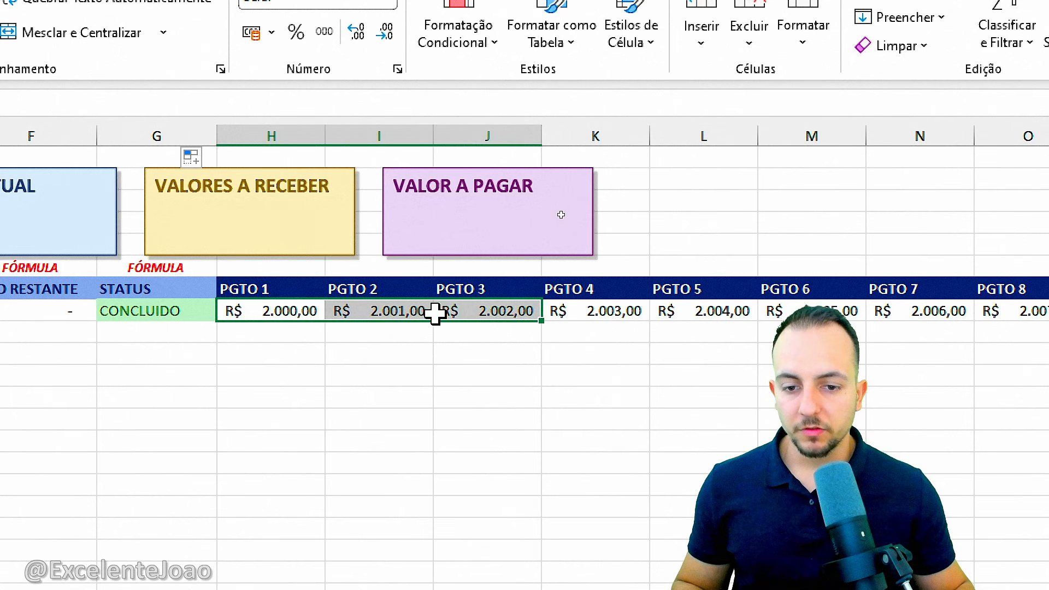
drag(435, 313, 1036, 319)
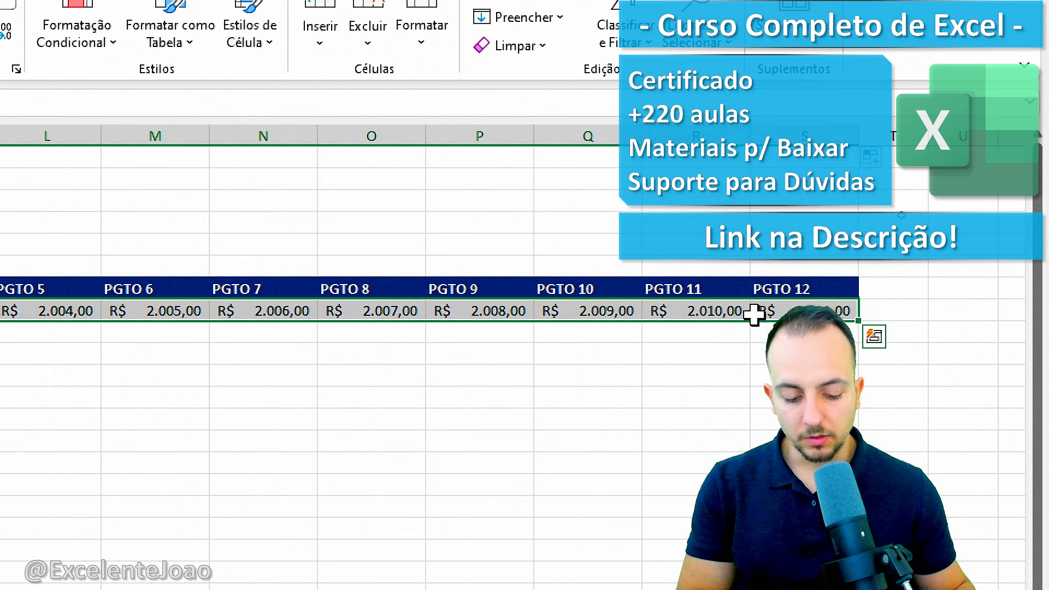
key(Delete)
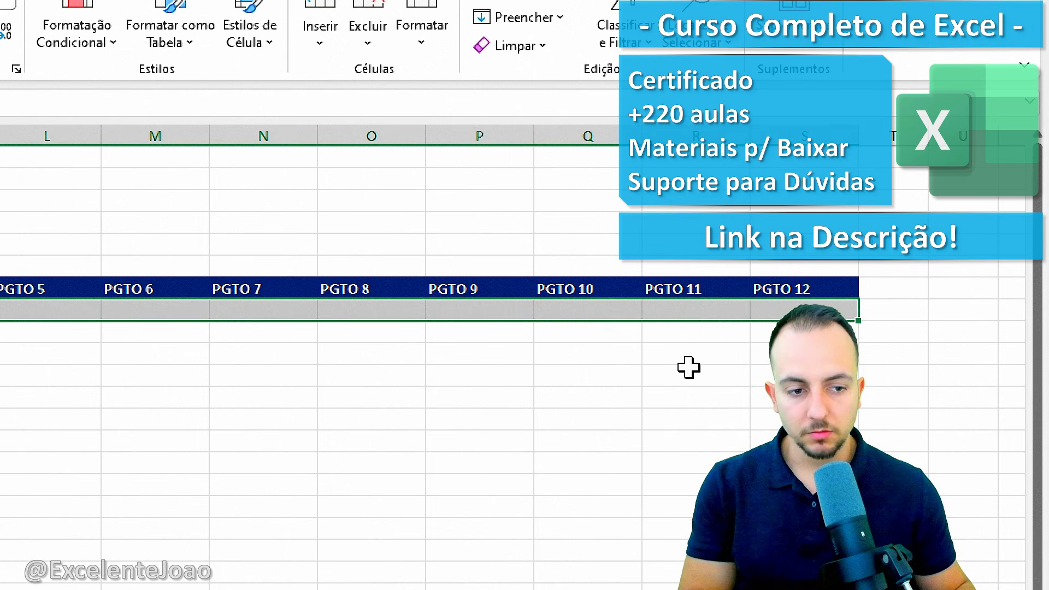
click(686, 372)
scroll(401, 365, left, 2)
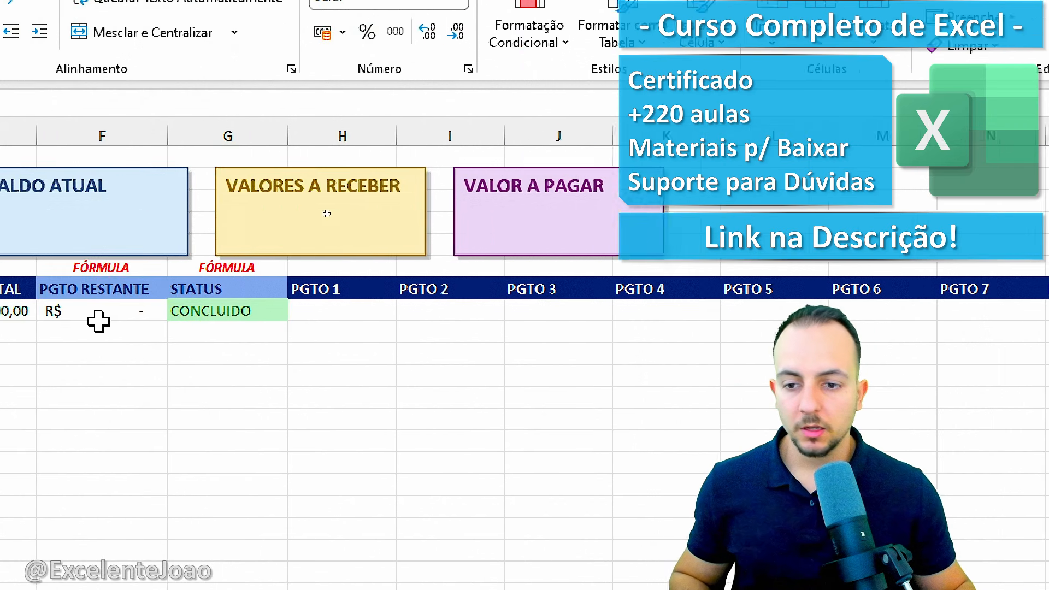
Step: Enter the formula =E8-SOMA(H8:S8) in the PGTO RESTANTE cell F8, accepting the proposed bracket correction
click(444, 315)
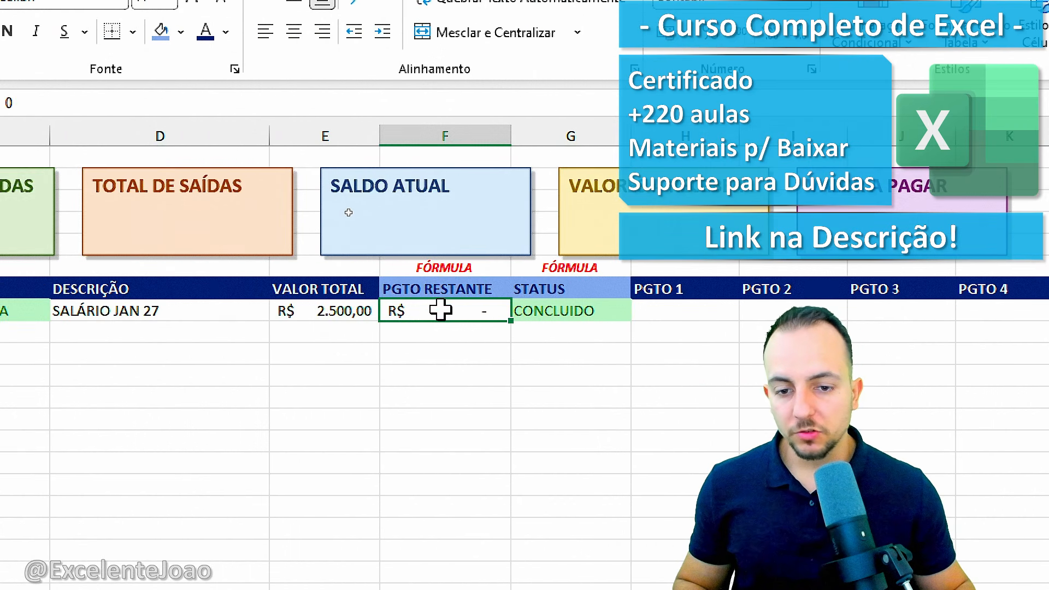
mouse_move(440, 279)
mouse_down()
mouse_move(503, 335)
mouse_move(387, 303)
mouse_up()
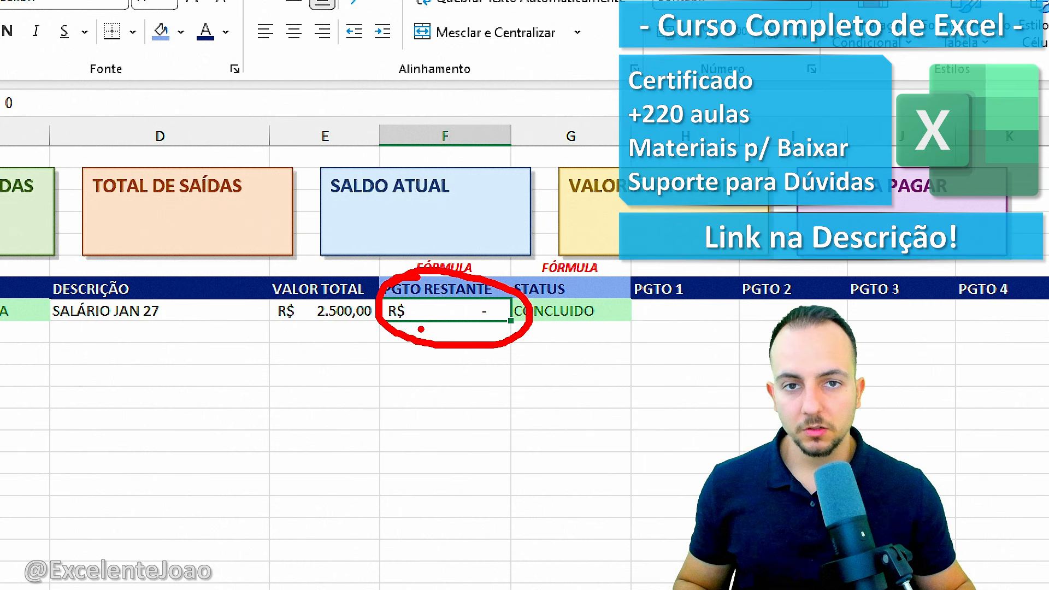
key(Escape)
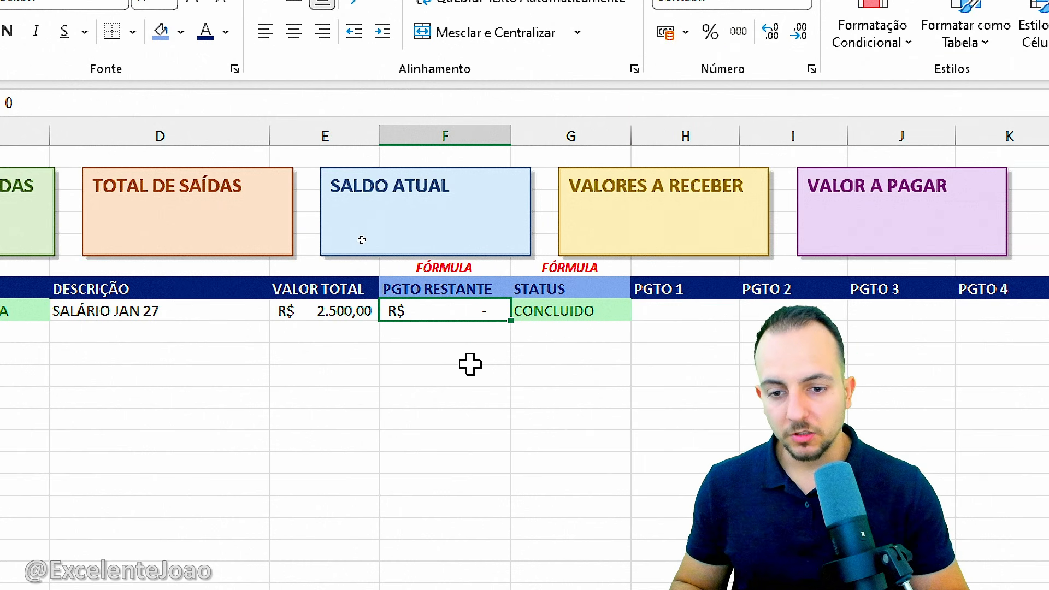
text(=)
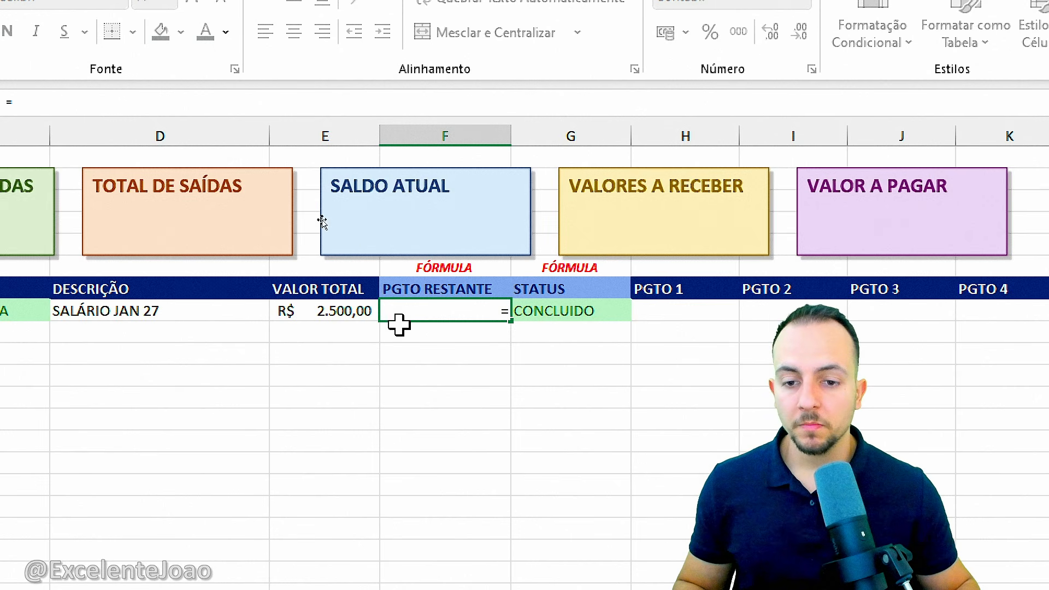
click(327, 313)
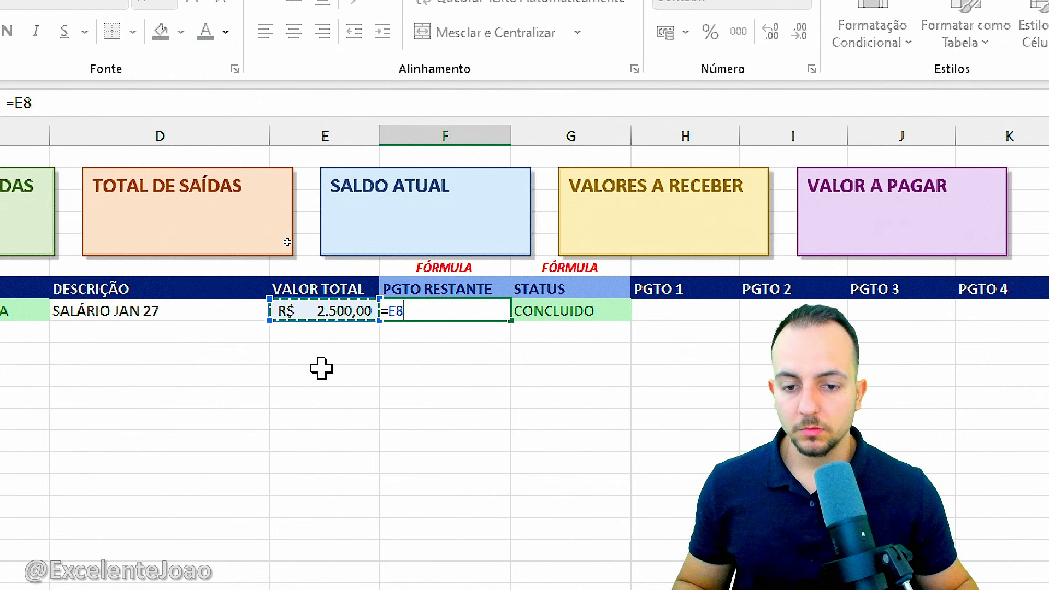
text(-)
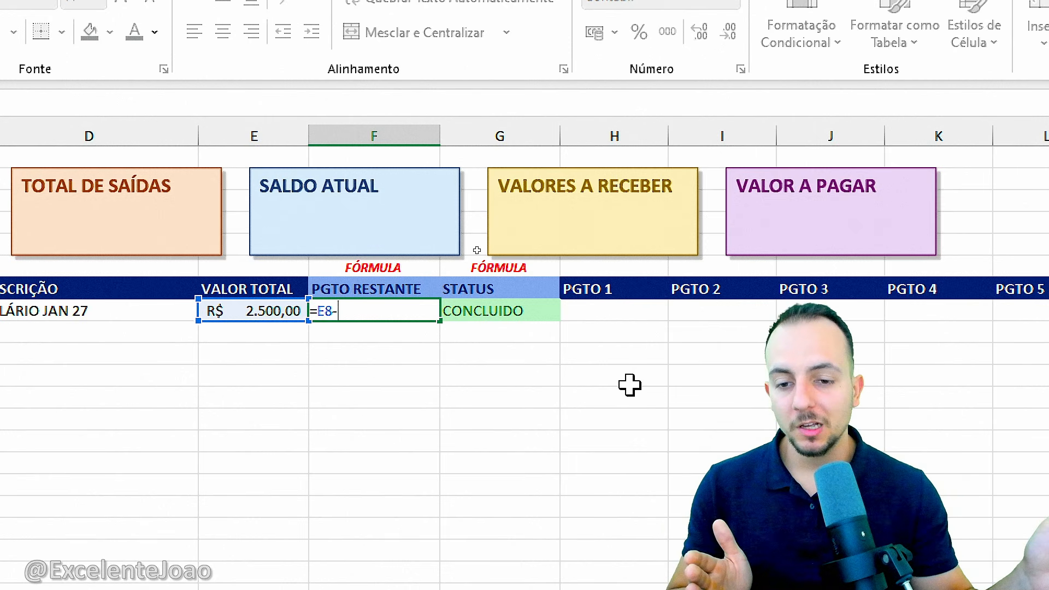
text(SOMA)
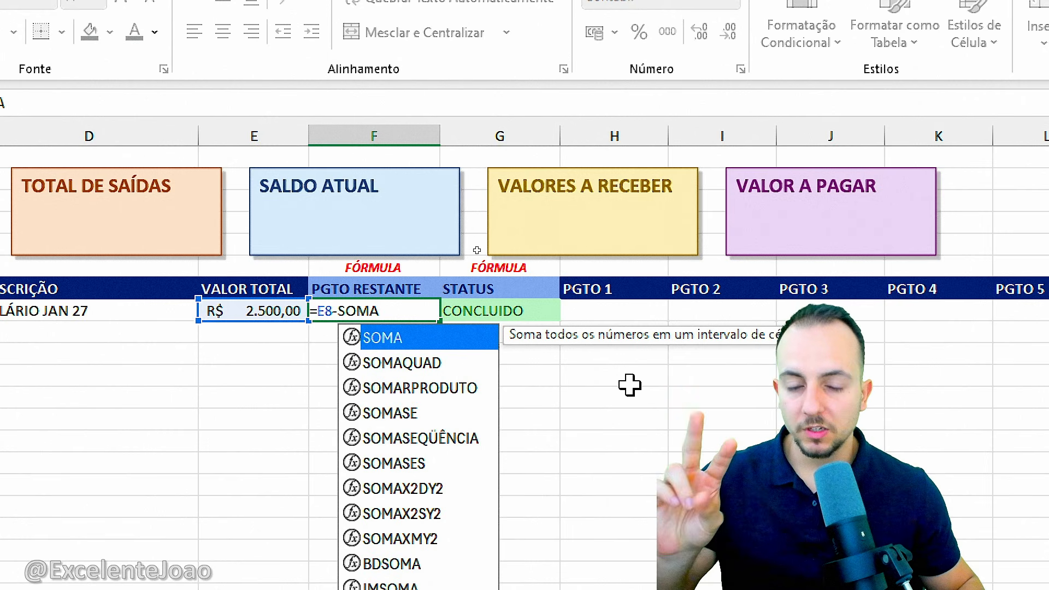
double_click(438, 342)
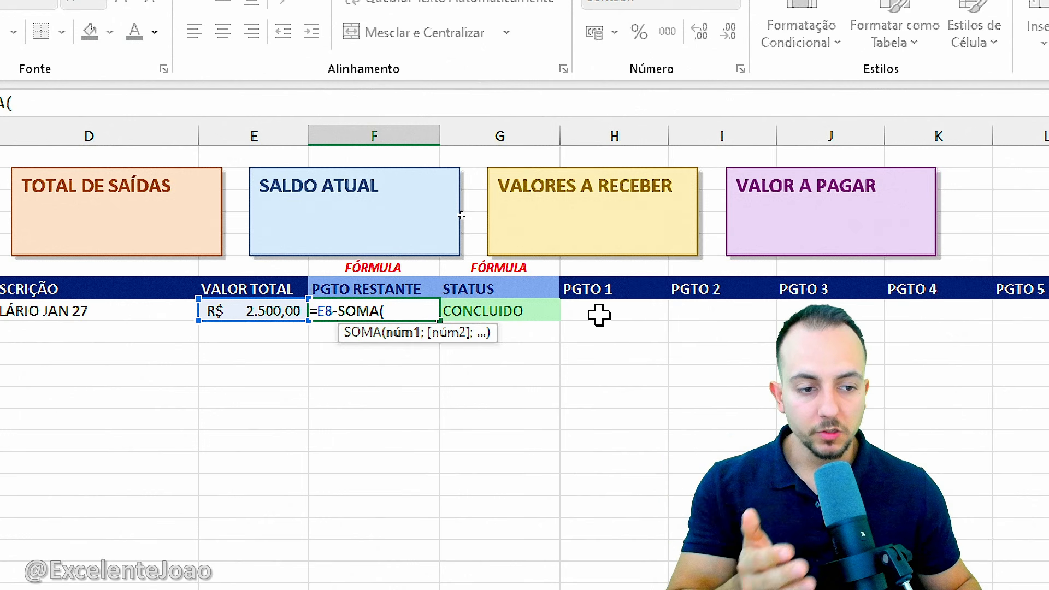
drag(599, 314, 1048, 314)
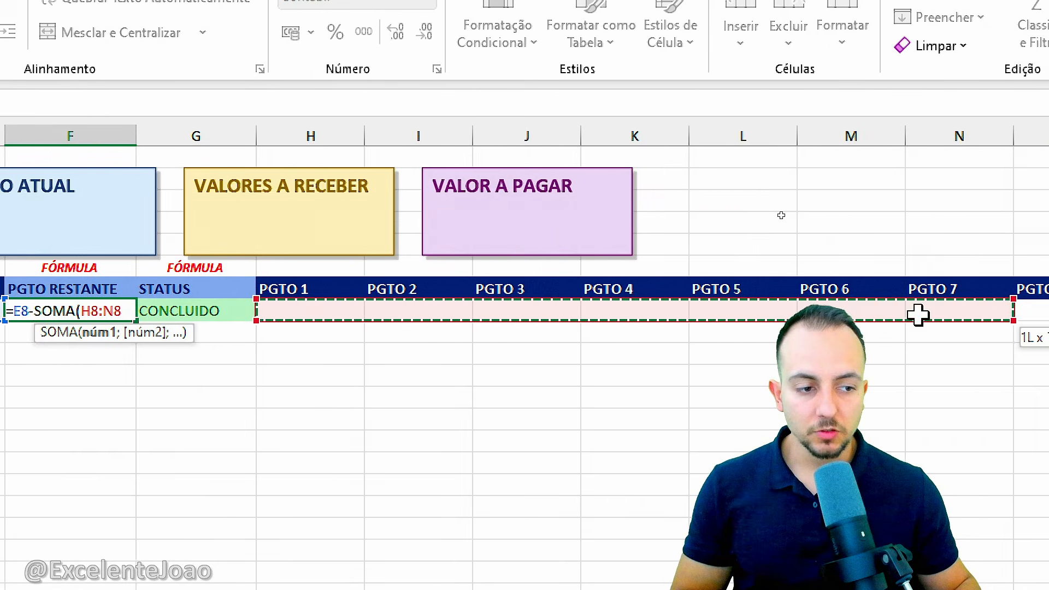
drag(918, 314, 1048, 306)
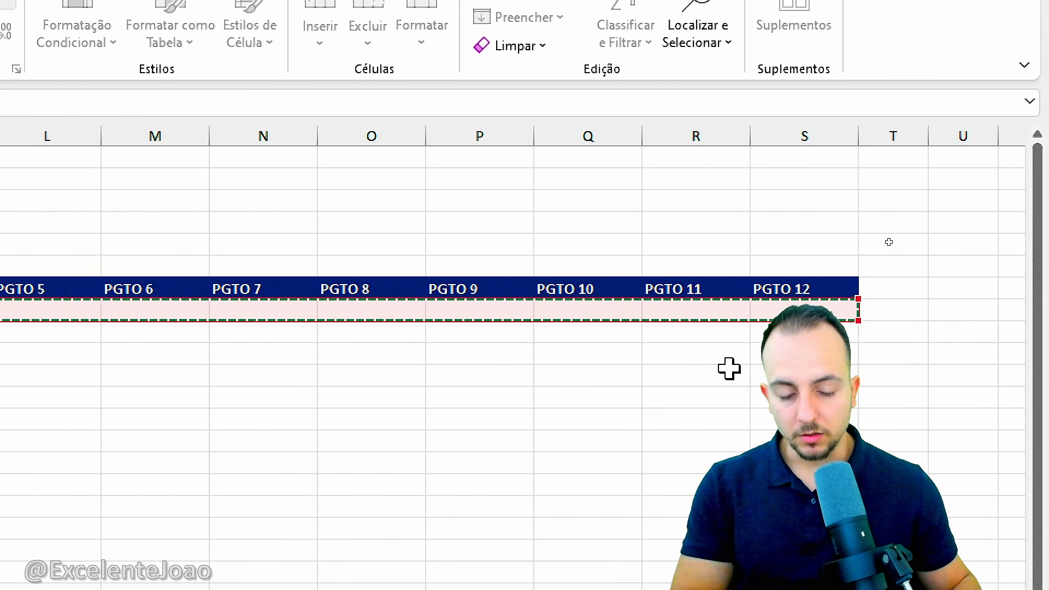
key(Return)
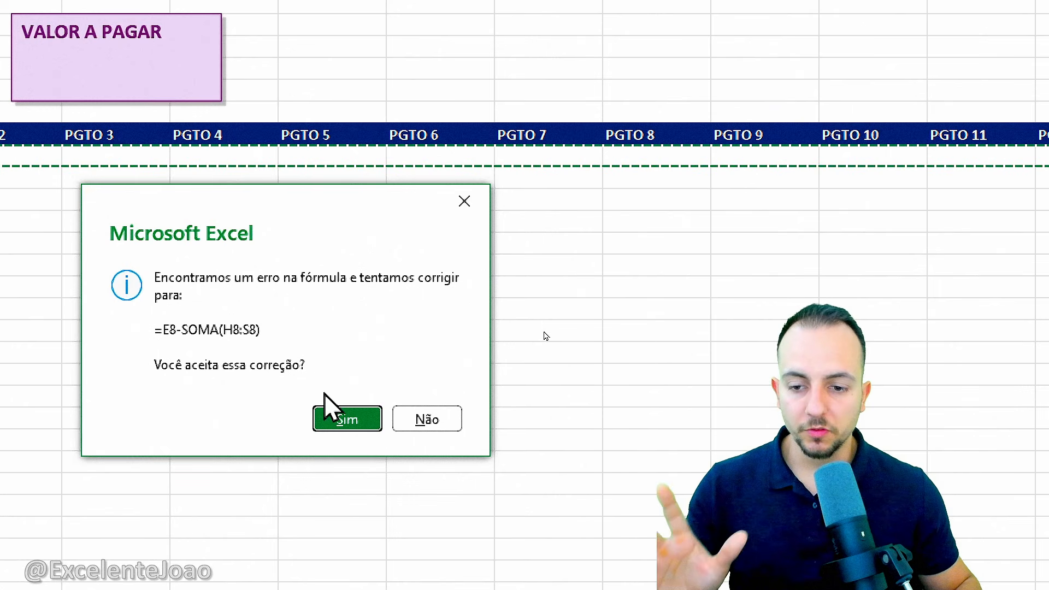
click(343, 425)
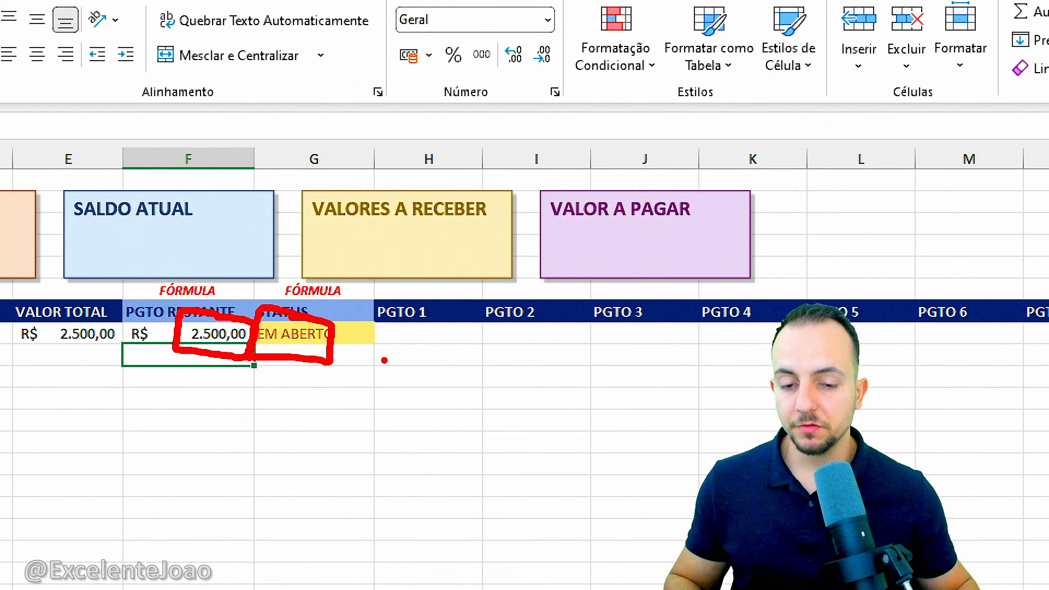
key(Escape)
click(83, 164)
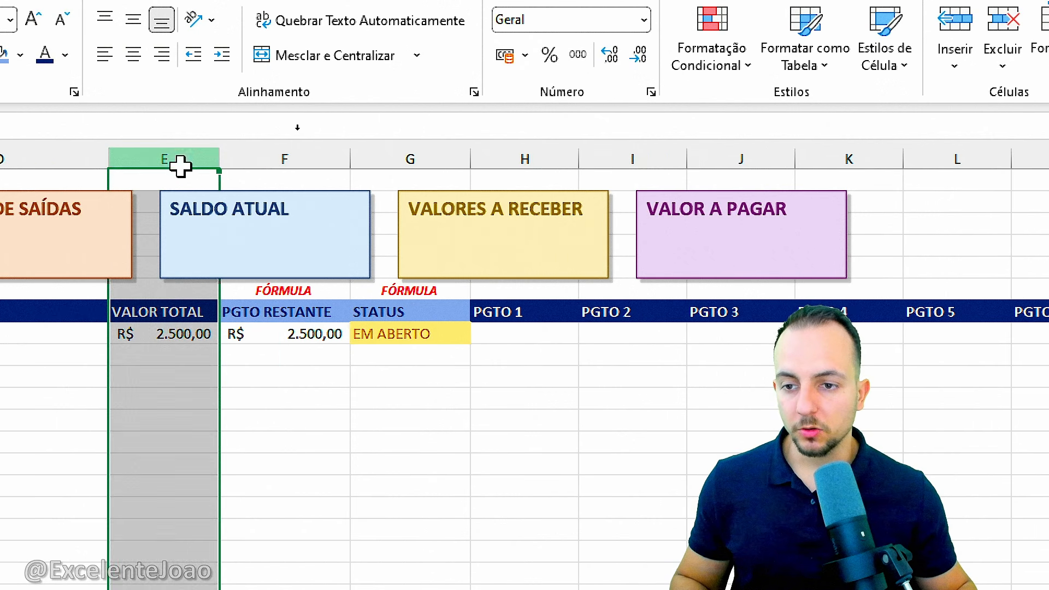
drag(491, 159, 1048, 157)
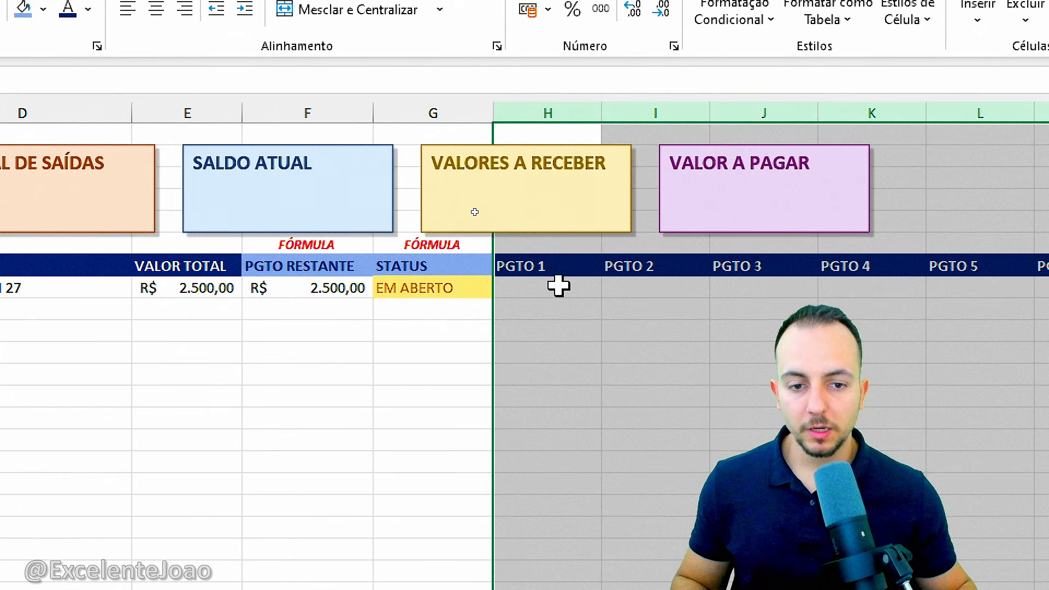
Step: Enter payments of 250 under PGTO 1 and PGTO 2 in row 8
click(309, 333)
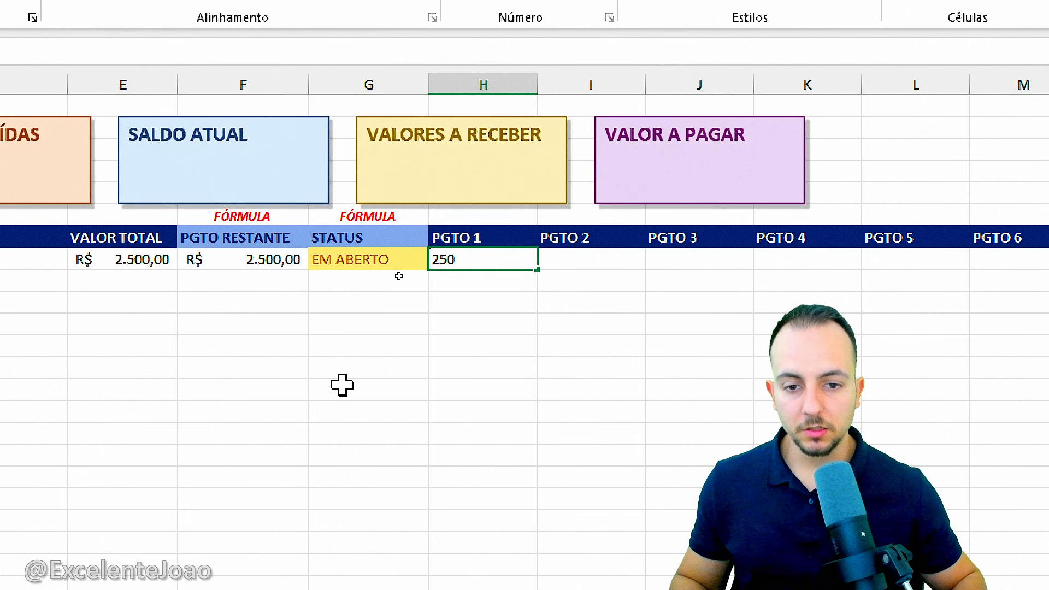
text(250)
key(Return)
key(Up)
key(Right)
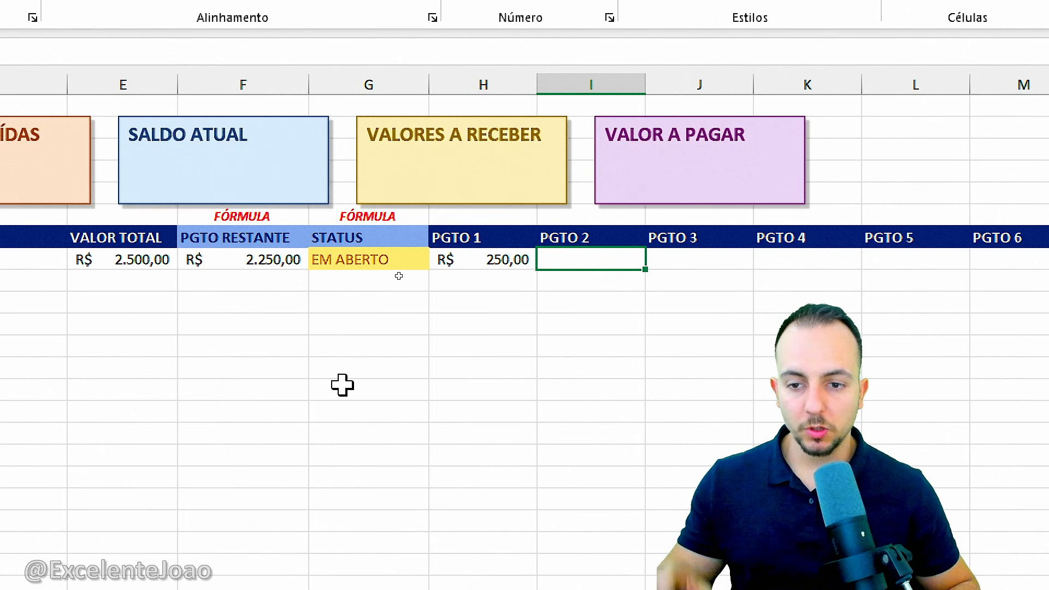
text(250)
key(Return)
key(Up)
key(Right)
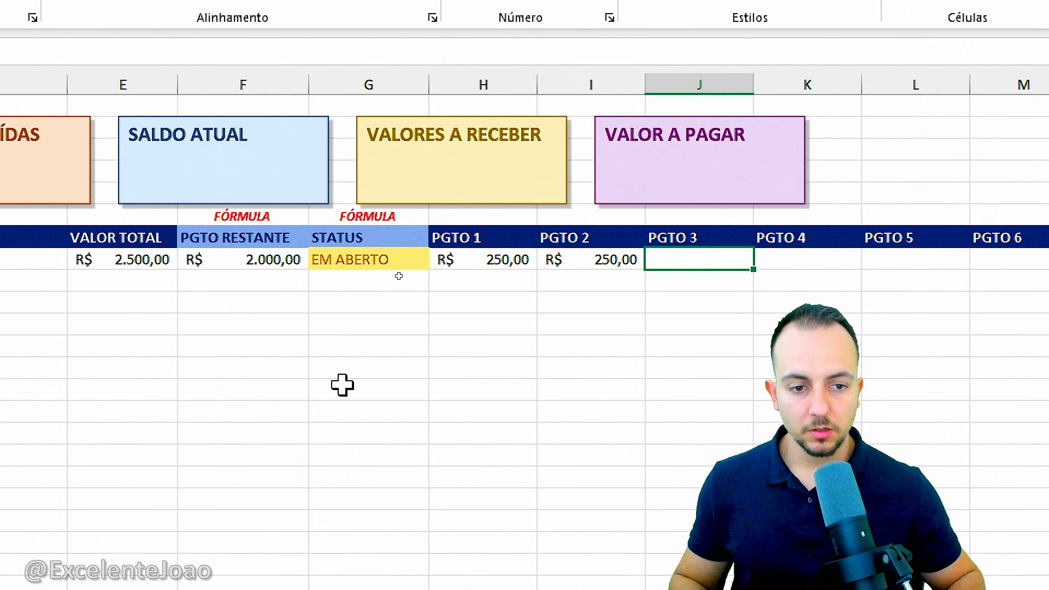
Step: Enter payments of 250 under PGTO 3 and PGTO 4 in row 8
text(250)
key(Return)
key(Up)
key(Right)
text(250)
key(Return)
key(Up)
key(Right)
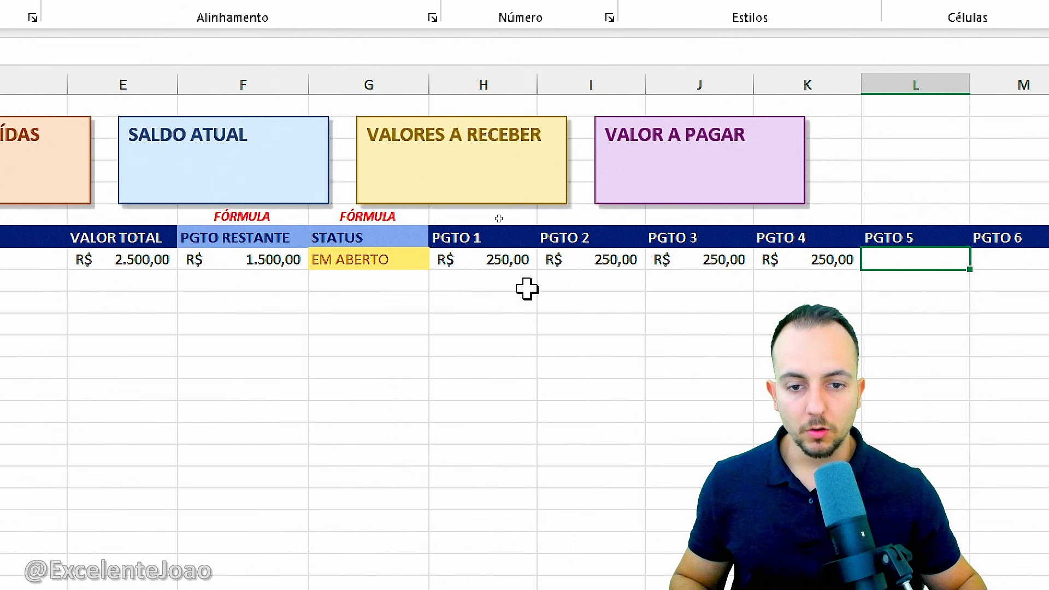
Step: Enter payments of 500 under each of PGTO 1 to PGTO 5 in row 8
click(527, 260)
text(500)
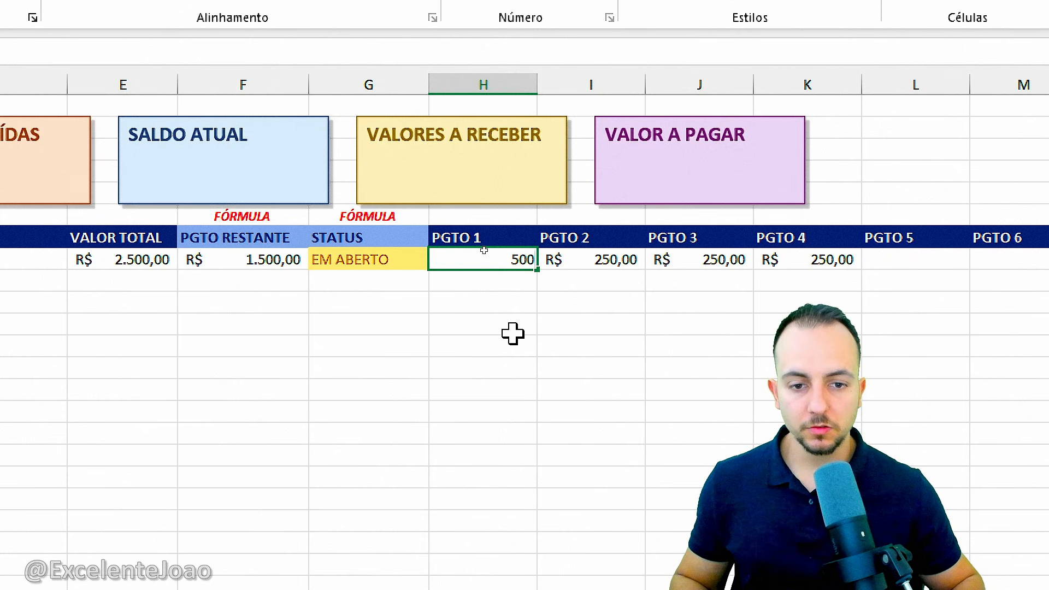
key(Tab)
text(500)
key(Tab)
text(500)
key(Tab)
text(50)
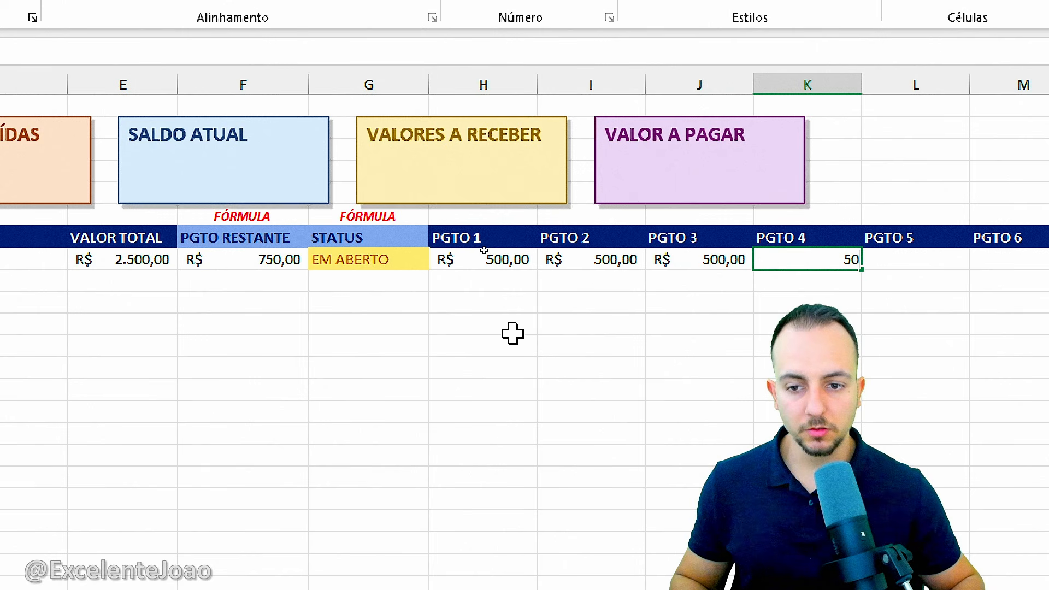
key(Tab)
text(500)
key(Tab)
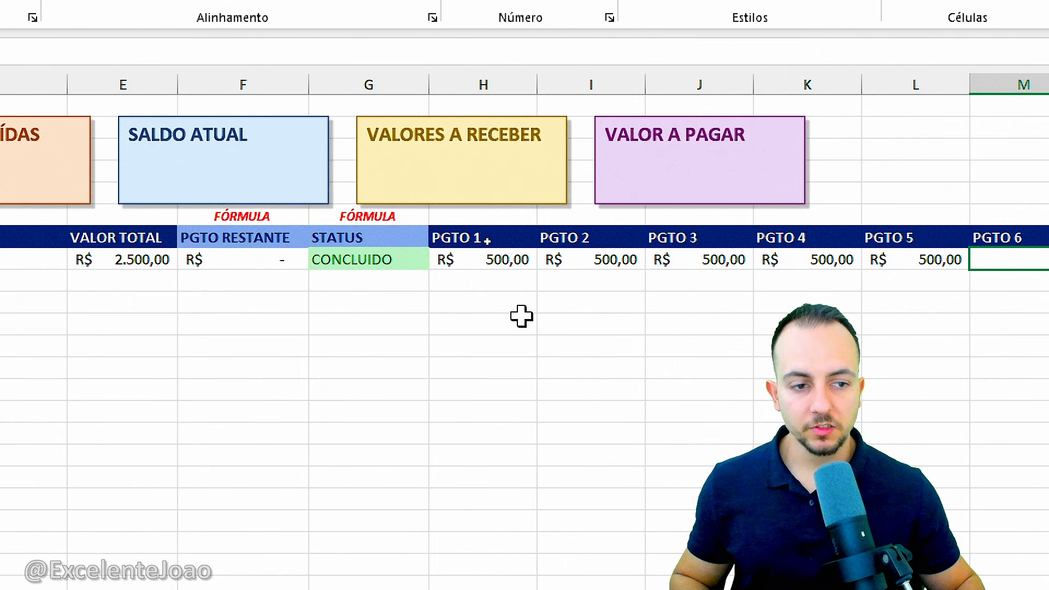
drag(444, 268, 787, 313)
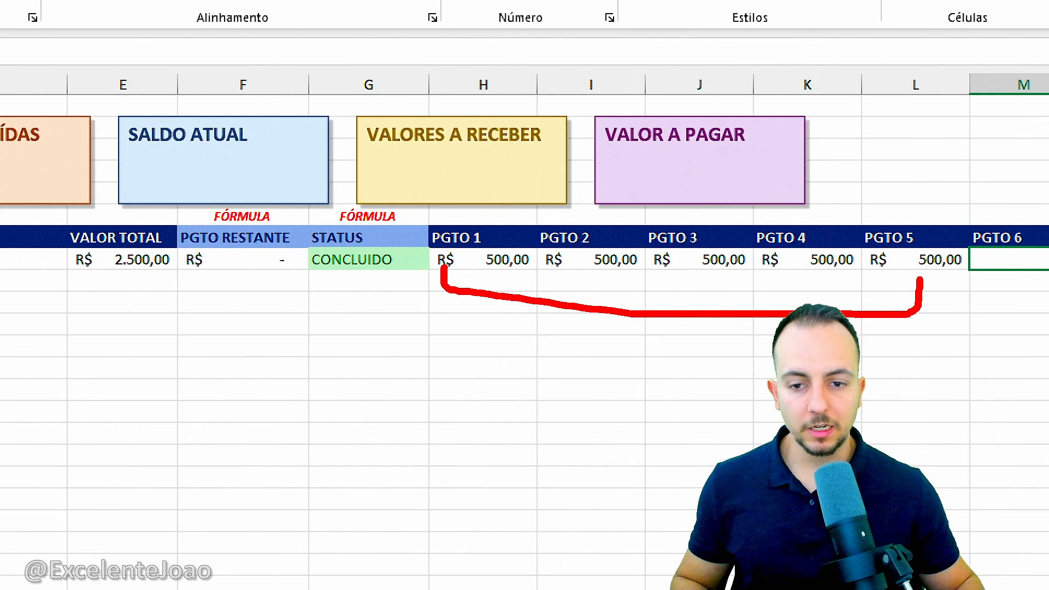
drag(386, 241, 349, 240)
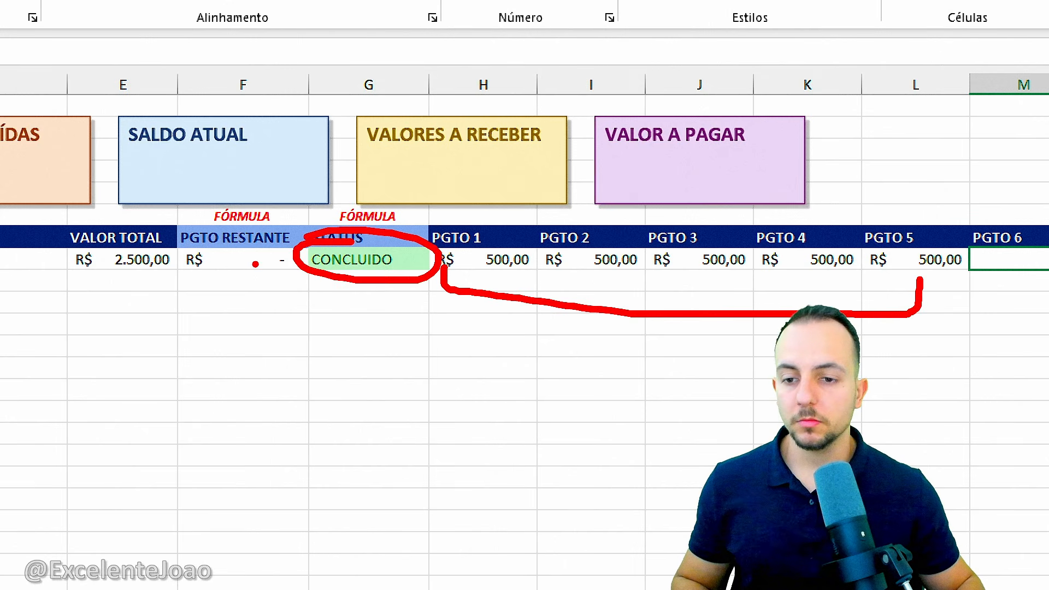
drag(262, 238, 298, 241)
key(Escape)
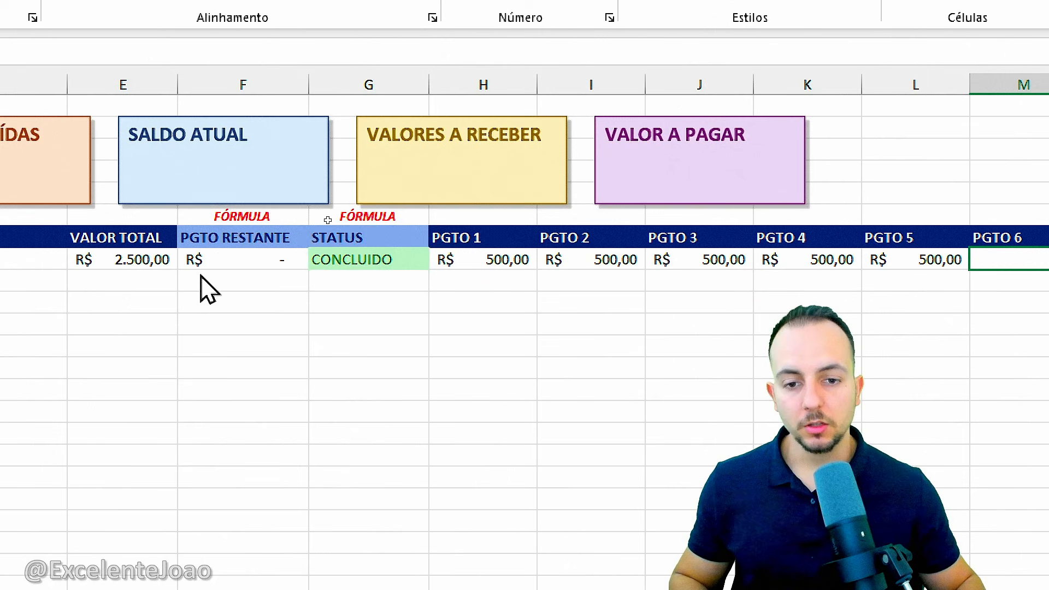
key(Escape)
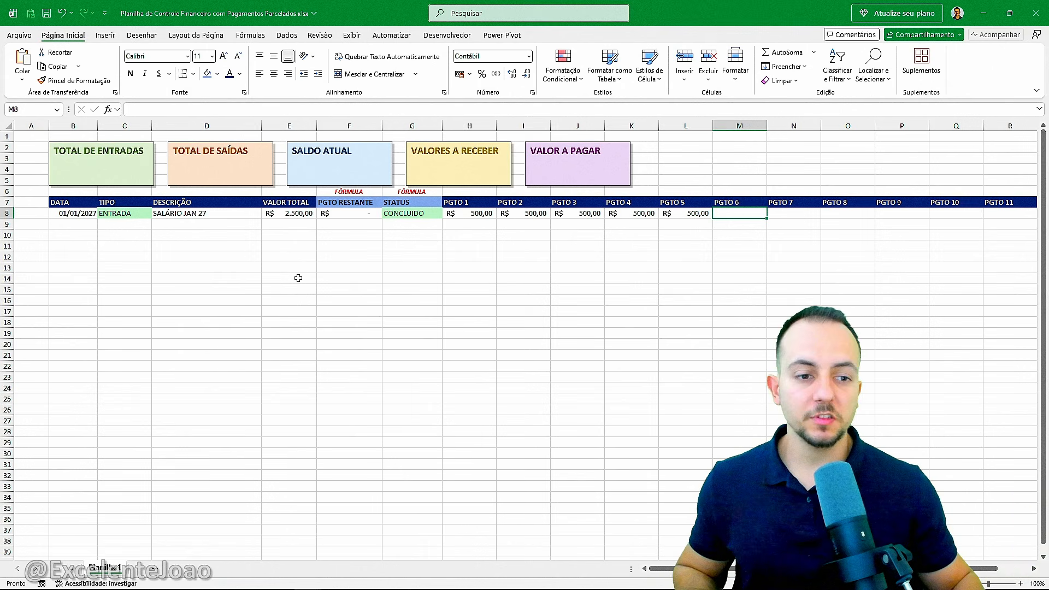
scroll(298, 278, right, 3)
scroll(298, 277, right, 3)
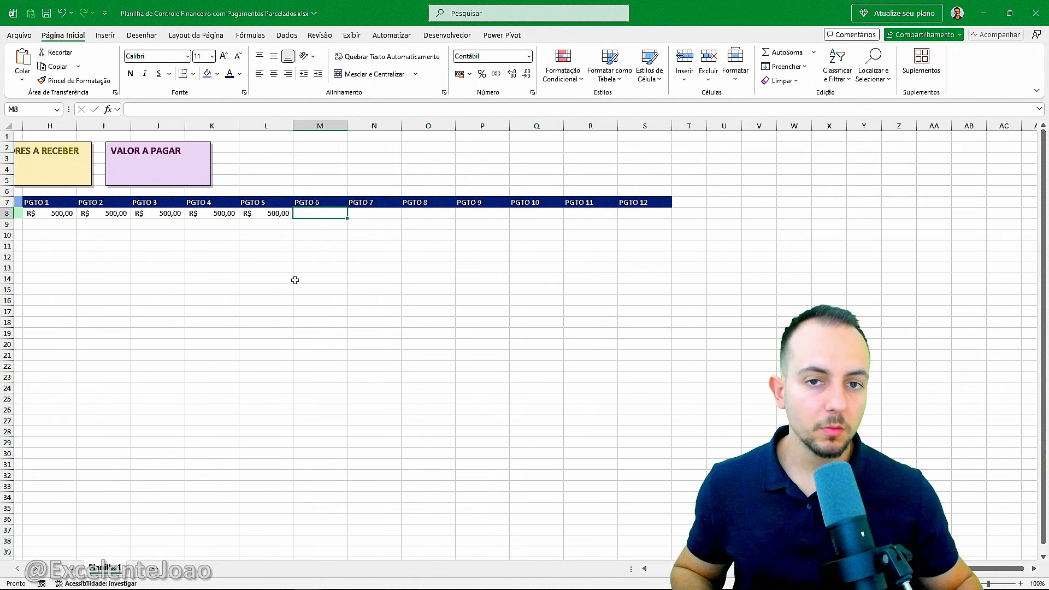
scroll(295, 280, left, 5)
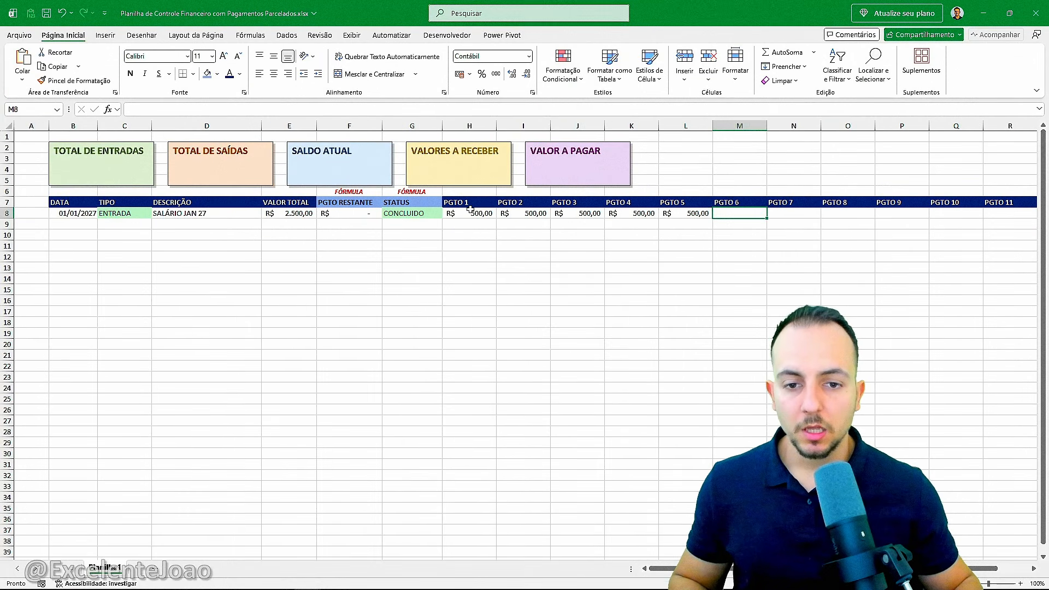
Step: Try a black fill on the PGTO 1 to PGTO 12 headers in H7:S7, and undo it
drag(468, 205, 979, 203)
click(217, 74)
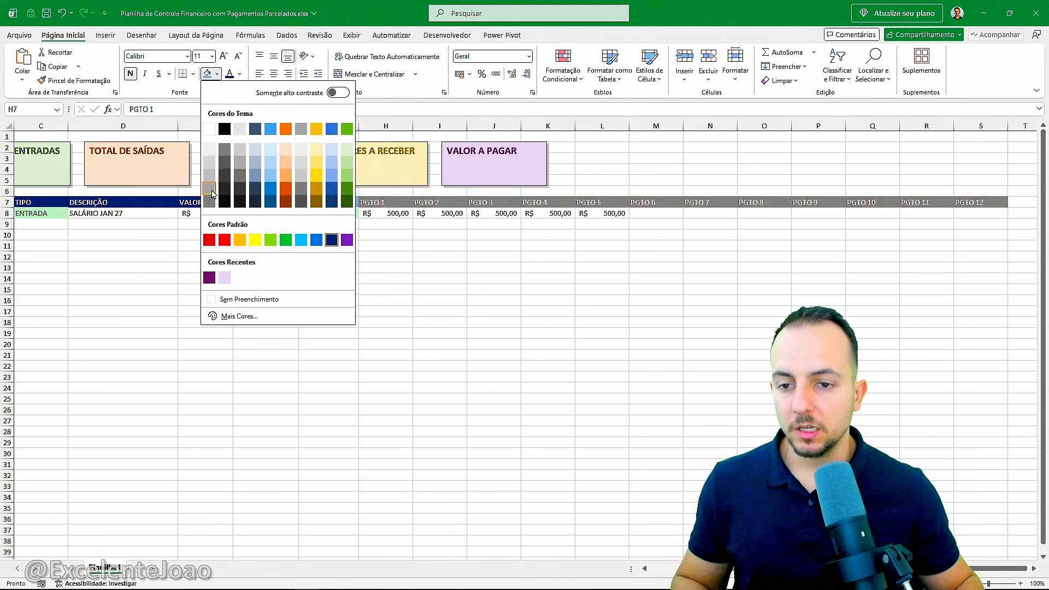
click(224, 129)
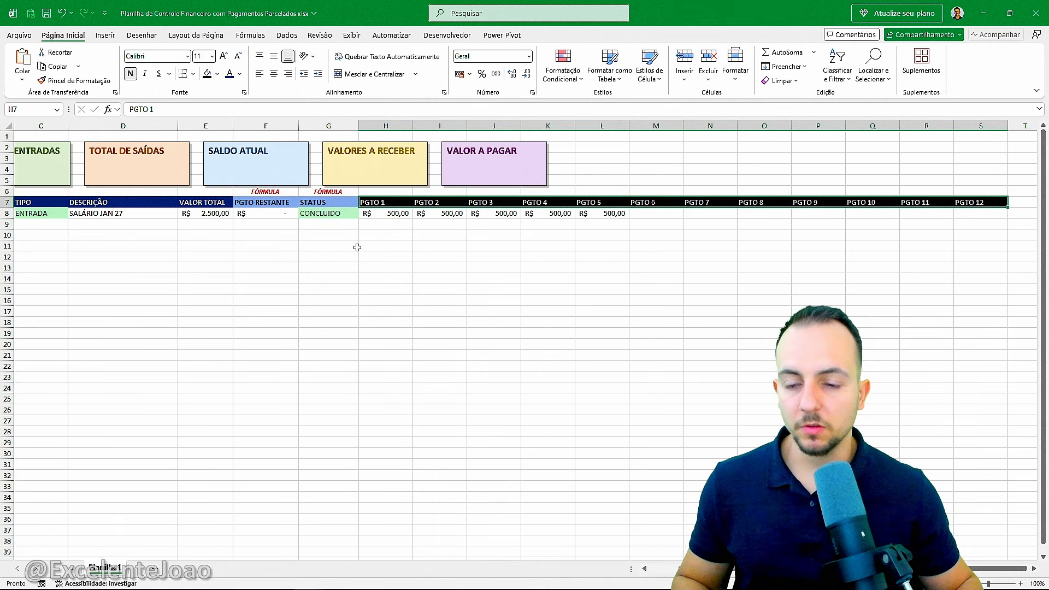
click(384, 193)
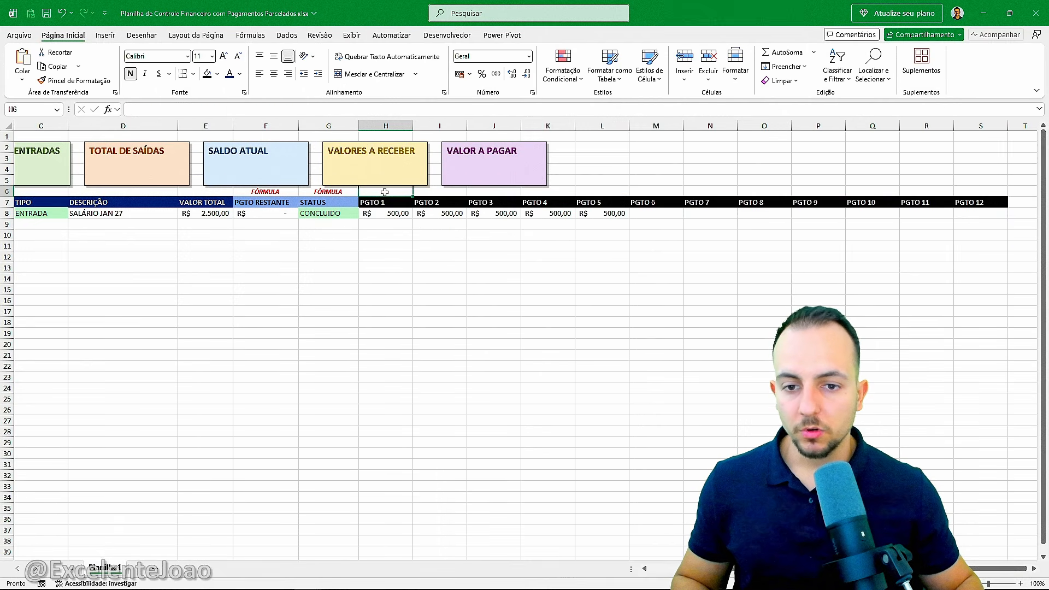
key(ctrl+z)
Step: Enter the label INSERIR in H6, above the PGTO 1 header
click(393, 194)
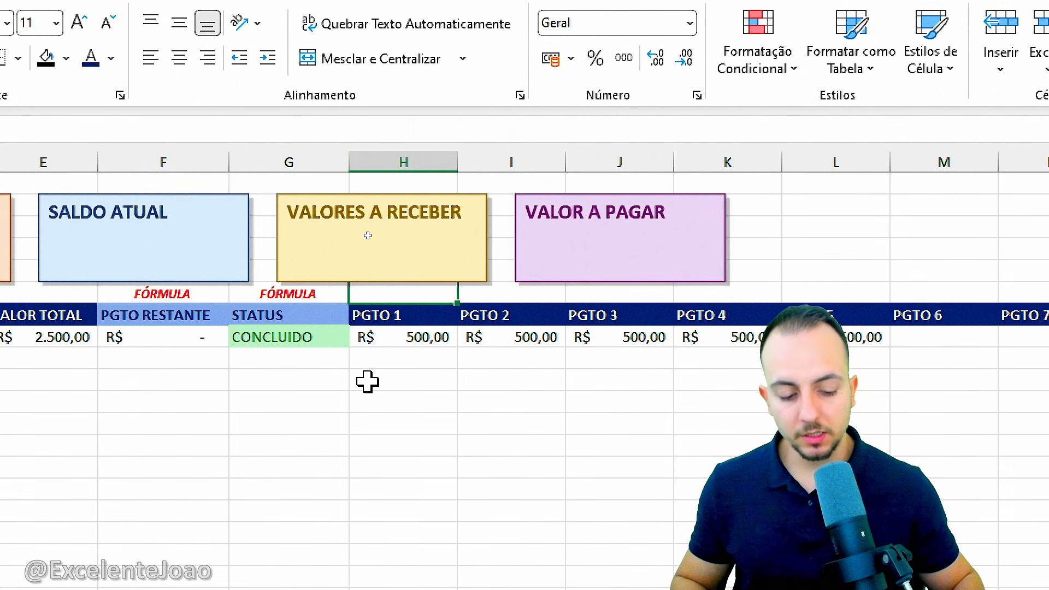
text(INS)
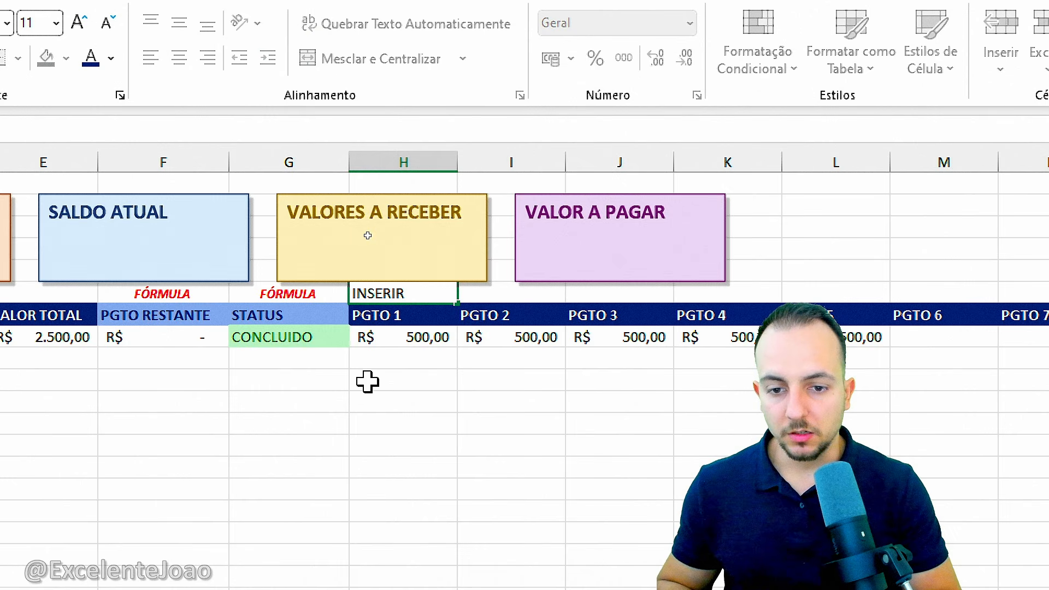
text(ERIR)
key(ctrl+Return)
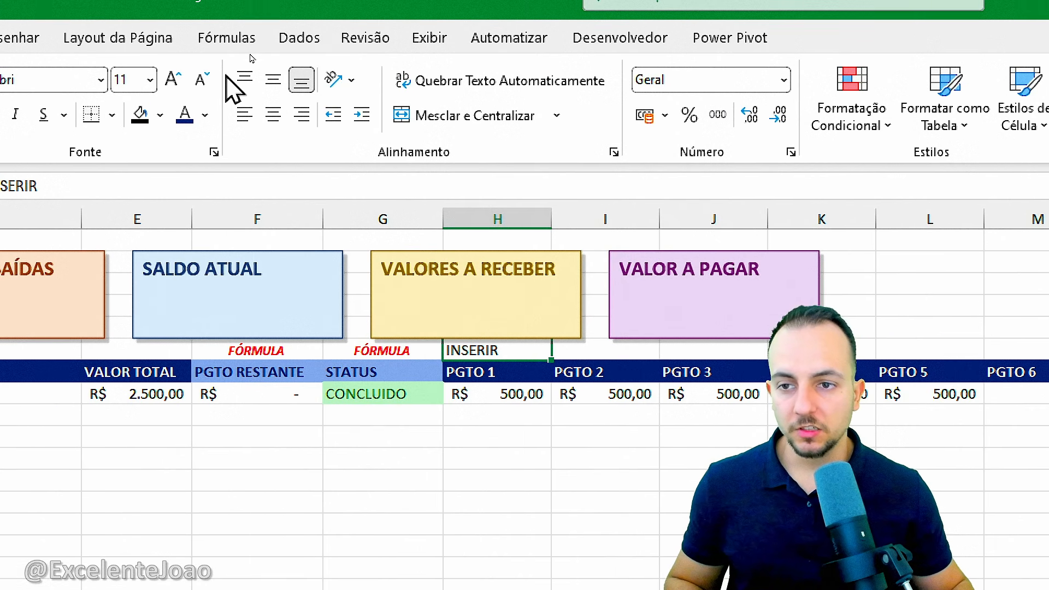
Step: Format the INSERIR label in H6 as size 9, centred, bold, italic and green
click(110, 23)
click(110, 24)
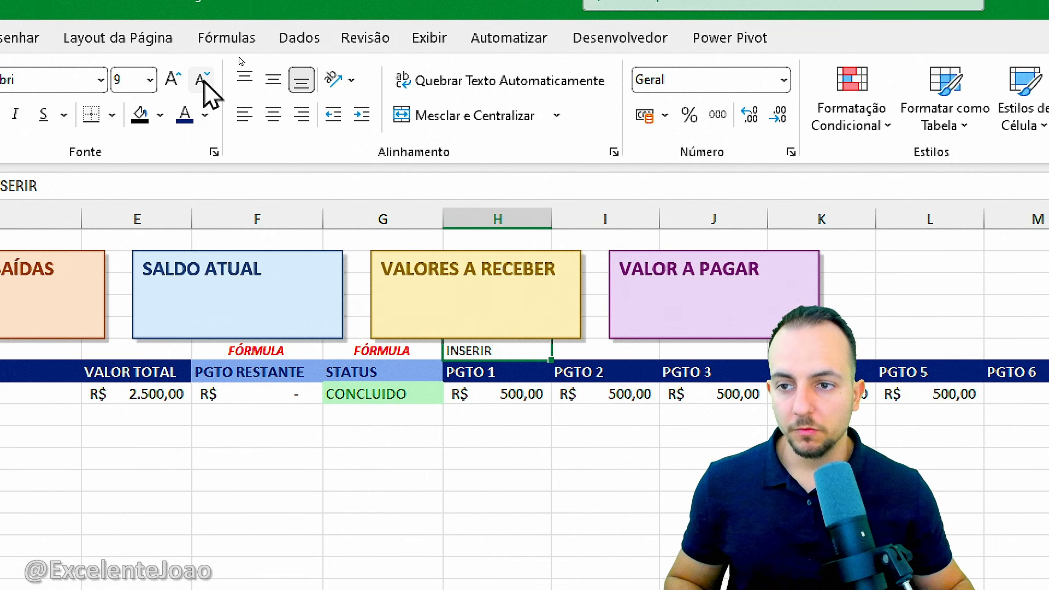
click(277, 113)
click(160, 115)
click(189, 114)
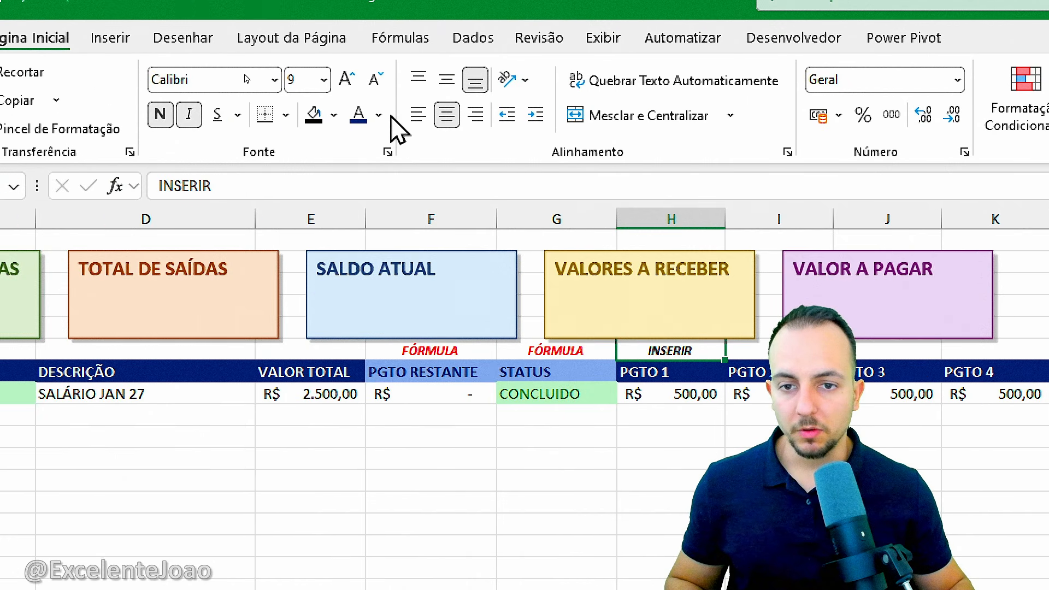
click(379, 115)
click(513, 480)
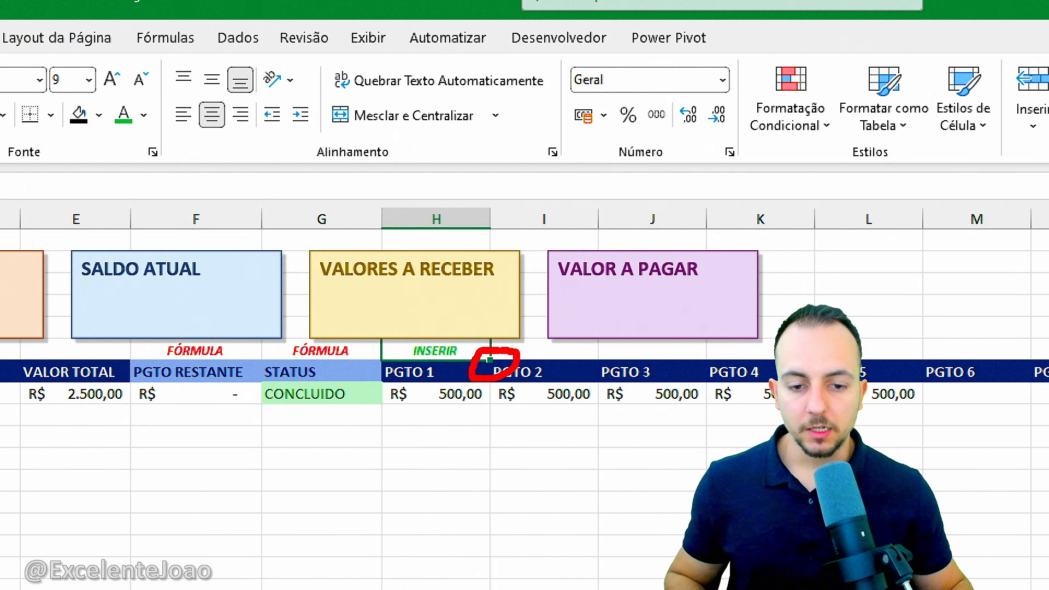
Step: Copy the INSERIR label from H6 across to S6, above the PGTO 2 to PGTO 12 headers
drag(489, 359, 923, 363)
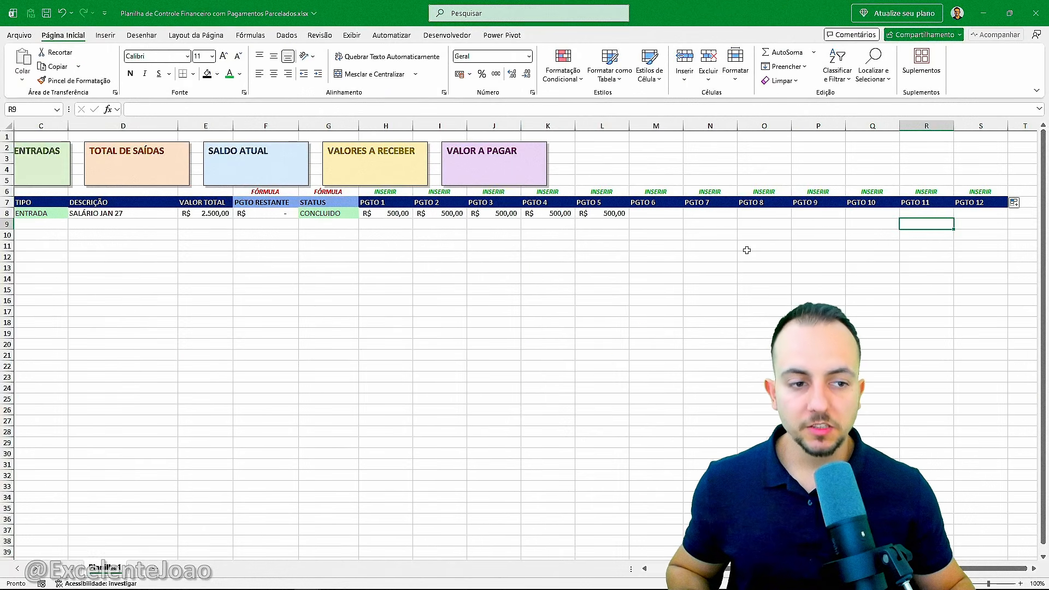
scroll(747, 249, left, 2)
click(466, 295)
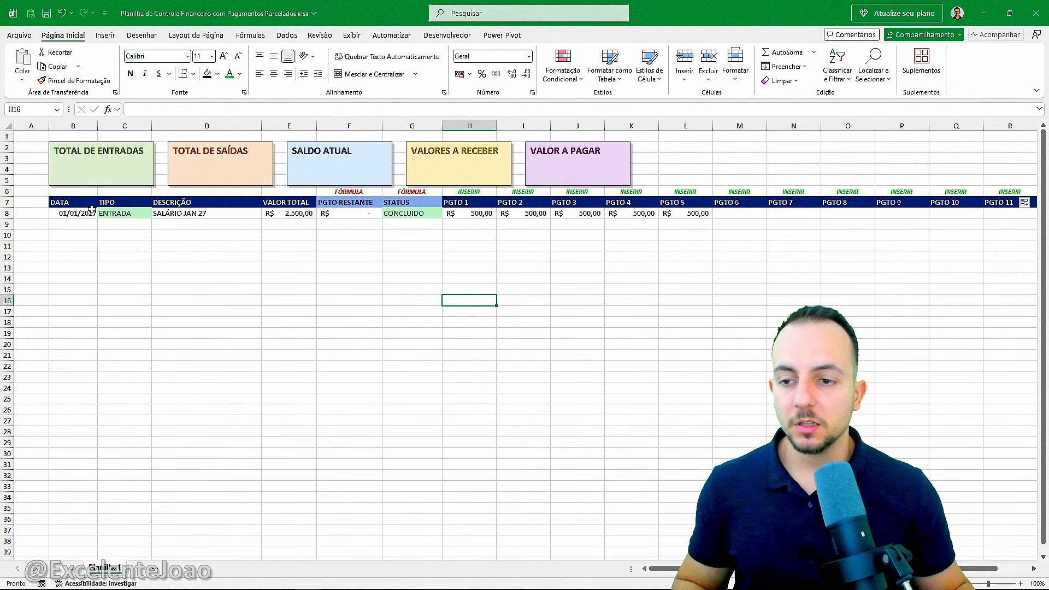
Step: Convert the range B7:S8 into a table, keeping row 7 as its headers
click(148, 246)
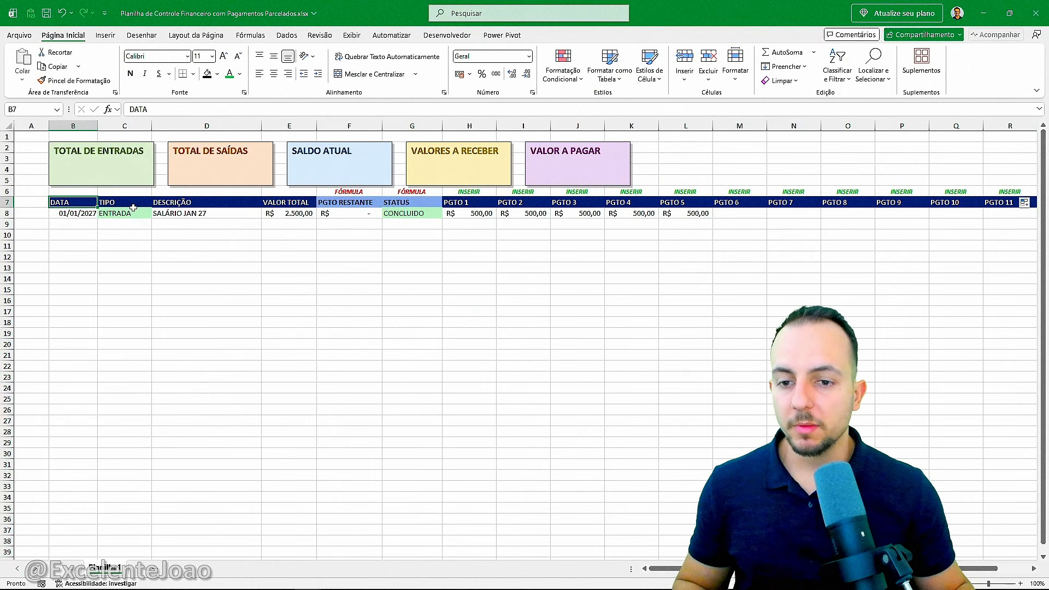
drag(132, 207, 872, 218)
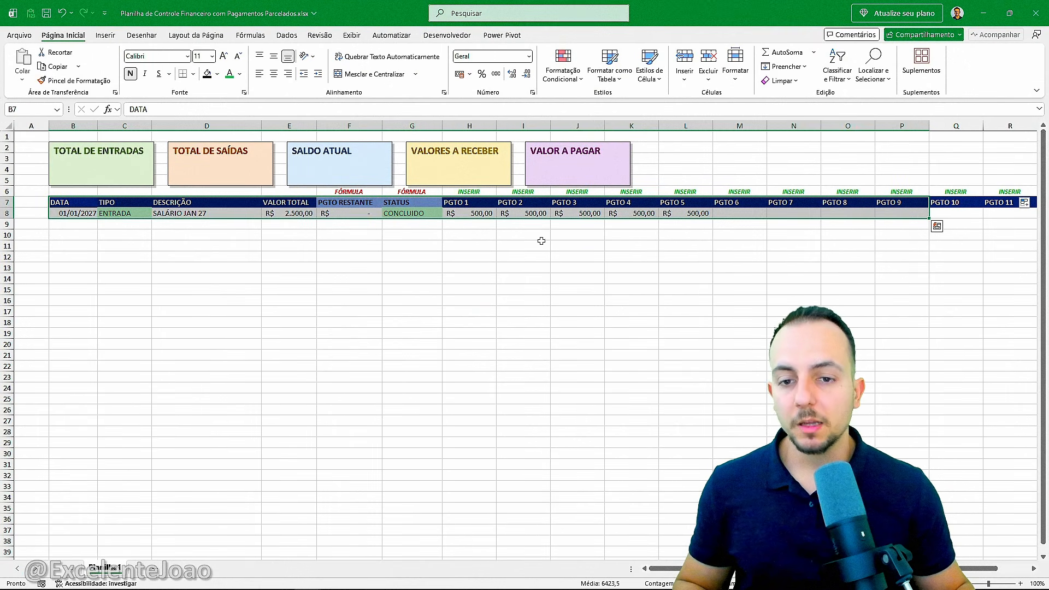
click(73, 204)
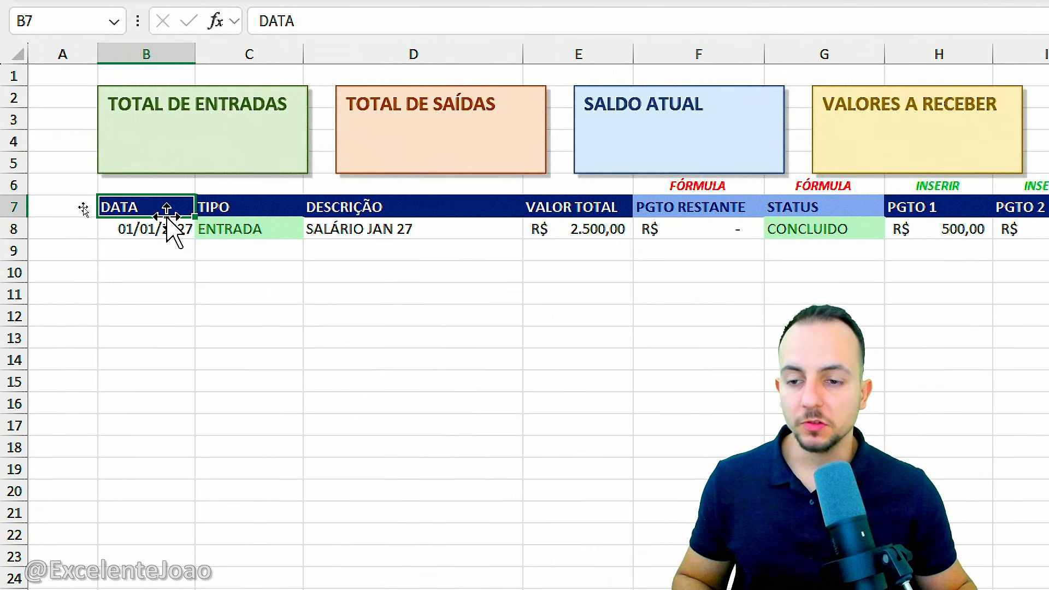
drag(145, 206, 791, 234)
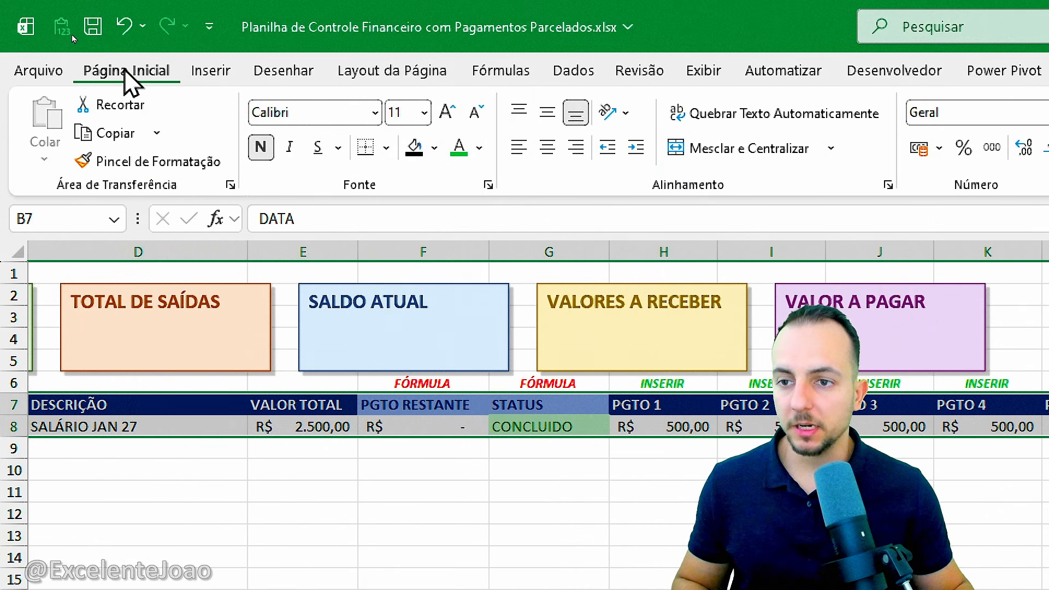
click(211, 70)
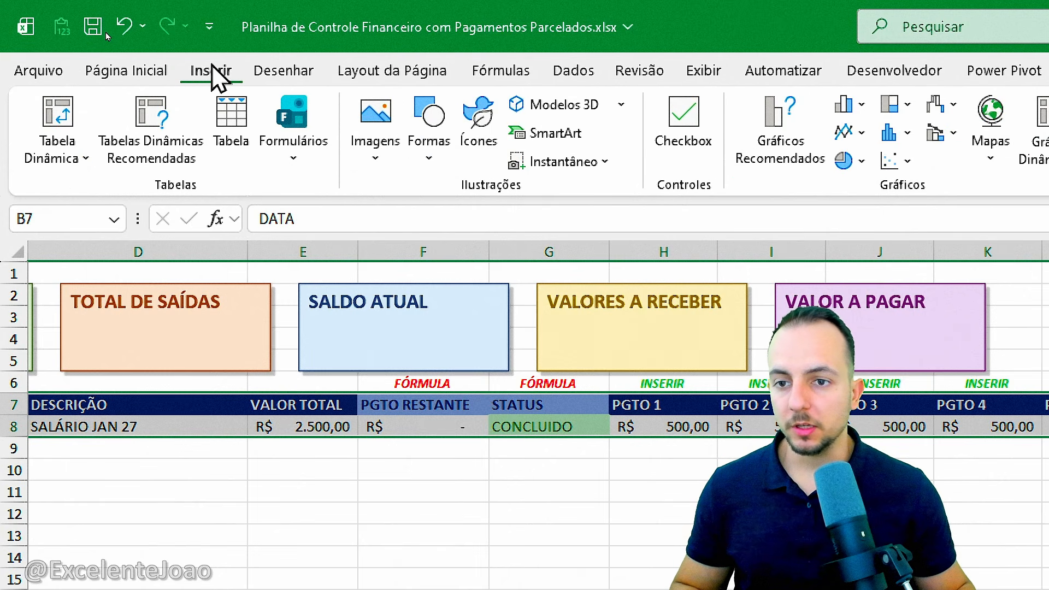
key(ctrl+2)
mouse_move(232, 71)
mouse_down()
mouse_move(200, 72)
mouse_move(255, 83)
mouse_up()
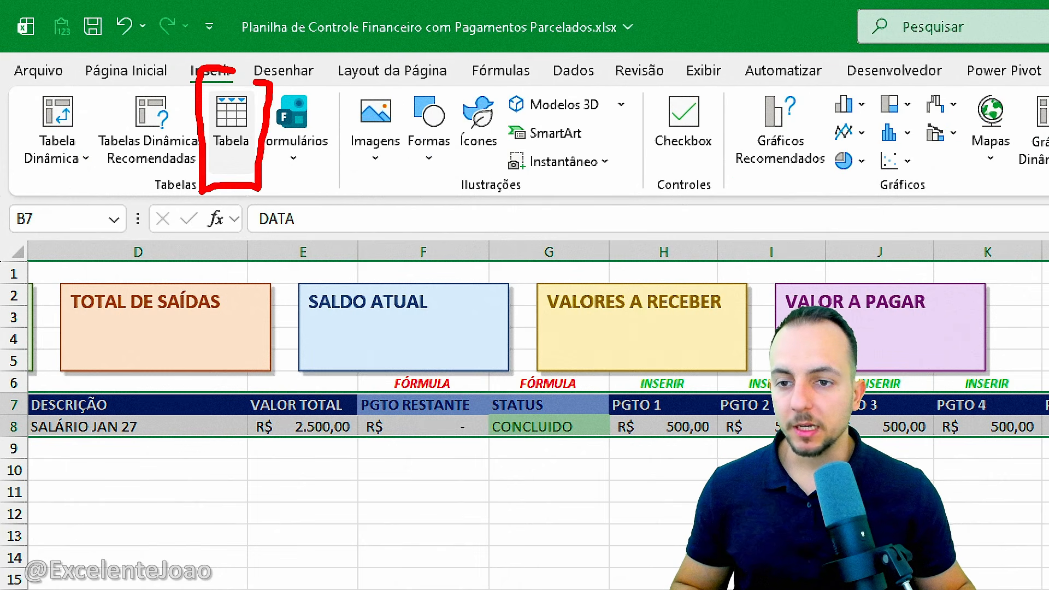
key(Escape)
click(231, 123)
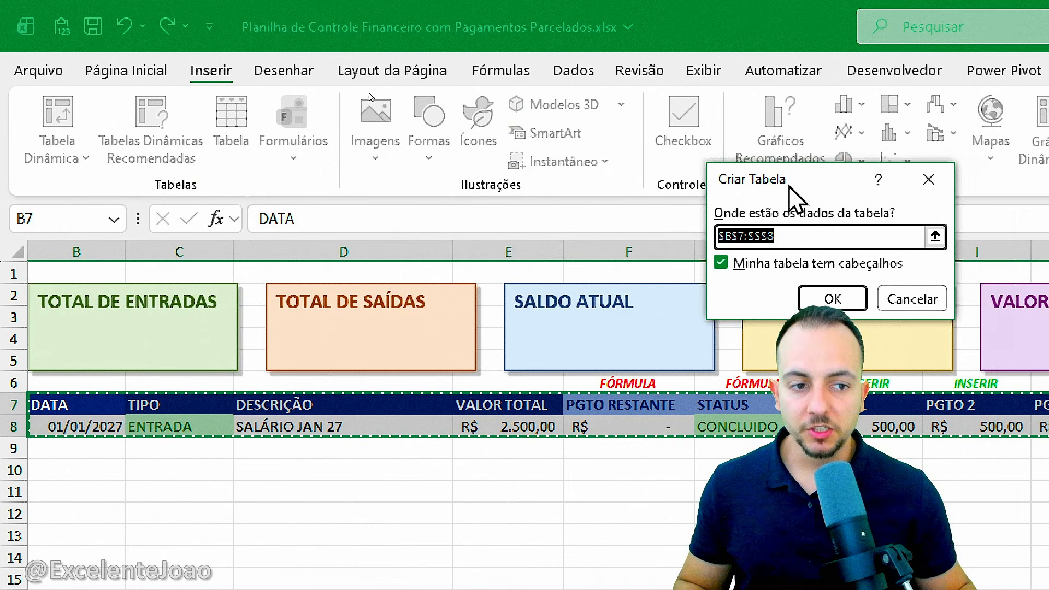
drag(788, 185, 277, 136)
key(ctrl+2)
mouse_move(236, 190)
mouse_down()
mouse_move(174, 214)
mouse_move(243, 222)
mouse_up()
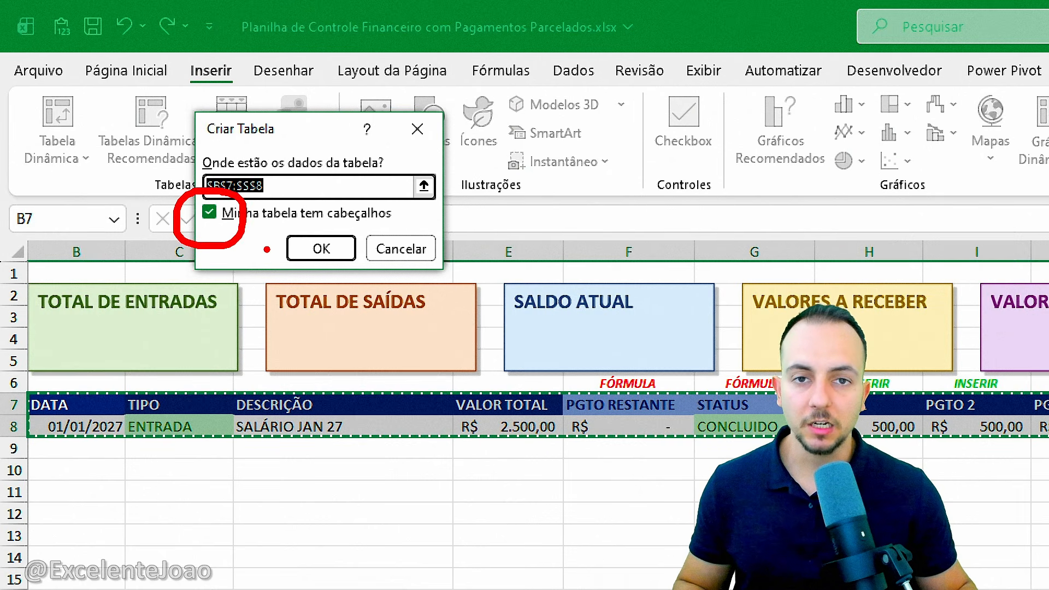
key(Escape)
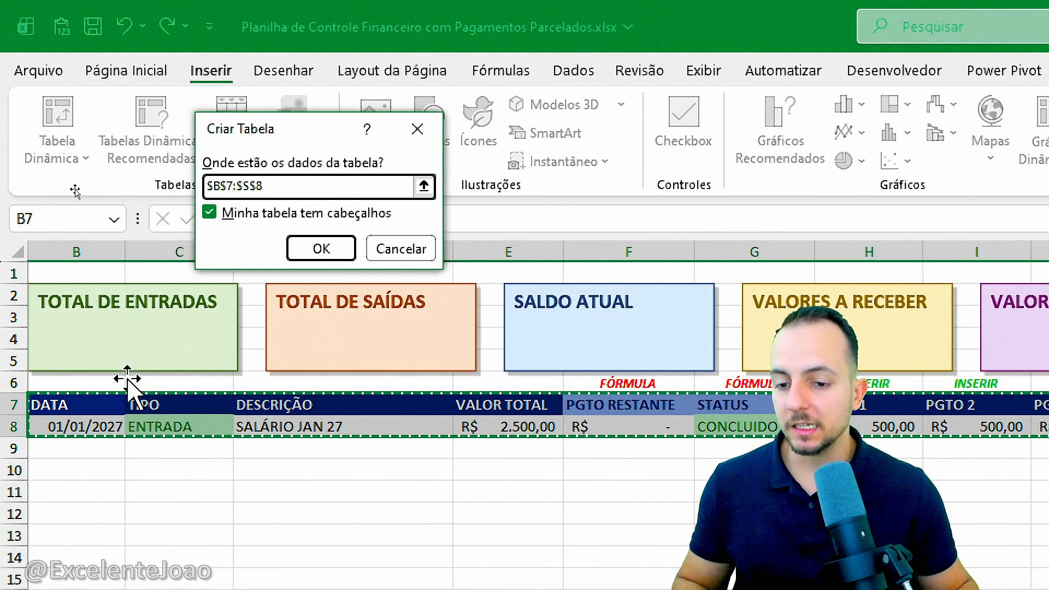
click(321, 249)
click(284, 513)
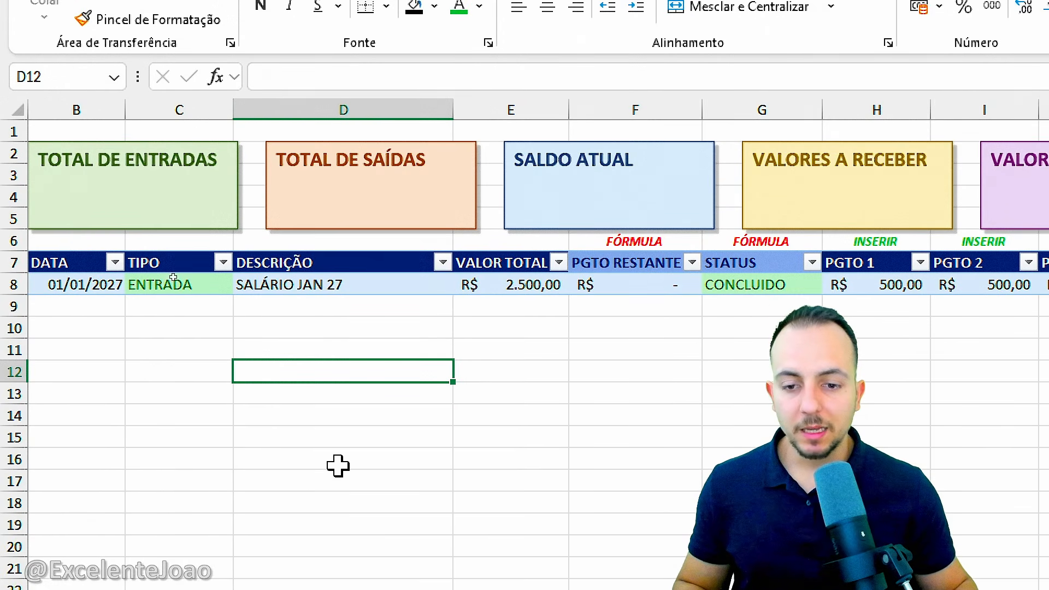
scroll(159, 356, left, 1)
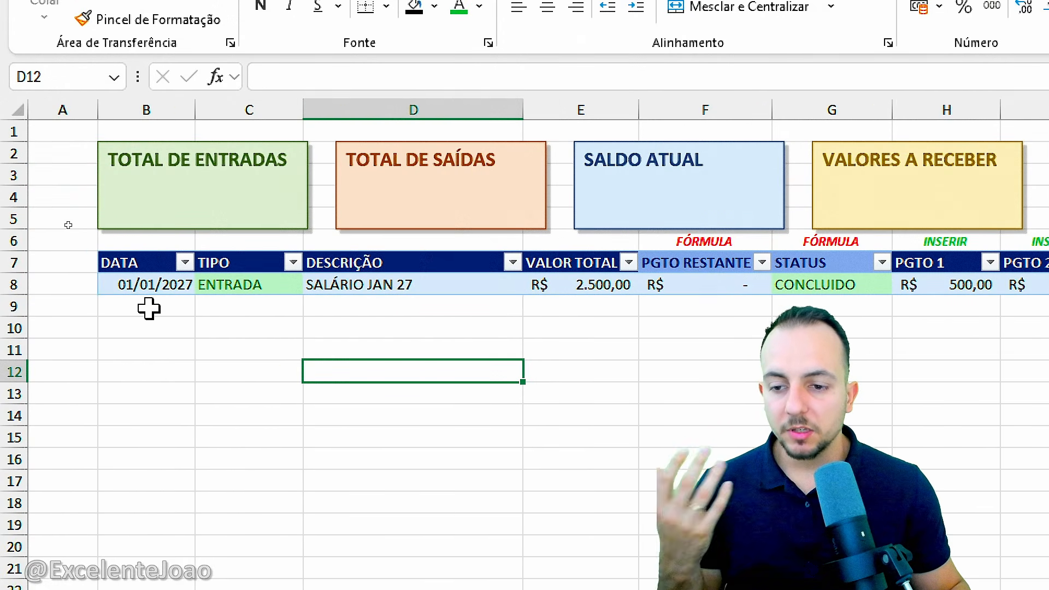
drag(11, 303, 35, 505)
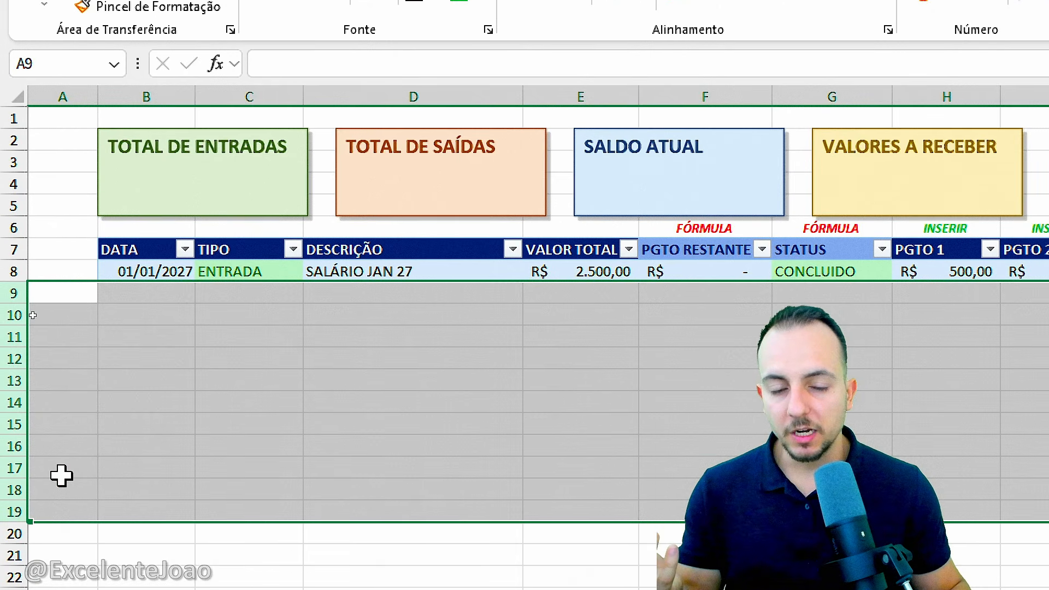
click(249, 385)
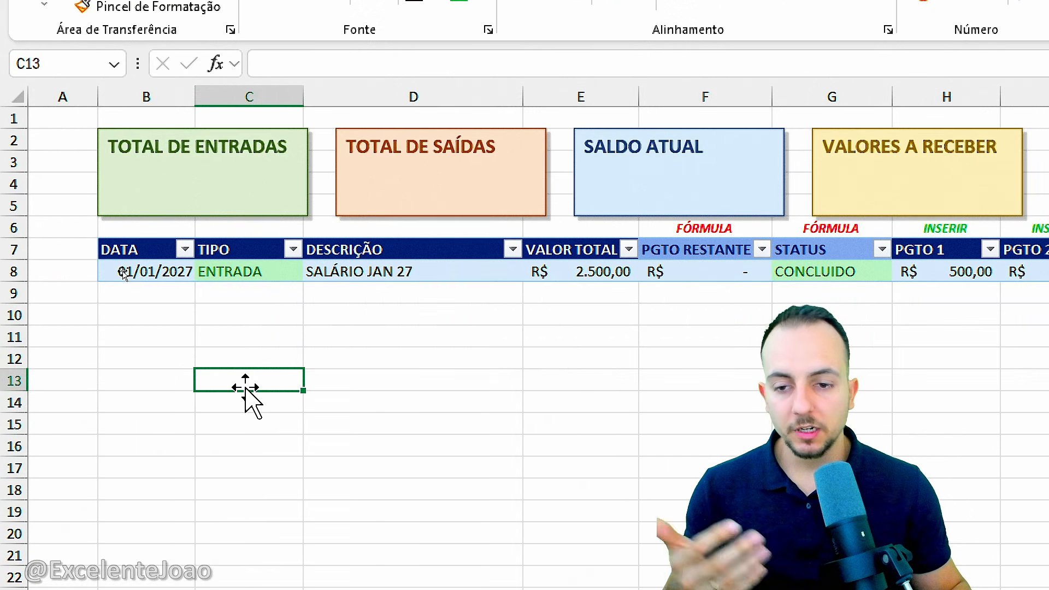
Step: Start a new entry in row 9 with the date 02/01/2027 and the type SAÍDA
click(175, 294)
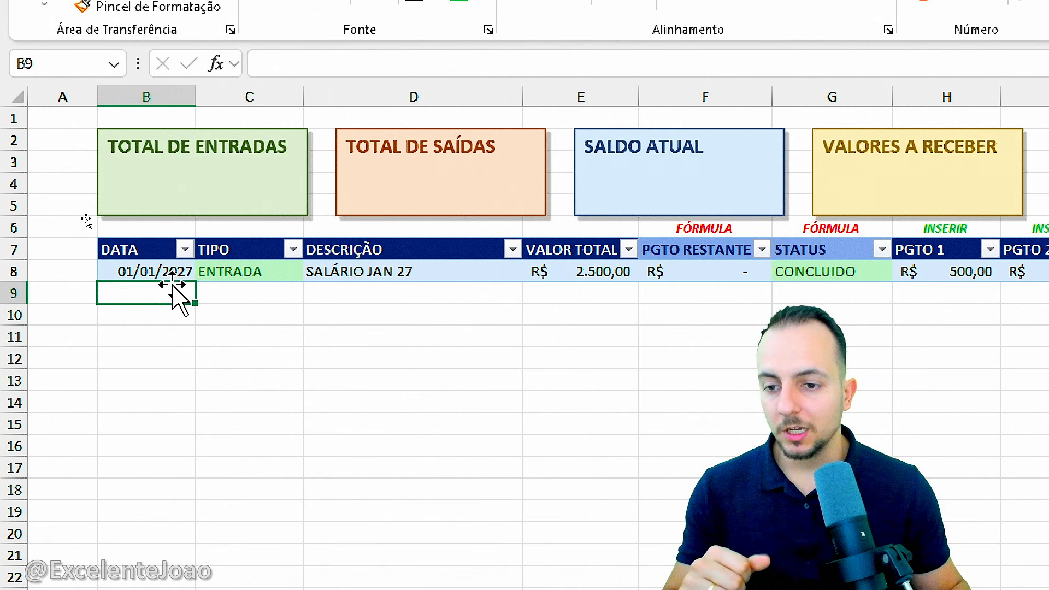
text(02)
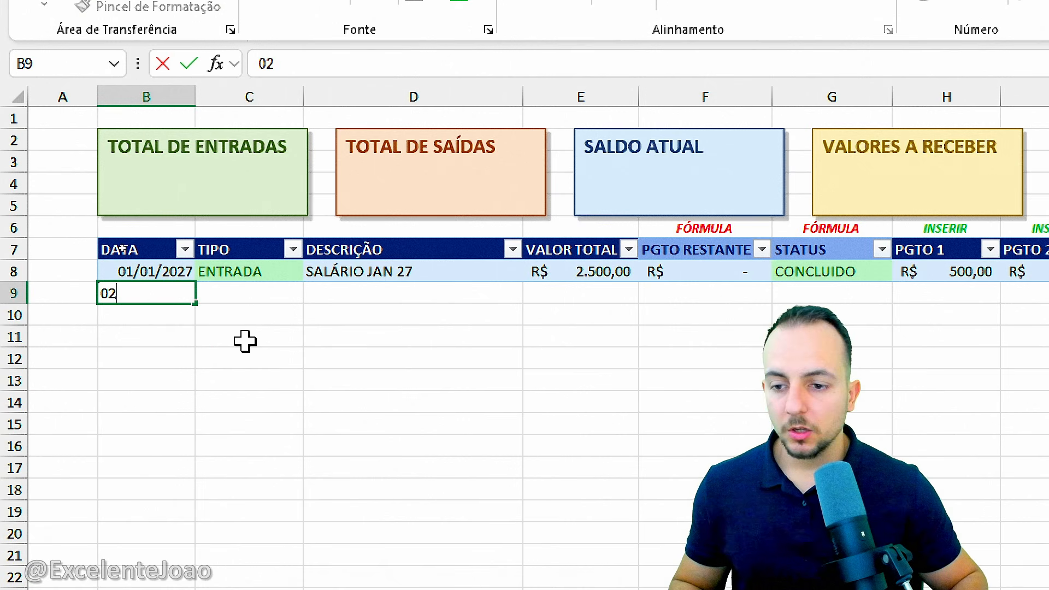
key(Escape)
text(02/01/202)
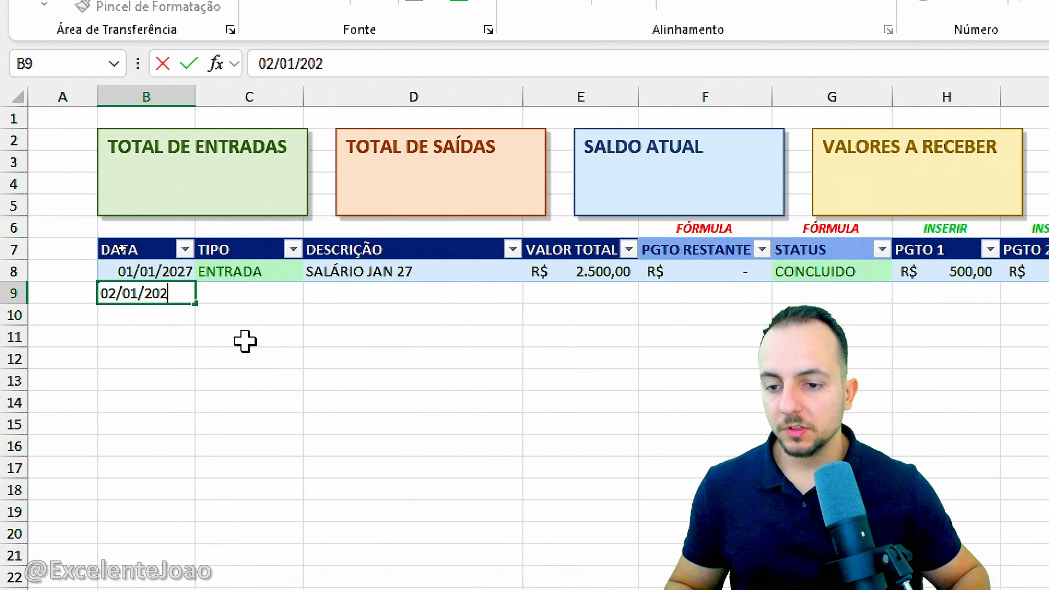
text(7)
key(Return)
click(269, 293)
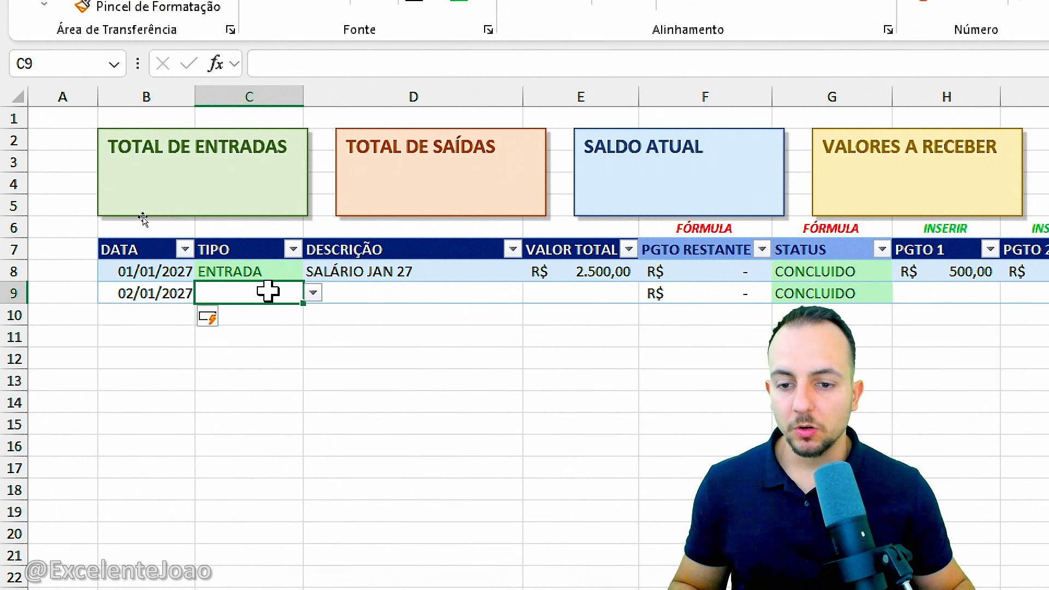
click(314, 294)
click(281, 350)
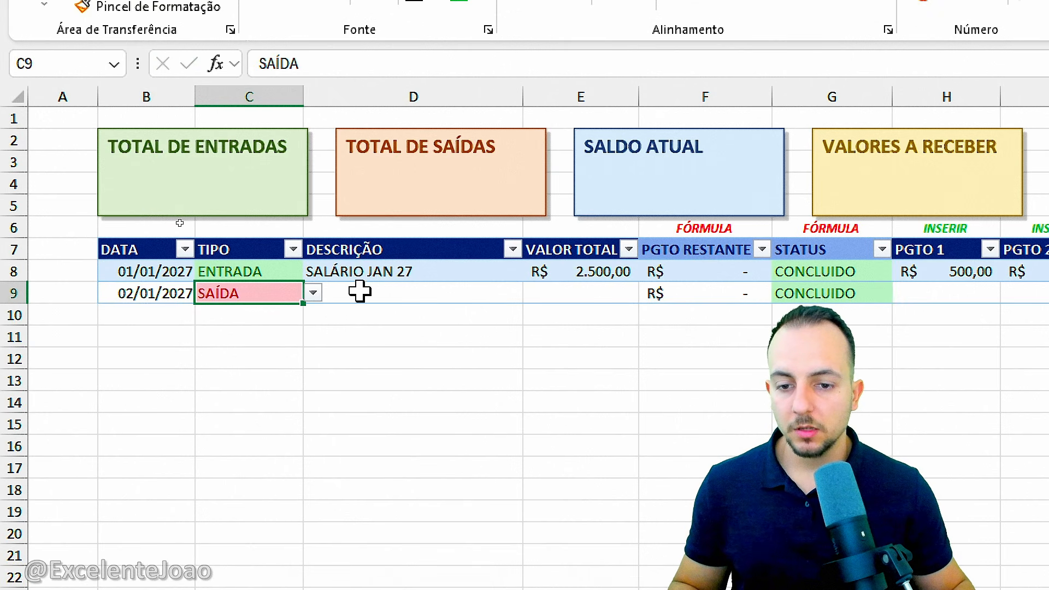
Step: Enter the description Financiamento de Compra A and a total value of 10000 for the row 9 entry
click(358, 291)
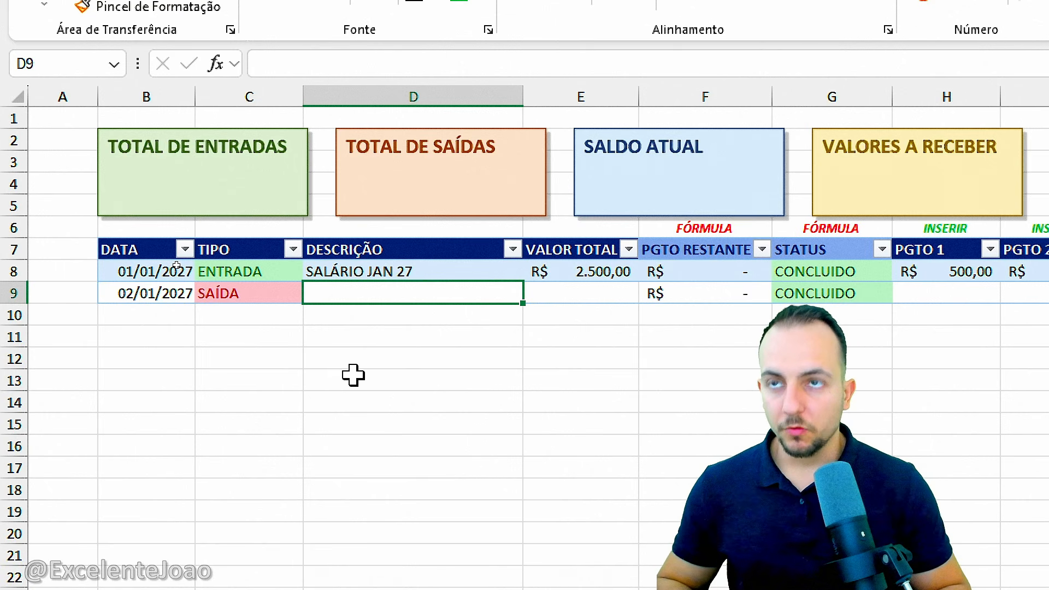
text(fINANCIAMENTO )
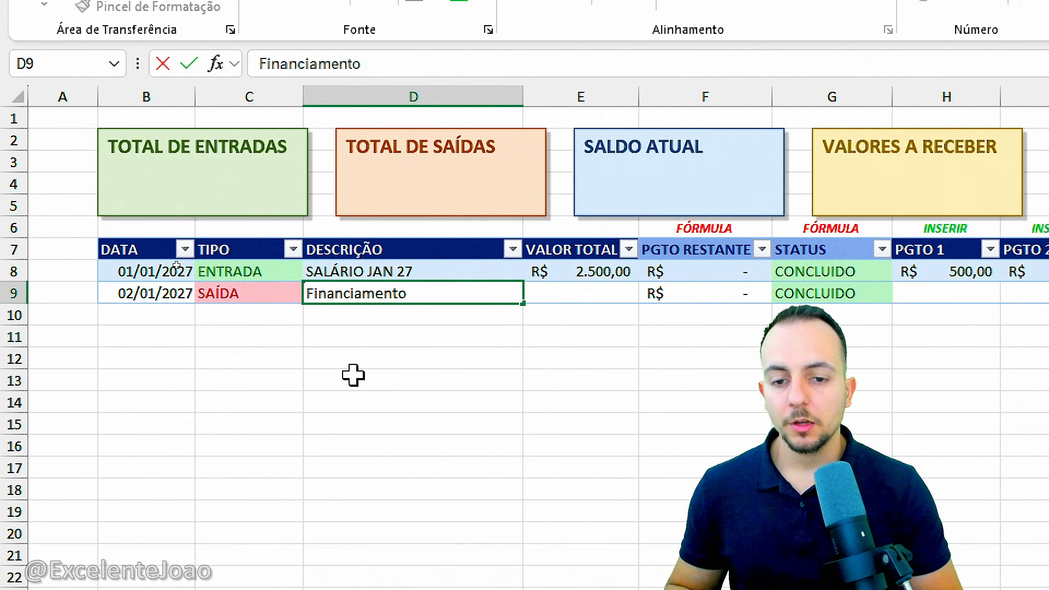
text(de Compra A)
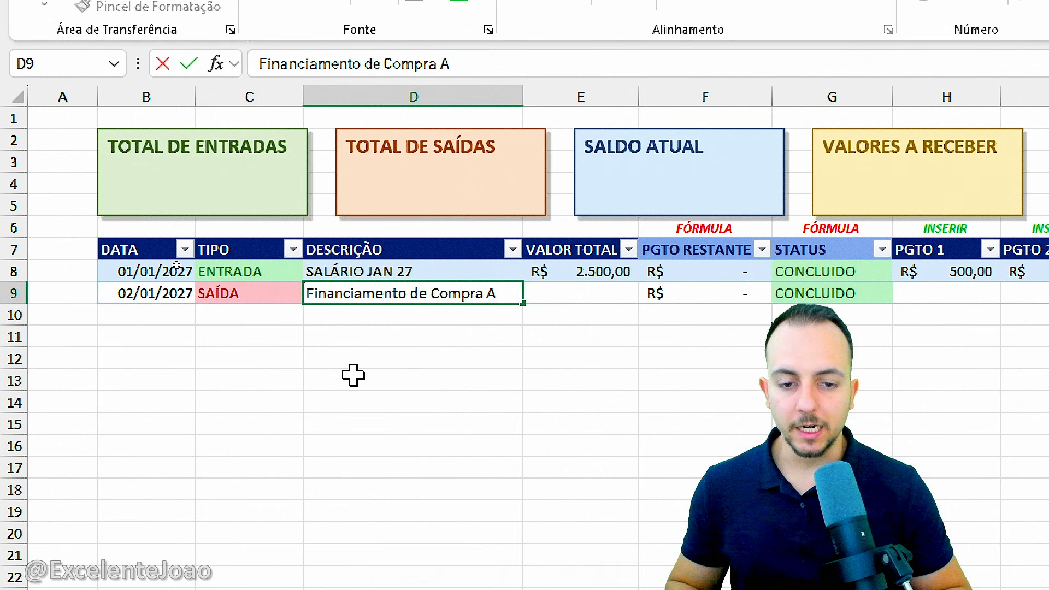
key(Return)
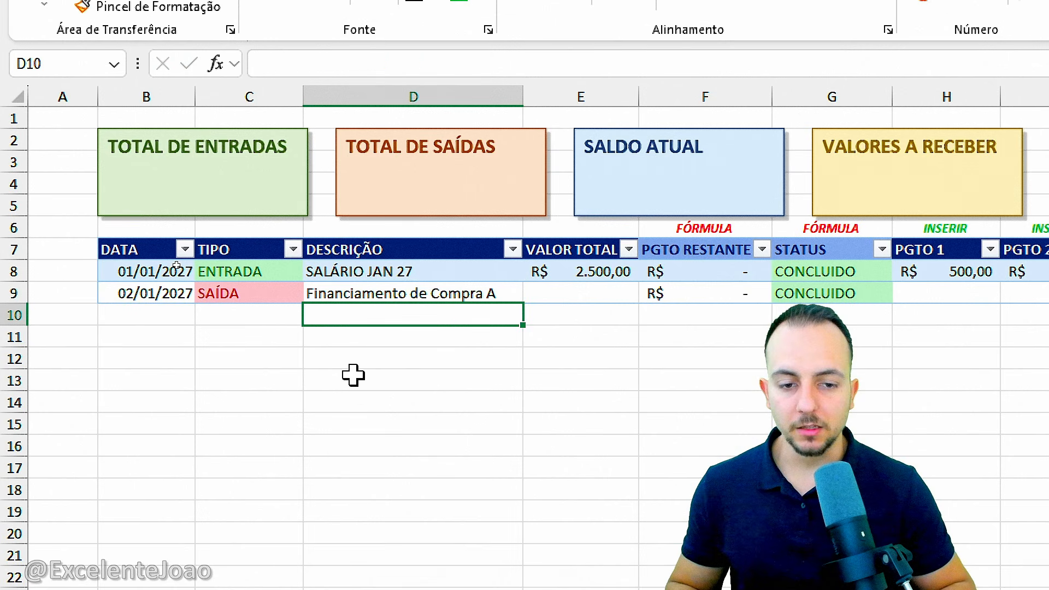
click(575, 299)
text(10000)
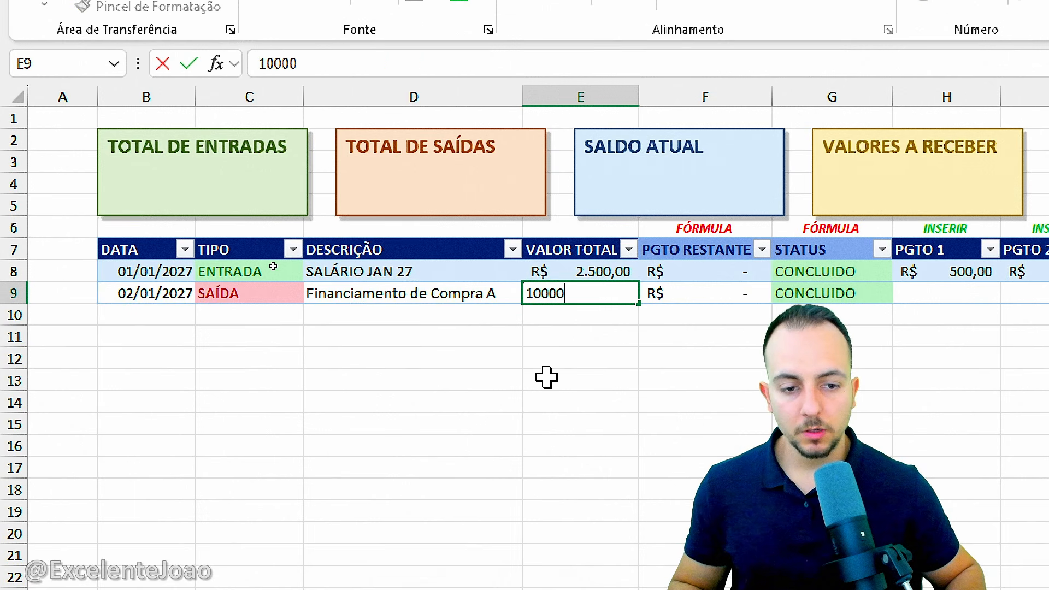
key(Return)
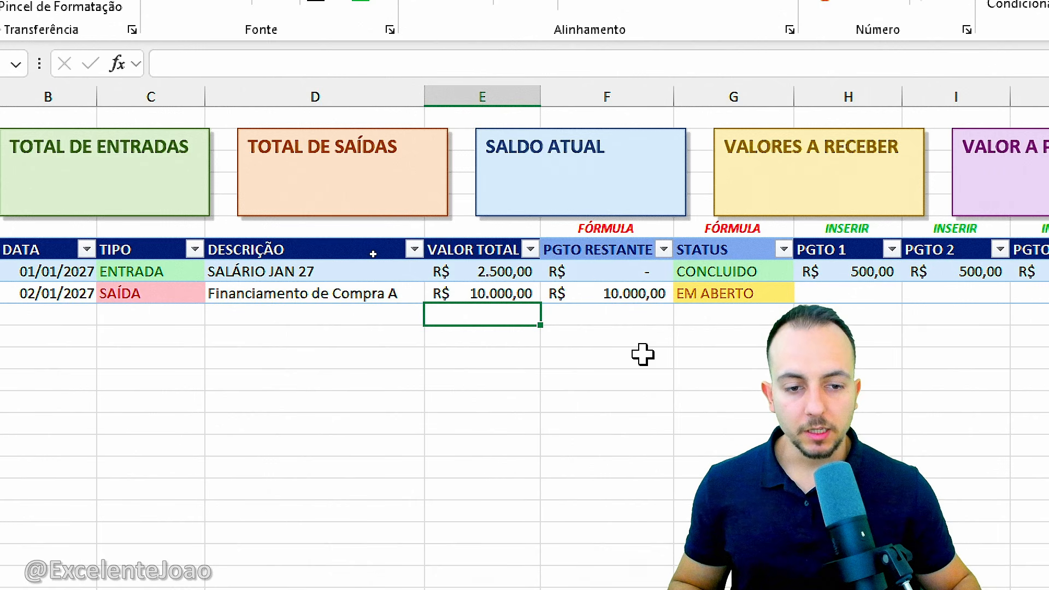
Step: Enter payments of 1000, 500, 250 and 1100 in PGTO 1 to PGTO 4 of row 9
click(628, 299)
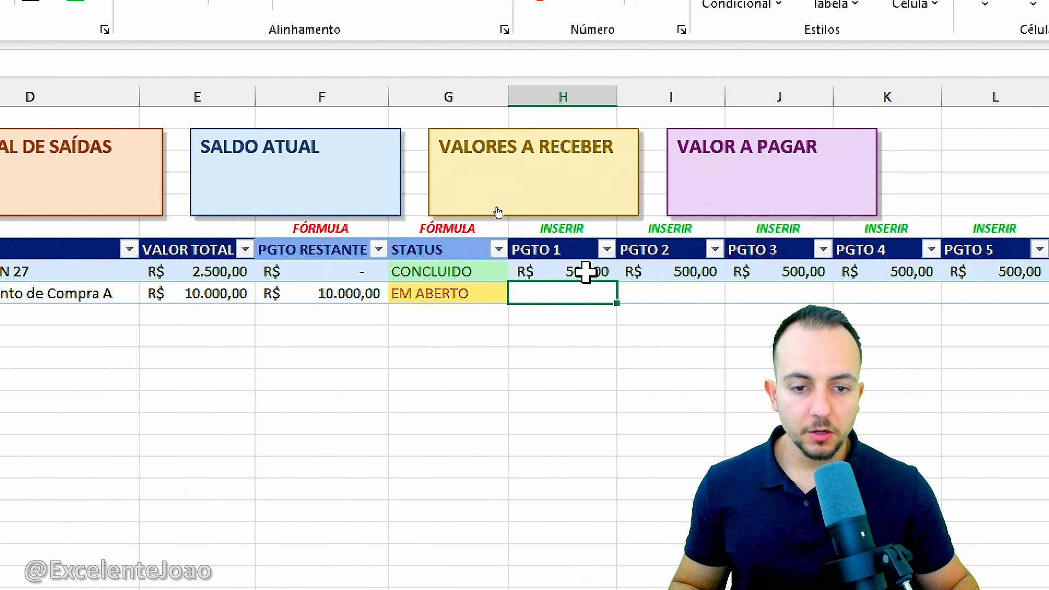
text(1.000)
key(Tab)
text(5000)
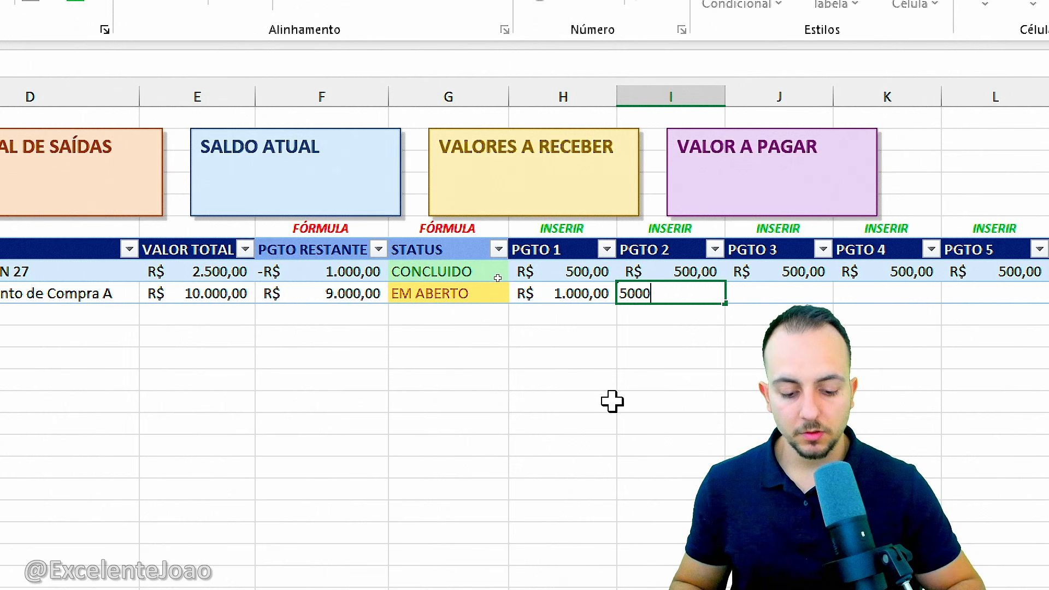
key(BackSpace)
key(Tab)
text(250)
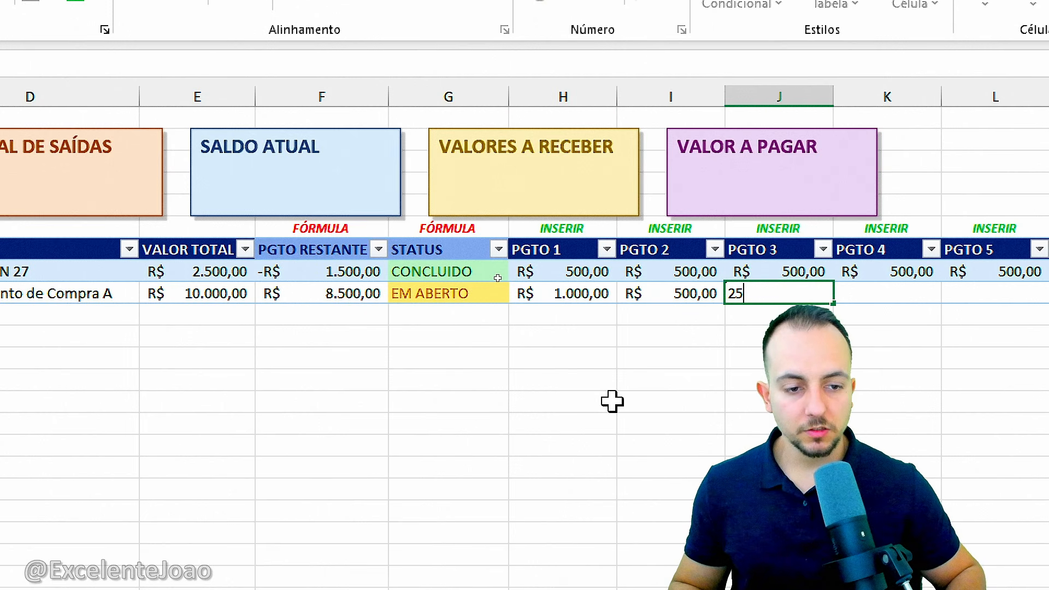
key(Tab)
text(1)
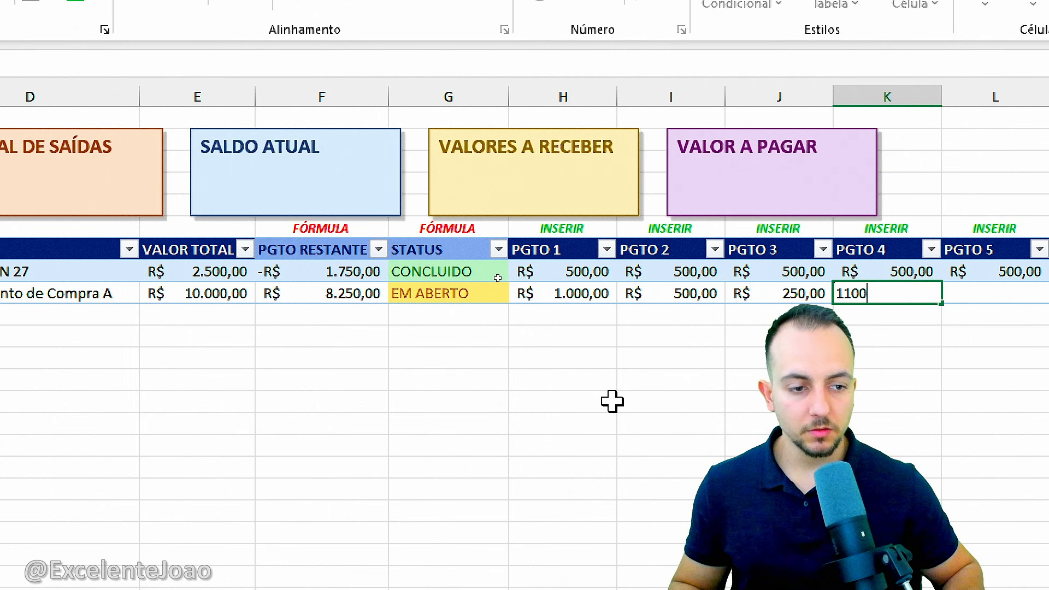
key(Return)
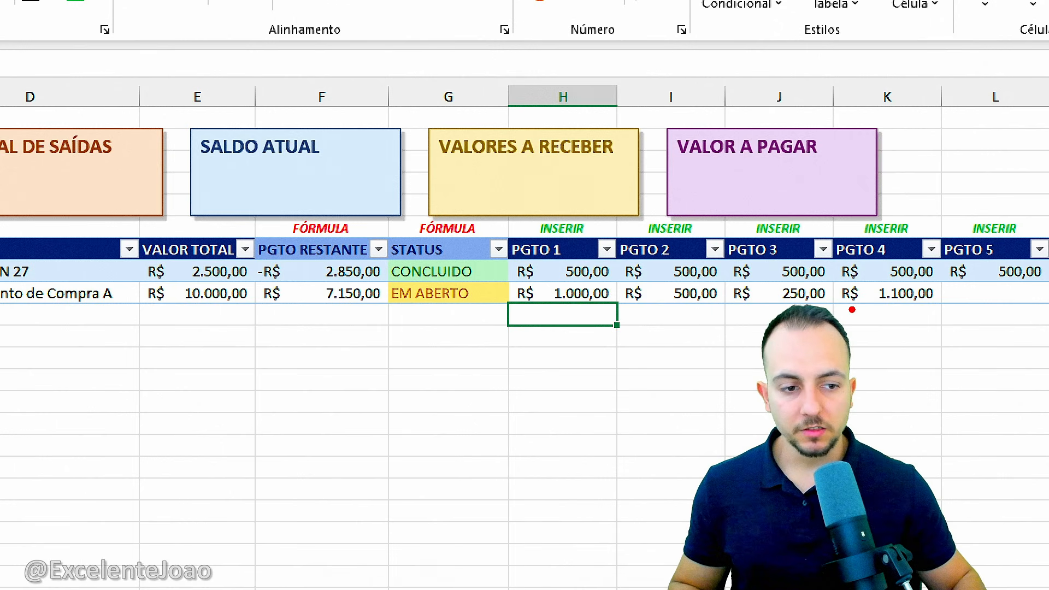
Step: Check the PGTO RESTANTE values of rows 8 and 9 against the payments entered in each row
drag(852, 310, 564, 300)
mouse_move(378, 279)
mouse_down()
mouse_move(257, 280)
mouse_move(379, 282)
mouse_up()
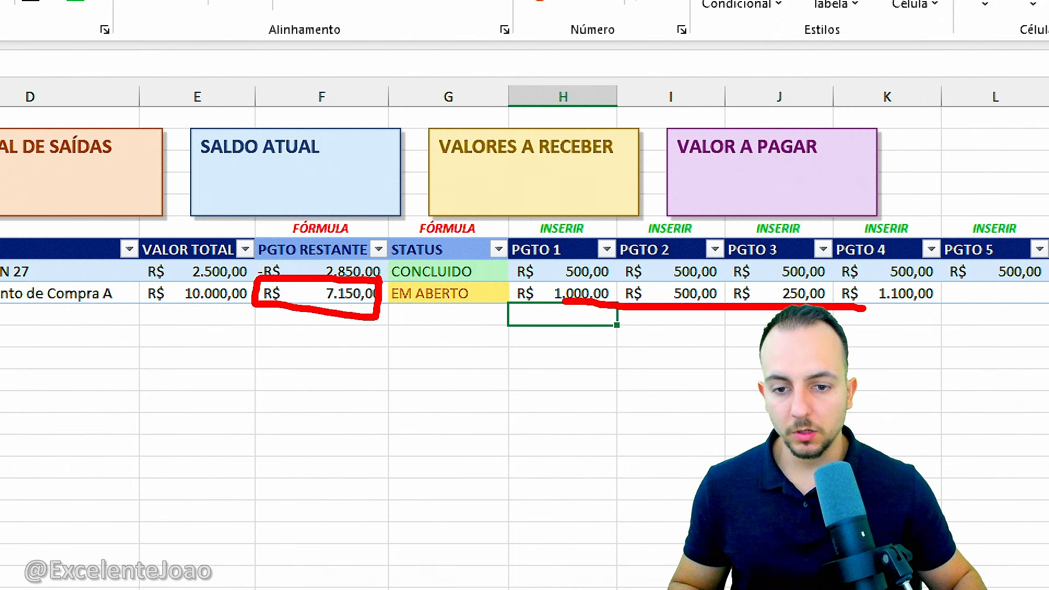
key(Escape)
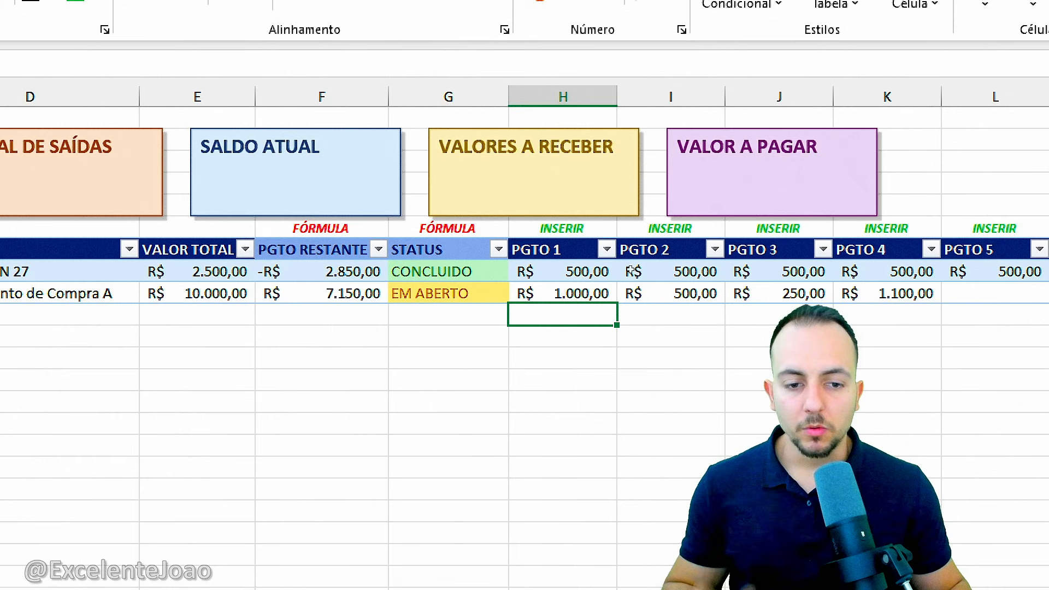
scroll(875, 325, right, 6)
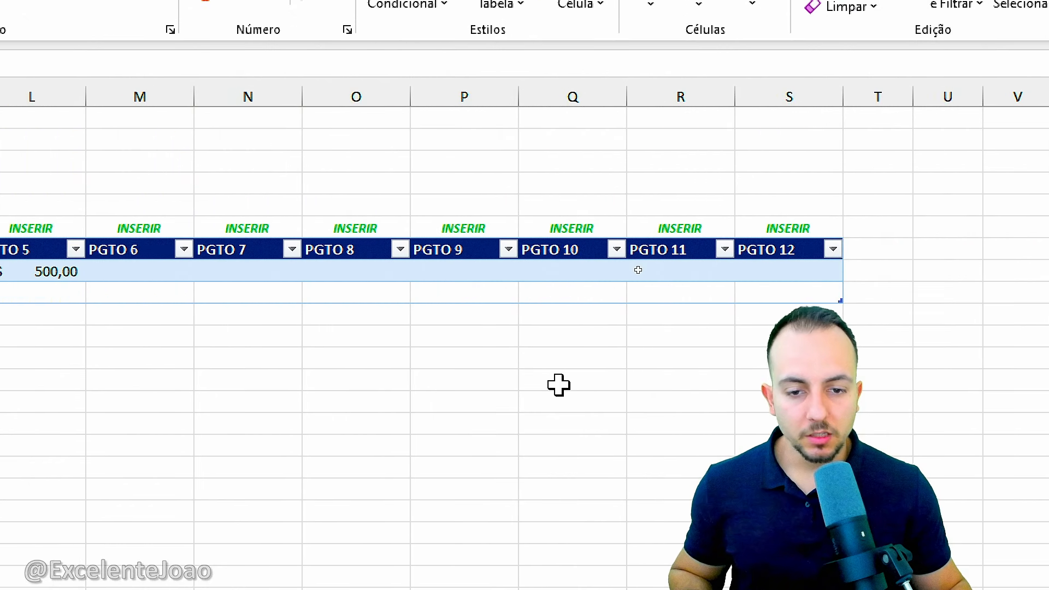
scroll(554, 384, left, 6)
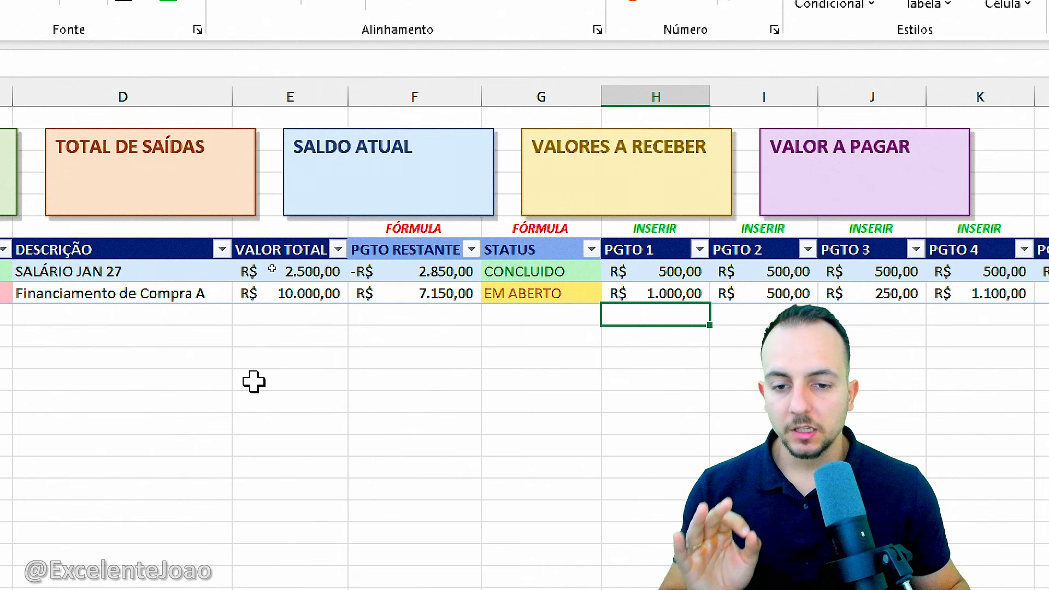
mouse_move(346, 255)
mouse_down()
mouse_move(459, 297)
mouse_move(524, 369)
mouse_up()
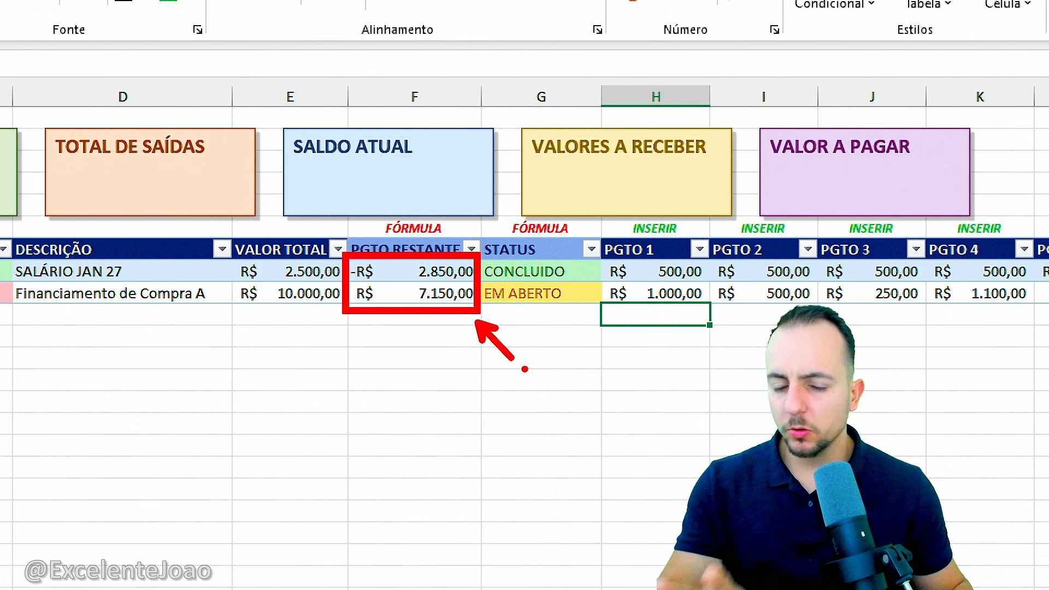
key(ctrl+z)
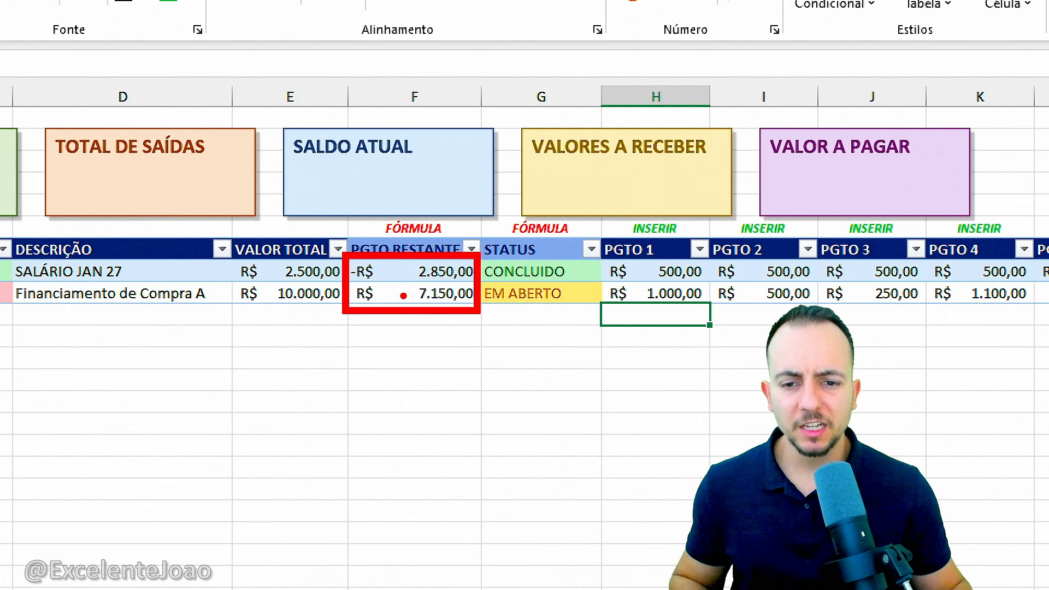
key(ctrl+z)
mouse_move(348, 286)
mouse_down()
mouse_move(483, 285)
mouse_move(363, 260)
mouse_up()
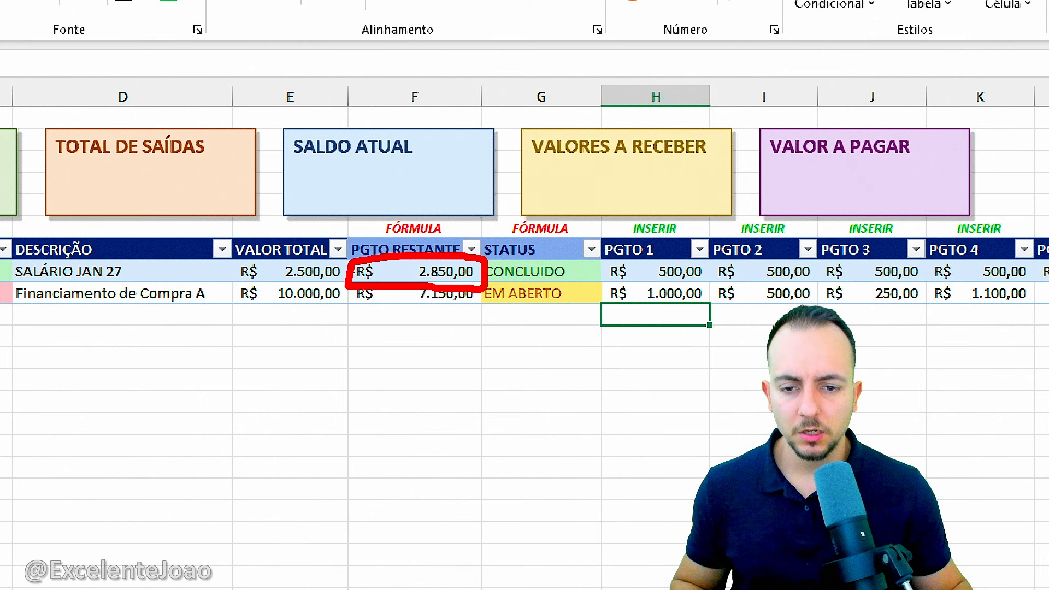
key(ctrl+z)
drag(664, 322, 716, 340)
mouse_move(382, 280)
mouse_down()
mouse_move(460, 281)
mouse_move(470, 295)
mouse_up()
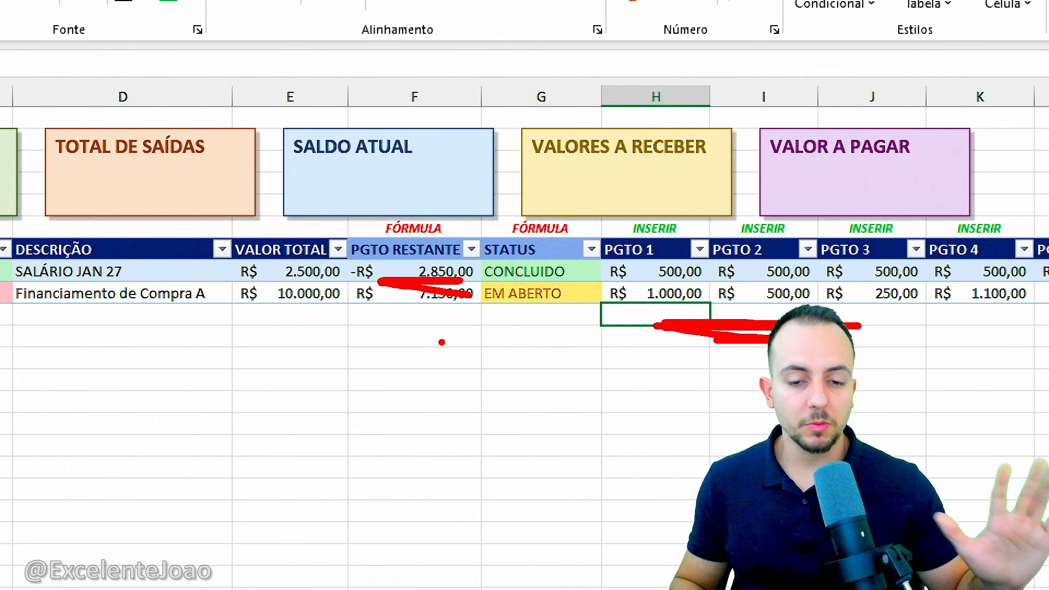
key(Escape)
Step: Inspect the PGTO RESTANTE formula in F8 and the payment range it sums
click(393, 270)
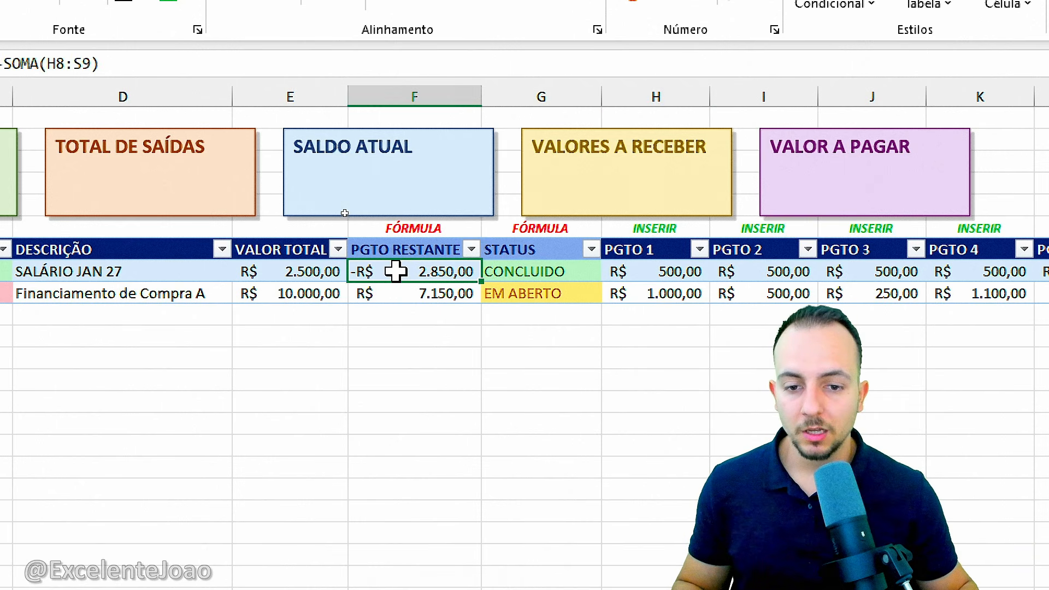
double_click(437, 273)
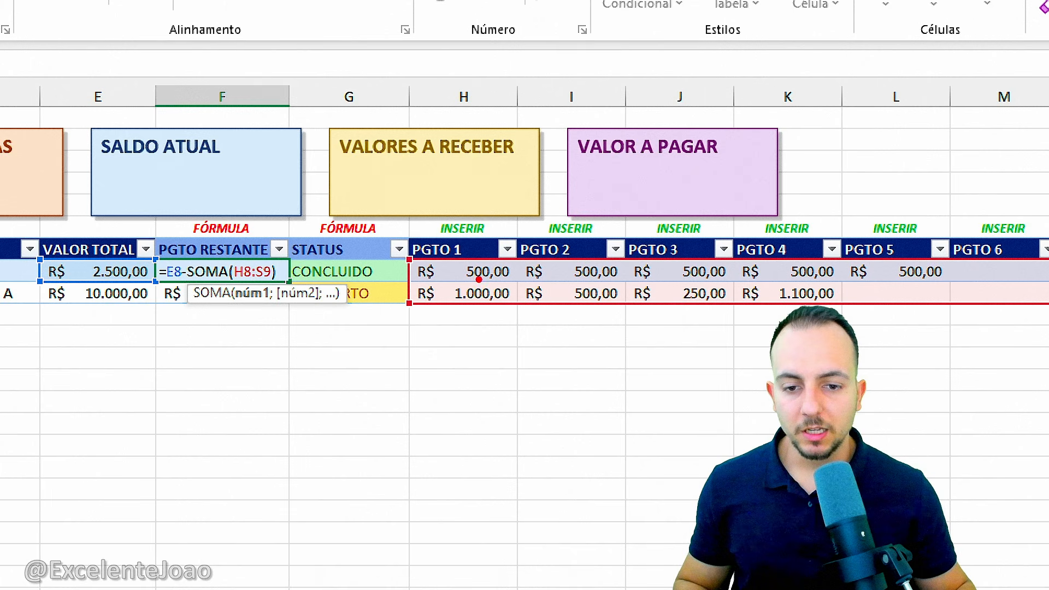
mouse_move(471, 257)
mouse_down()
mouse_move(464, 323)
mouse_move(841, 268)
mouse_move(508, 254)
mouse_up()
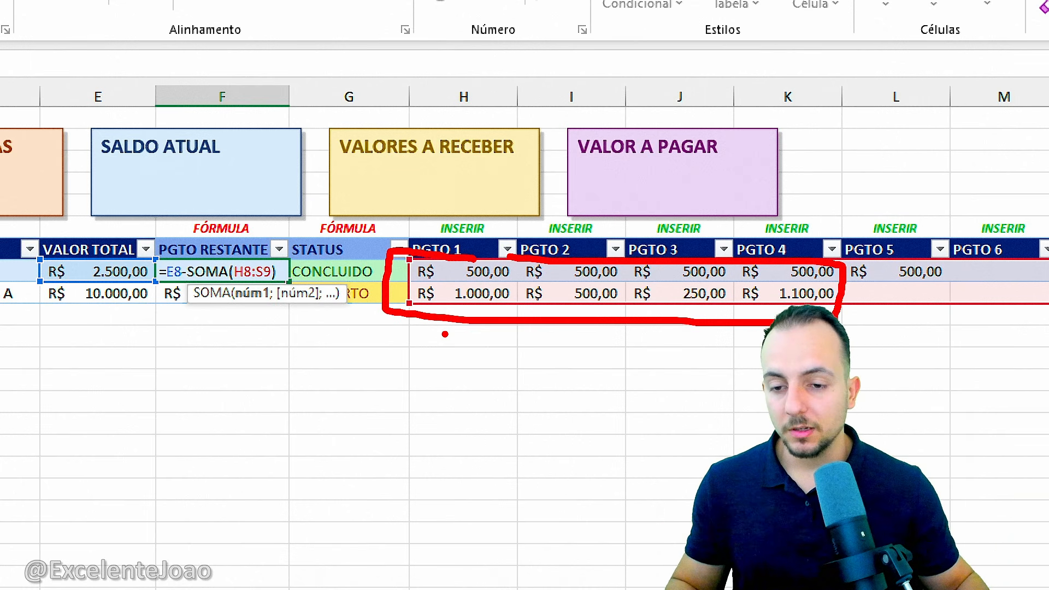
key(Escape)
key(Escape)
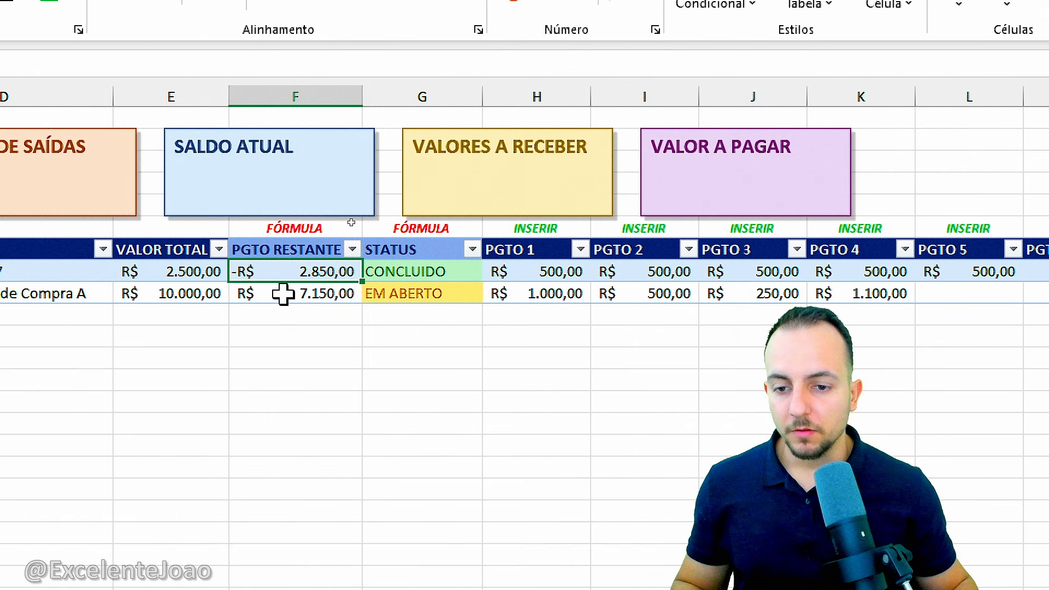
Step: Clear the PGTO RESTANTE formulas and enter =[@[VALOR TOTAL]]-SOMA(Tabela1[@[PGTO 1]:[PGTO 12]]) in F8
drag(312, 281, 306, 308)
key(Delete)
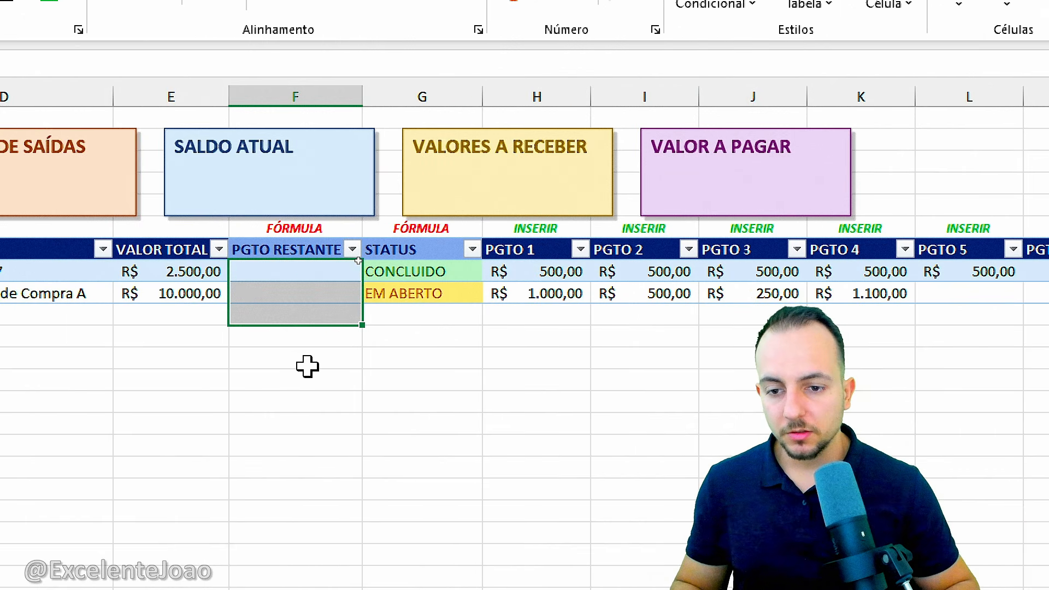
click(281, 277)
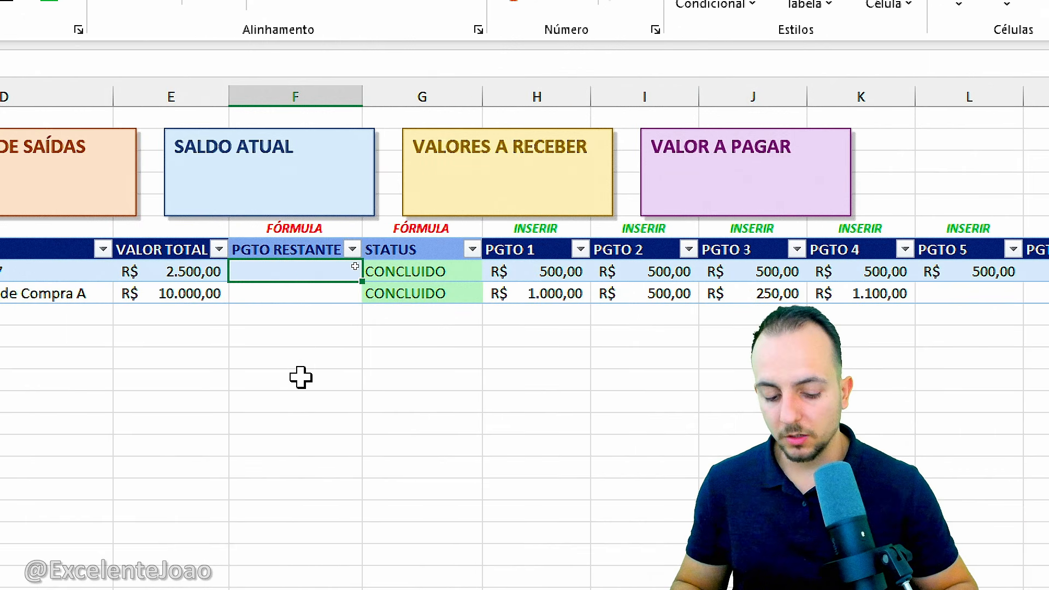
text(=)
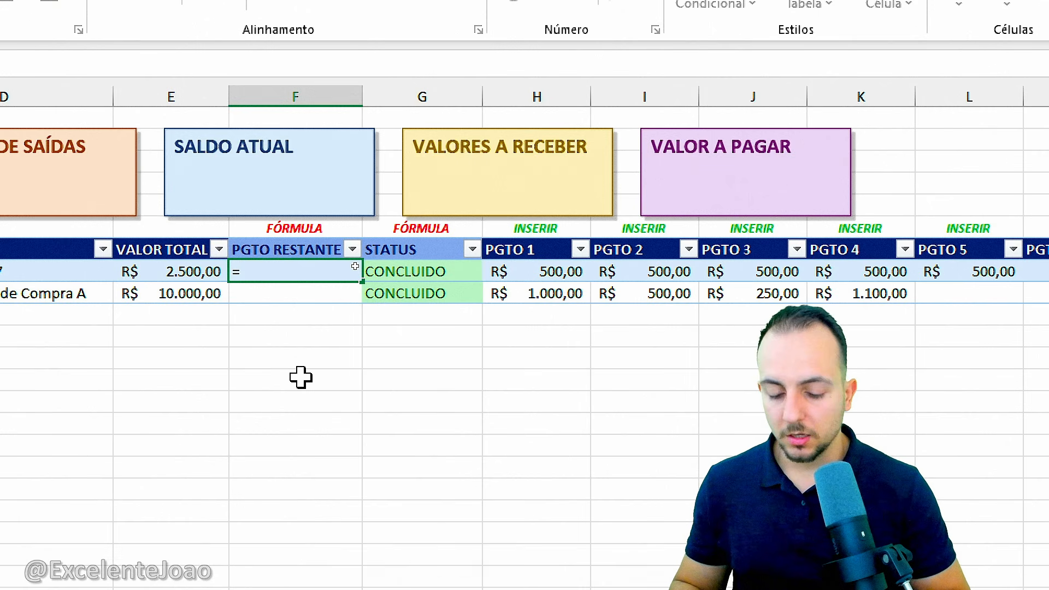
click(176, 274)
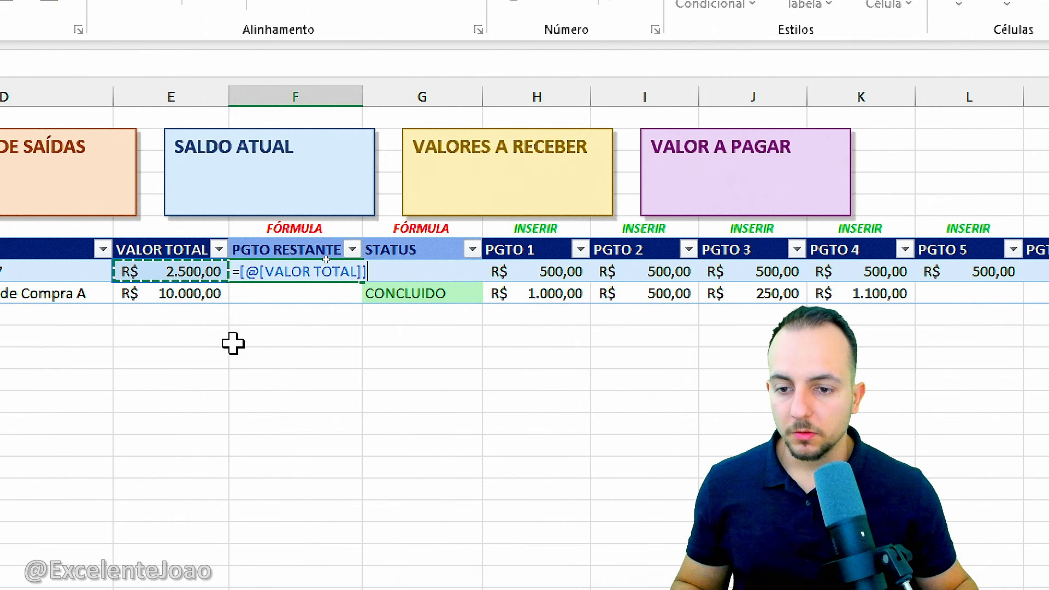
text(-soma)
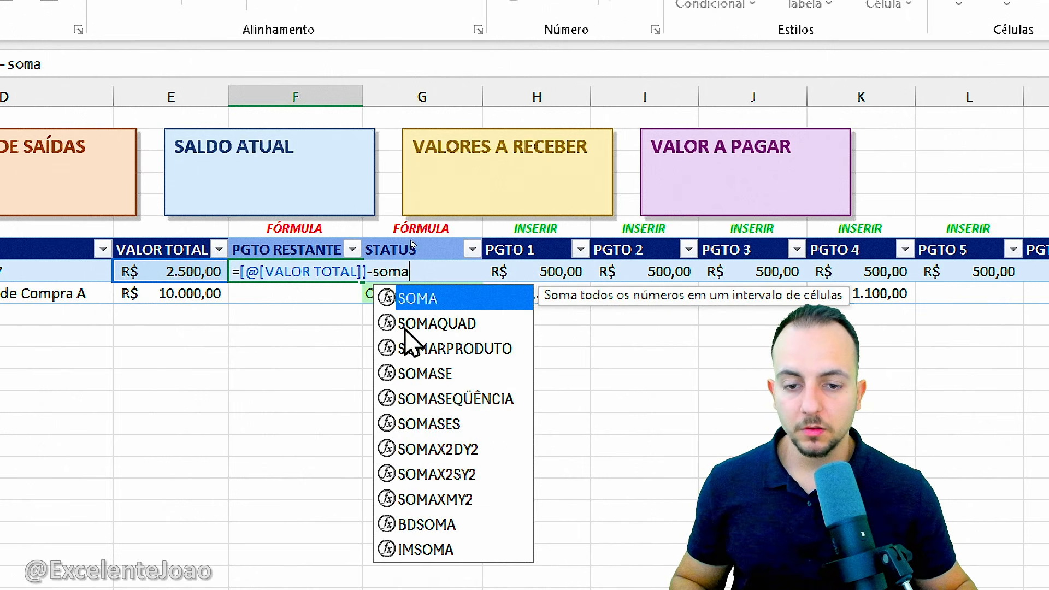
double_click(431, 300)
drag(561, 265, 1014, 275)
drag(917, 274, 964, 276)
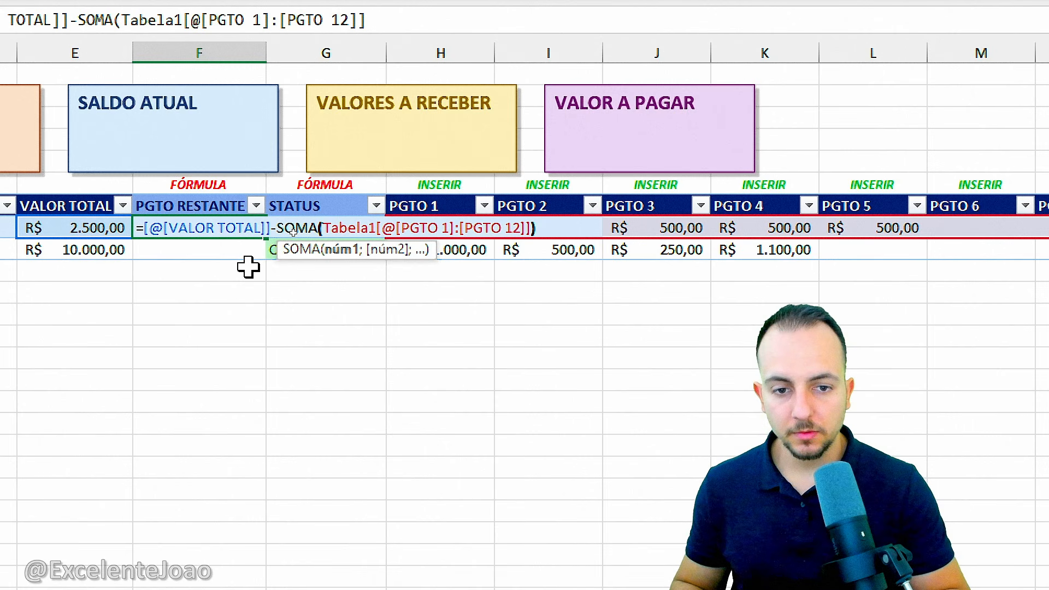
text())
key(Return)
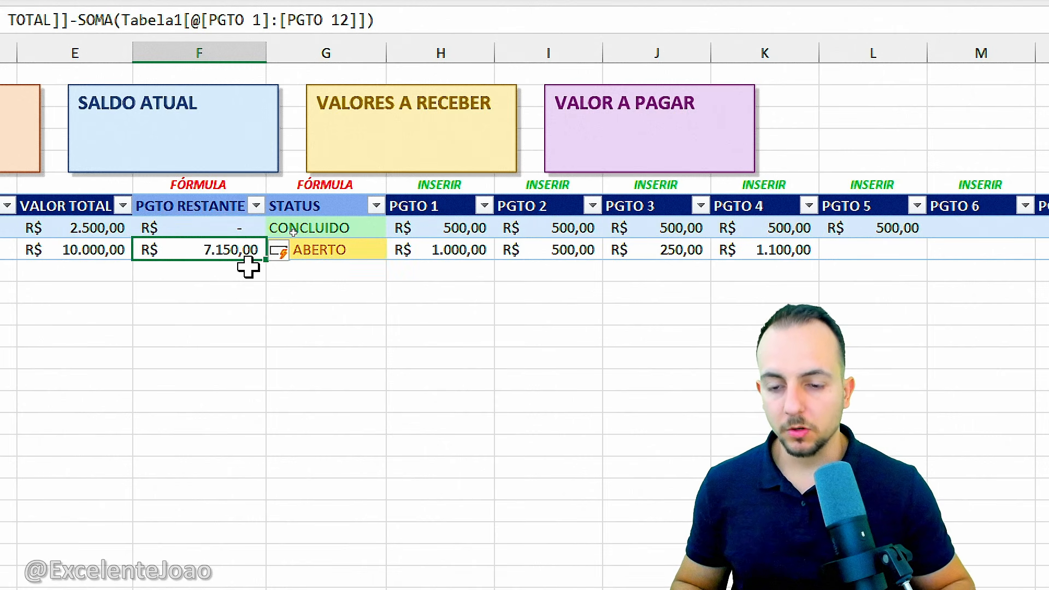
Step: Enter the date 03/01/2027 in B10, directly below the table's last entry
click(226, 312)
click(187, 246)
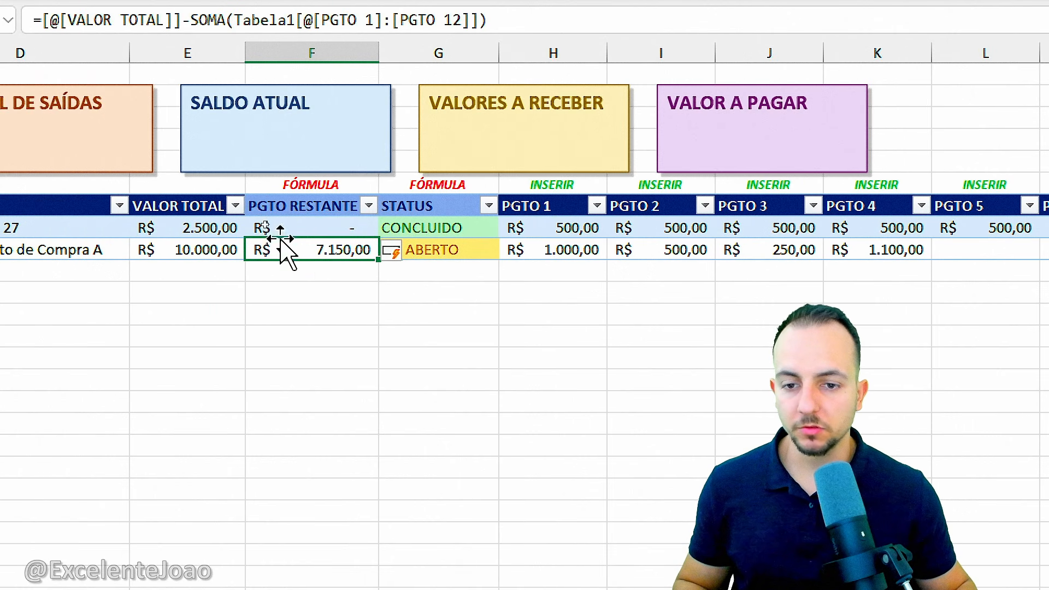
click(278, 334)
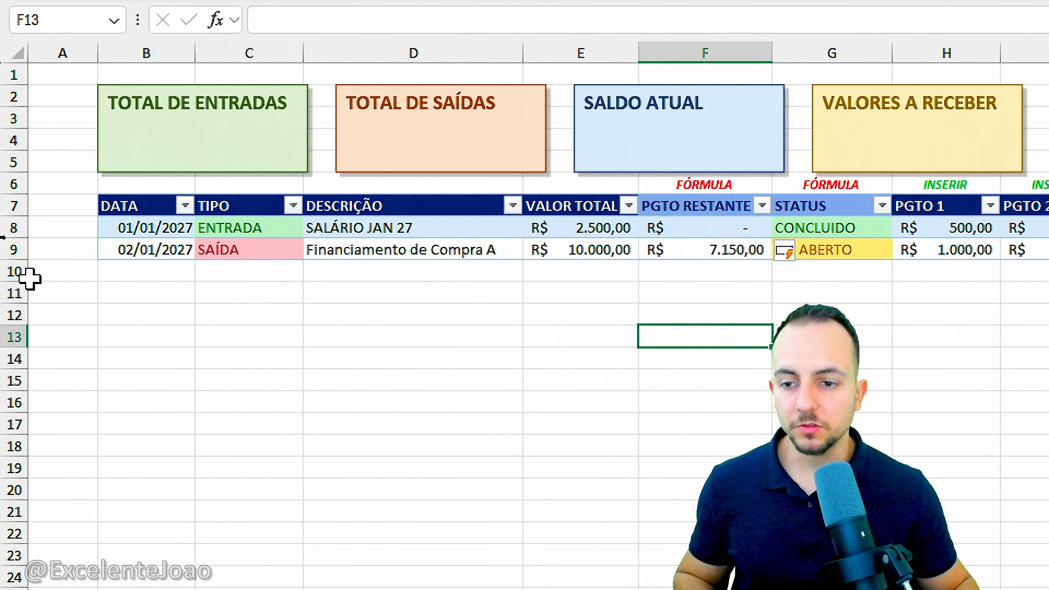
click(140, 271)
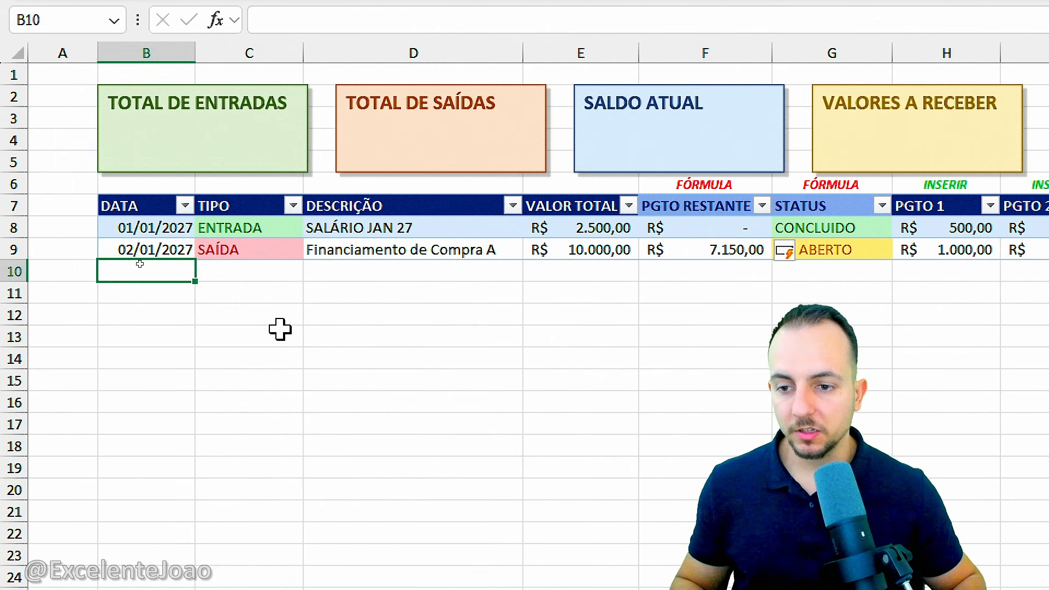
text(03/01/2027)
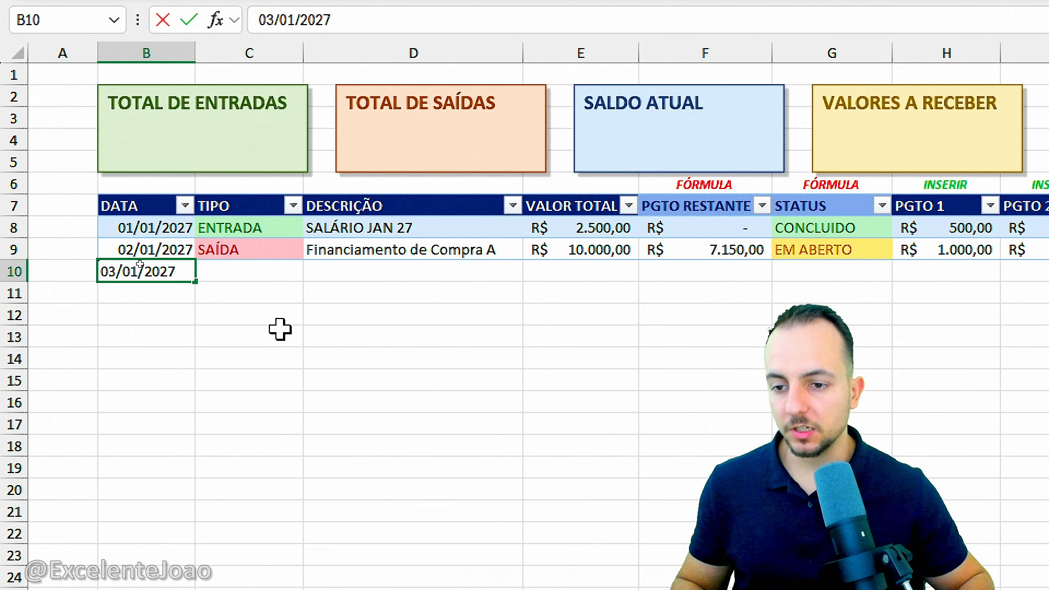
key(Return)
click(383, 334)
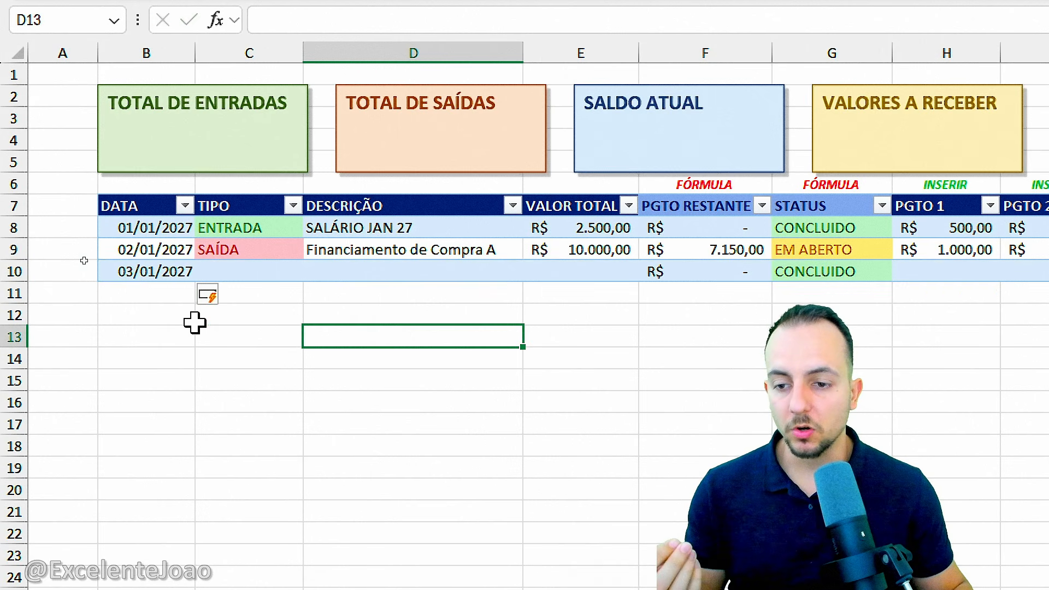
click(155, 297)
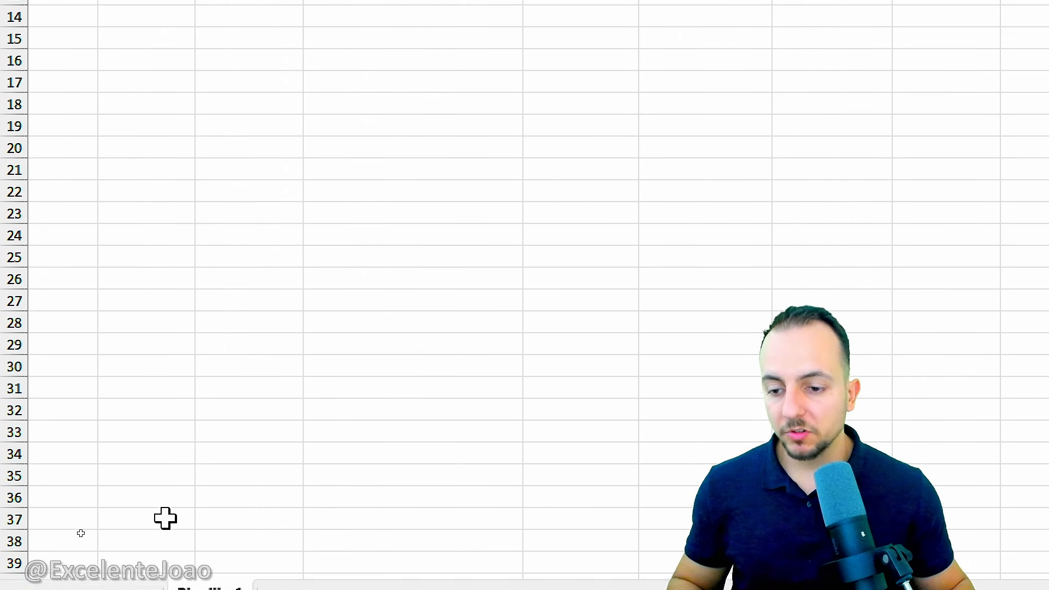
click(163, 347)
drag(201, 326, 144, 329)
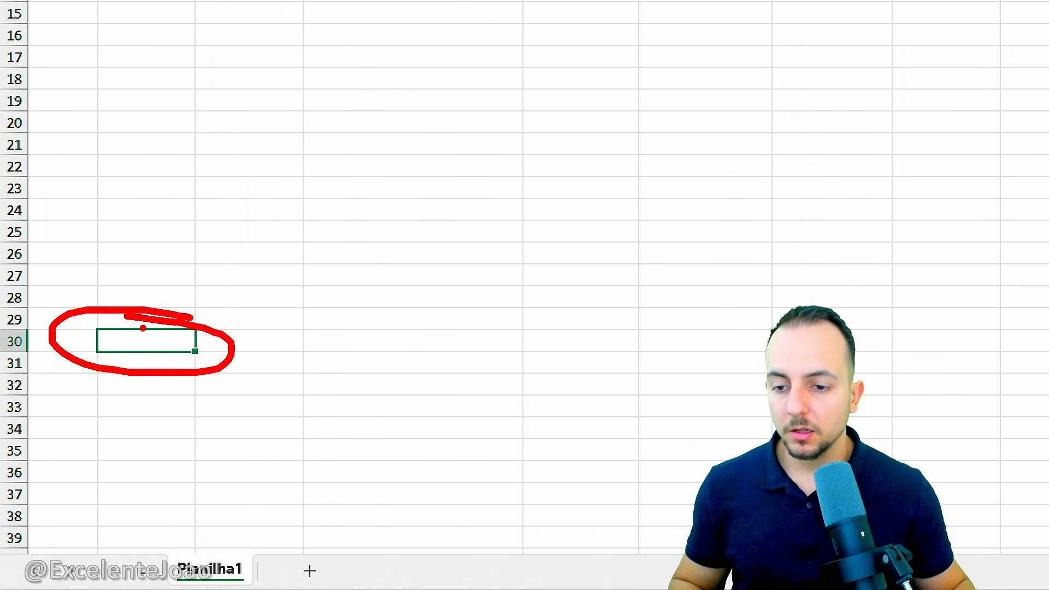
drag(240, 367, 371, 437)
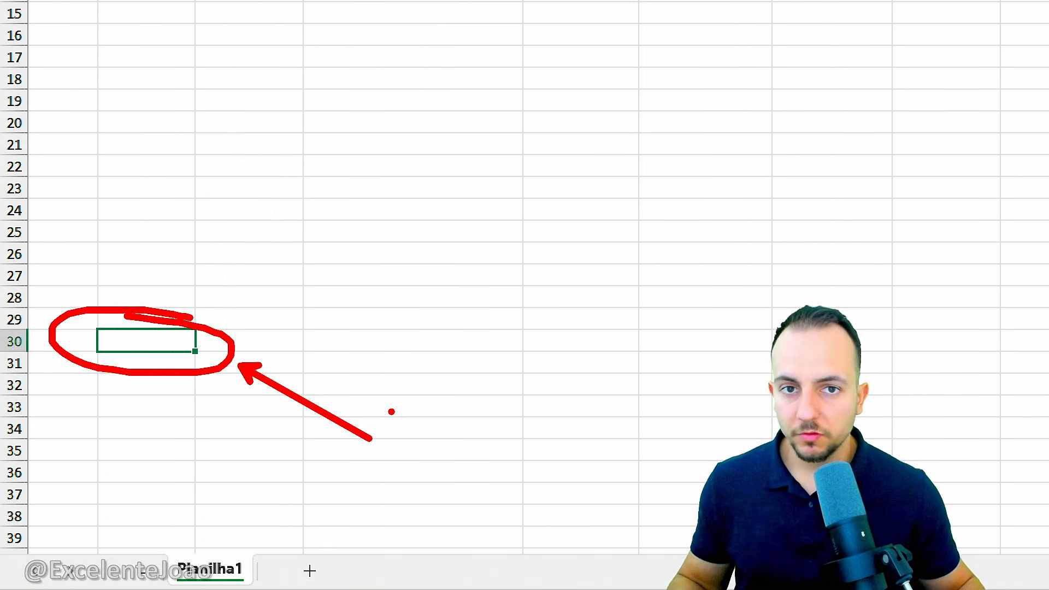
key(Escape)
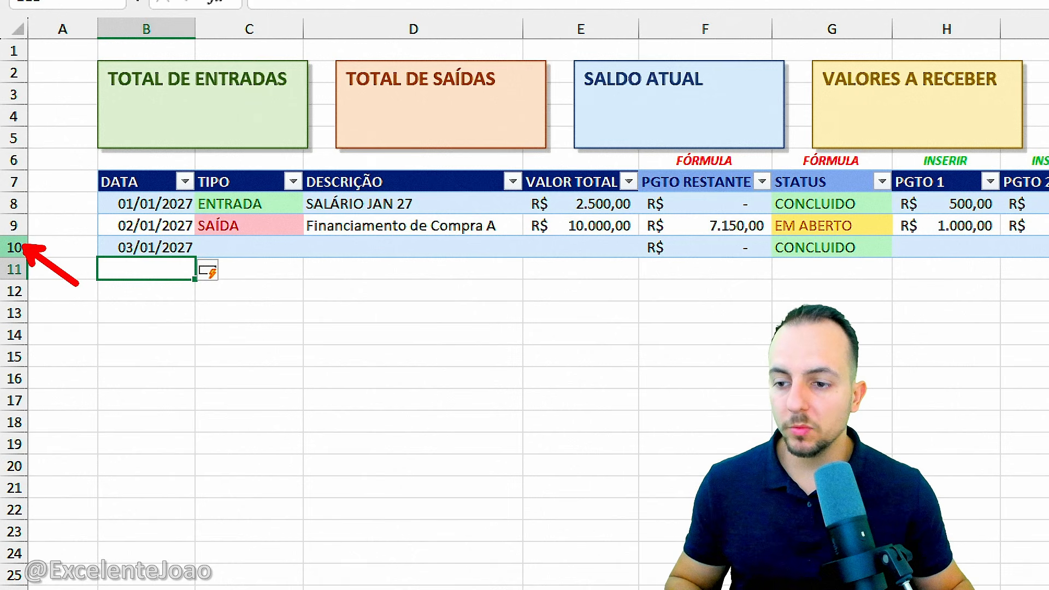
Step: Delete the whole of row 10, which holds the trial date entry
click(13, 247)
scroll(921, 376, right, 3)
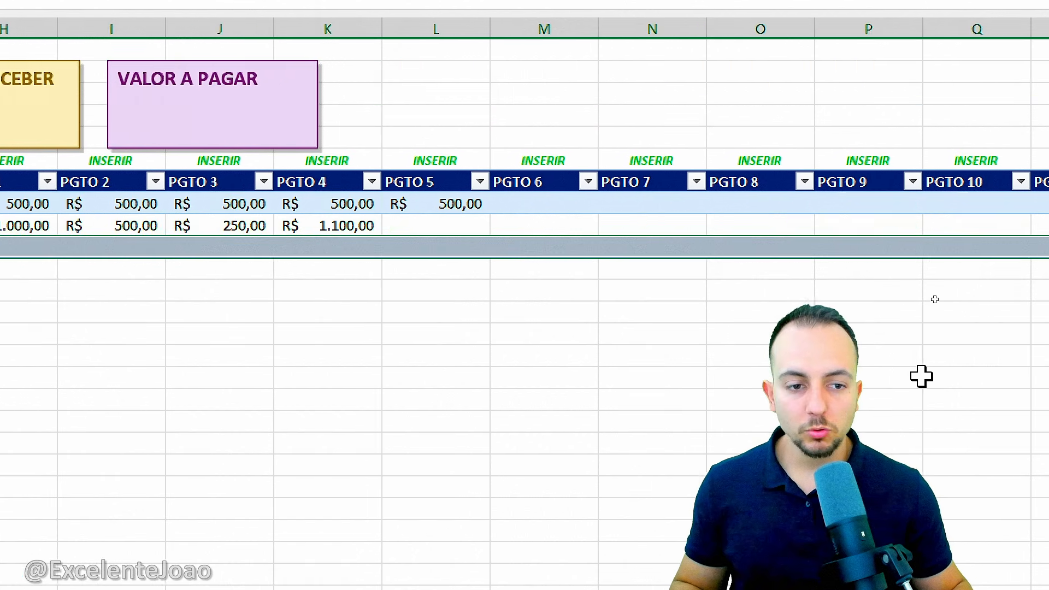
right_click(47, 243)
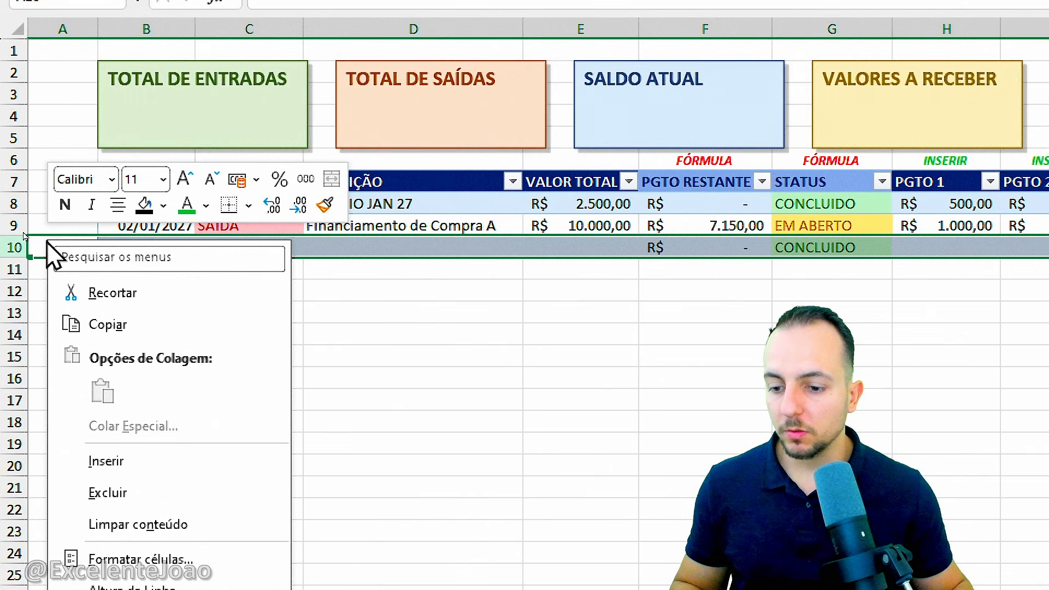
click(152, 481)
click(150, 503)
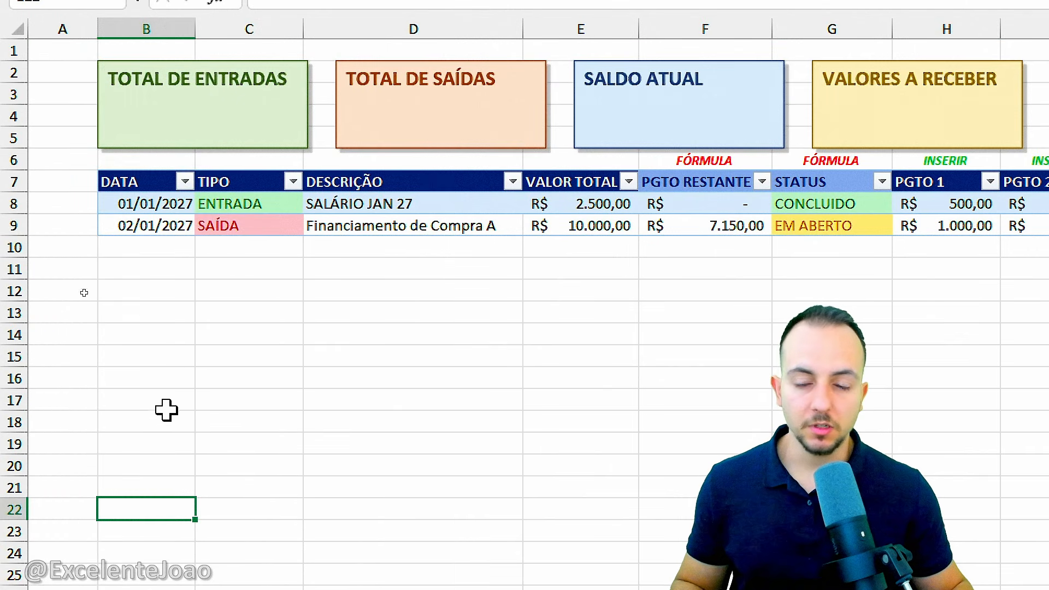
Step: Start a new table entry in row 10 with DATA 03/01/2027 and TIPO SAÍDA
click(182, 245)
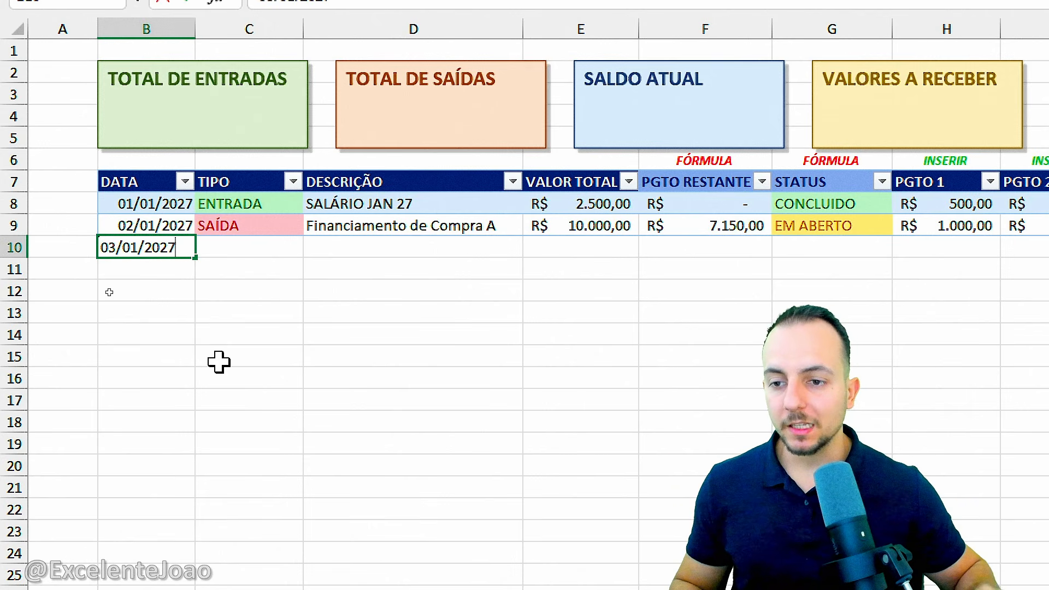
key(Return)
click(261, 253)
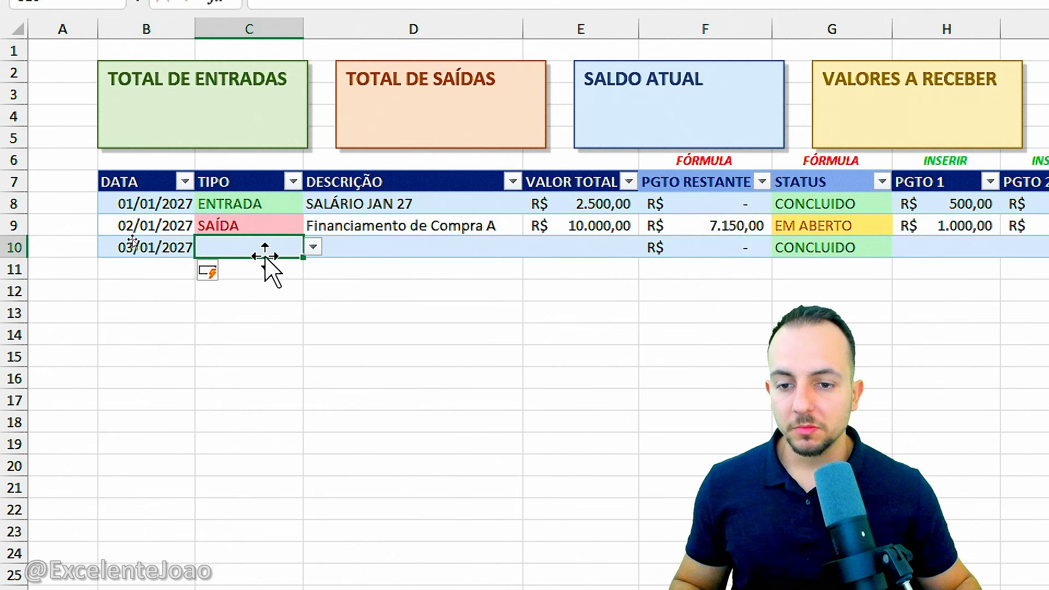
click(314, 247)
click(281, 297)
Step: Fill row 10 with the DESCRIÇÃO Compra de Notebook and a VALOR TOTAL of 3500
click(404, 252)
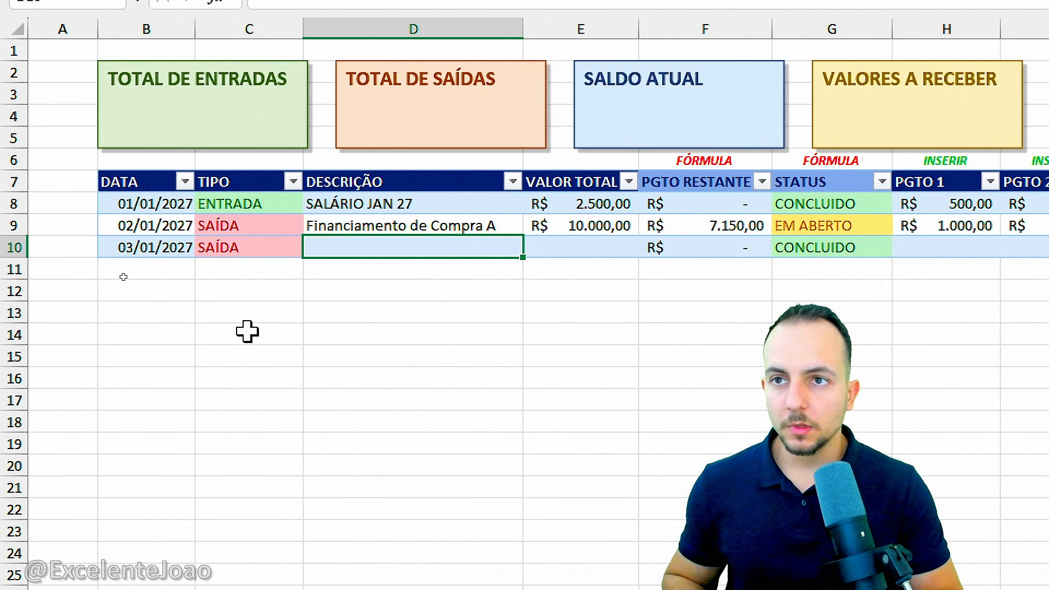
text(Compra de)
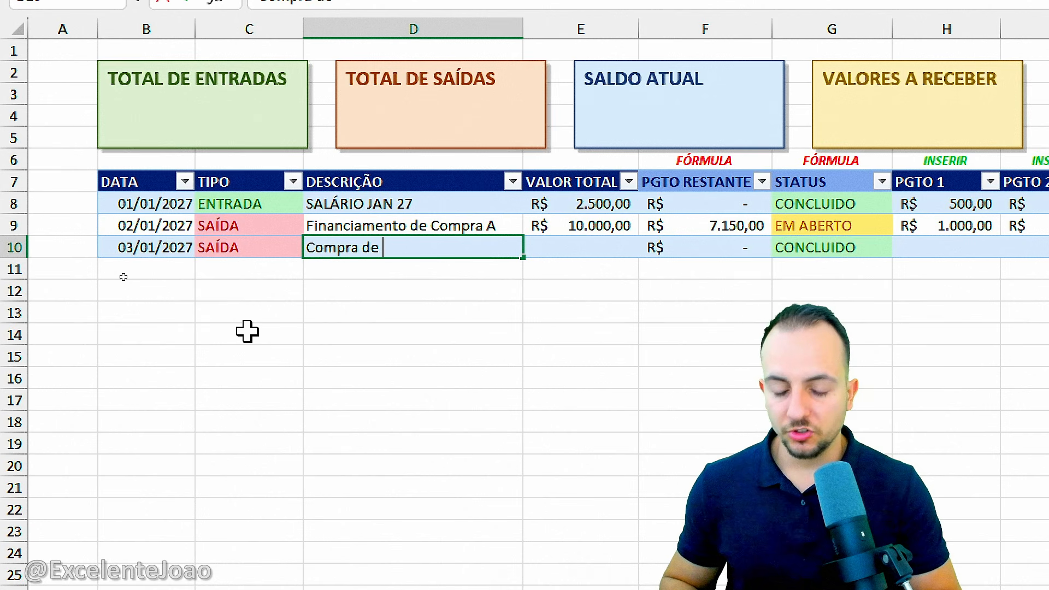
text( Noteb)
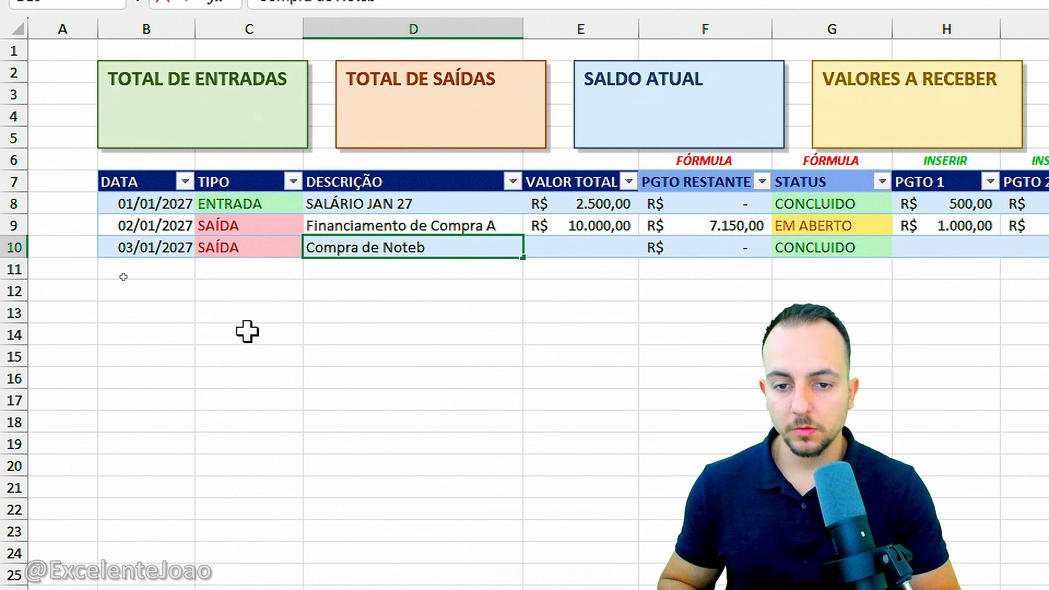
text(ook)
key(Tab)
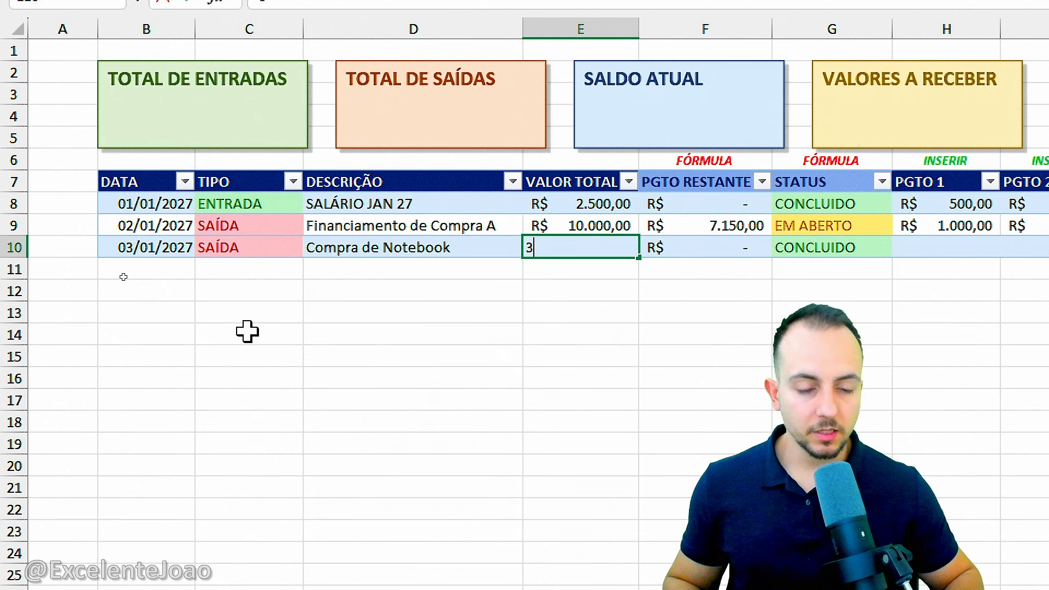
text(3500)
key(Return)
Step: Enter a payment of 250 in PGTO 1 of the Compra de Notebook row
scroll(917, 309, right, 3)
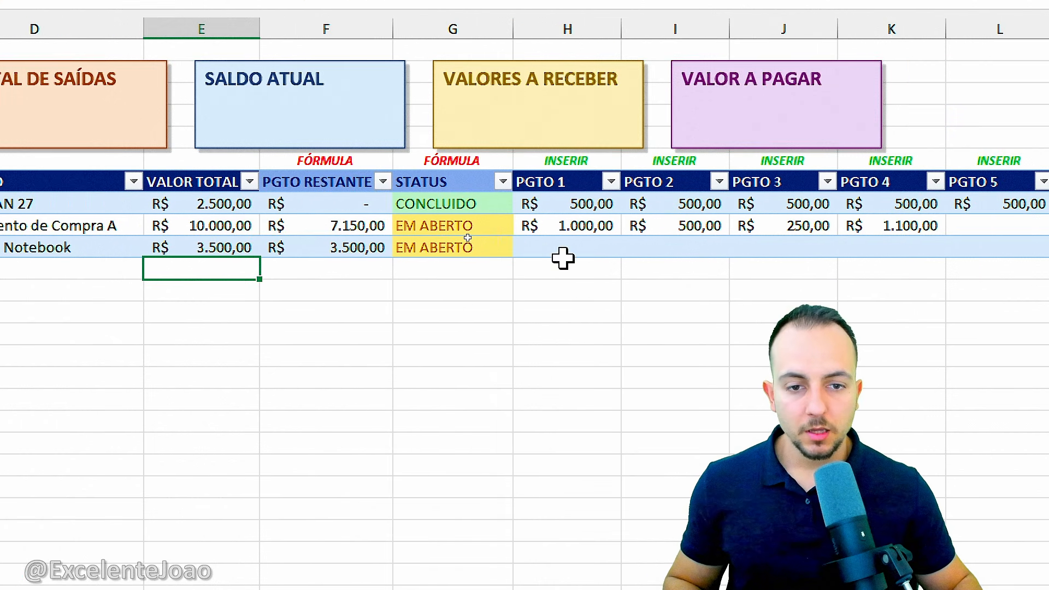
click(562, 253)
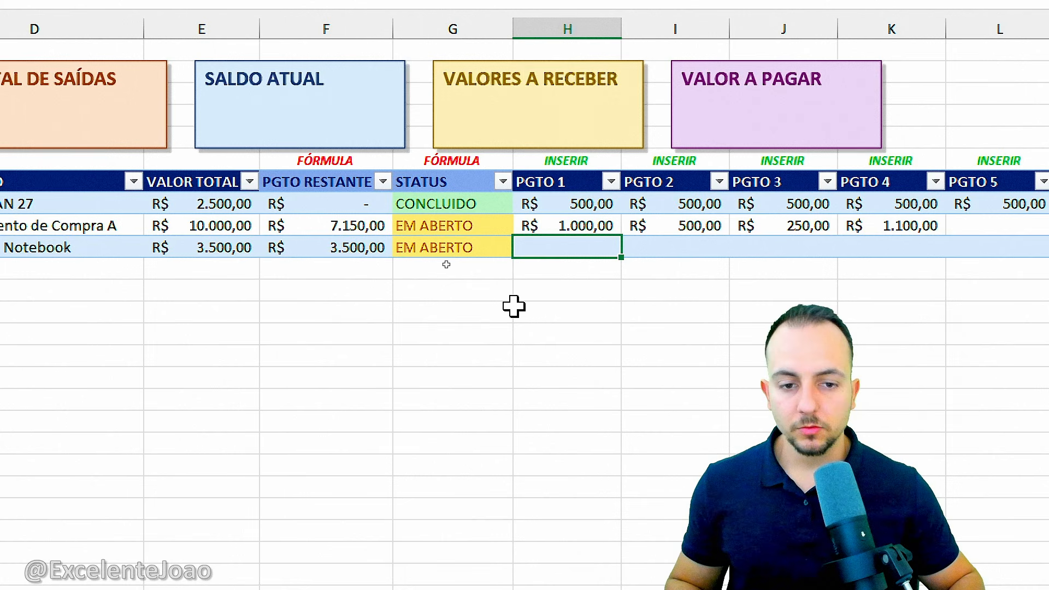
text(250)
key(Return)
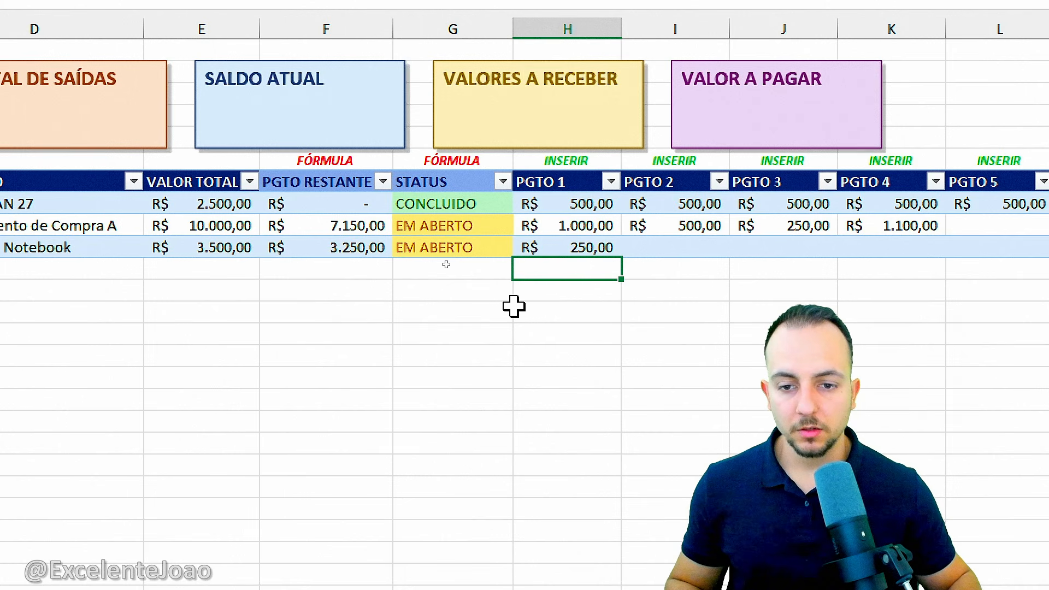
Step: Check the PGTO RESTANTE of row 10 and the STATUS values of rows 8 to 10, including the formula in G8
click(382, 245)
click(437, 247)
click(548, 232)
drag(477, 222, 470, 240)
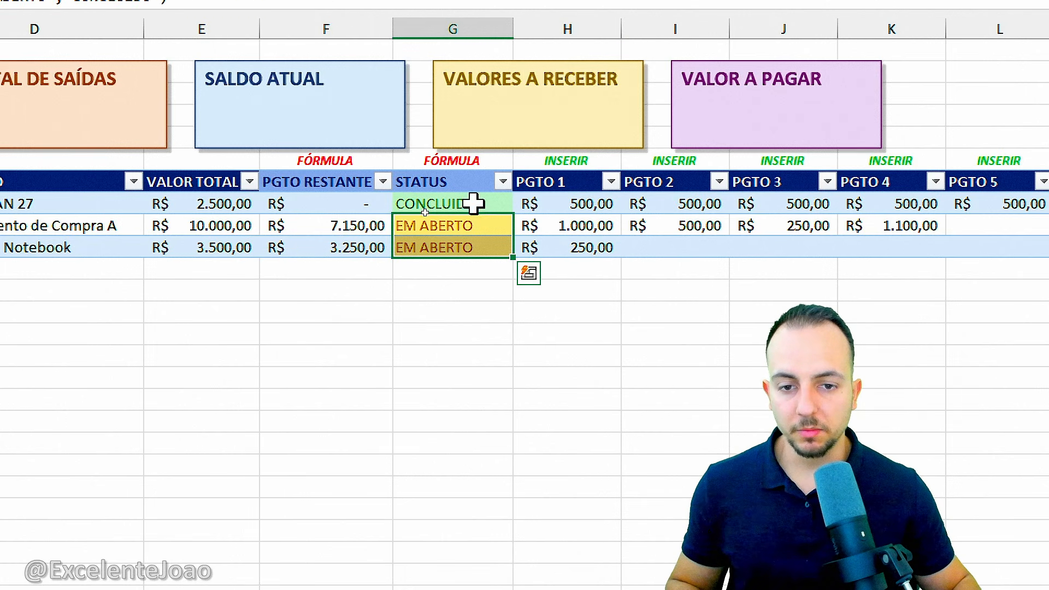
click(473, 204)
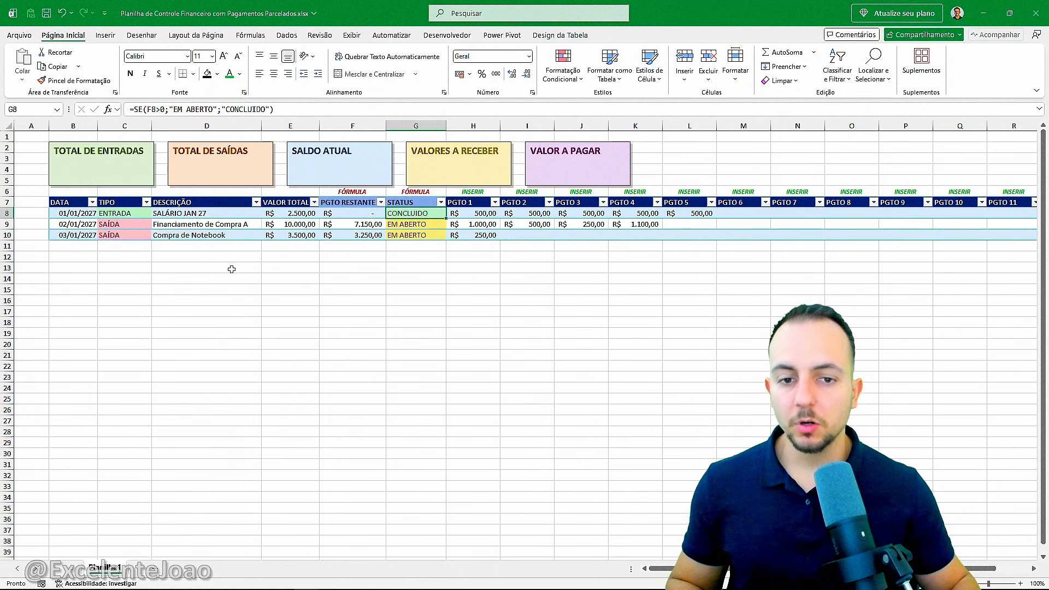
click(461, 331)
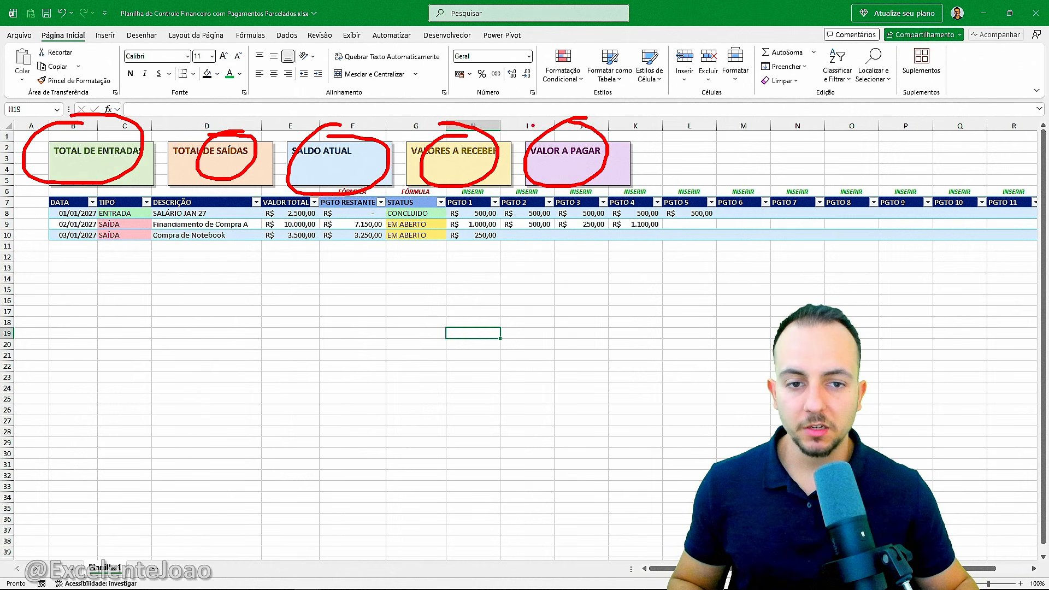
key(Escape)
click(445, 312)
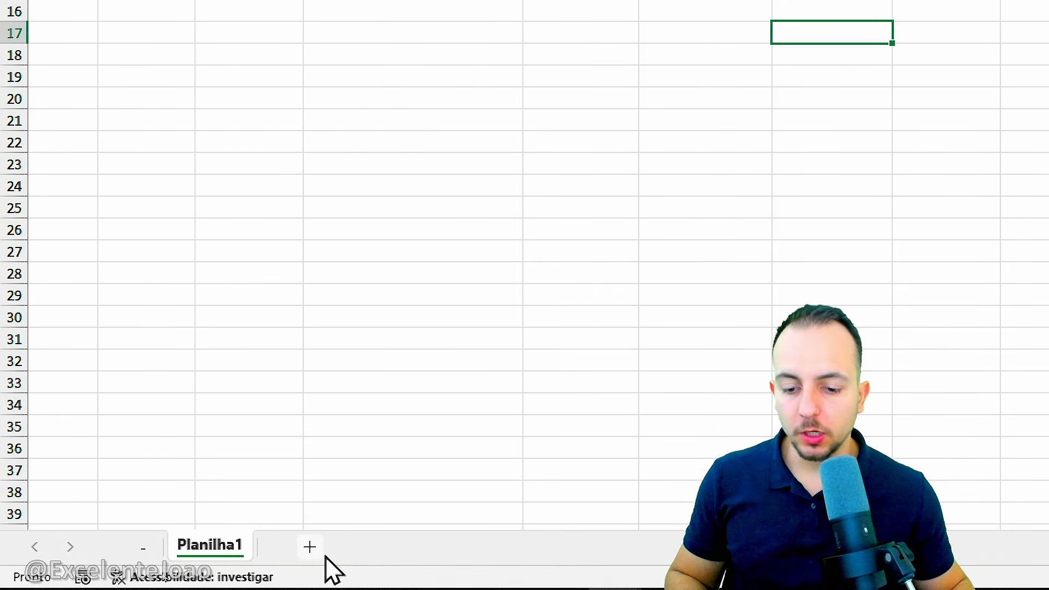
Step: Add a new worksheet to the workbook and rename it CALCULOS
click(306, 547)
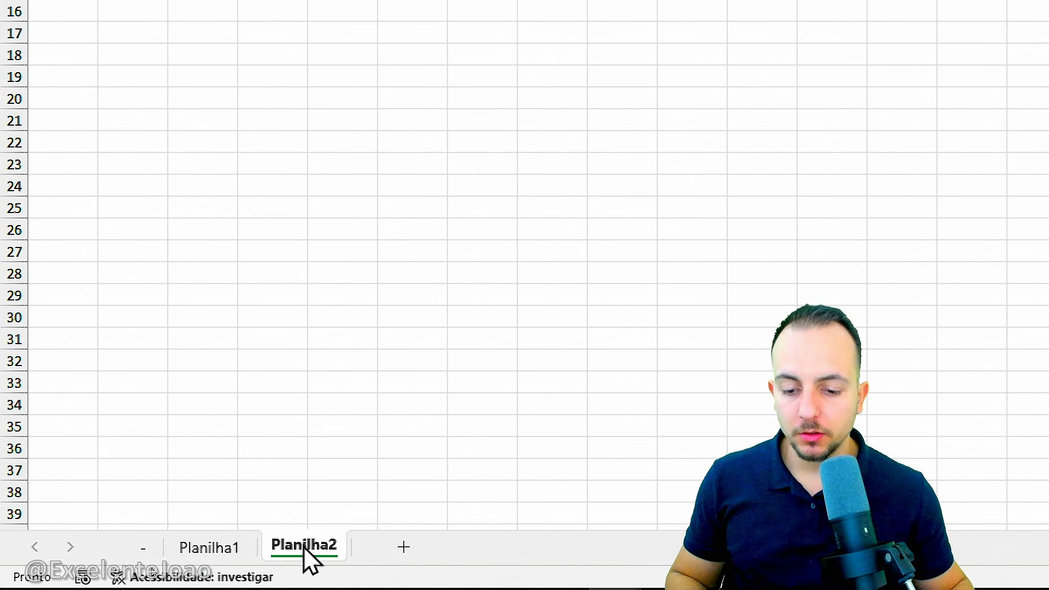
right_click(303, 546)
click(415, 264)
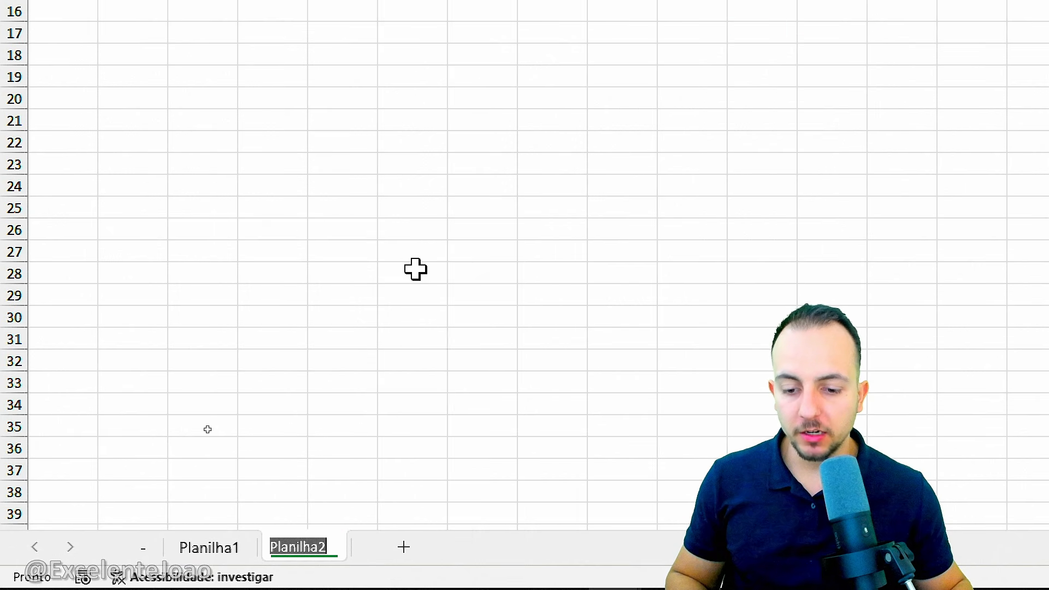
text(CALCULOS)
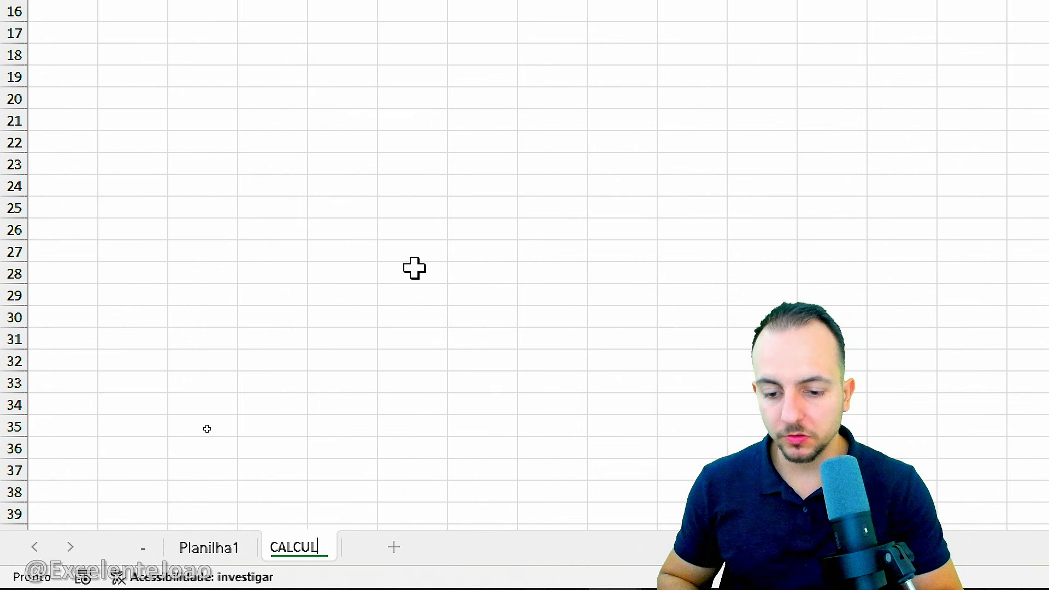
key(Return)
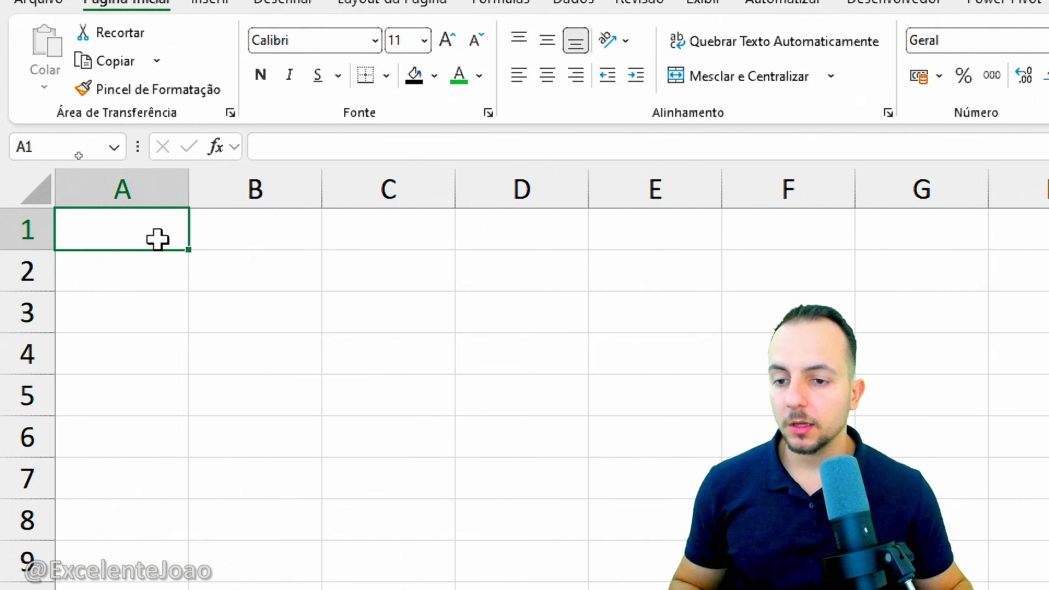
Step: Enter the labels TOTAL DE ENTRDAS, TOTAL DE SAIDAS and SALDO in cells A1 to A3 of the CALCULOS sheet
click(139, 187)
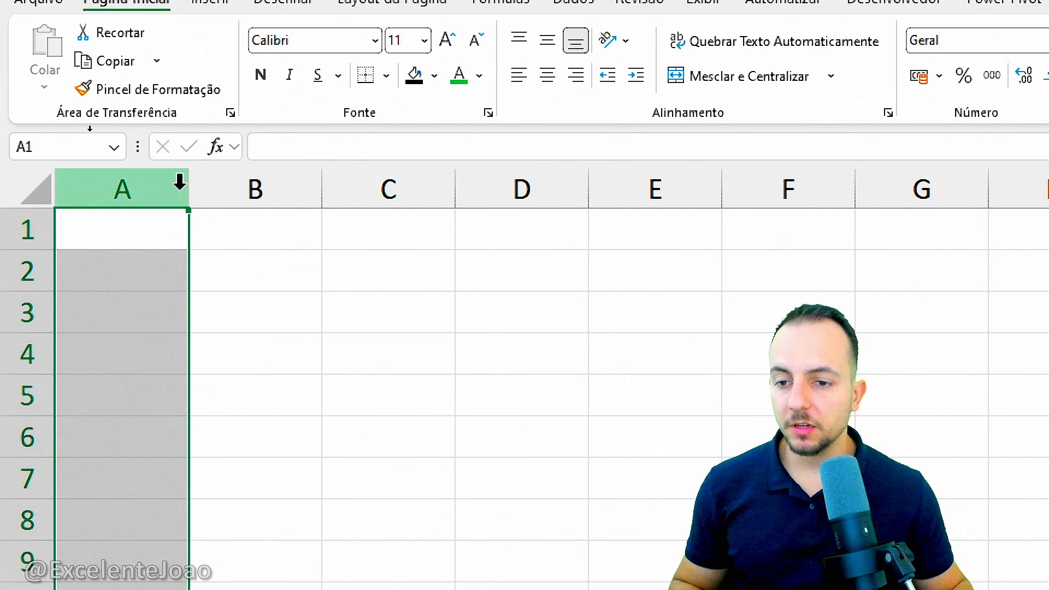
click(149, 226)
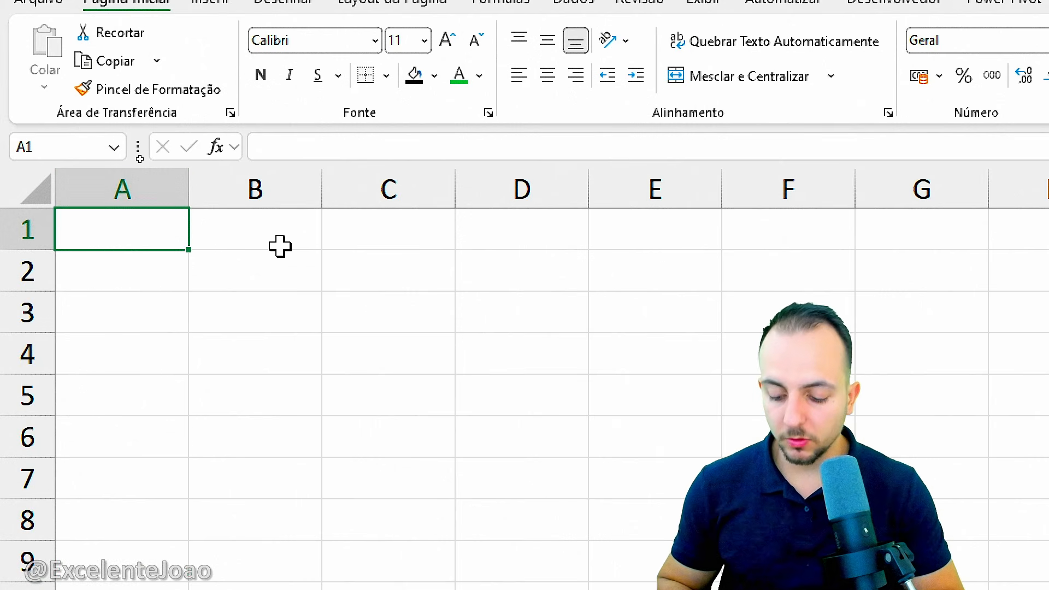
text(TOTAL DE ENTRDAS)
key(Return)
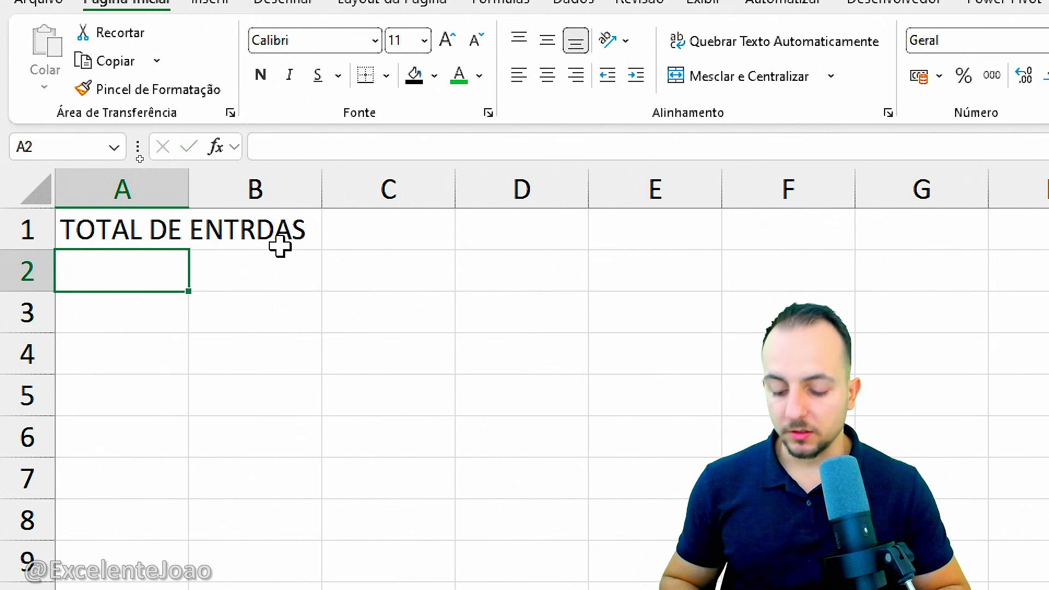
text(TOTAL DE SAIDAS)
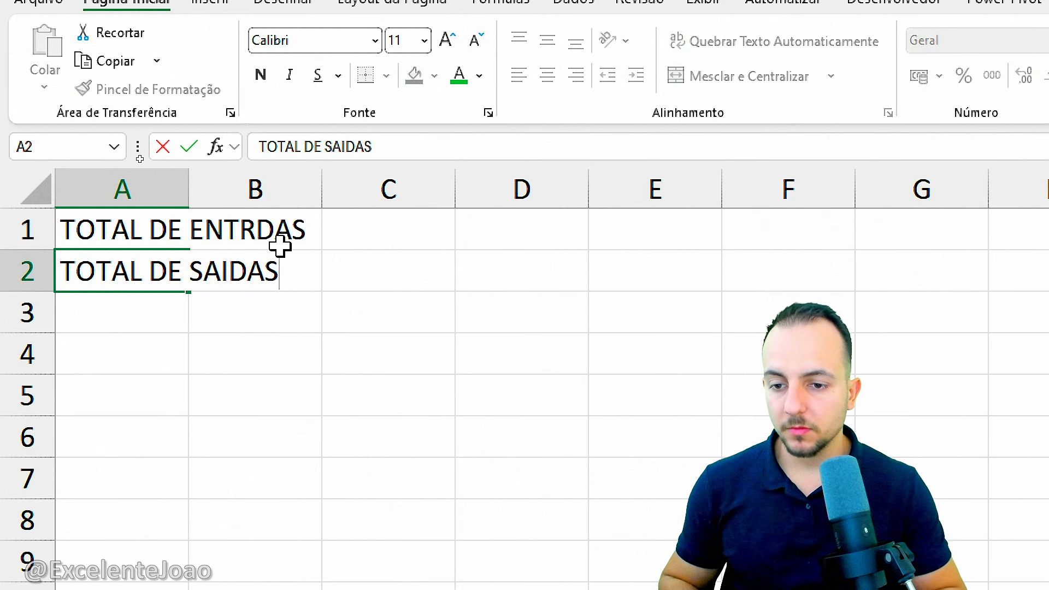
key(Return)
text(SALDO)
key(Return)
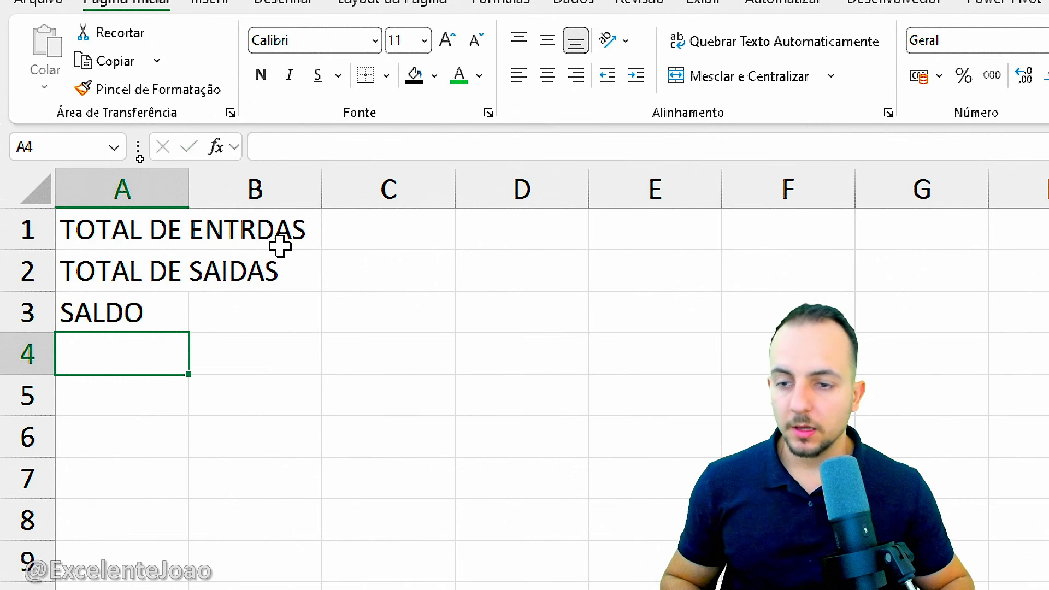
Step: Add the labels TOTAL A RECEBER in A4 and TOTAL A PAGAR in A5
text(TOTAL A RECEBER)
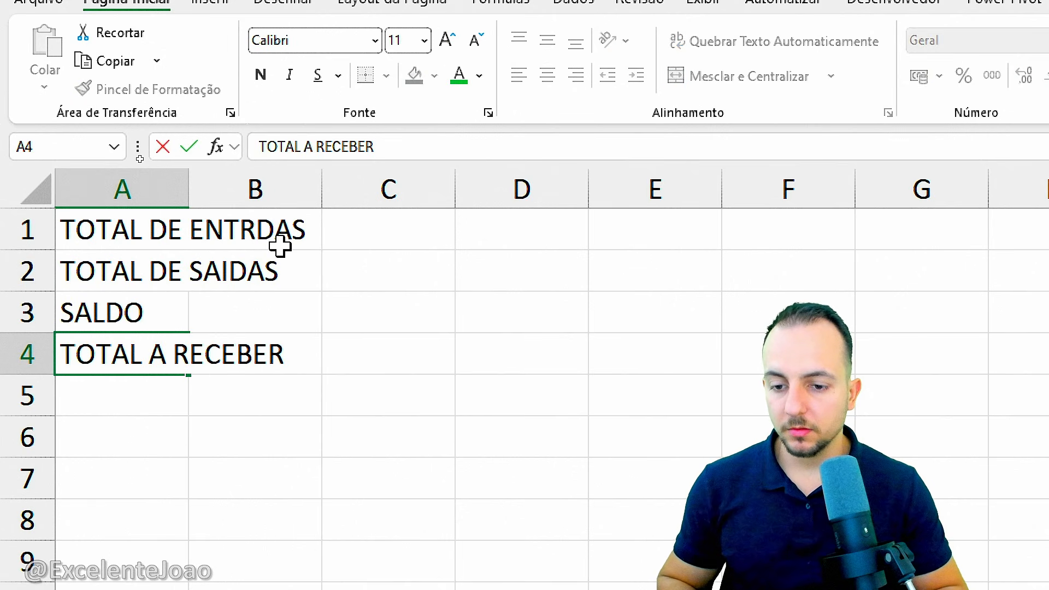
key(Return)
text(TOTAL)
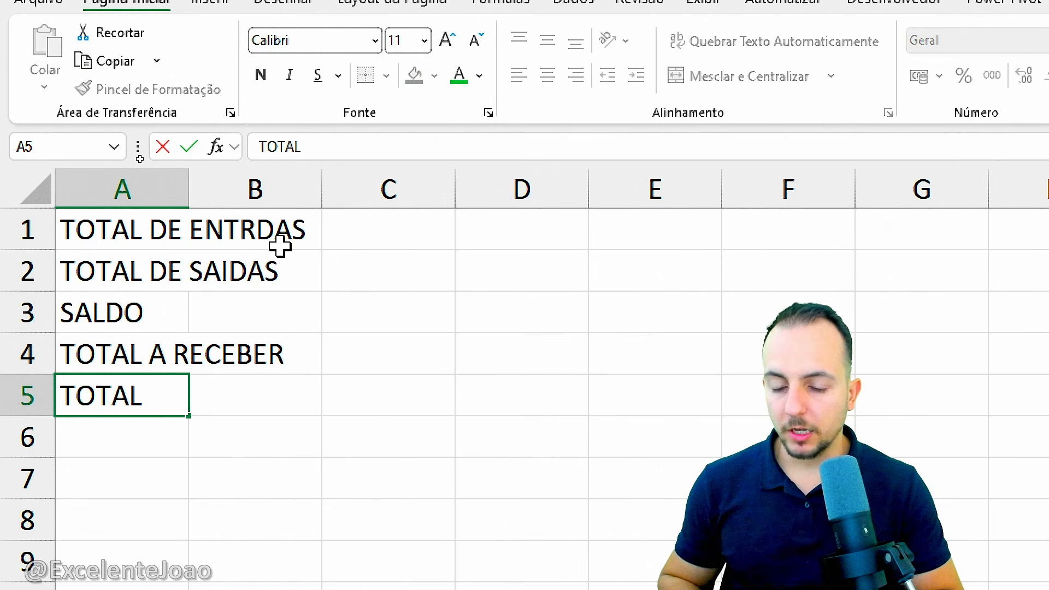
text( A PAGAR)
key(Return)
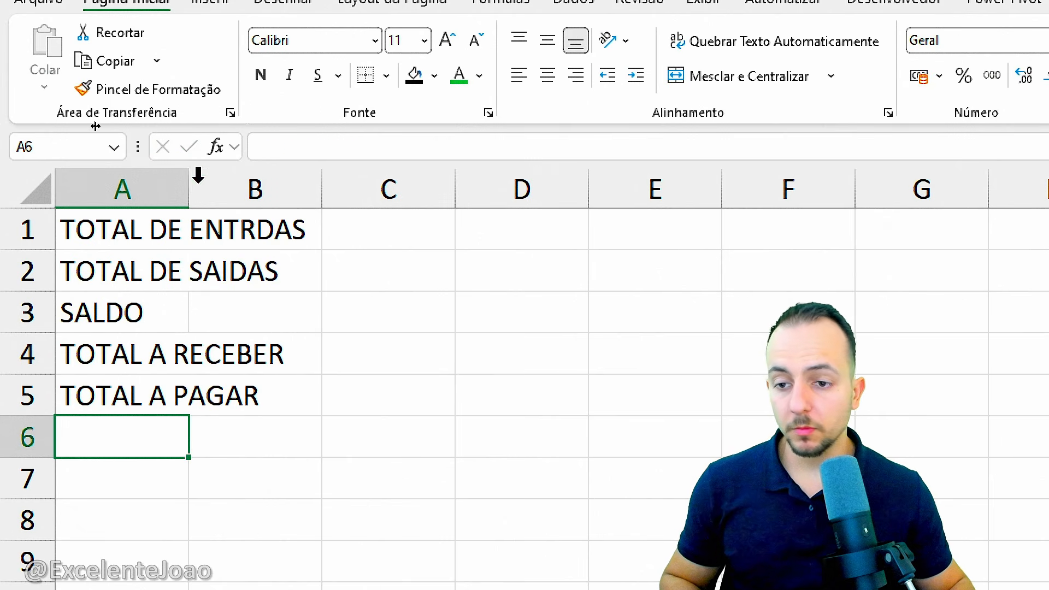
Step: Widen column A to fit its labels and correct the A1 label to TOTAL DE ENTRADAS
drag(189, 180, 316, 183)
double_click(206, 229)
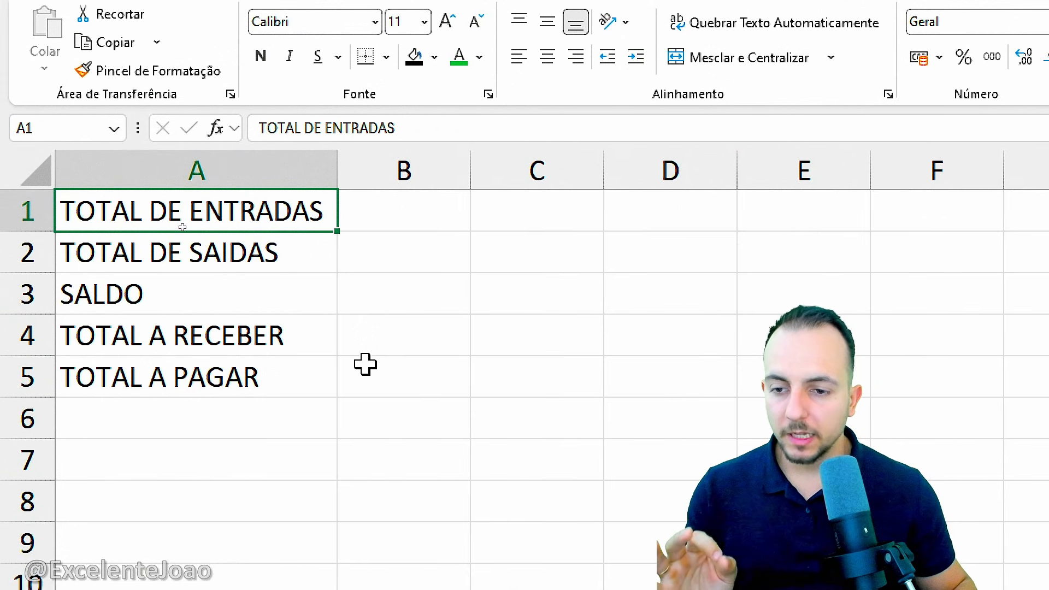
click(290, 175)
click(289, 254)
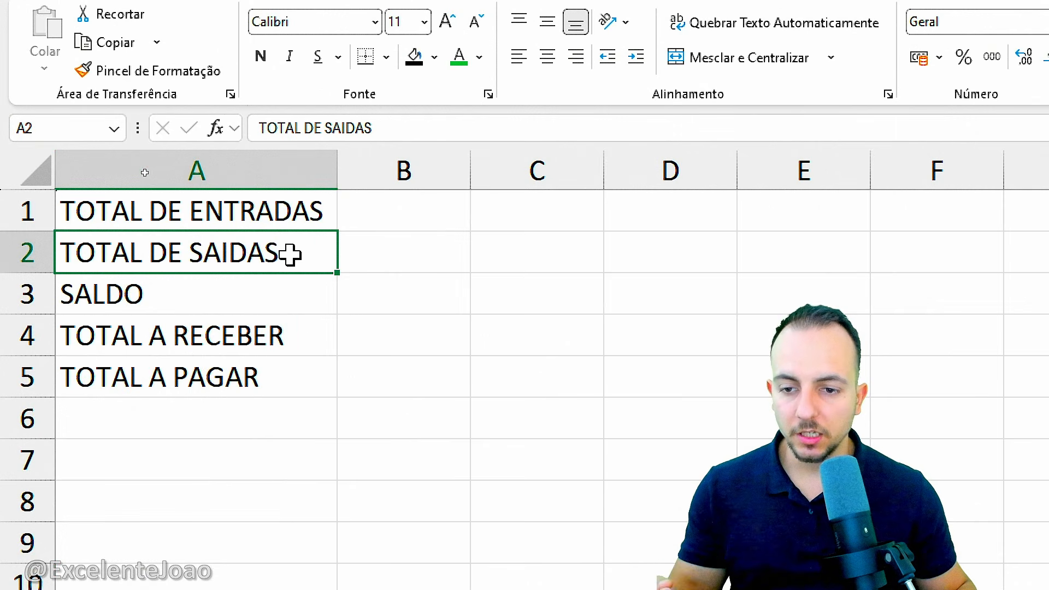
click(314, 209)
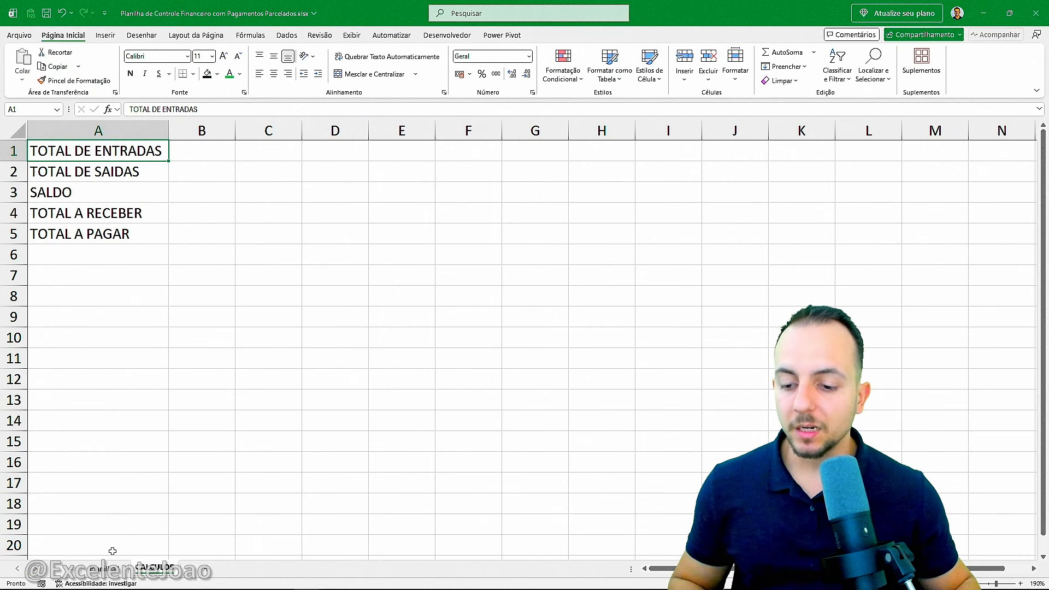
Step: On Planilha1, clear the PGTO 5 payment of the SALÁRIO JAN 27 row
click(112, 567)
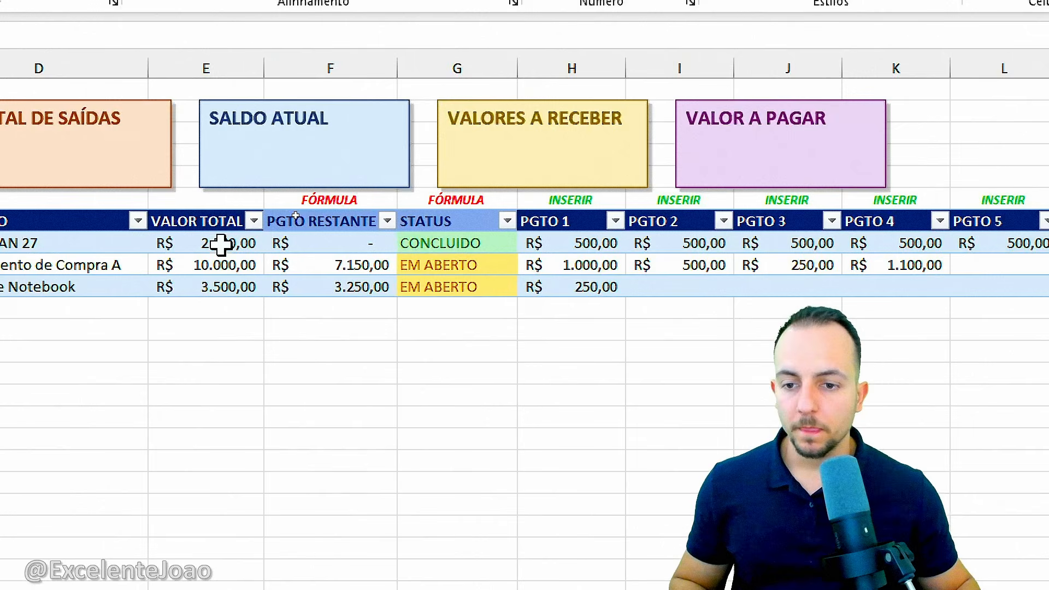
click(296, 213)
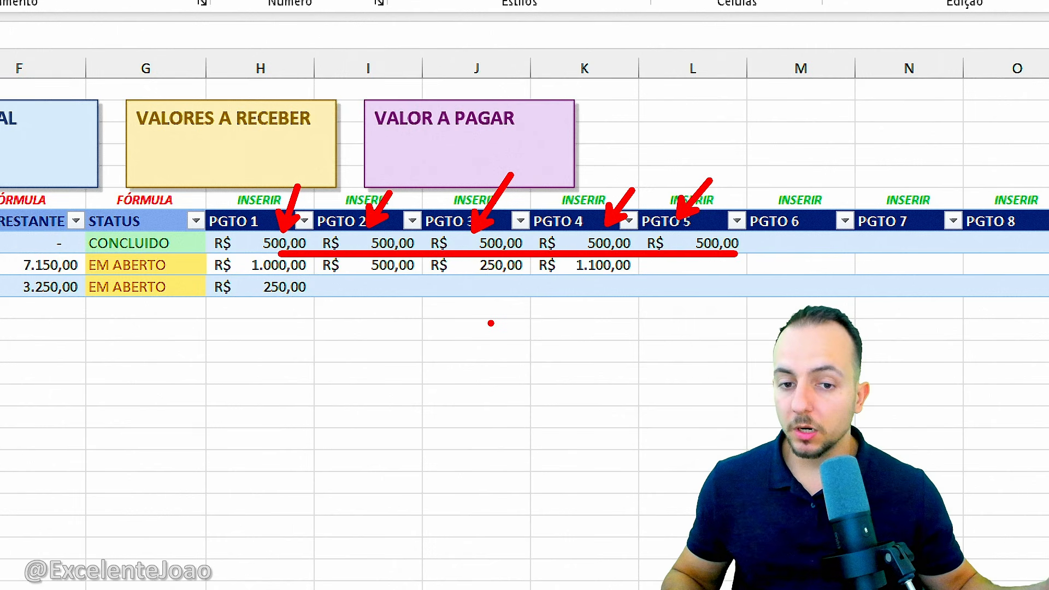
click(694, 243)
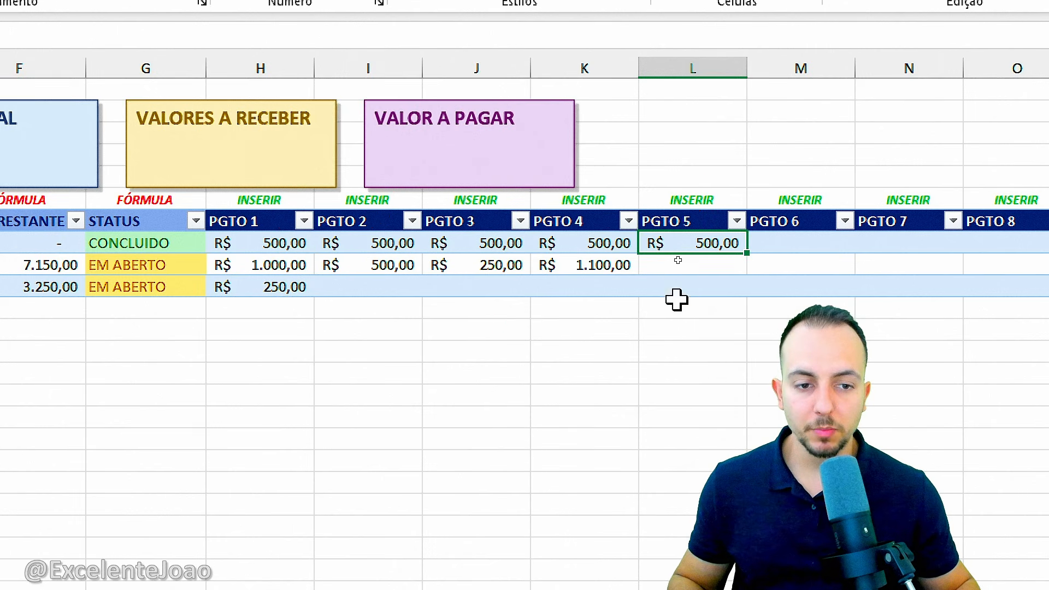
key(Delete)
click(637, 351)
scroll(128, 398, left, 5)
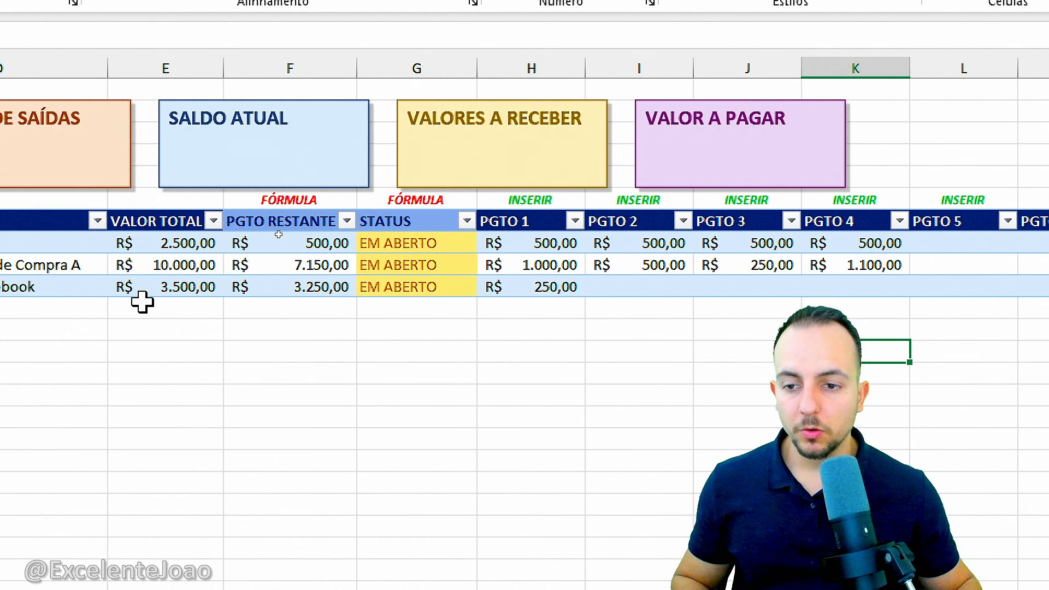
drag(99, 224, 224, 256)
drag(227, 258, 227, 382)
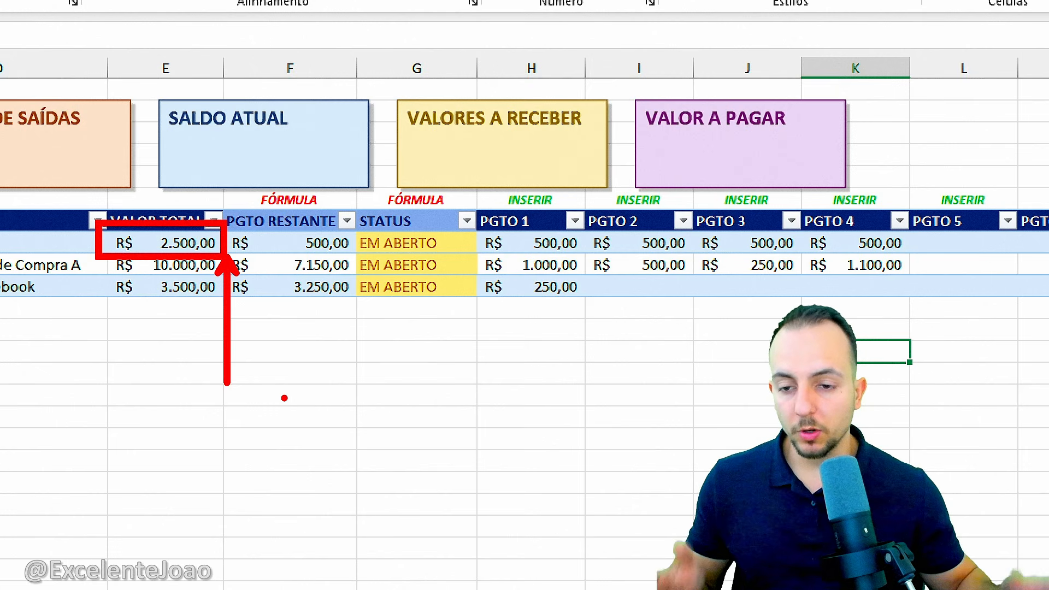
key(ctrl+z)
key(ctrl+z)
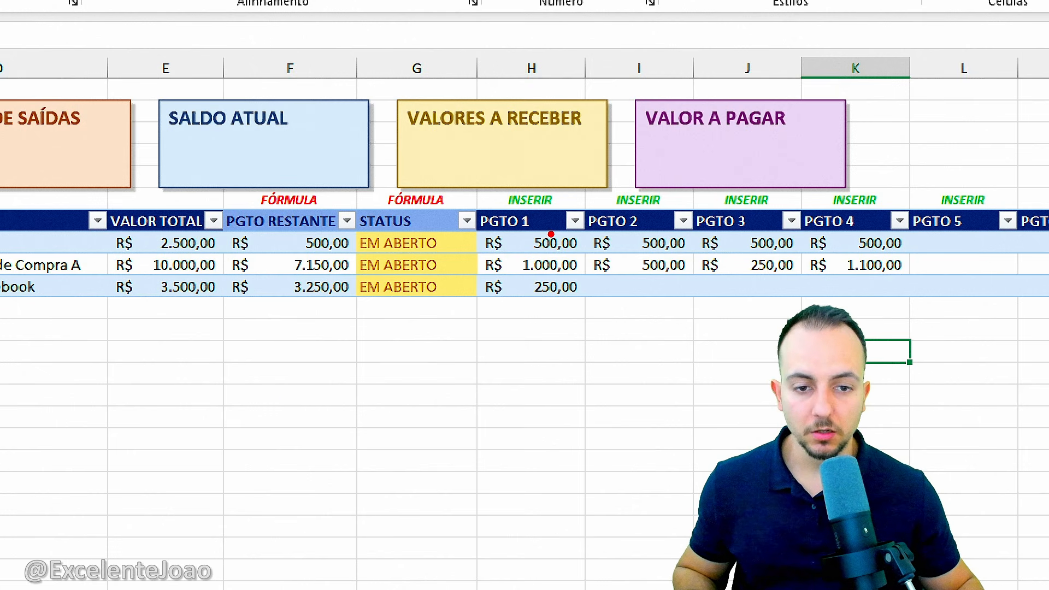
drag(551, 234, 597, 171)
drag(634, 226, 697, 185)
drag(758, 237, 802, 183)
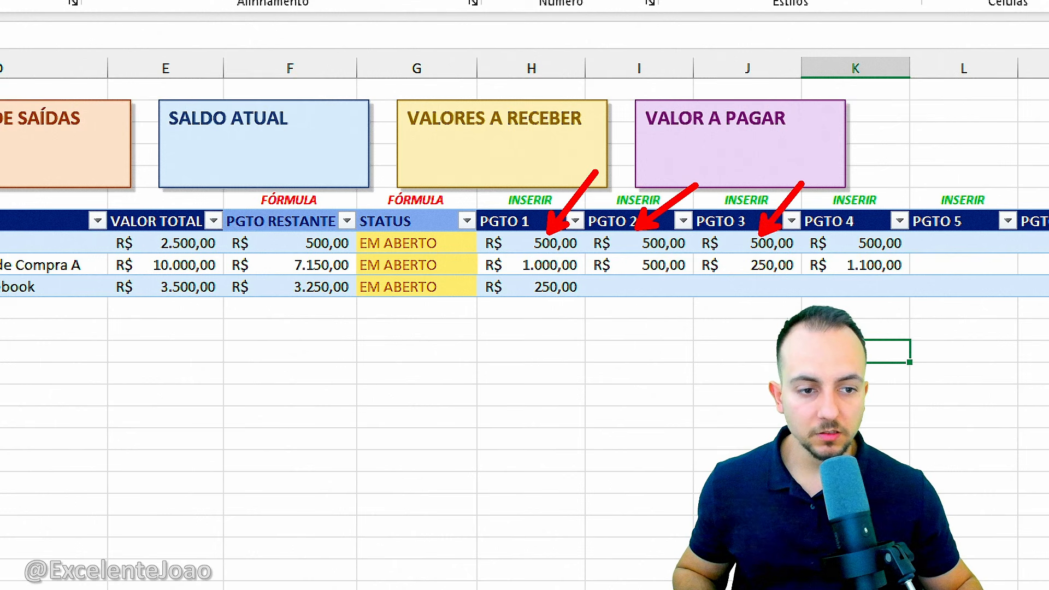
drag(839, 232, 890, 191)
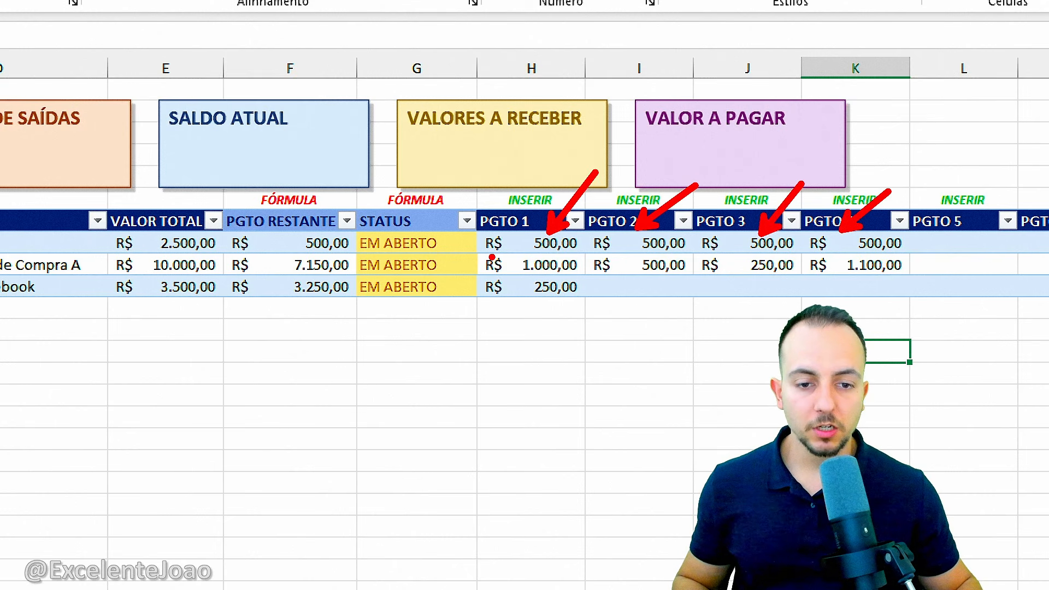
drag(490, 257, 914, 255)
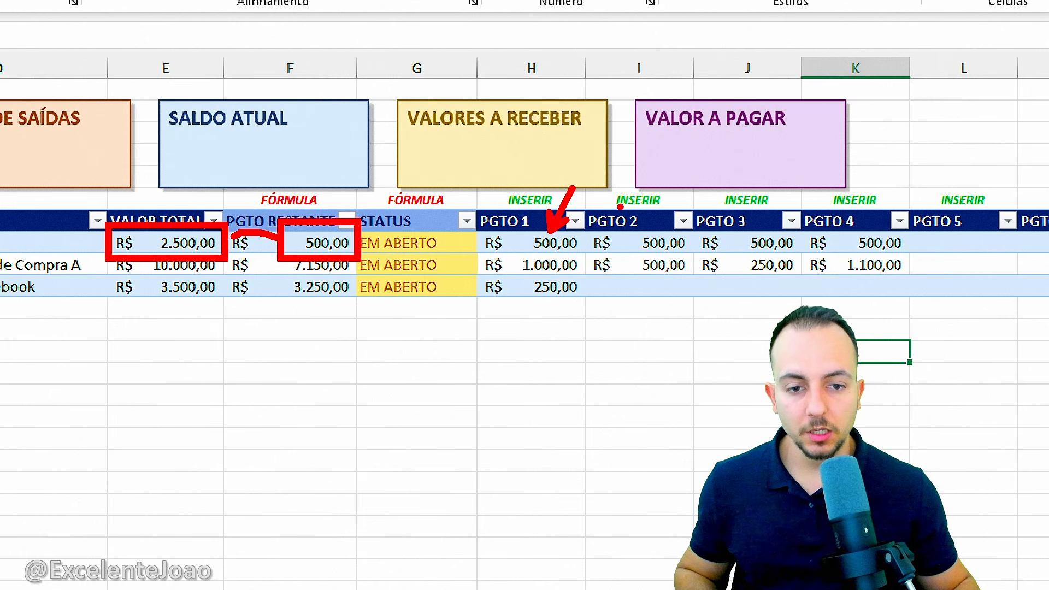
drag(749, 226, 780, 180)
drag(853, 224, 878, 184)
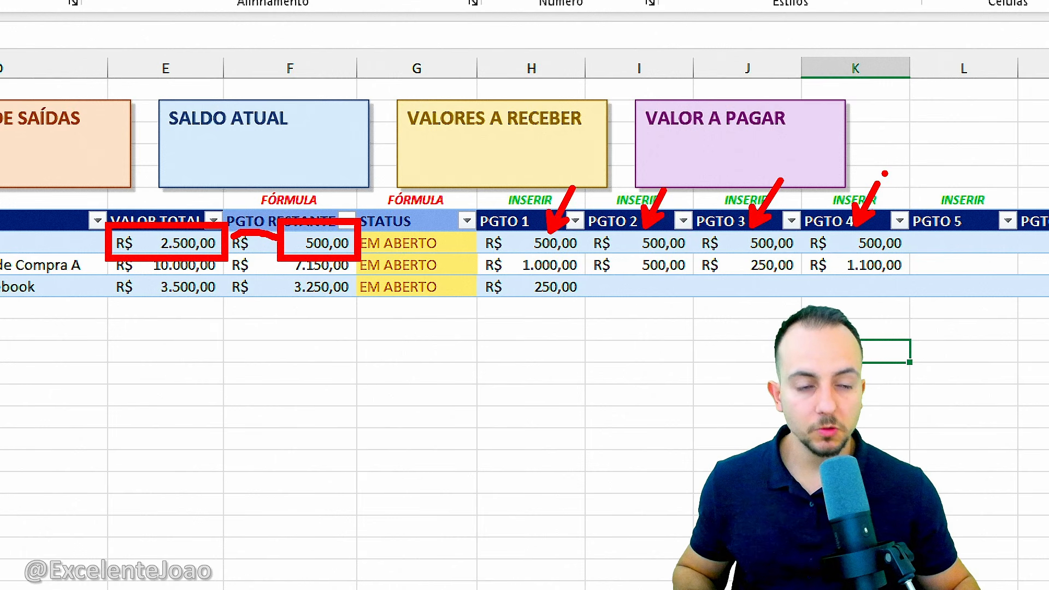
key(Escape)
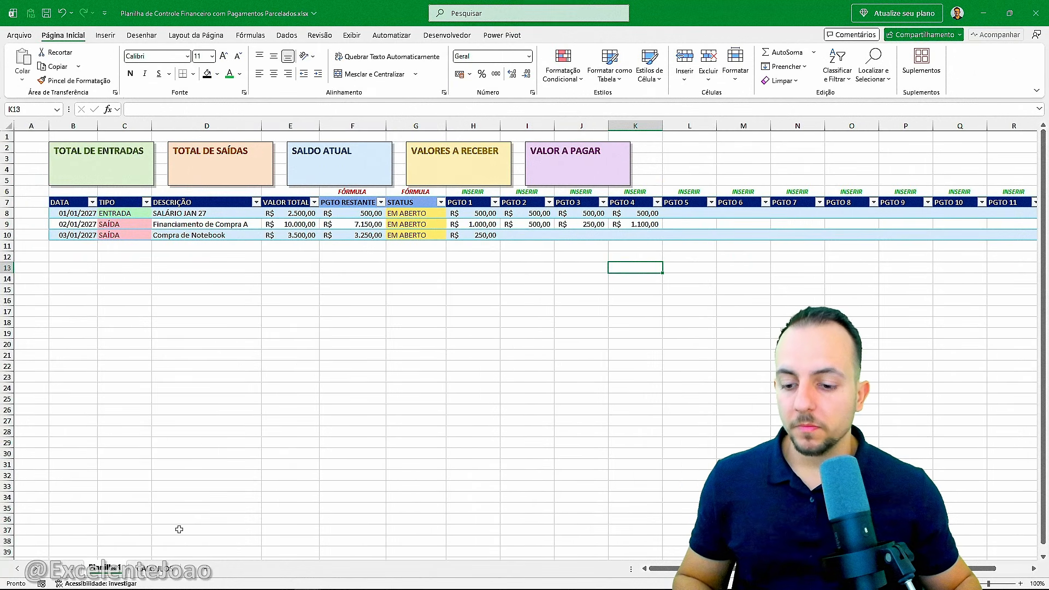
Step: Compare the CALCULOS labels with the VALOR TOTAL column and the ENTRADA and SAÍDA types on Planilha1
click(155, 568)
click(559, 164)
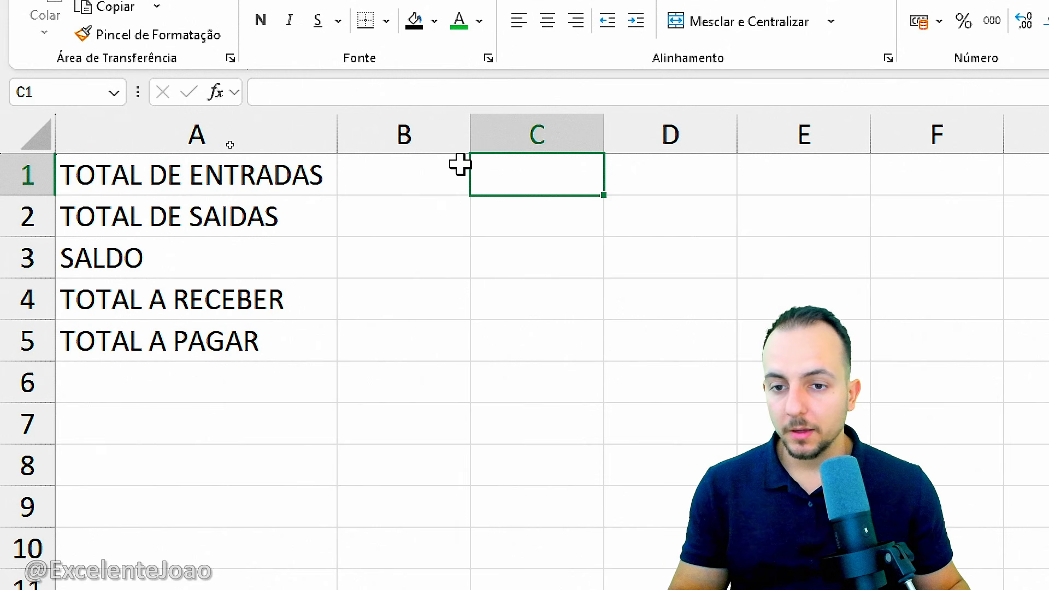
click(277, 171)
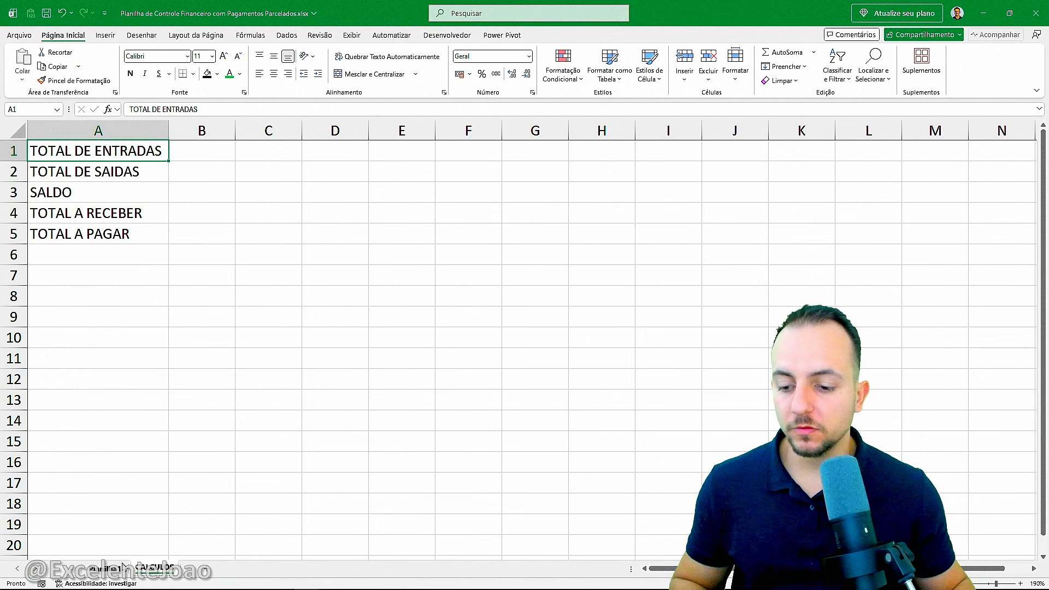
click(109, 567)
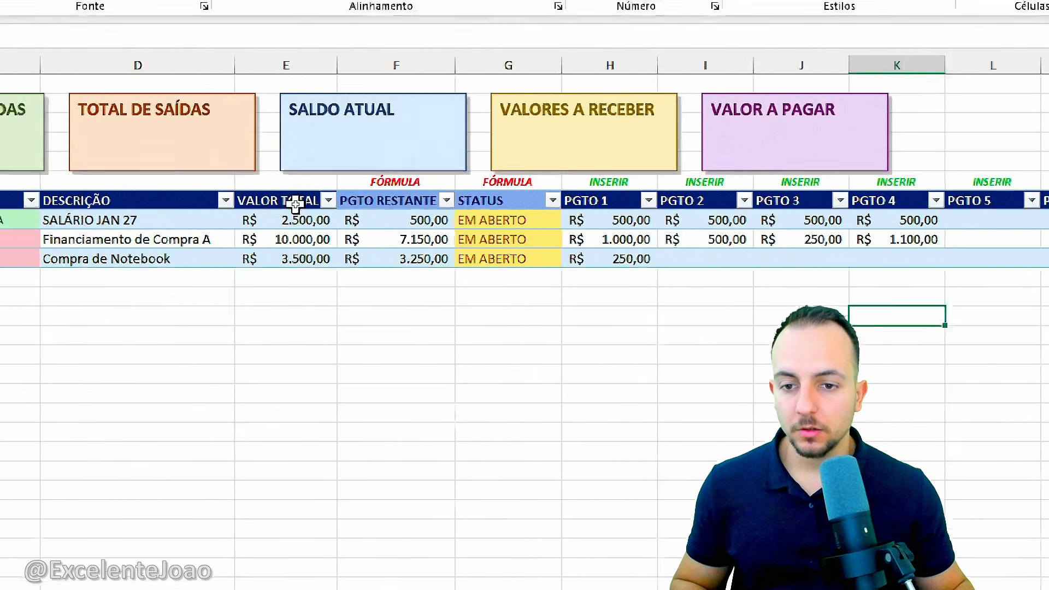
drag(295, 203, 291, 235)
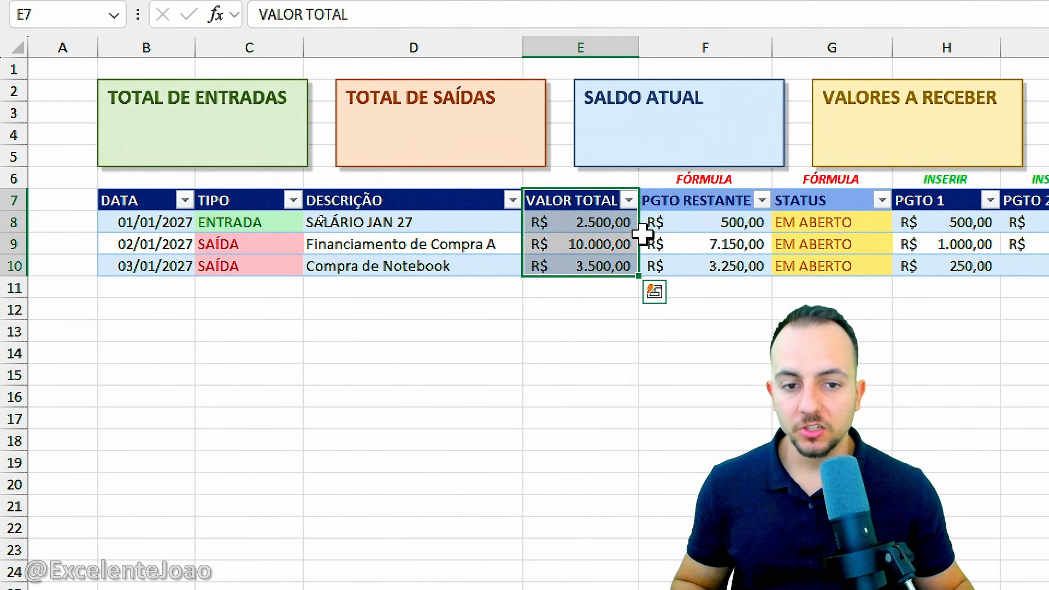
drag(262, 263, 359, 328)
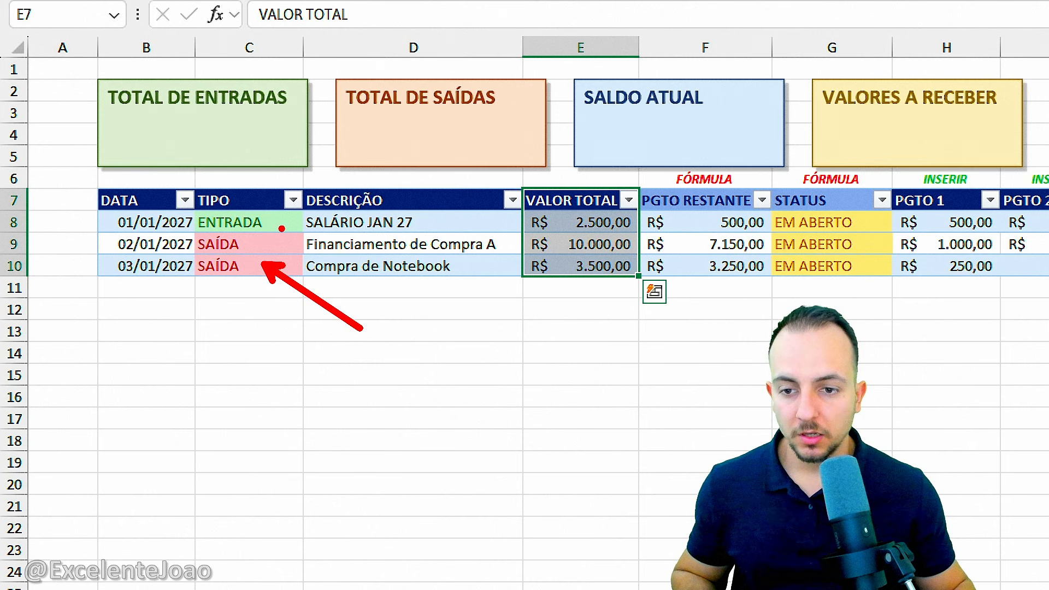
drag(281, 229, 371, 157)
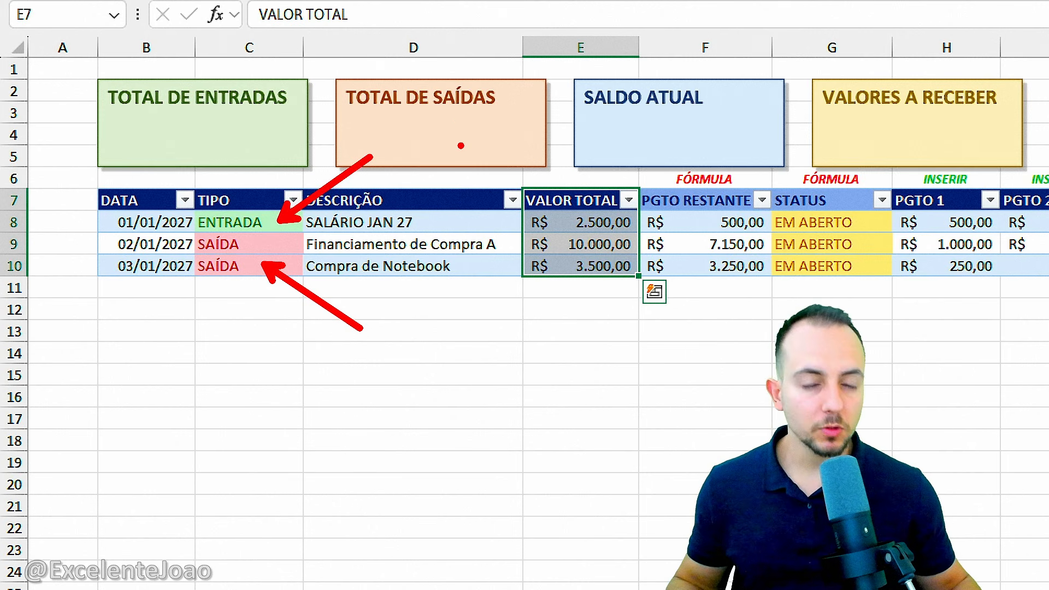
key(Escape)
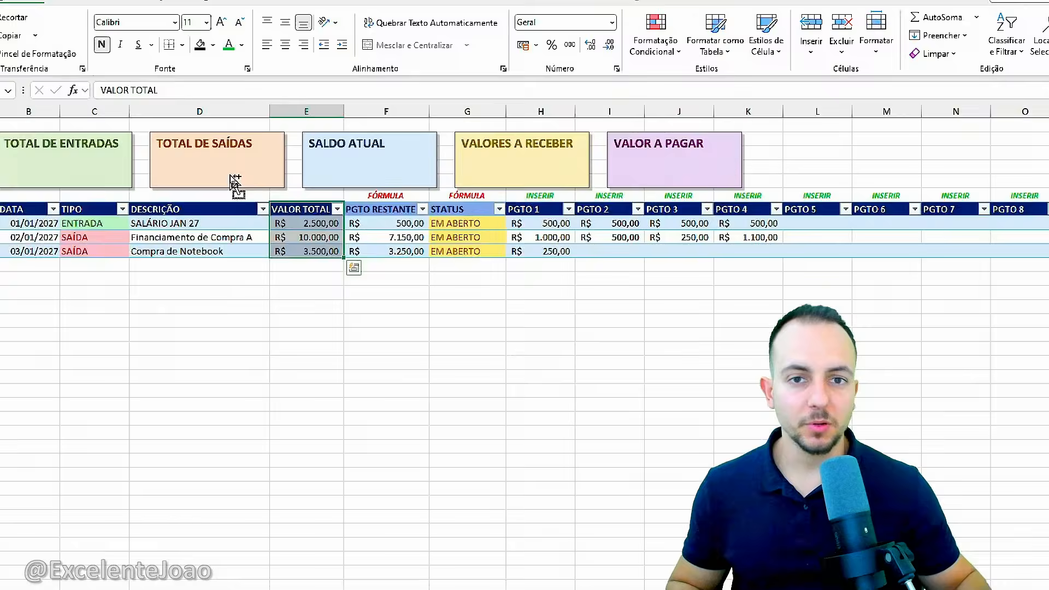
key(ctrl+q)
click(183, 322)
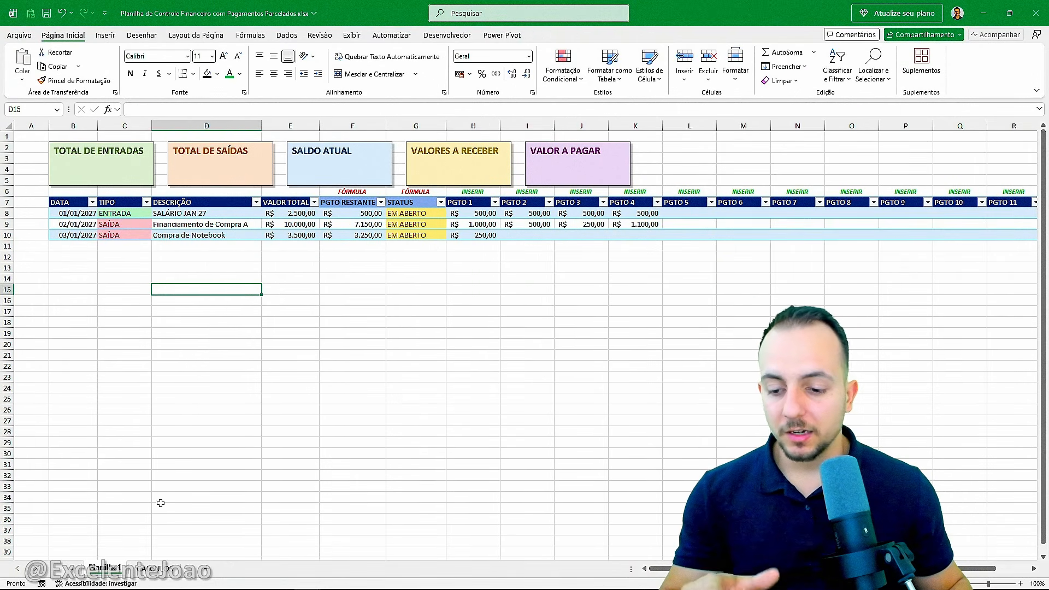
Step: In B1 of the CALCULOS sheet, start a SOMASE formula with the TIPO column of the Planilha1 table as its range
click(153, 569)
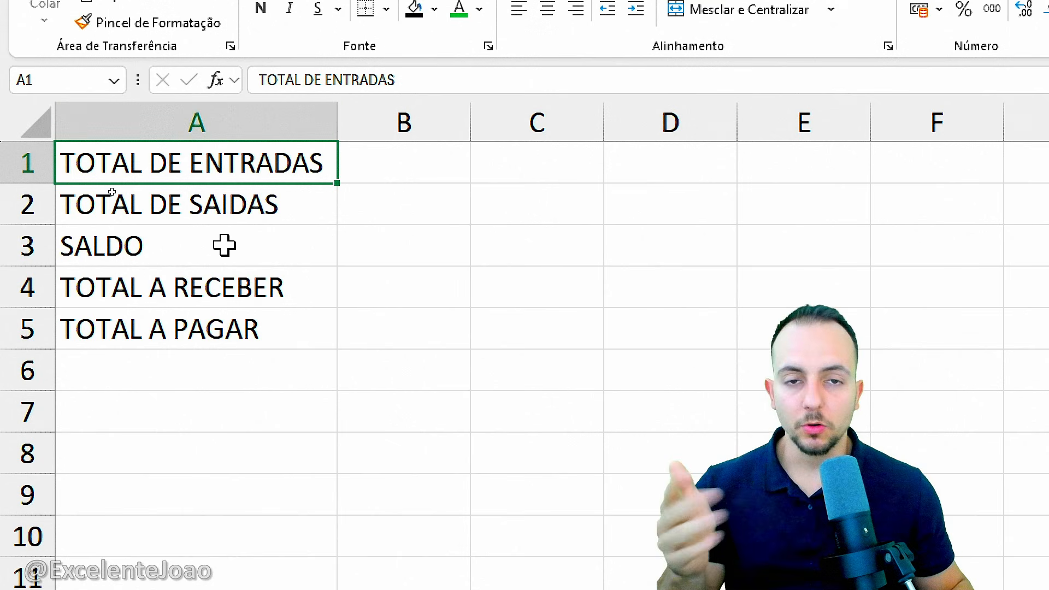
click(409, 163)
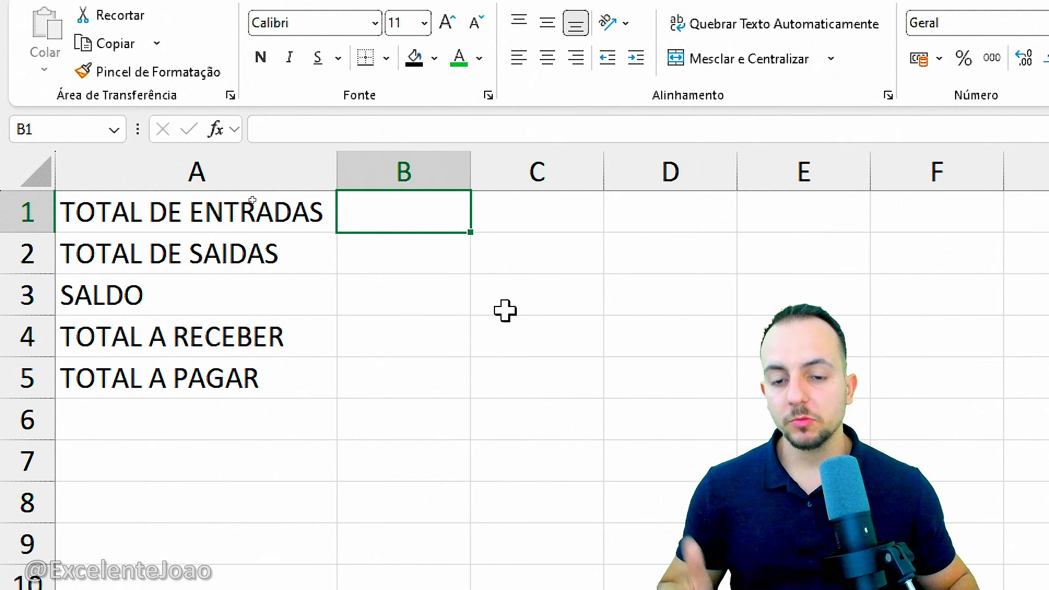
text(=SOMASE)
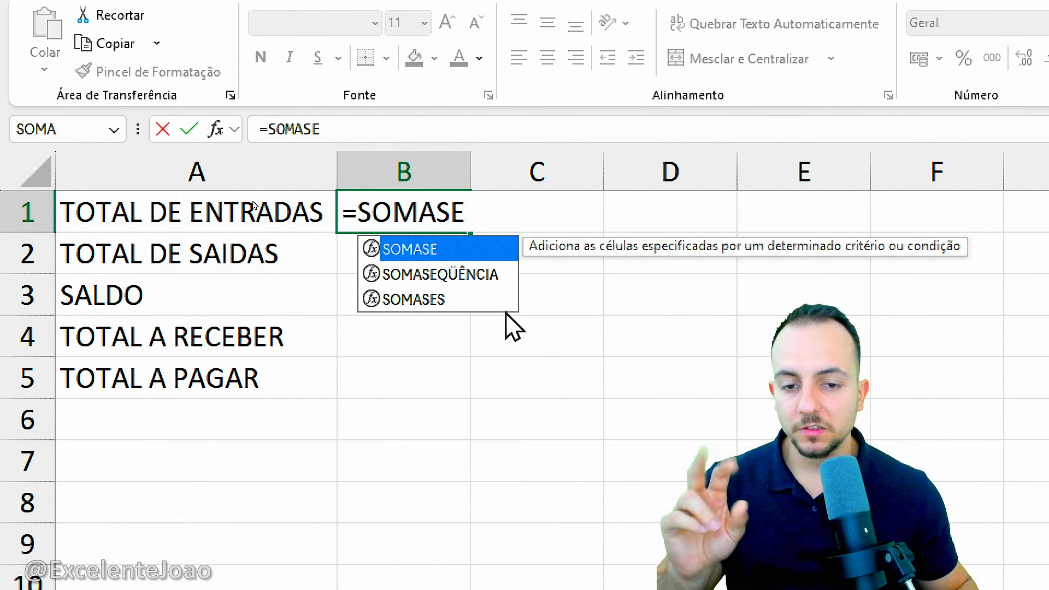
double_click(431, 257)
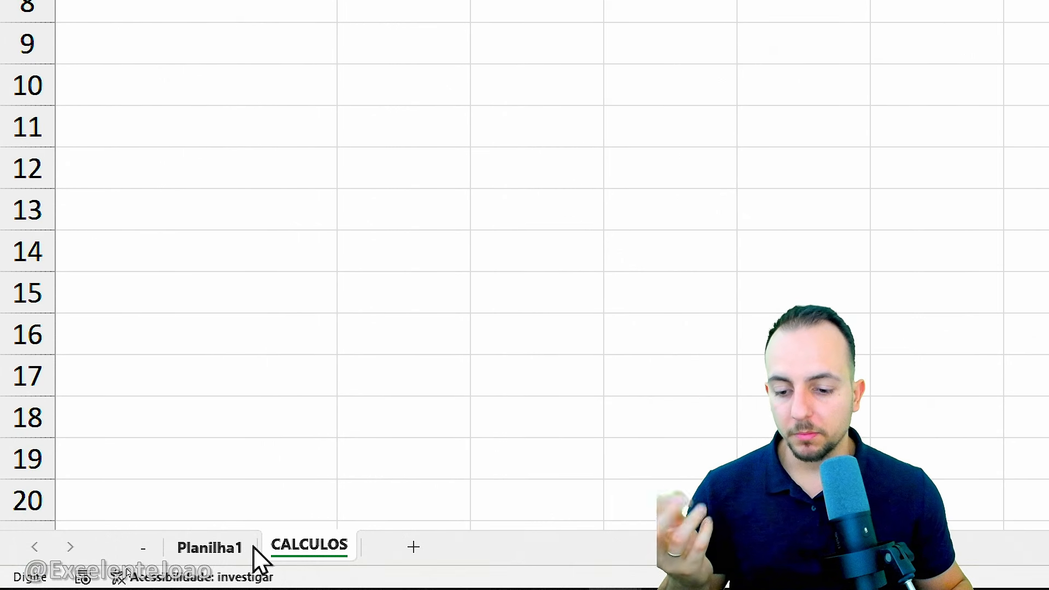
click(250, 545)
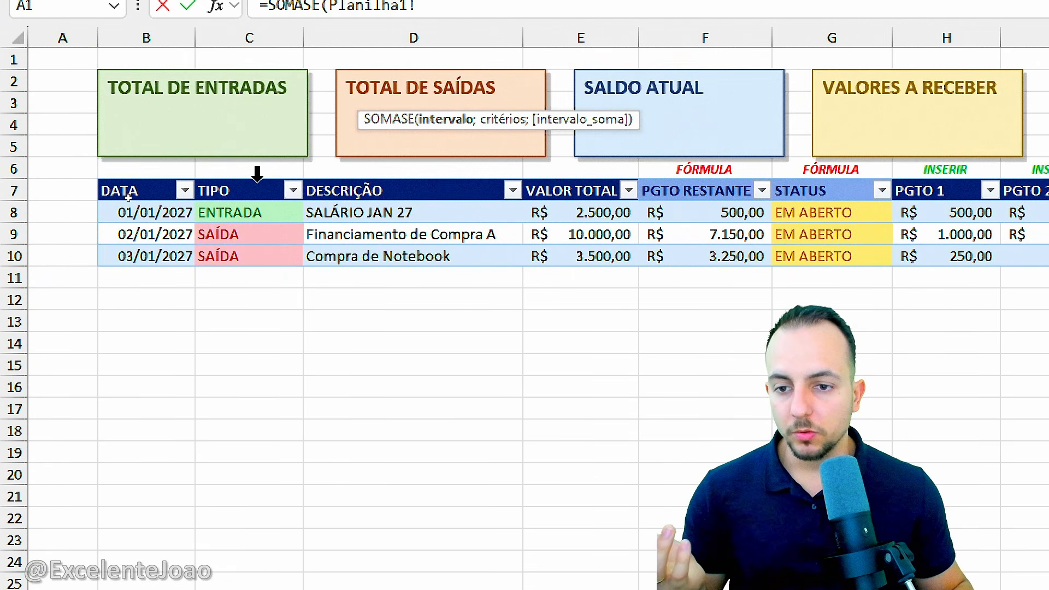
click(257, 176)
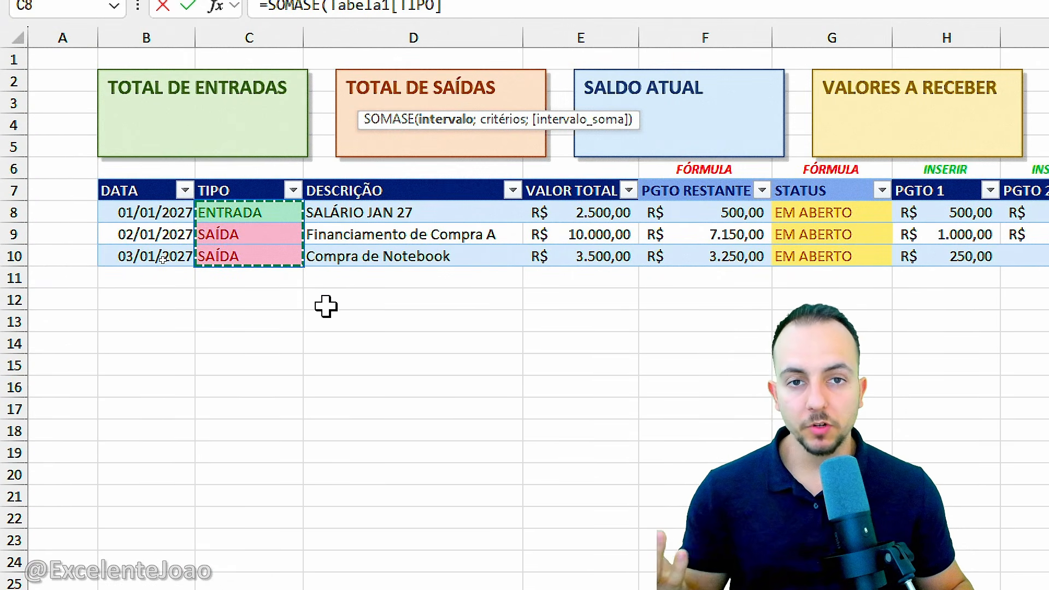
text(;)
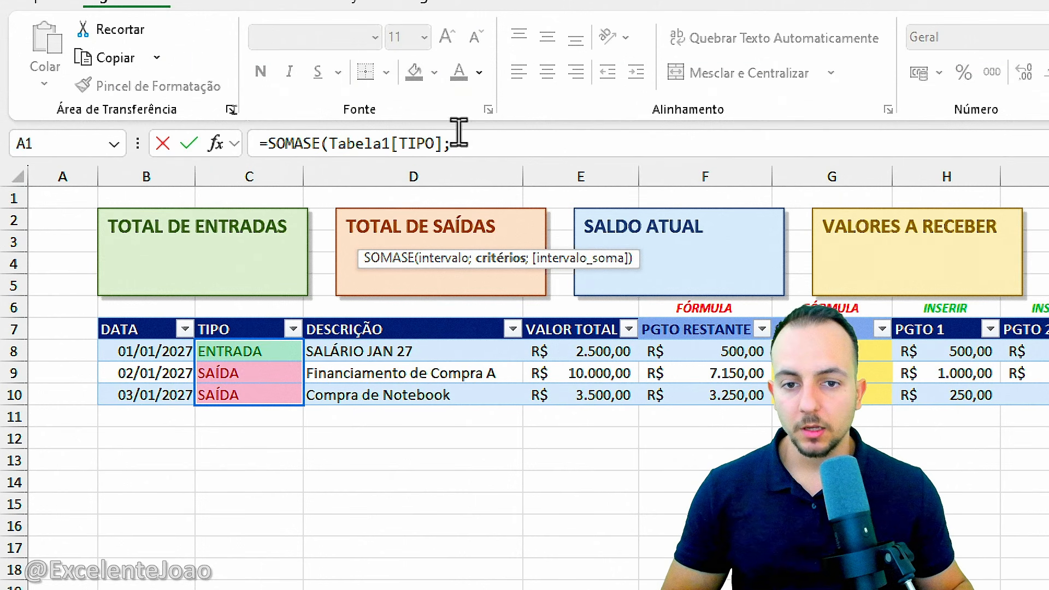
Step: Complete the B1 SOMASE formula with the criterion "ENTRADA" and the table's VALOR TOTAL column as the sum range
key(ctrl+2)
drag(472, 143, 503, 139)
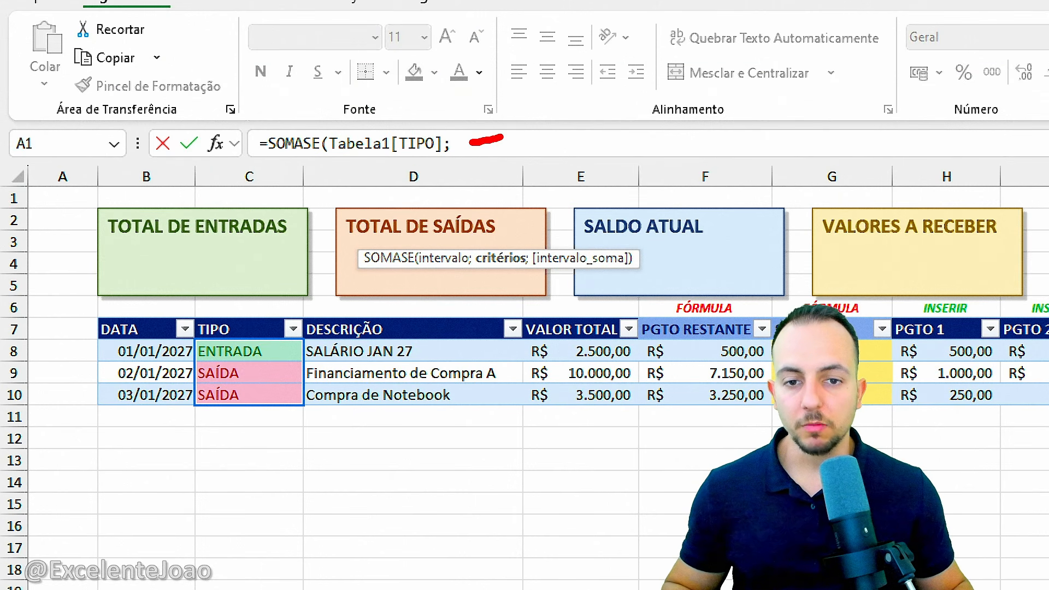
key(Escape)
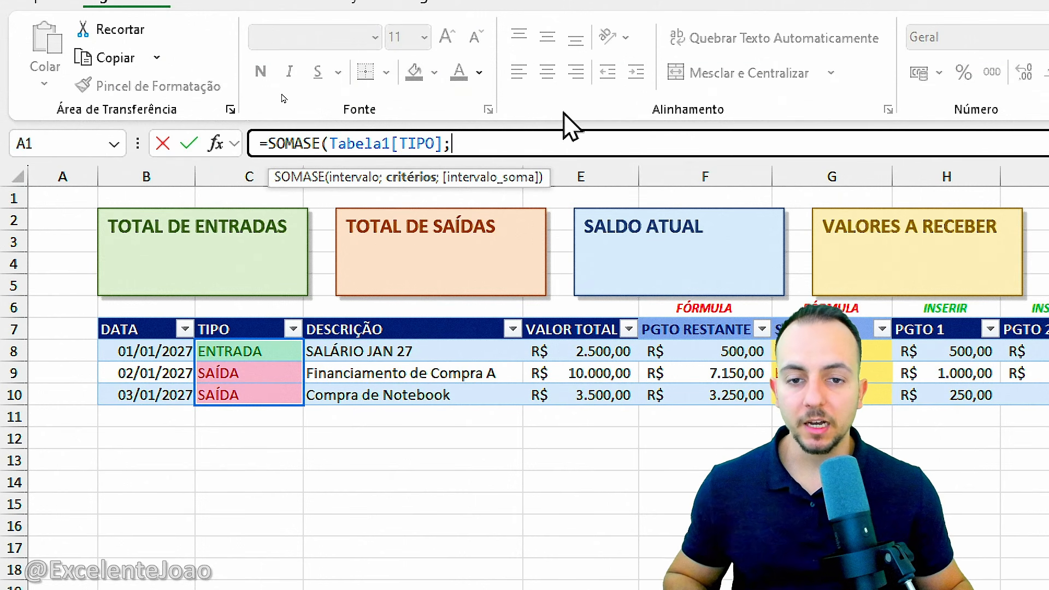
text("ENTRADA")
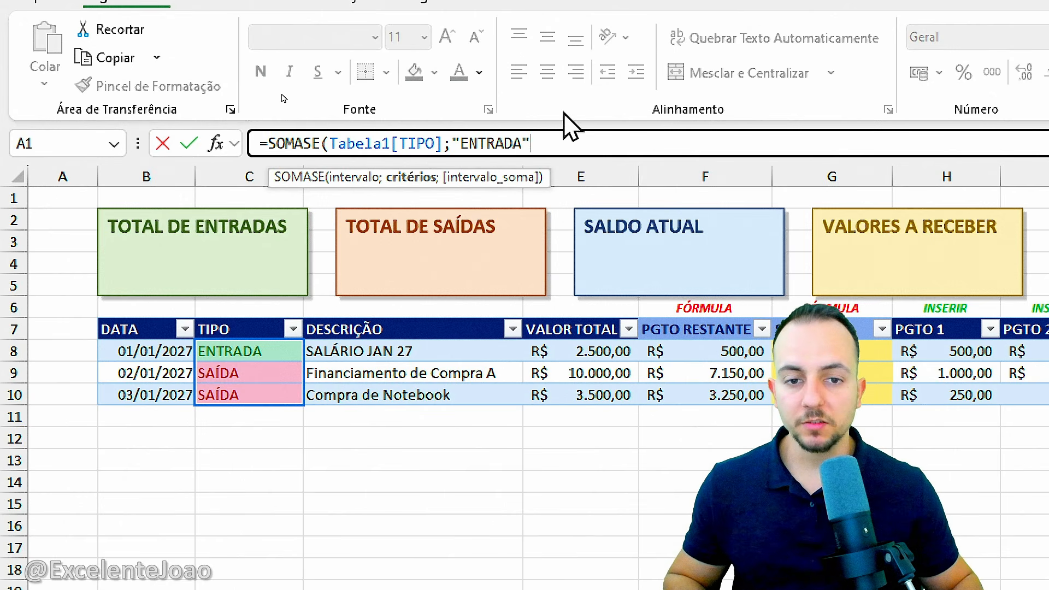
key(ctrl+2)
drag(445, 119, 557, 162)
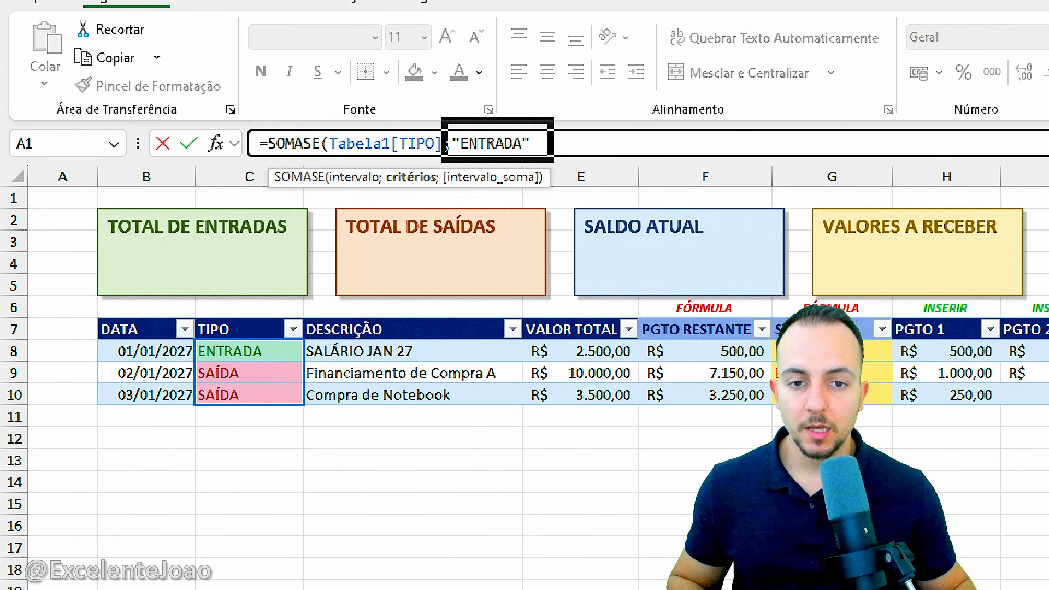
drag(189, 329, 291, 374)
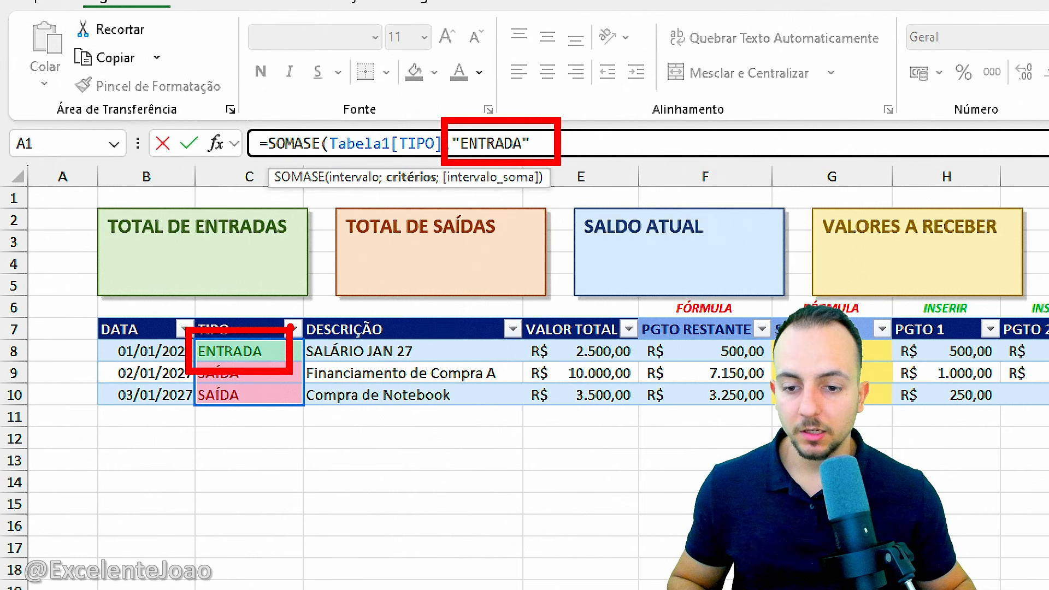
drag(290, 326, 469, 165)
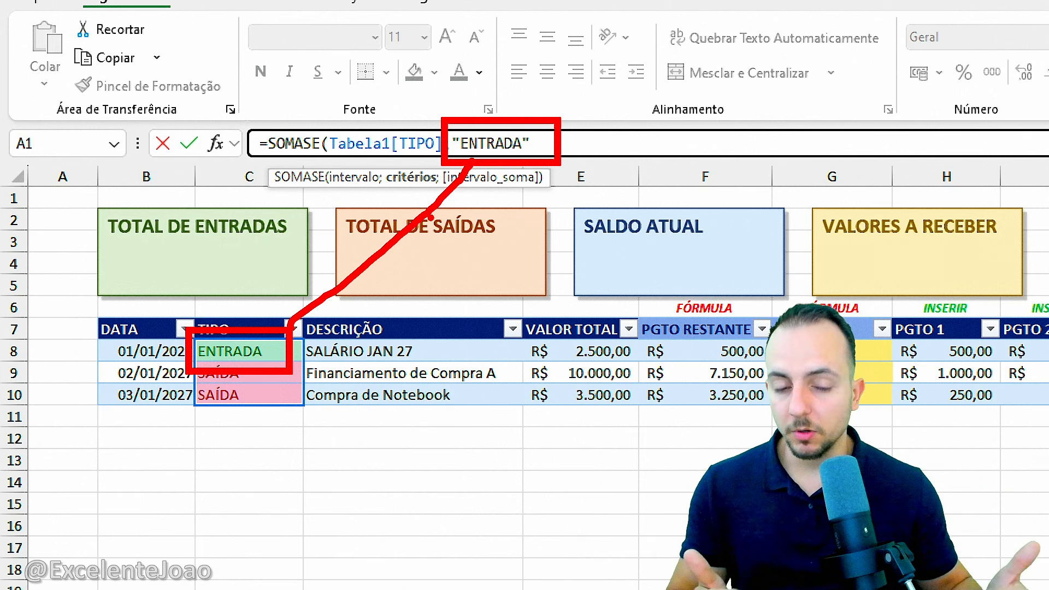
key(Escape)
text(;)
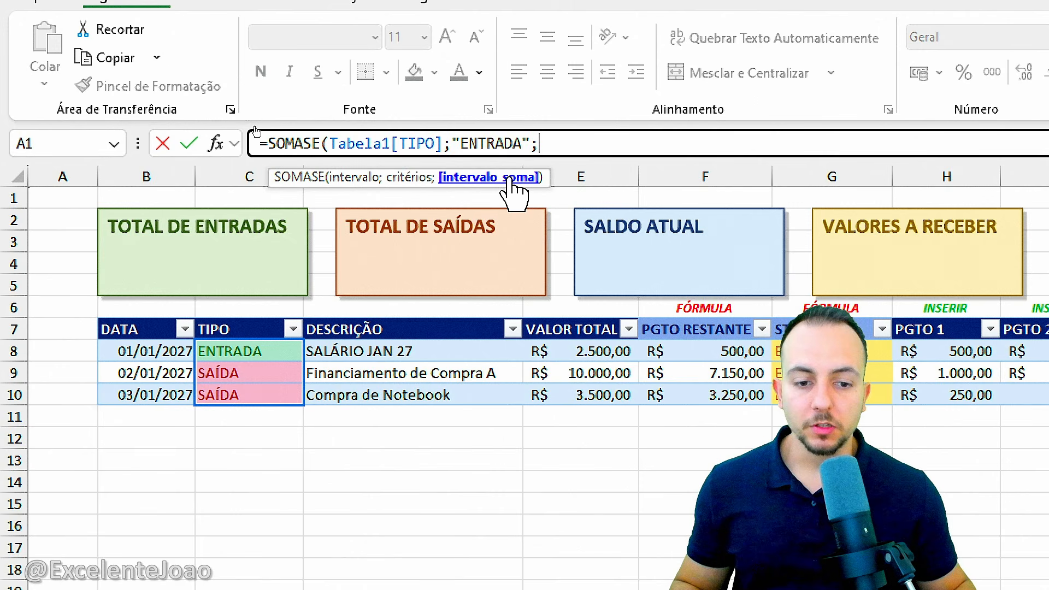
click(581, 312)
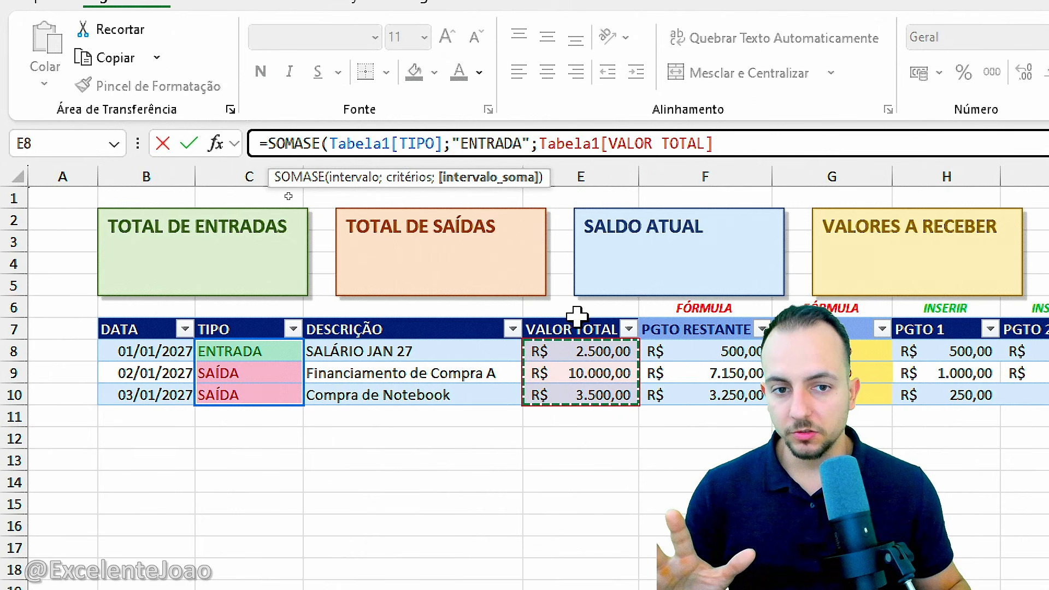
key(Return)
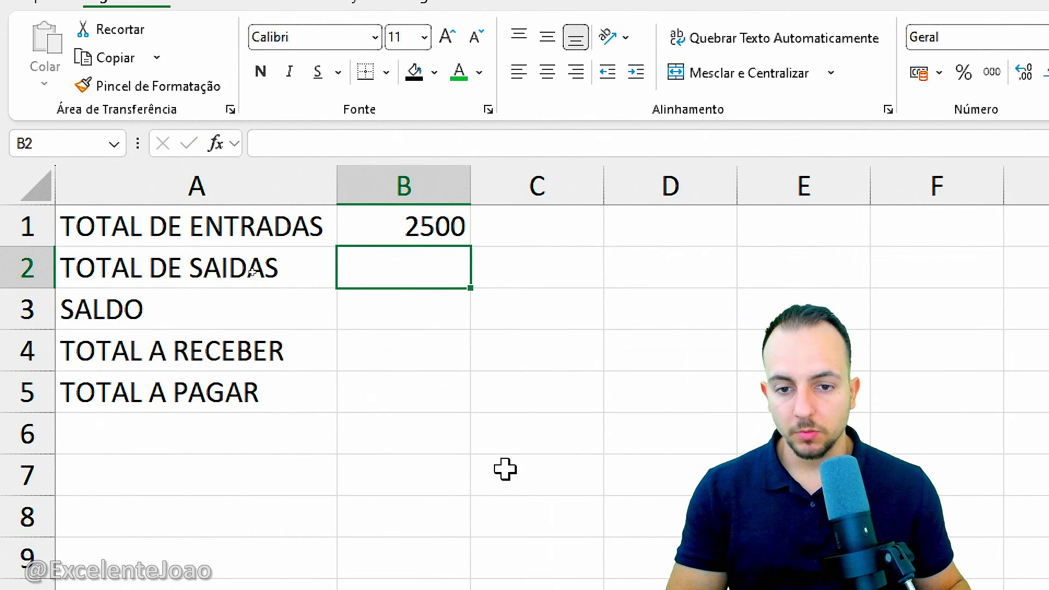
Step: Compare the B1 formula on CALCULOS with the VALOR TOTAL and PGTO RESTANTE amounts of the ENTRADA row on Planilha1
click(420, 221)
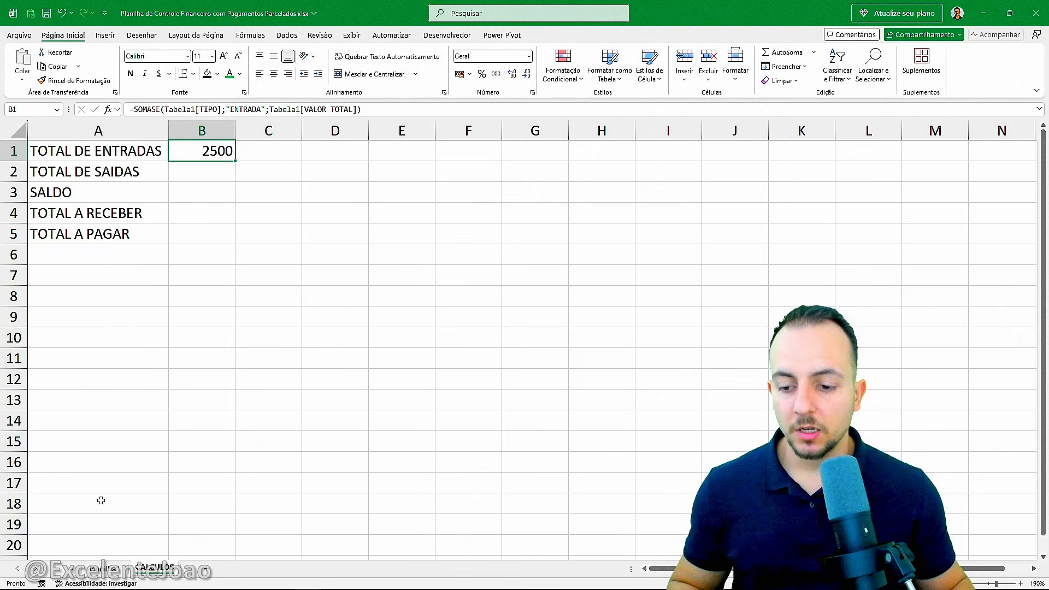
click(97, 568)
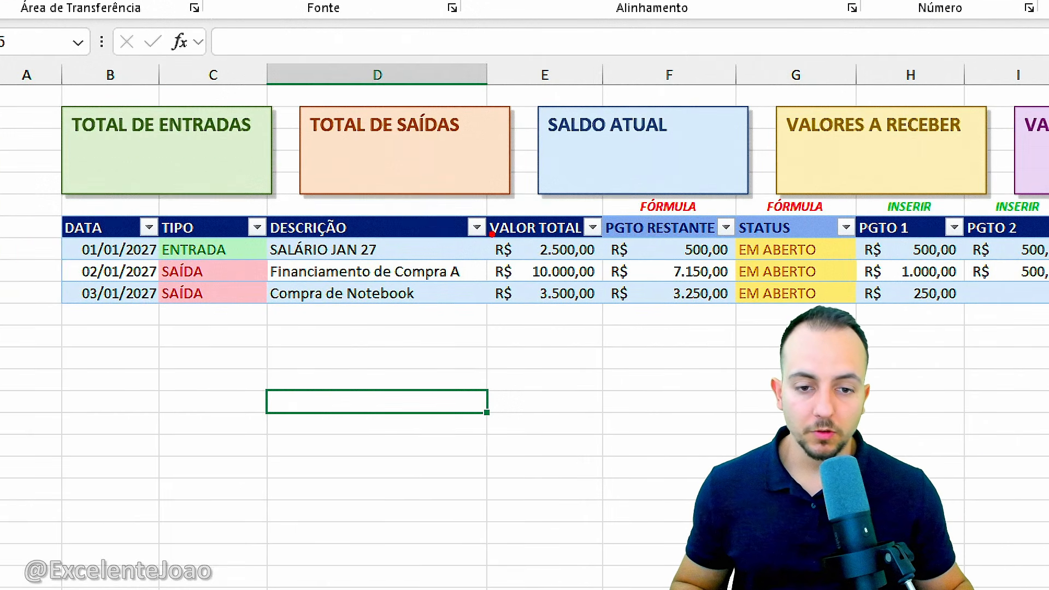
mouse_move(486, 231)
mouse_down()
mouse_move(606, 262)
mouse_move(305, 245)
mouse_move(176, 265)
mouse_move(262, 231)
mouse_up()
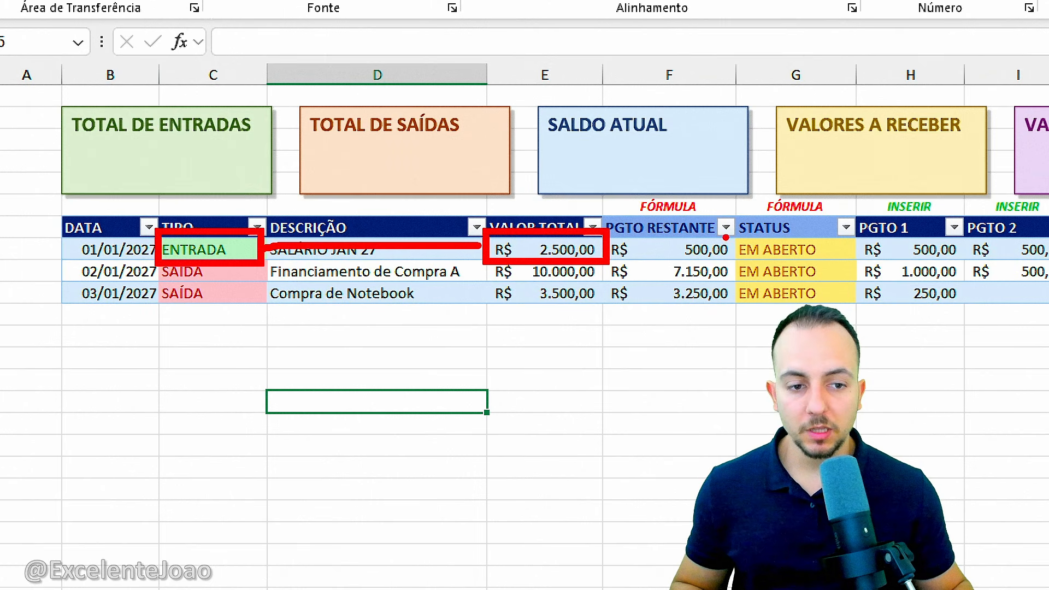
mouse_move(725, 237)
mouse_down()
mouse_move(749, 255)
mouse_move(710, 229)
mouse_up()
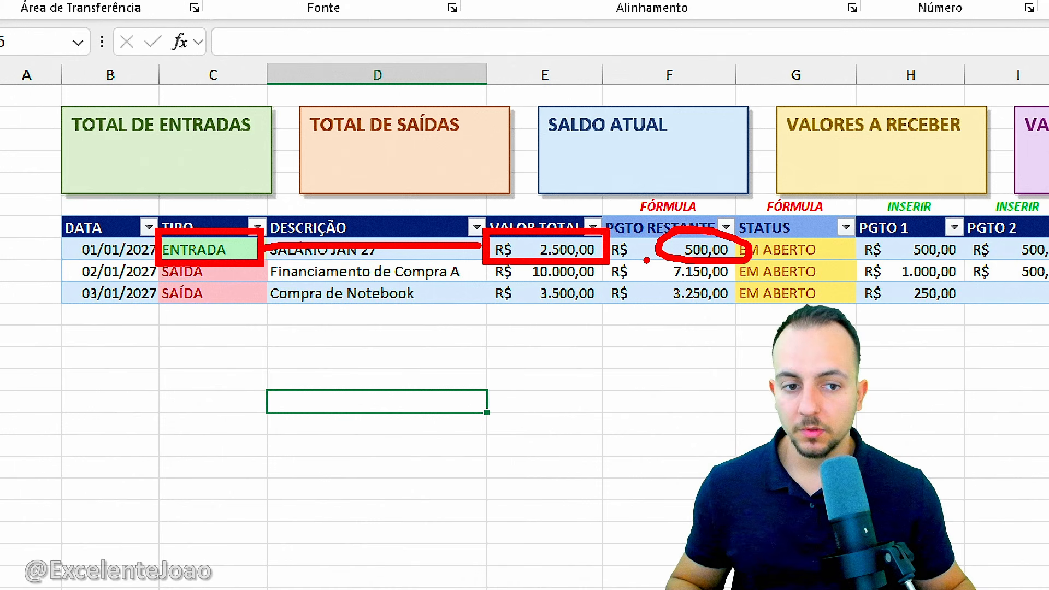
key(Escape)
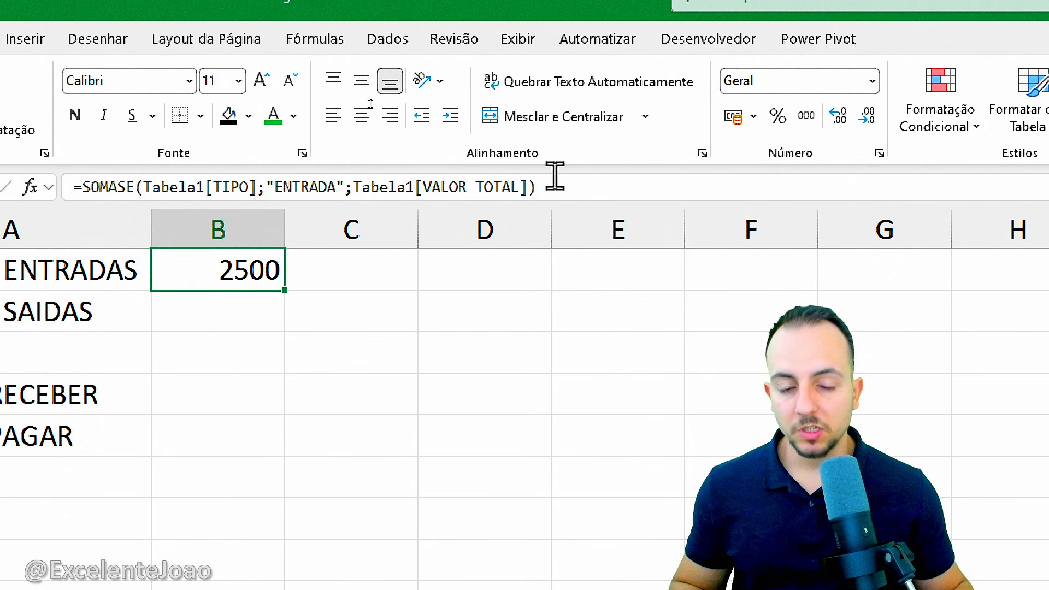
key(ctrl+2)
drag(368, 97, 354, 102)
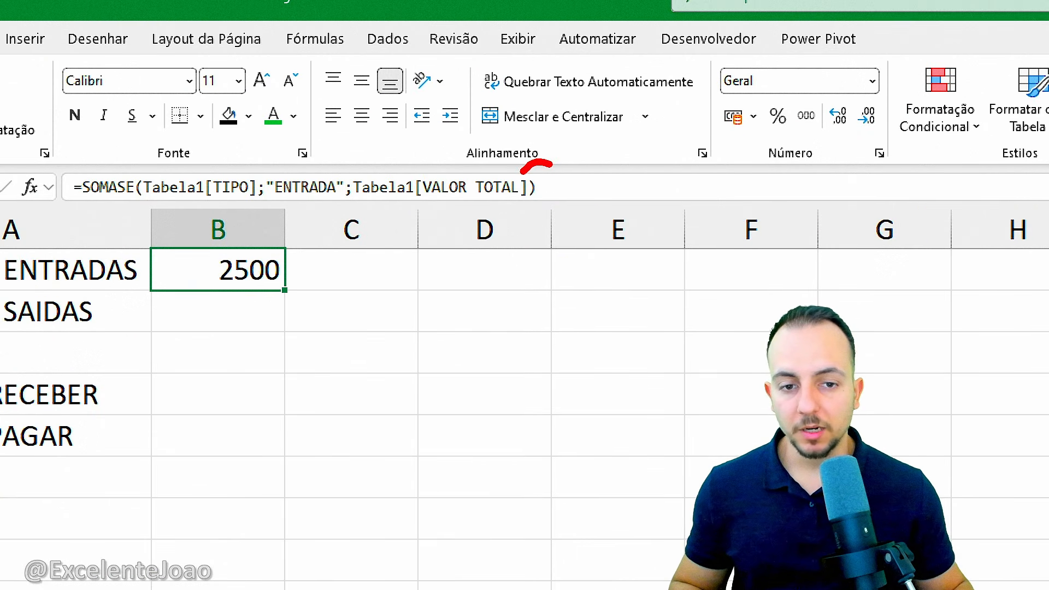
drag(551, 164, 604, 194)
key(Escape)
Step: Extend the B1 formula with a subtracted SOMASE that uses the Planilha1 table's TIPO column as its range
click(568, 185)
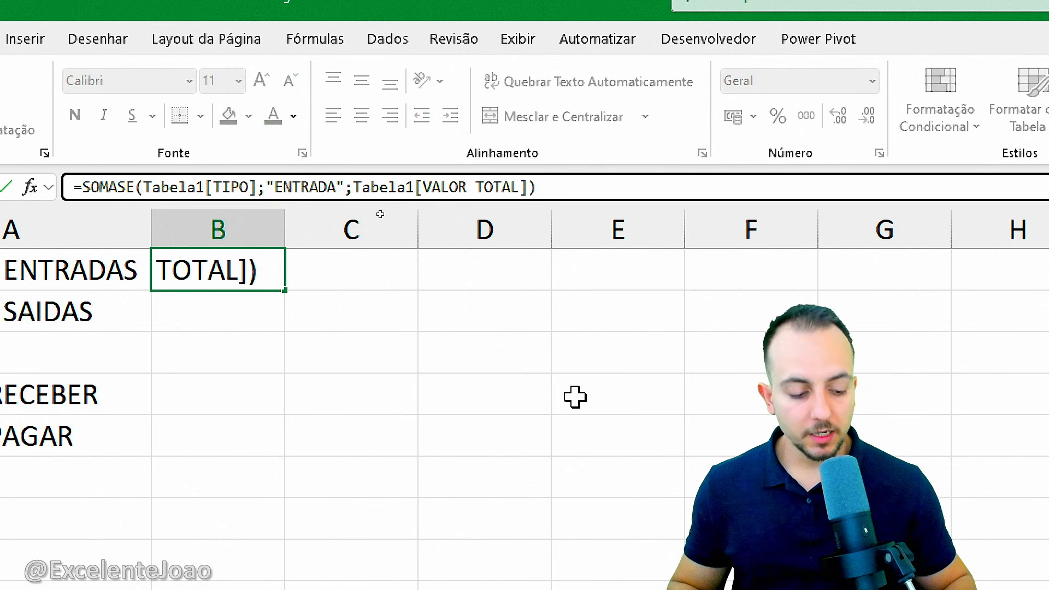
text(-SOMASE)
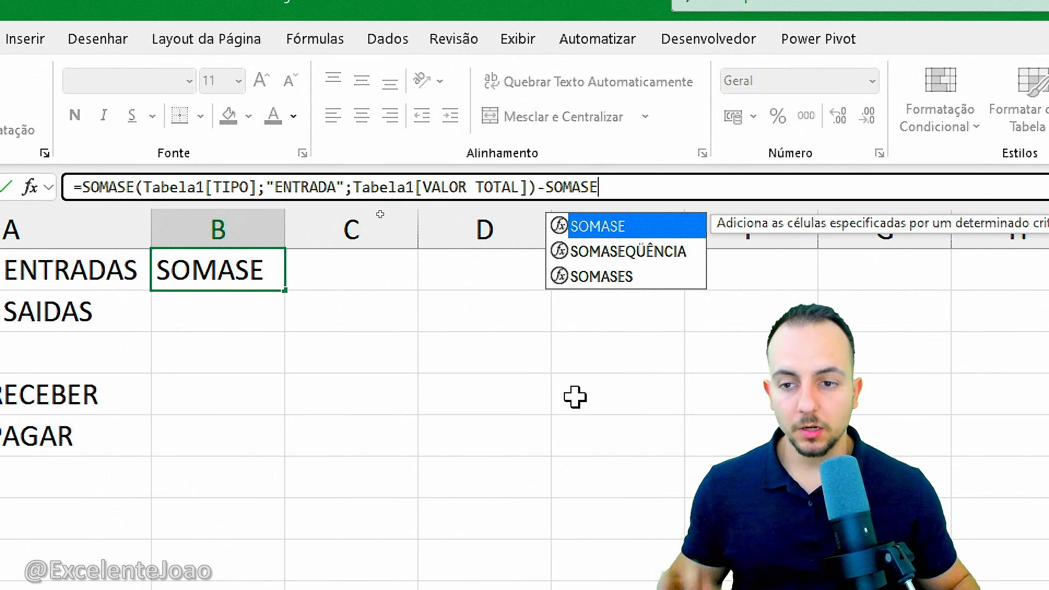
double_click(636, 227)
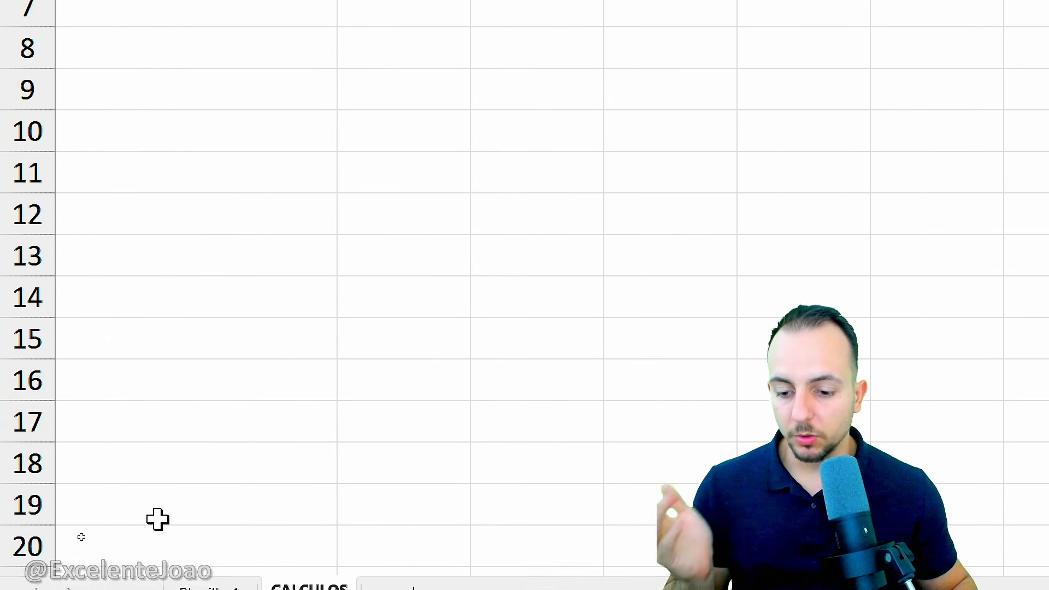
click(215, 556)
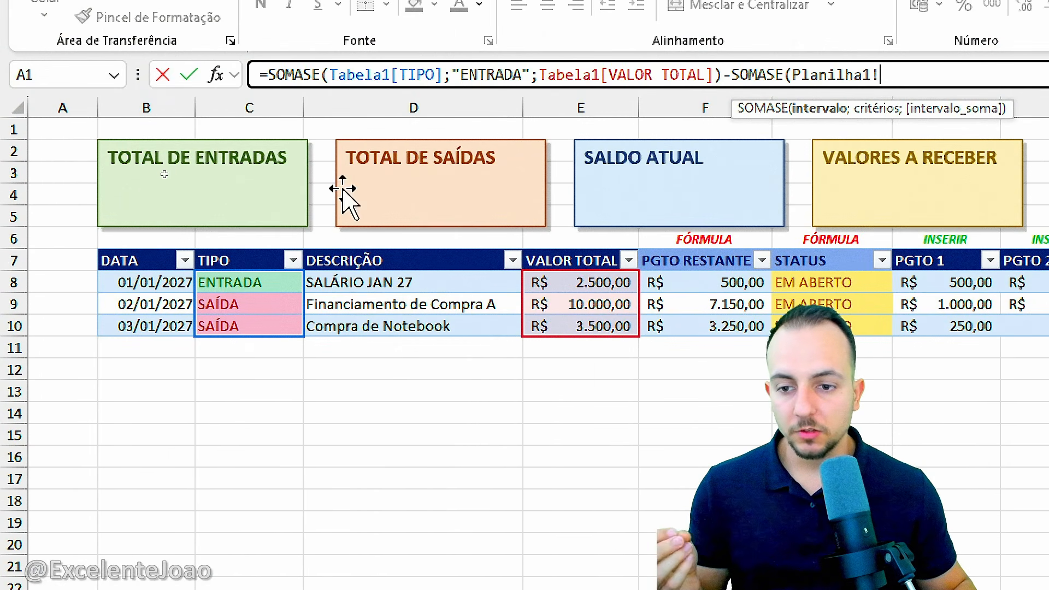
click(251, 247)
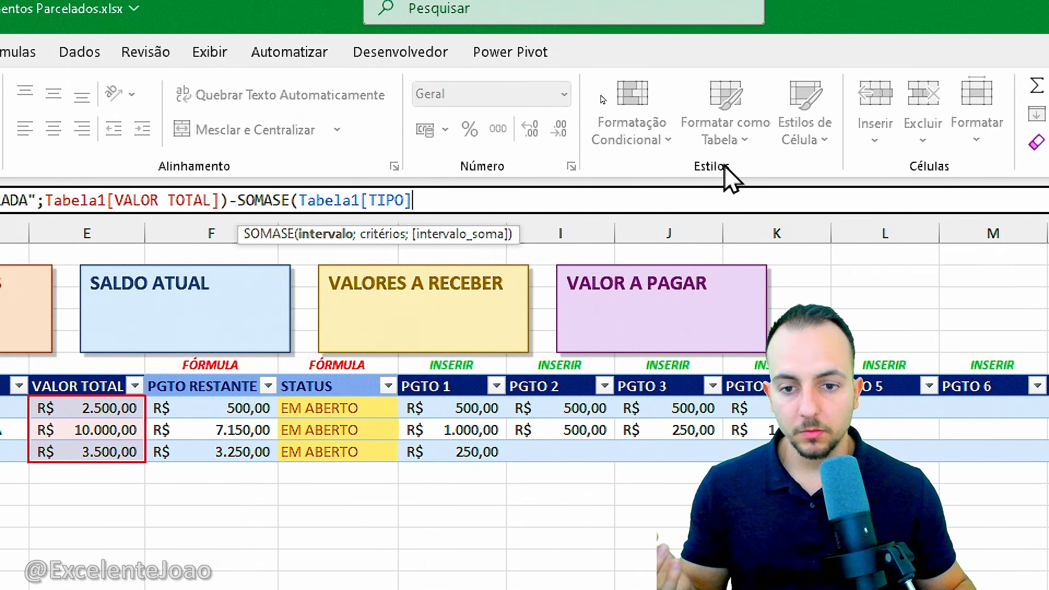
Step: Complete the subtracted SOMASE in B1 with the criterion "ENTRADA" and the PGTO RESTANTE column as the sum range
text(;)
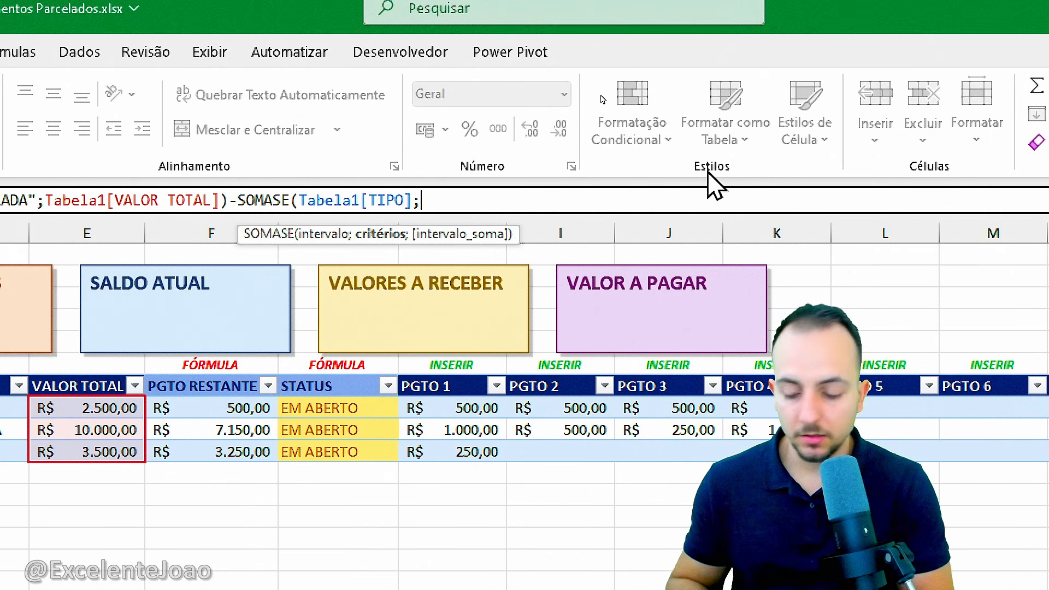
text("ENTRADA)
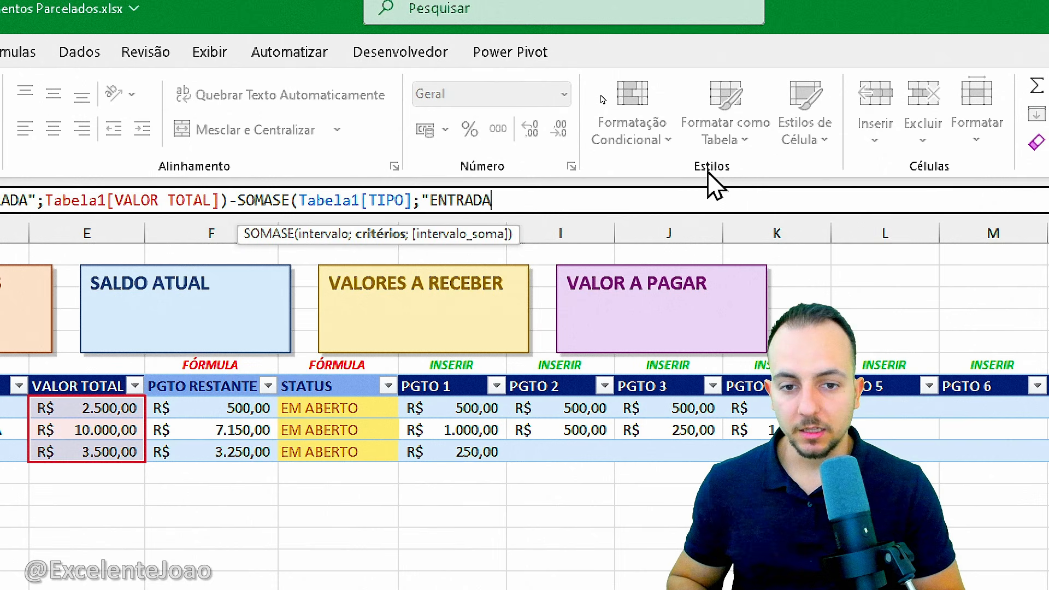
text(")
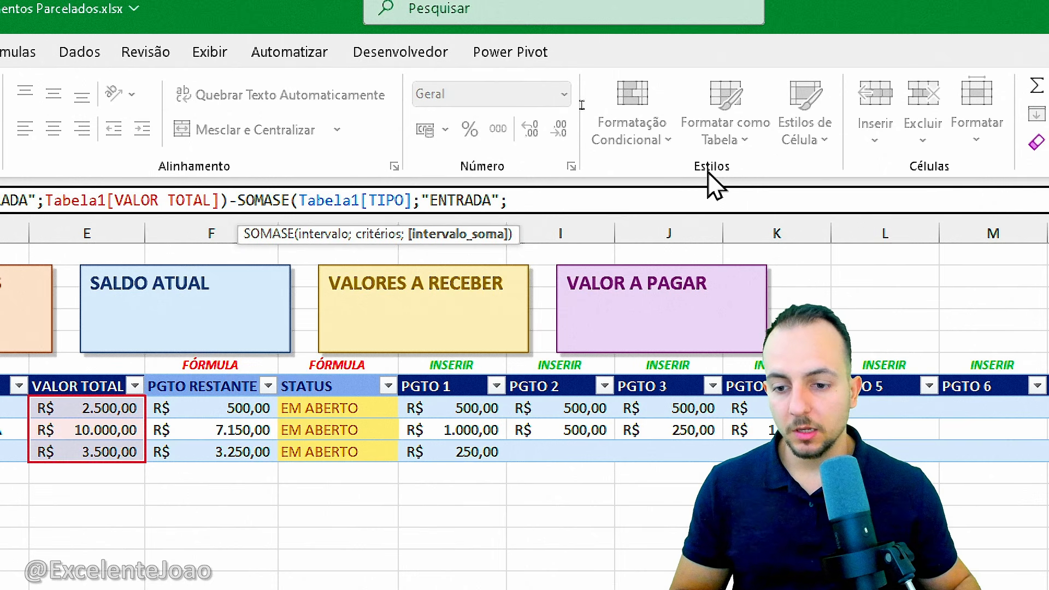
text(;)
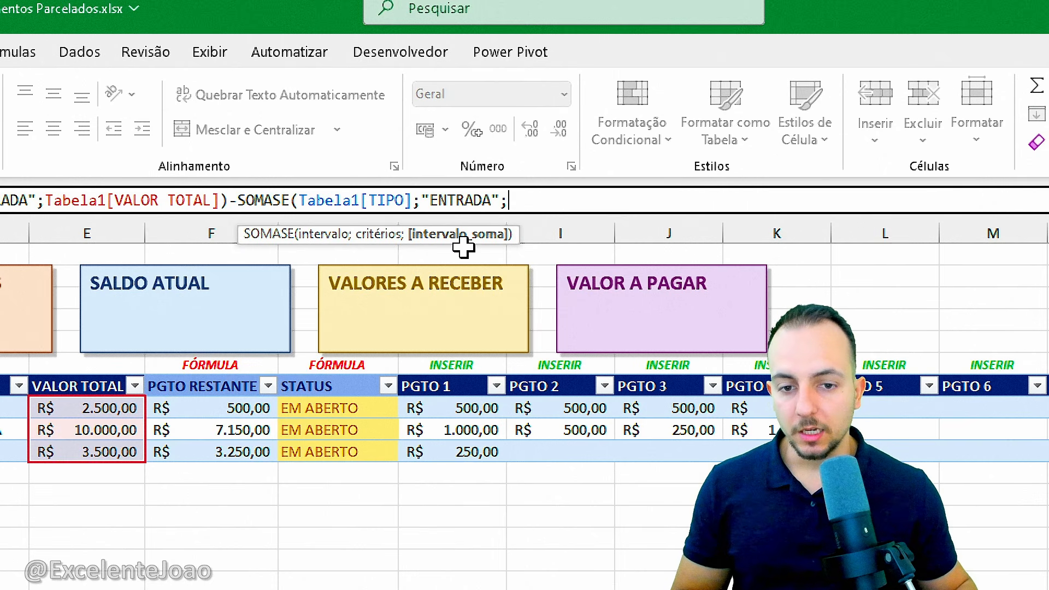
click(210, 379)
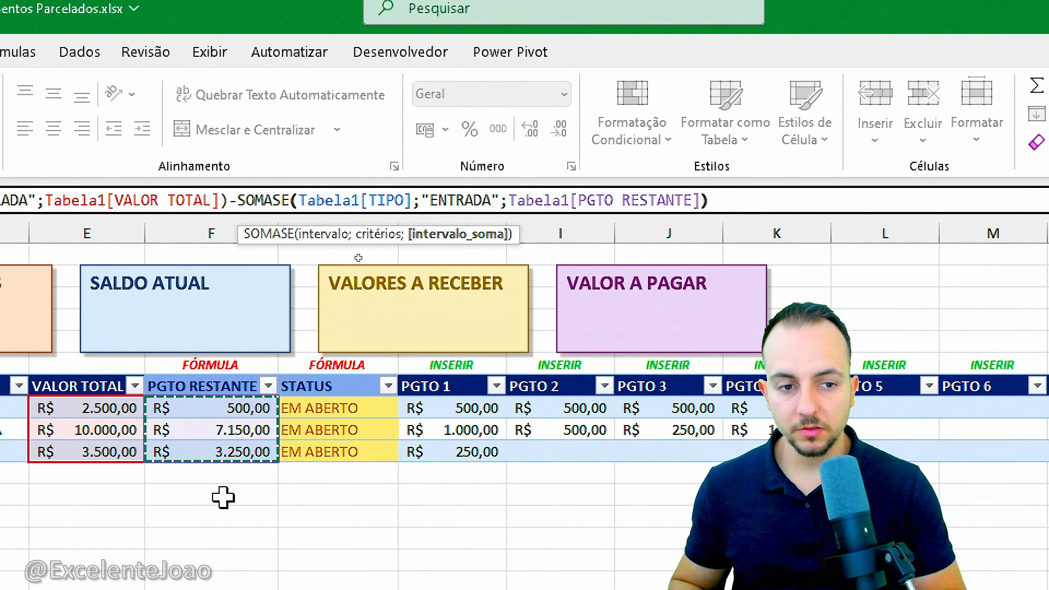
key(Return)
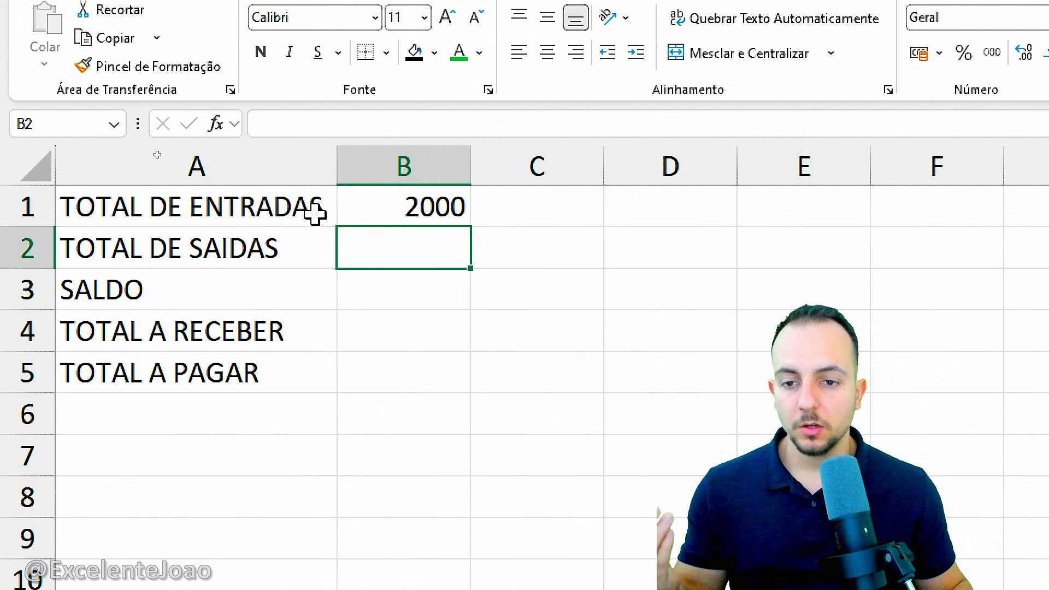
click(380, 205)
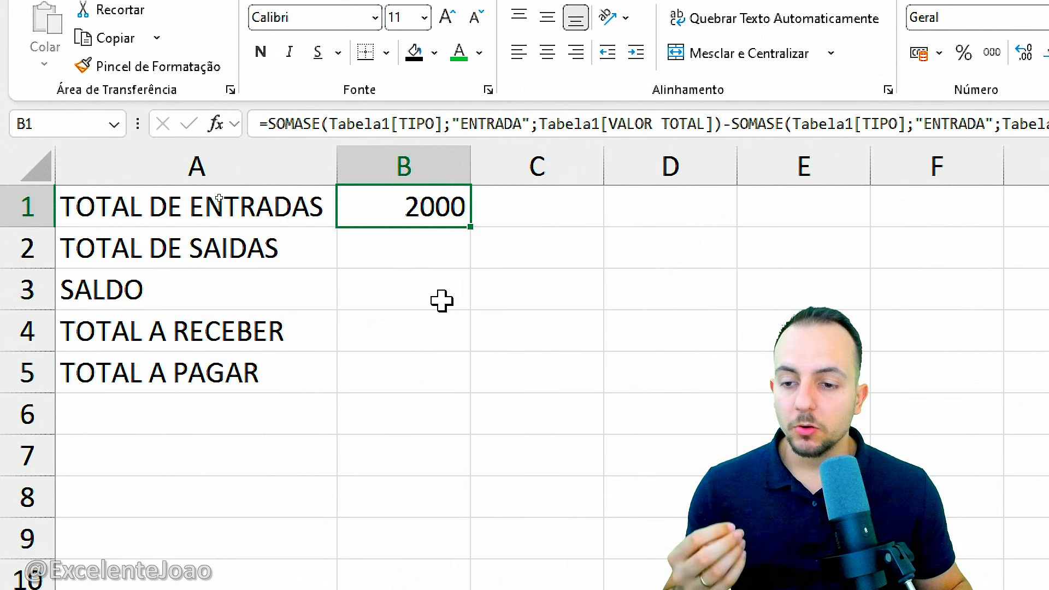
click(392, 261)
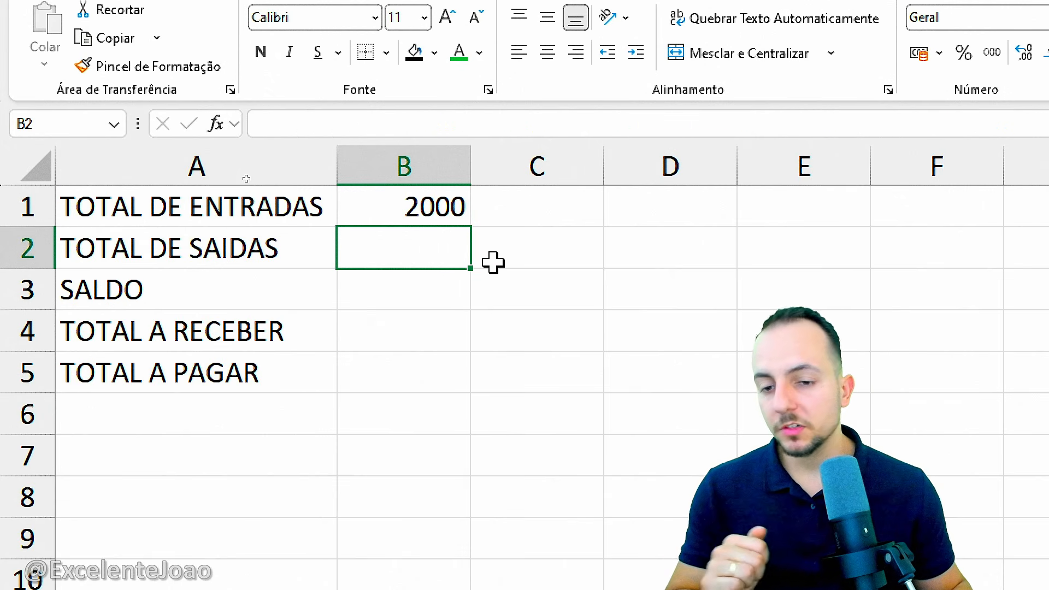
Step: Copy the TOTAL DE ENTRADAS formula from B1 into B2 for TOTAL DE SAIDAS on CALCULOS
click(453, 215)
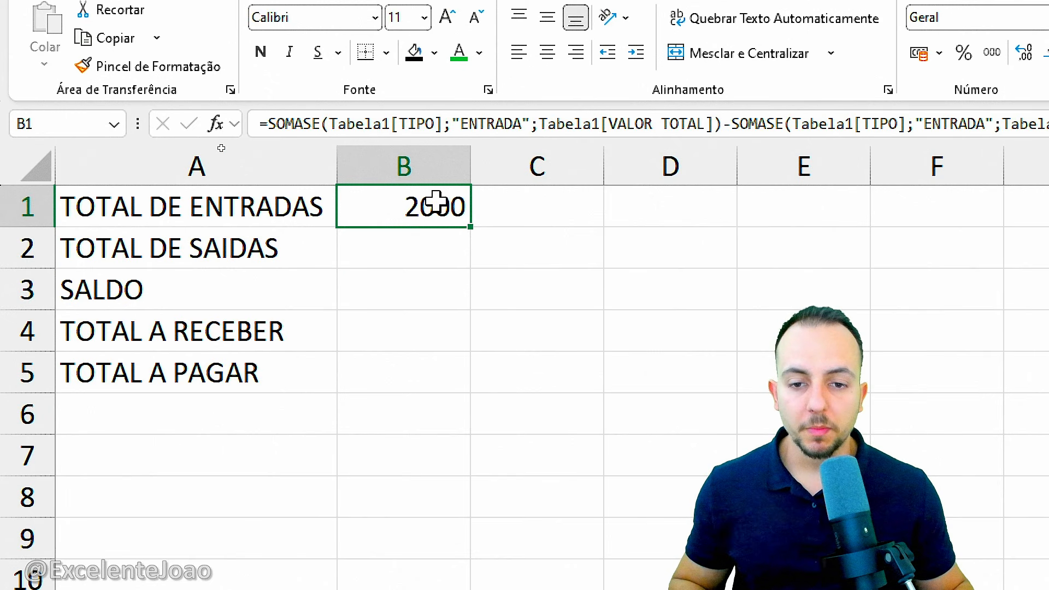
drag(457, 227, 413, 171)
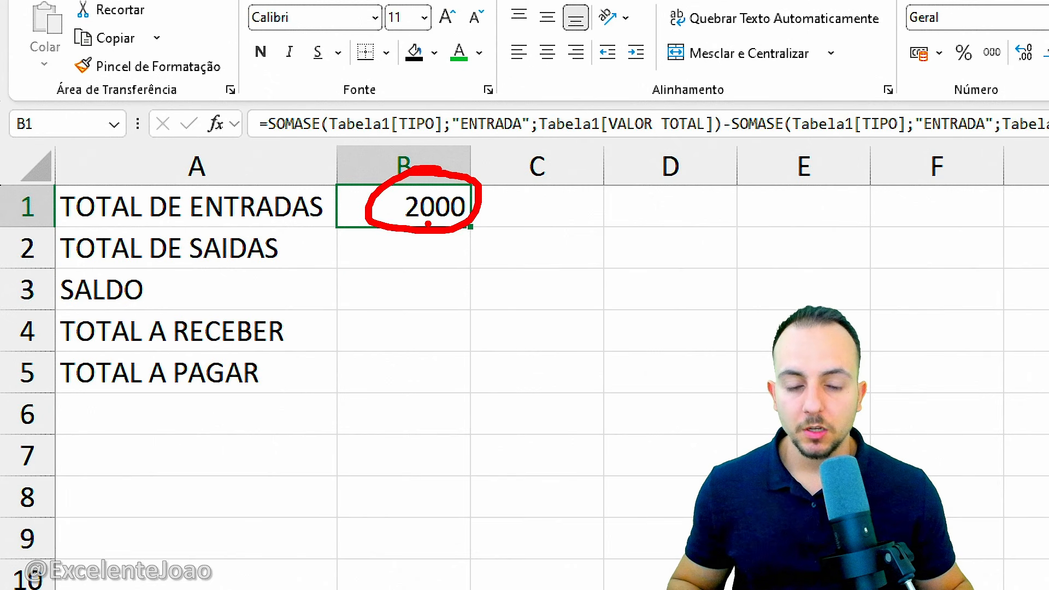
key(ctrl+c)
click(426, 229)
key(ctrl+v)
key(Escape)
click(428, 207)
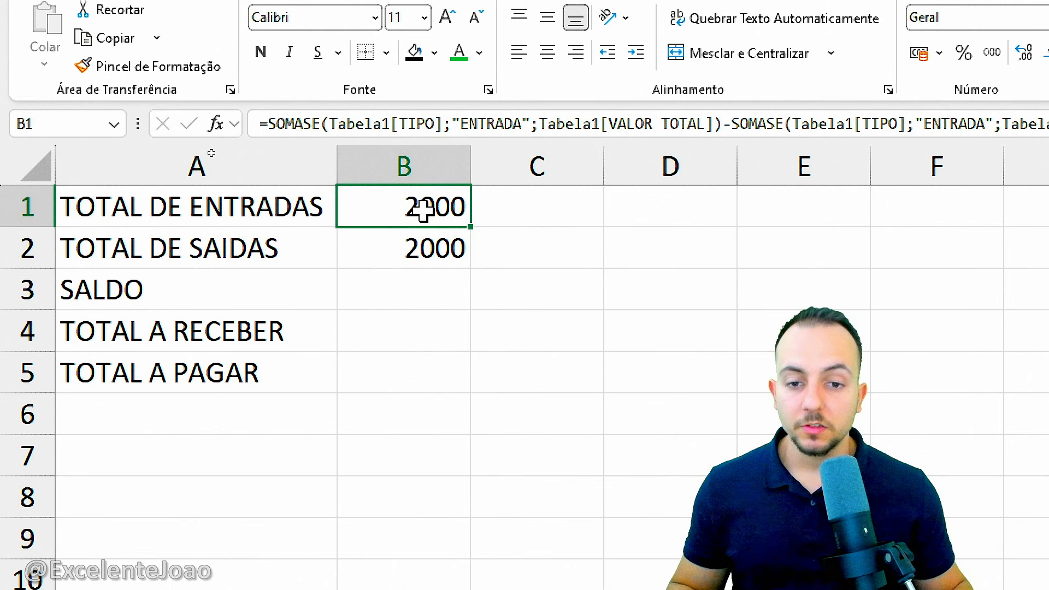
click(423, 243)
click(430, 209)
click(425, 243)
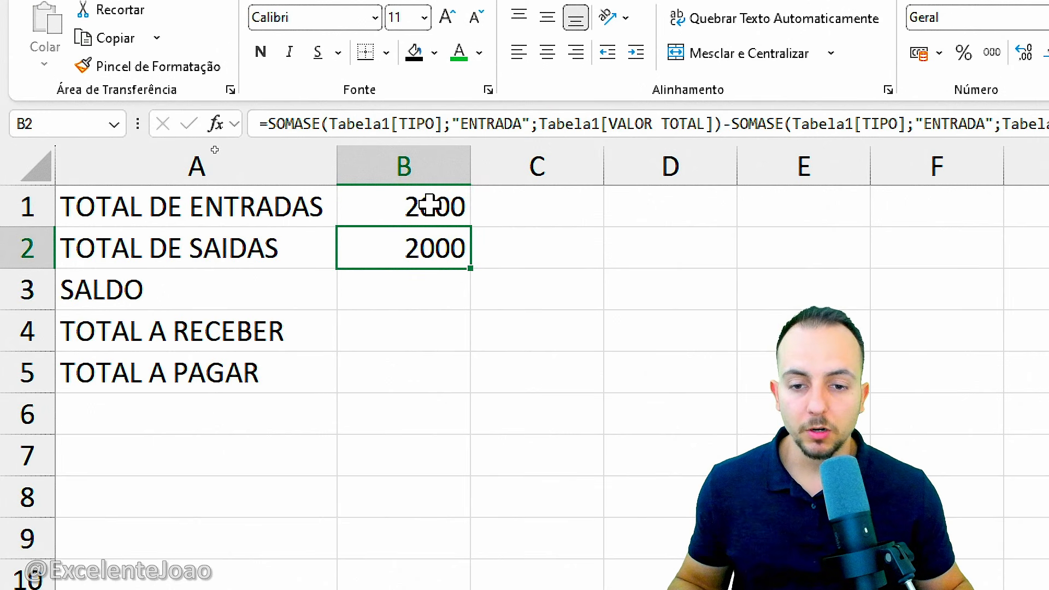
Step: Change both SOMASE criteria in the B2 formula to "SAÍDA"
click(296, 261)
click(357, 256)
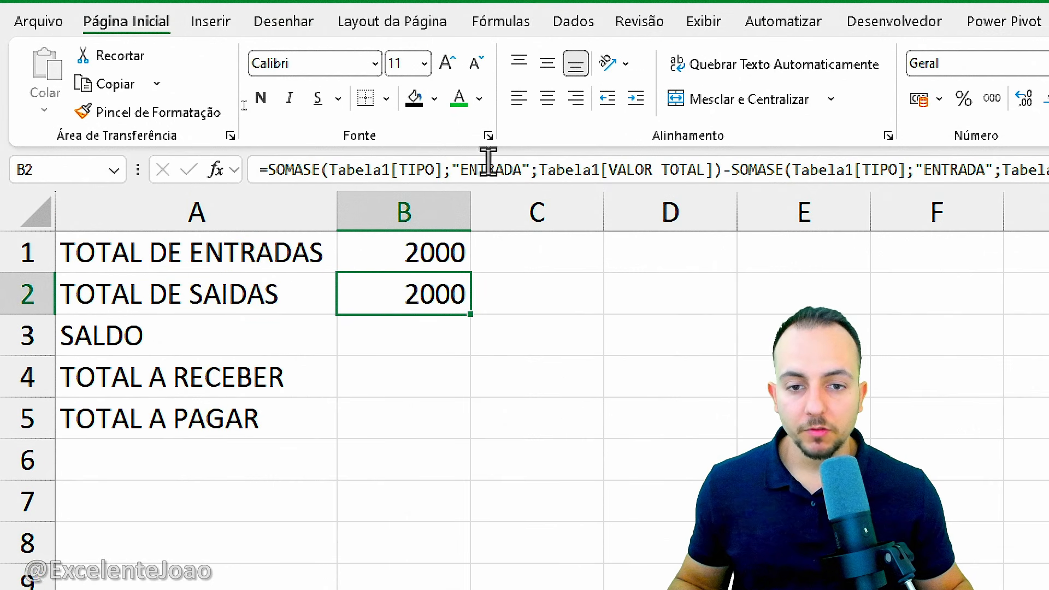
click(488, 164)
drag(460, 169, 521, 169)
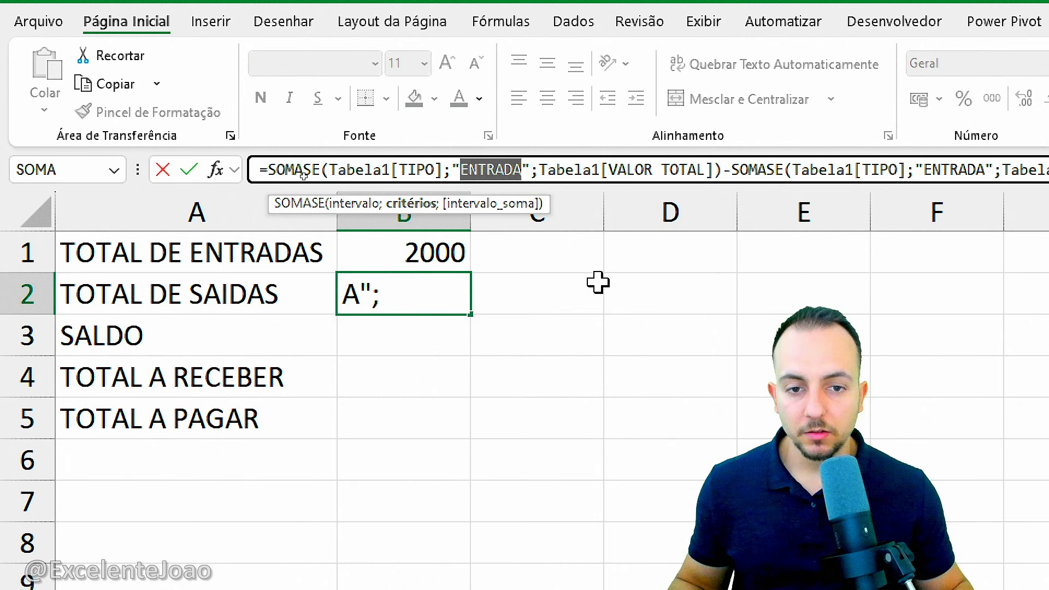
text(SAÍDA)
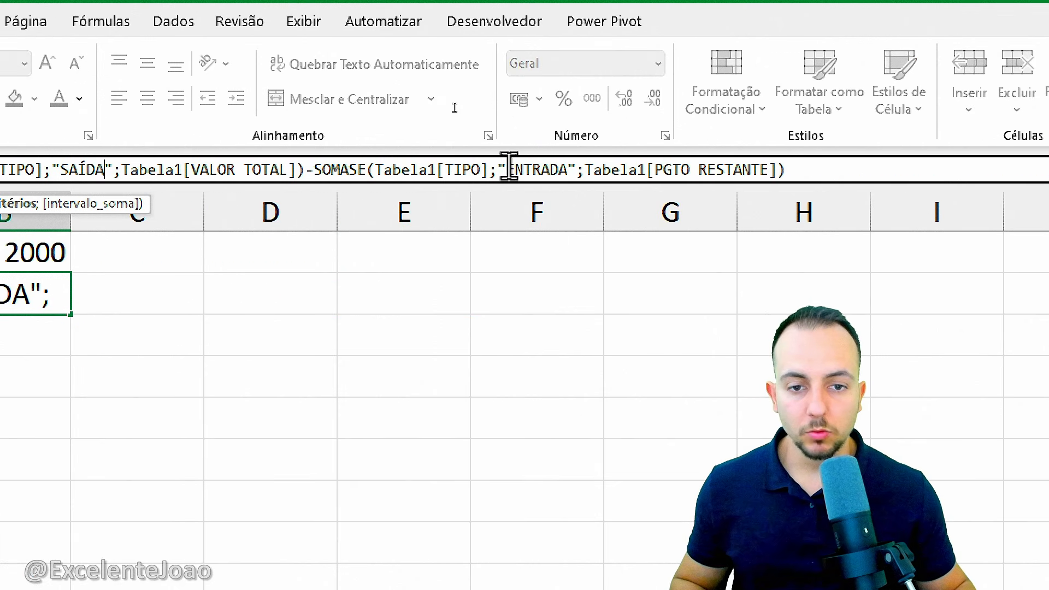
drag(700, 169, 769, 174)
text(SAÍDA)
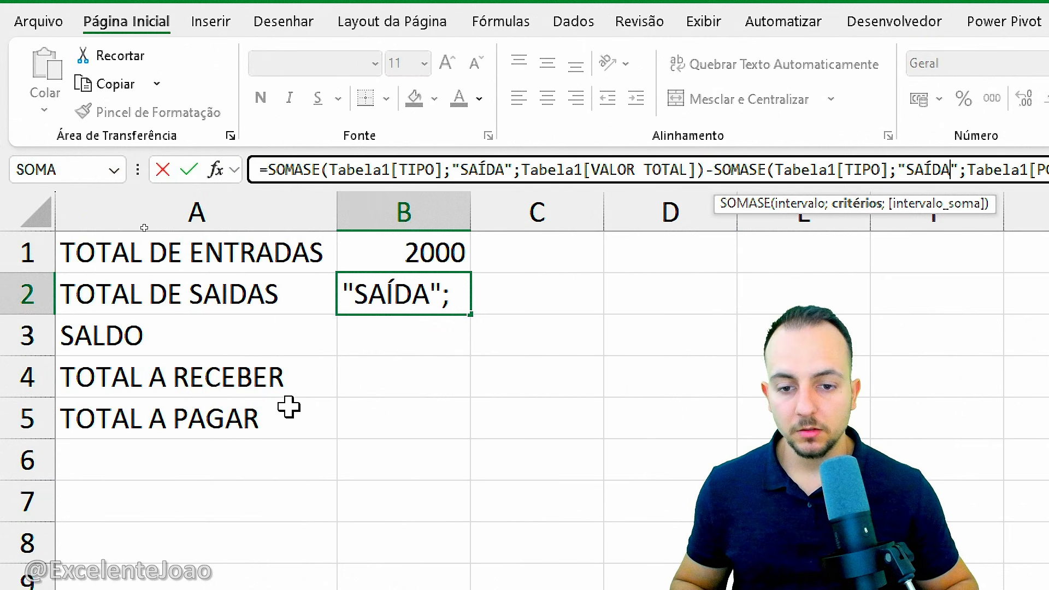
key(Return)
Step: Check the TOTAL DE SAIDAS result against the instalment payments in the two SAÍDA rows on Planilha1
drag(272, 269, 370, 262)
drag(257, 304, 377, 303)
click(398, 363)
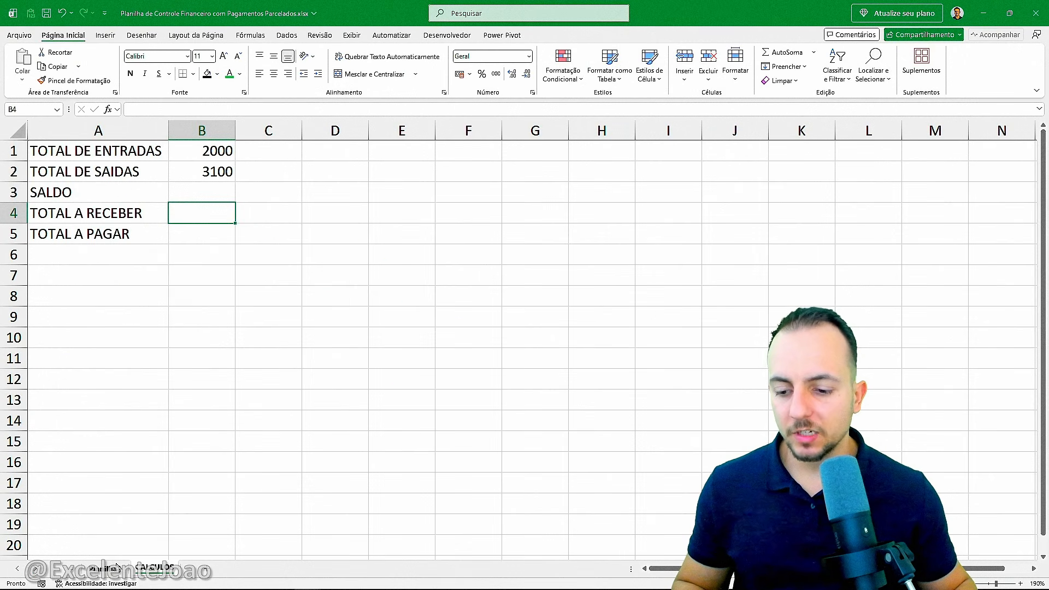
click(112, 568)
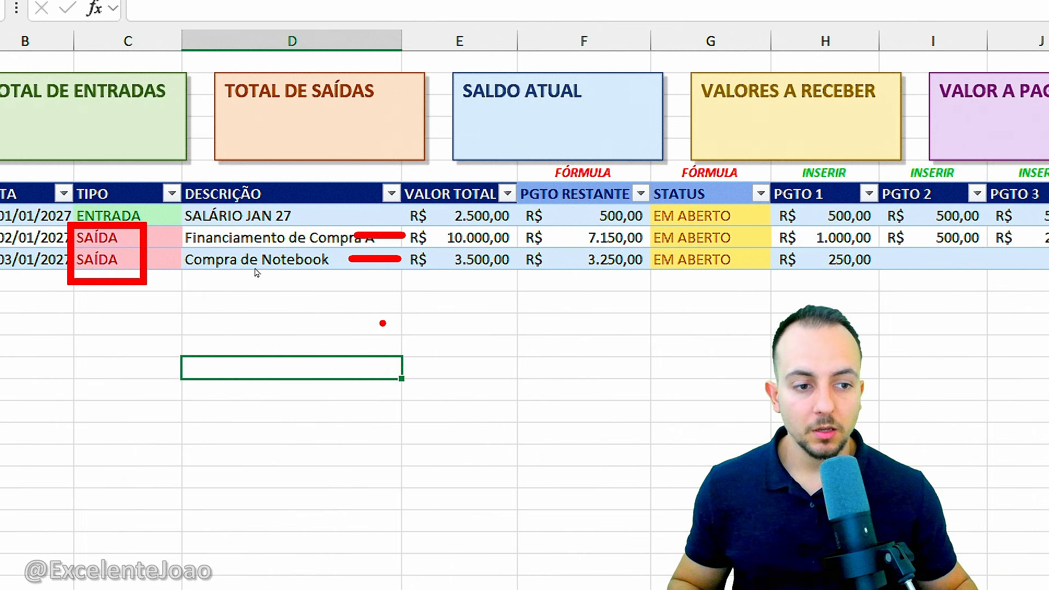
drag(391, 227, 669, 253)
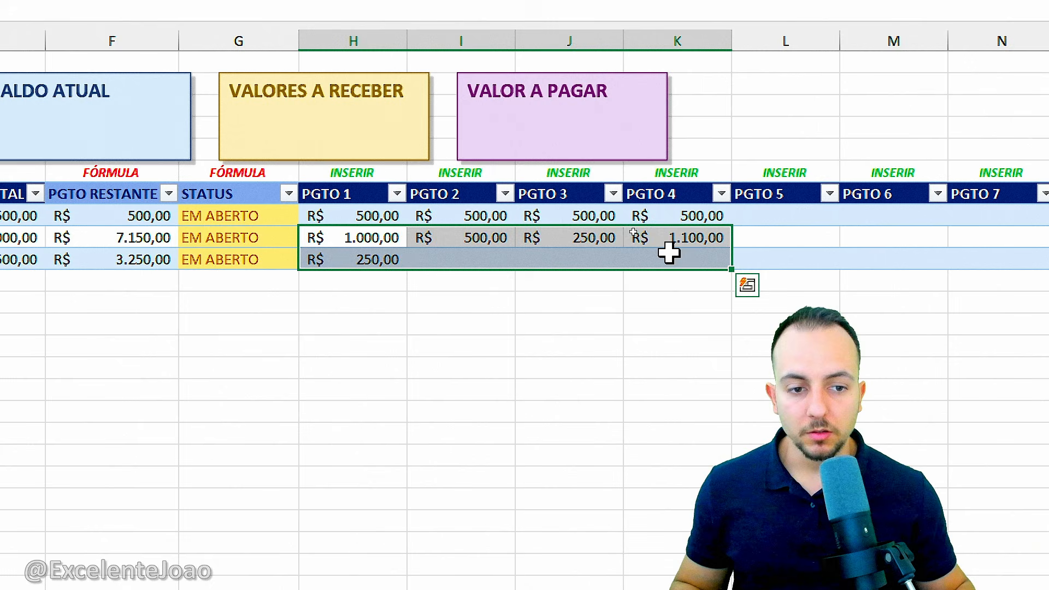
click(768, 243)
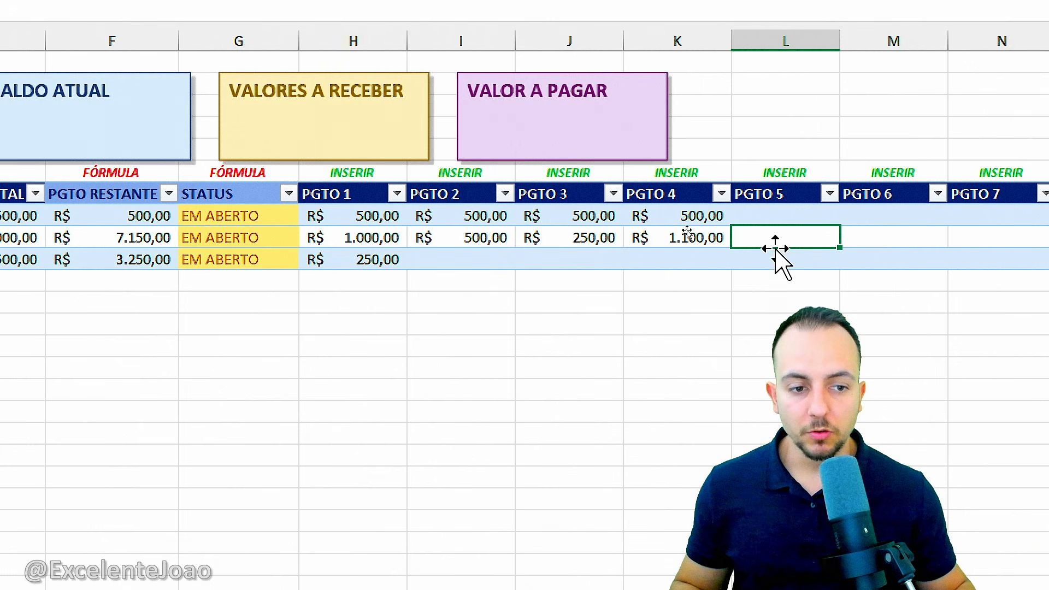
click(786, 253)
click(869, 259)
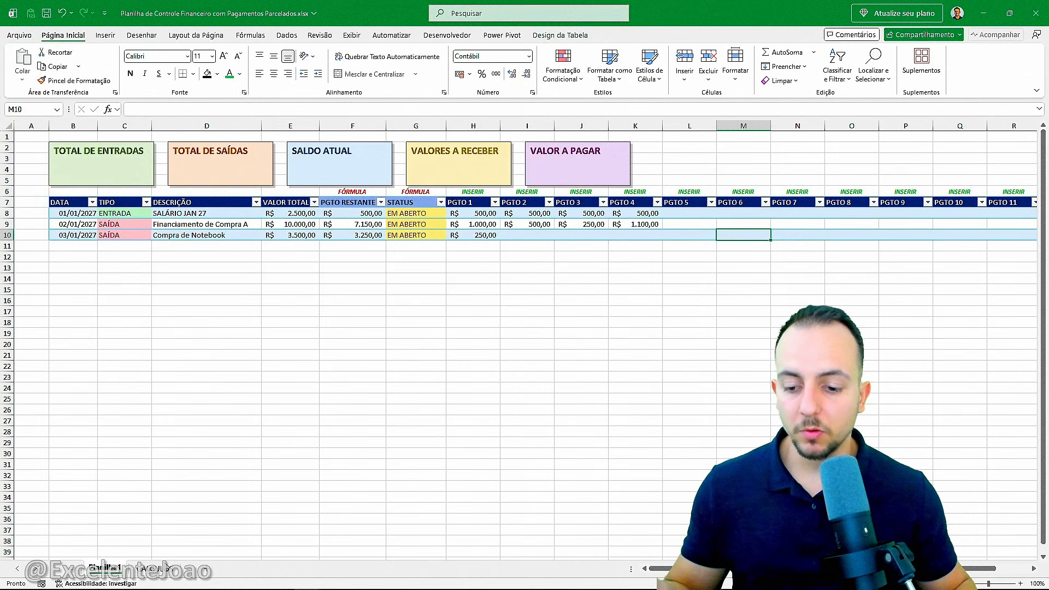
Step: Calculate SALDO in B3 of CALCULOS by subtracting B2 from B1
click(158, 568)
click(113, 191)
click(186, 192)
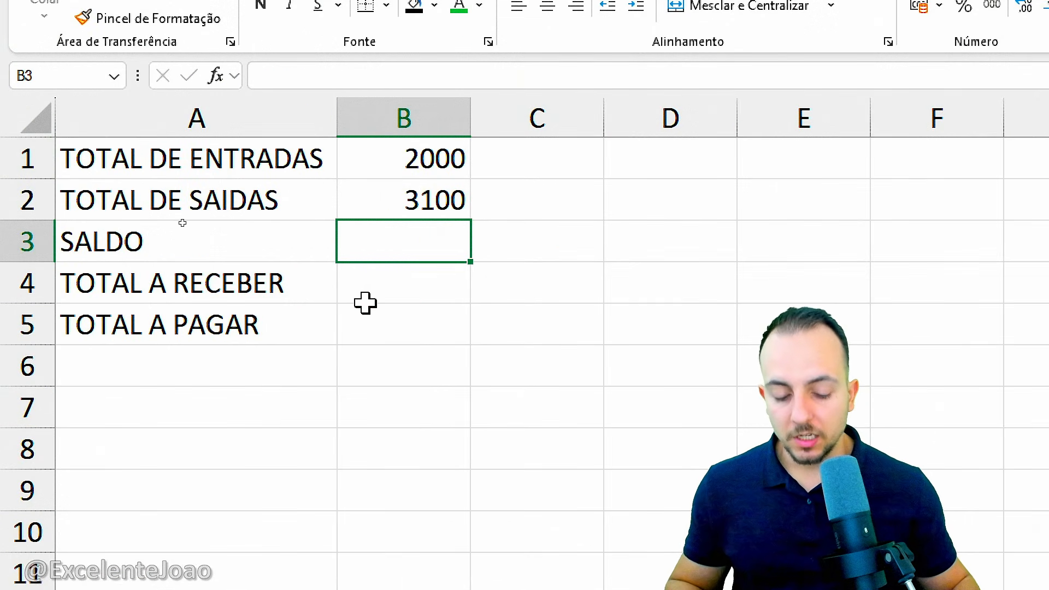
text(=)
click(420, 163)
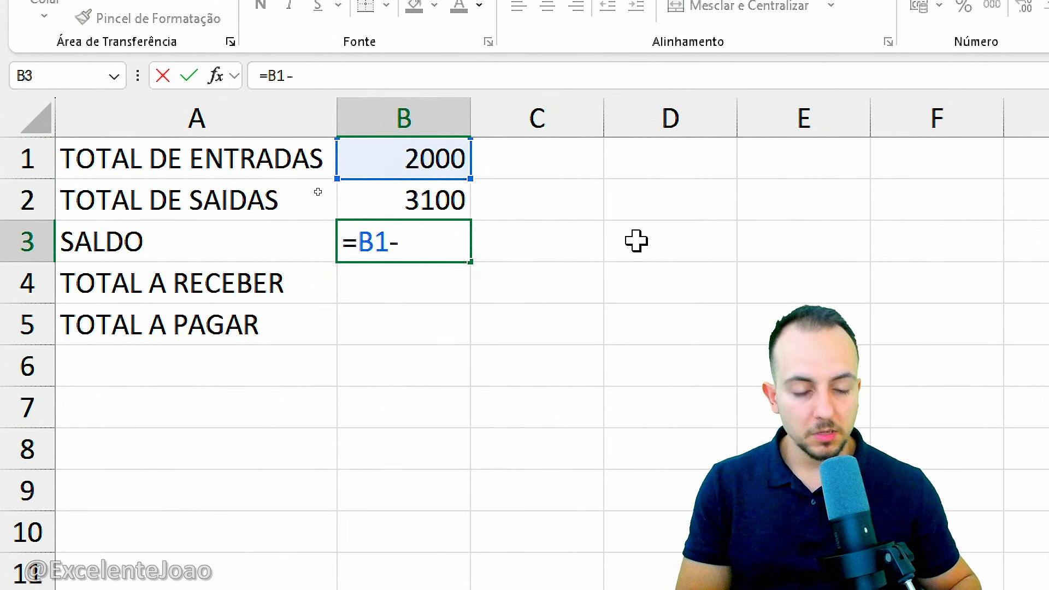
text(-)
click(409, 199)
key(Return)
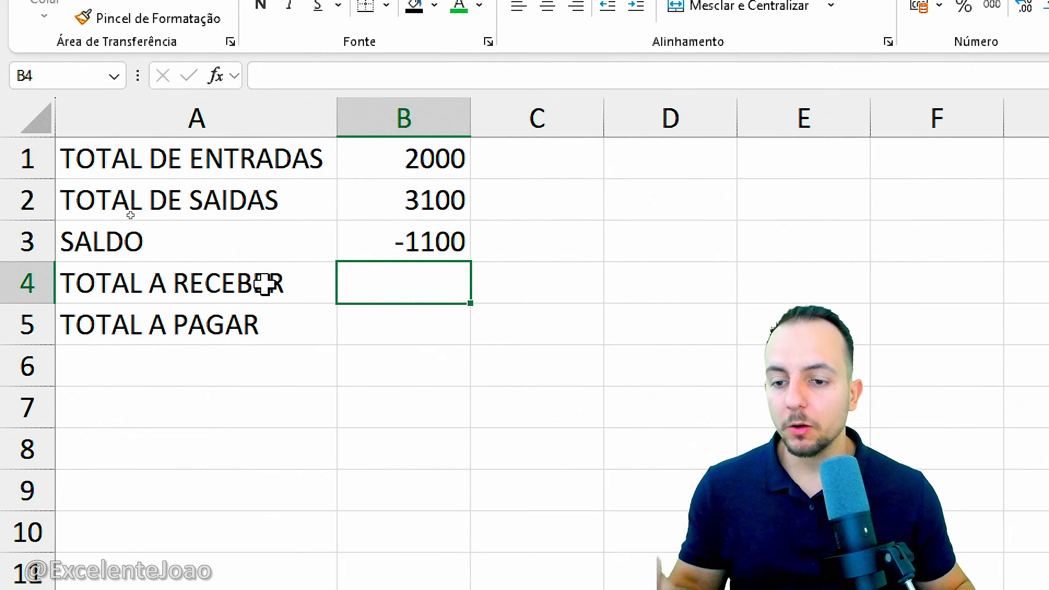
Step: Examine the PGTO RESTANTE column on Planilha1 as the source for TOTAL A RECEBER and TOTAL A PAGAR
click(261, 285)
click(271, 329)
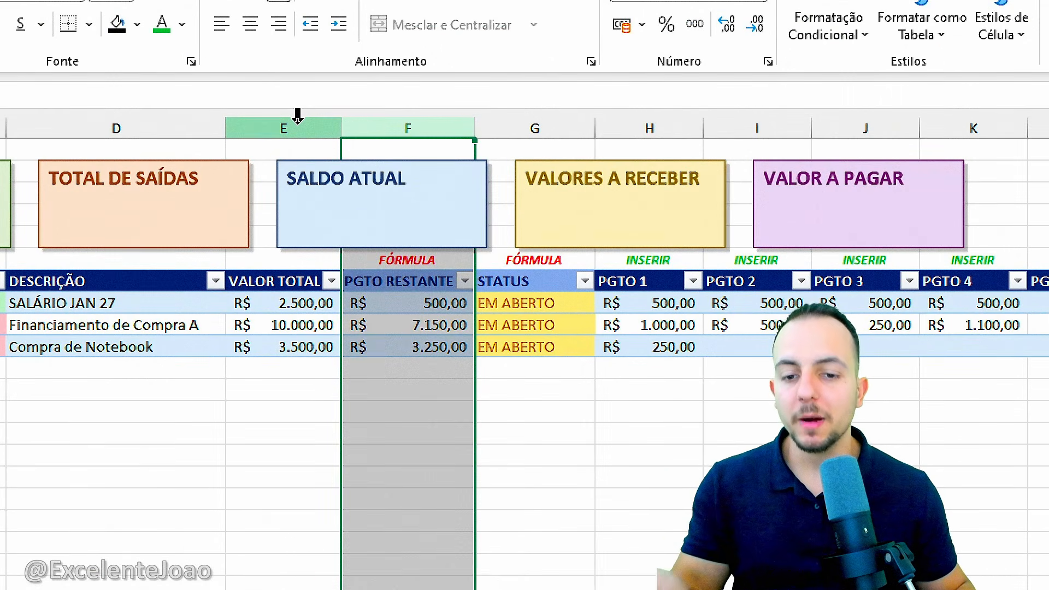
key(ctrl+2)
drag(336, 261, 475, 314)
key(Escape)
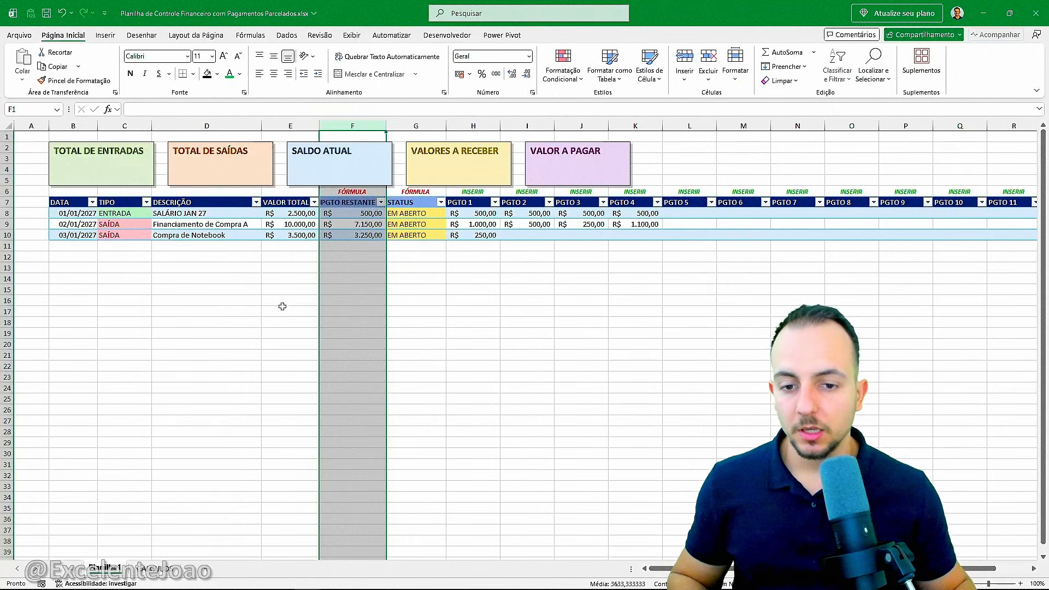
Step: Enter a SOMASE in B4 of CALCULOS that sums the table's PGTO RESTANTE column where TIPO is "ENTRADA"
click(155, 568)
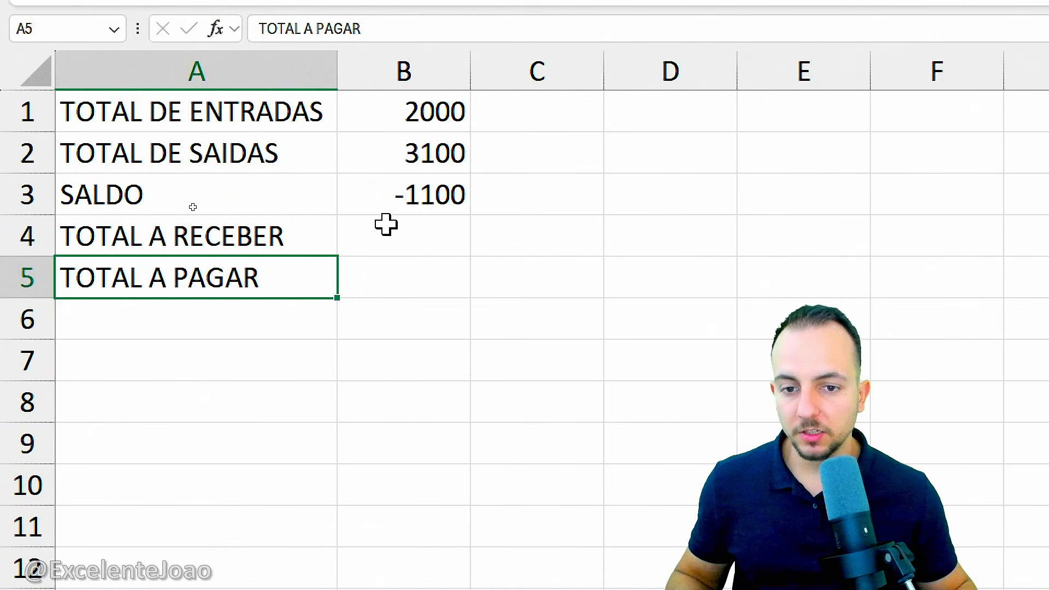
click(194, 209)
text(=SOMASE)
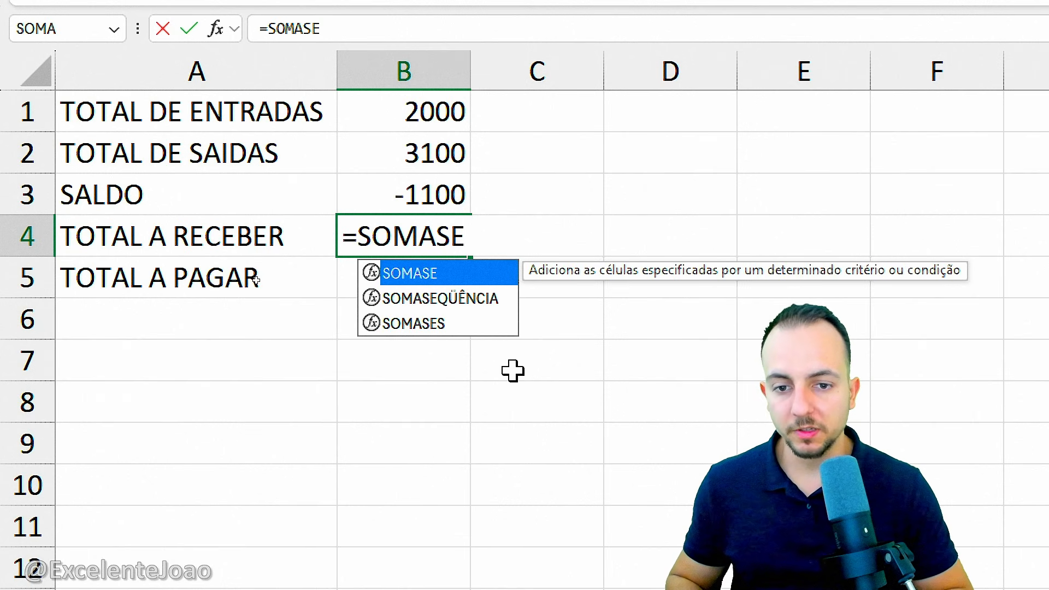
double_click(464, 270)
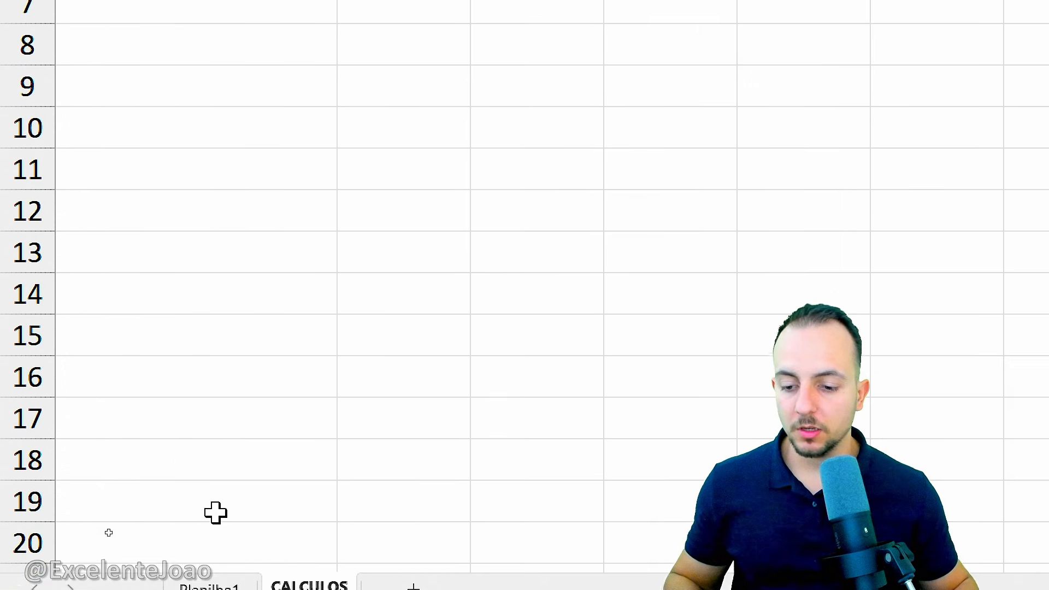
click(231, 552)
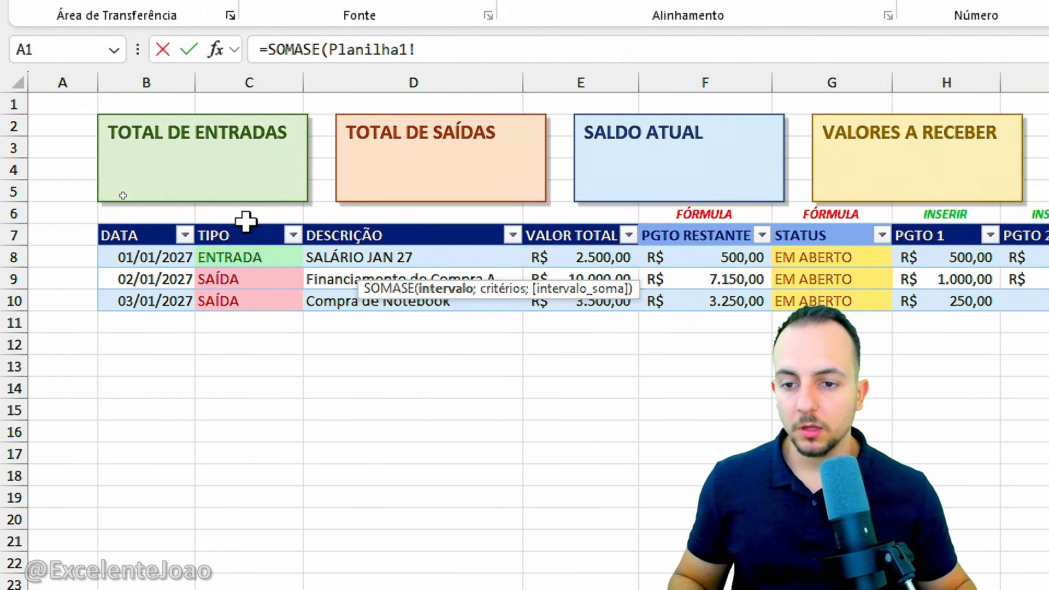
click(248, 220)
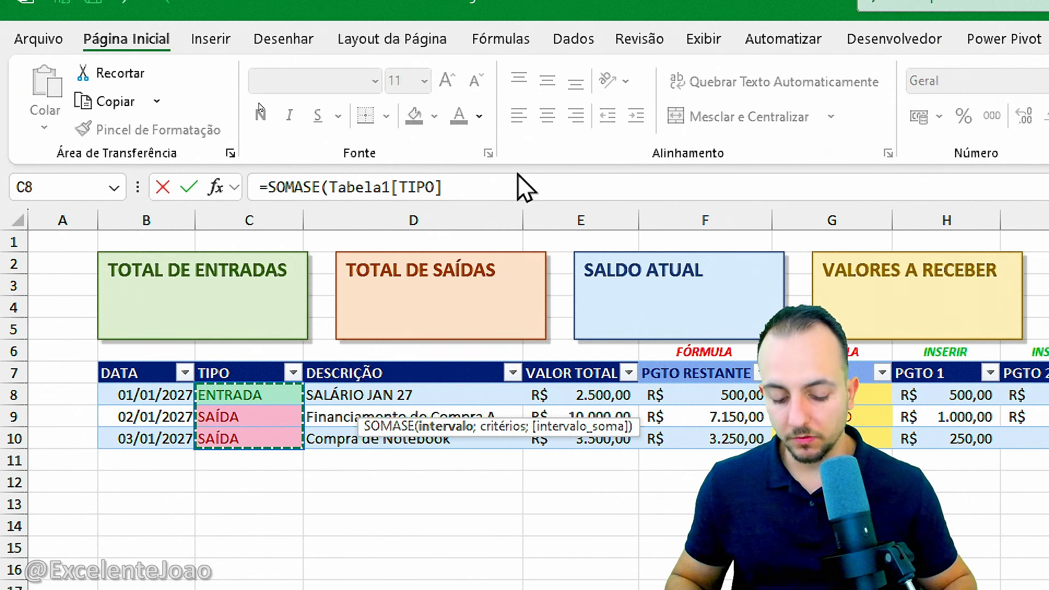
text(;")
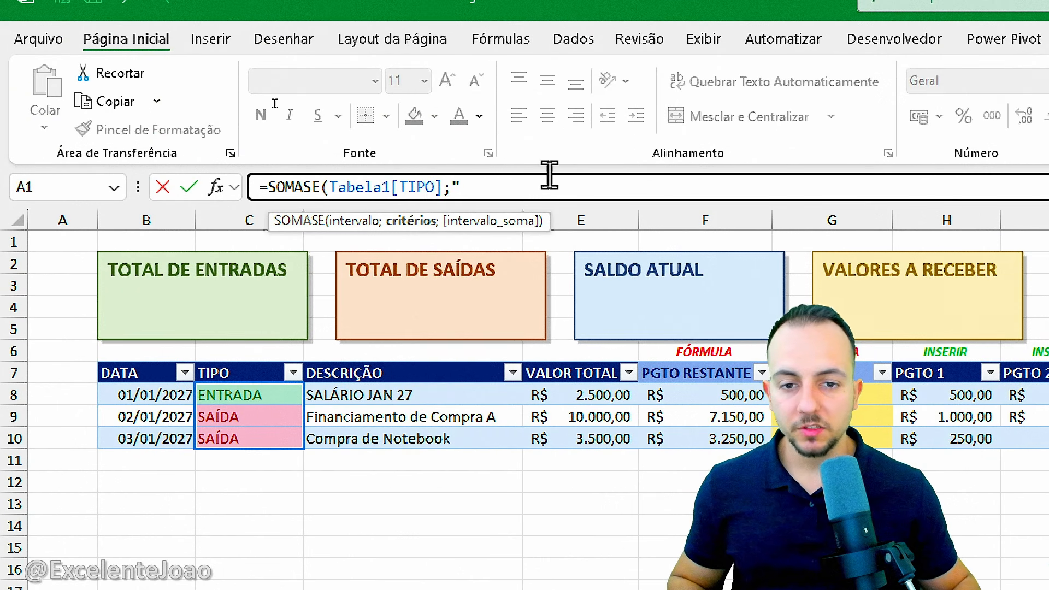
text(ENTRAD)
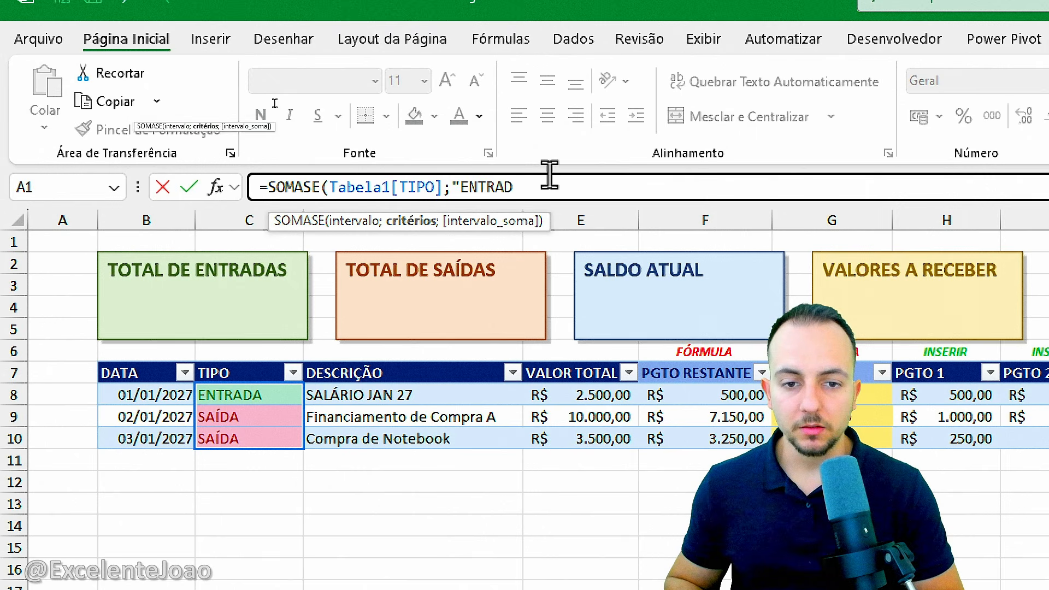
text(A";)
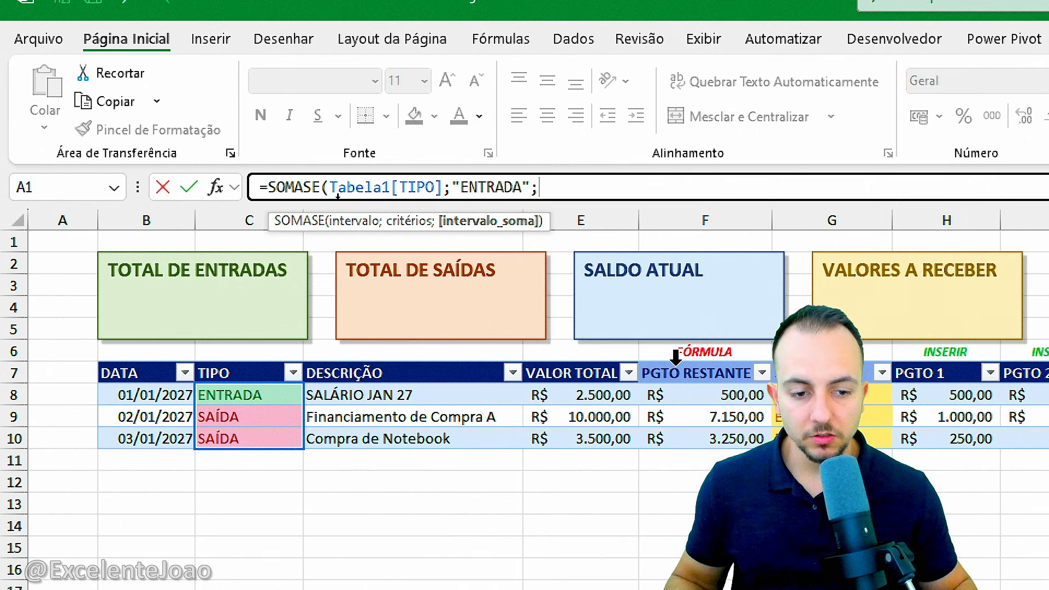
click(677, 365)
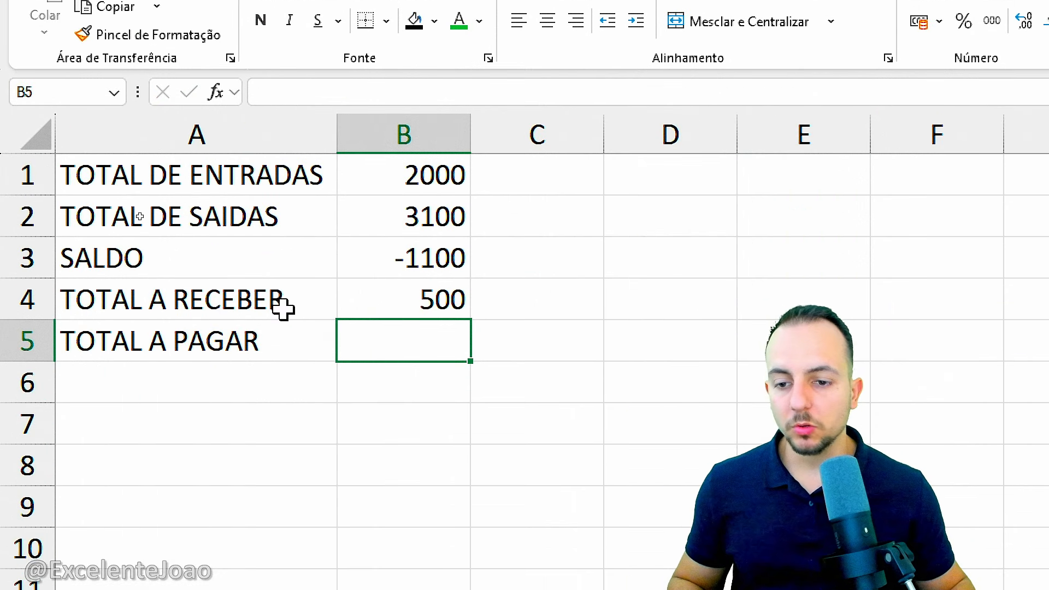
Step: Copy the TOTAL A RECEBER formula from B4 into B5 for TOTAL A PAGAR
key(Up)
click(426, 332)
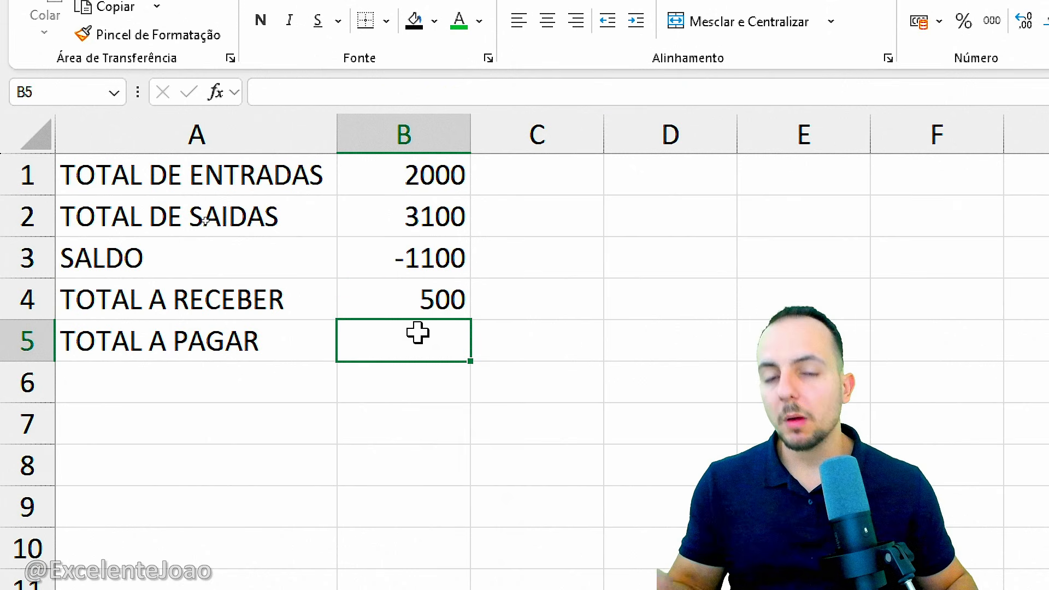
click(410, 300)
key(ctrl+c)
key(Down)
key(ctrl+v)
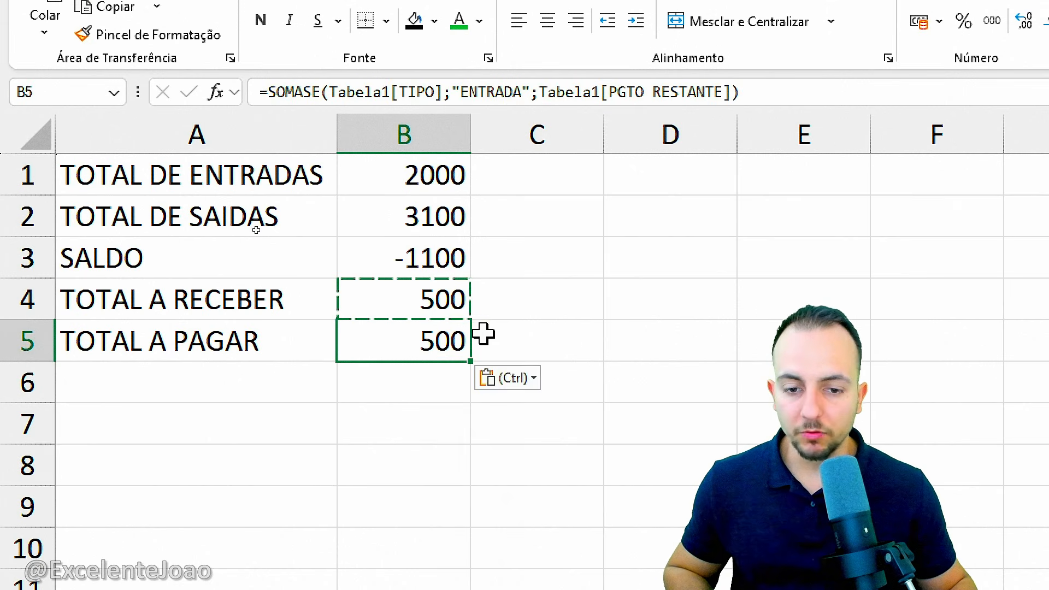
key(Escape)
Step: Change the SOMASE criterion in the B5 formula to "SAÍDA"
double_click(452, 332)
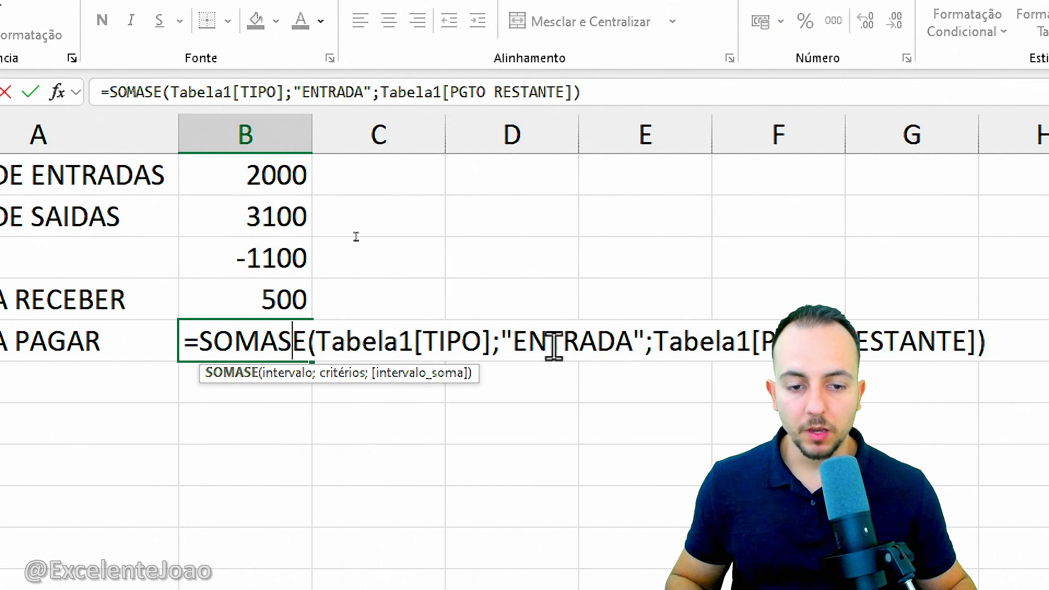
drag(671, 344, 788, 352)
text(SAÍDA)
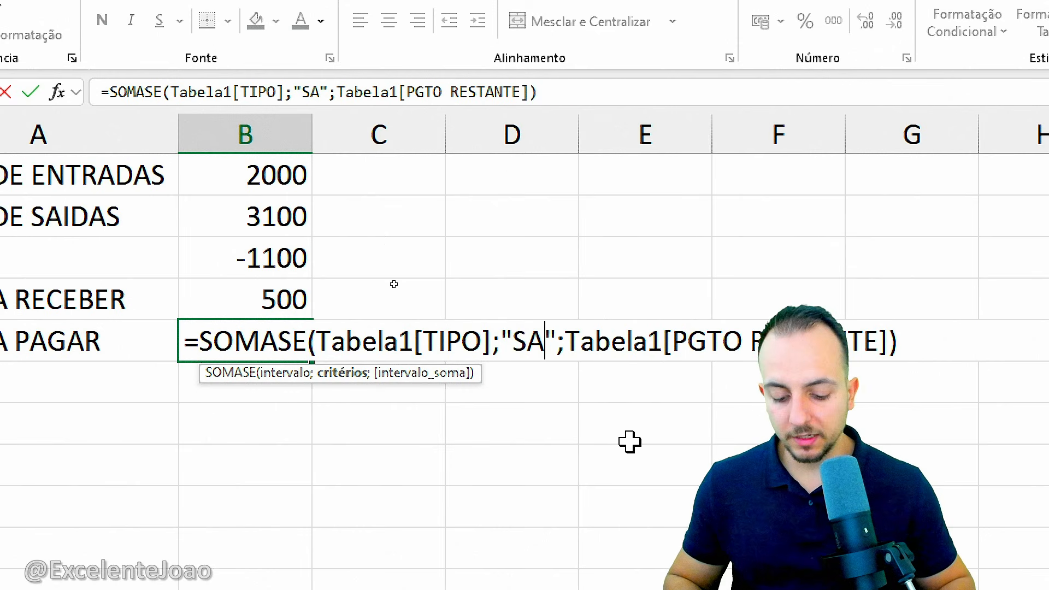
key(Return)
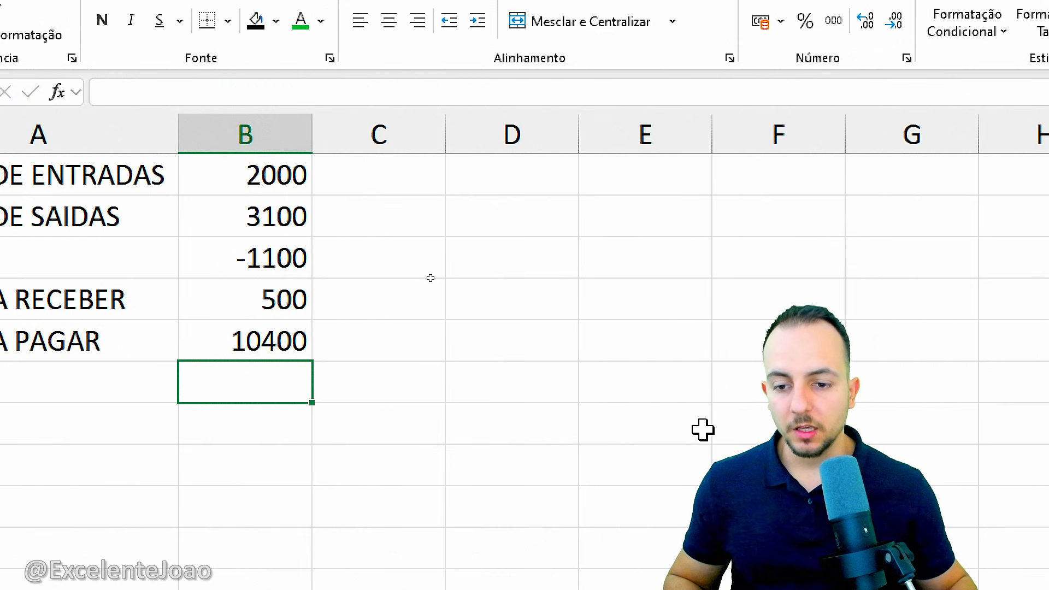
click(388, 316)
click(430, 337)
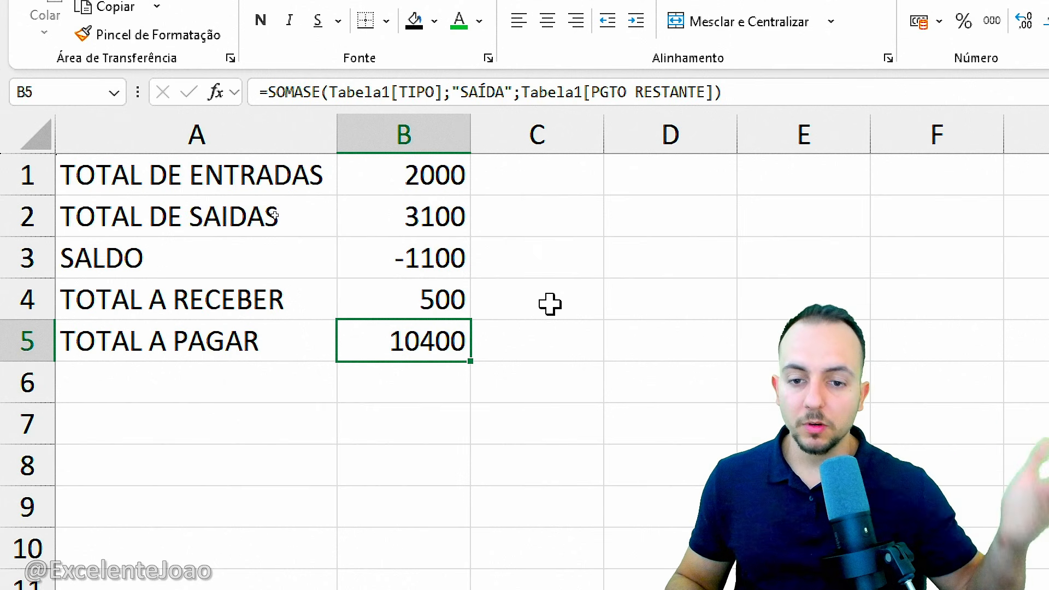
Step: Apply the R$ accounting format to the totals in B1:B5 of CALCULOS and widen column B
click(370, 141)
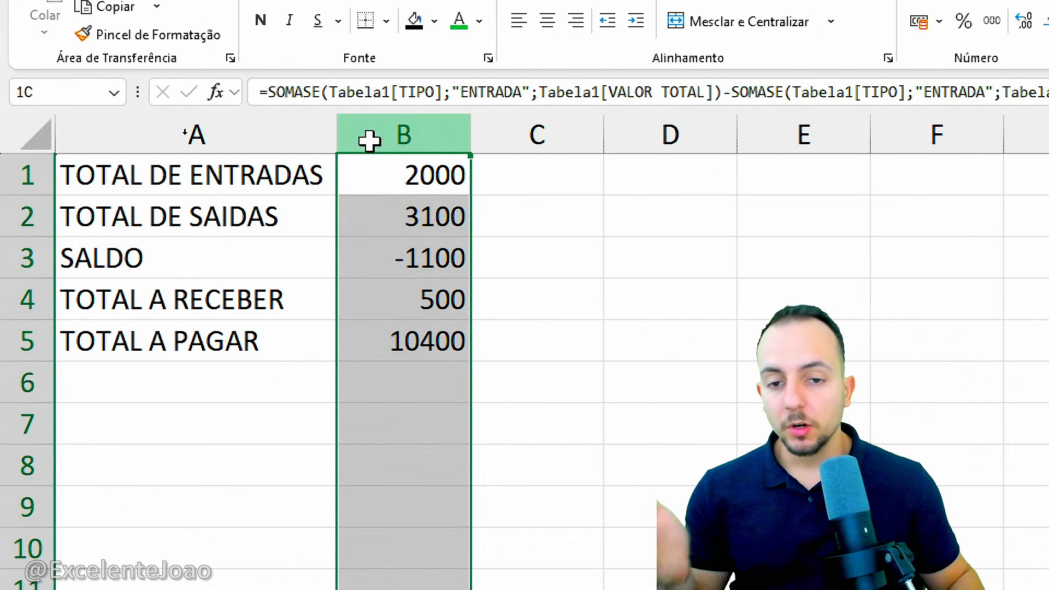
drag(403, 168, 391, 333)
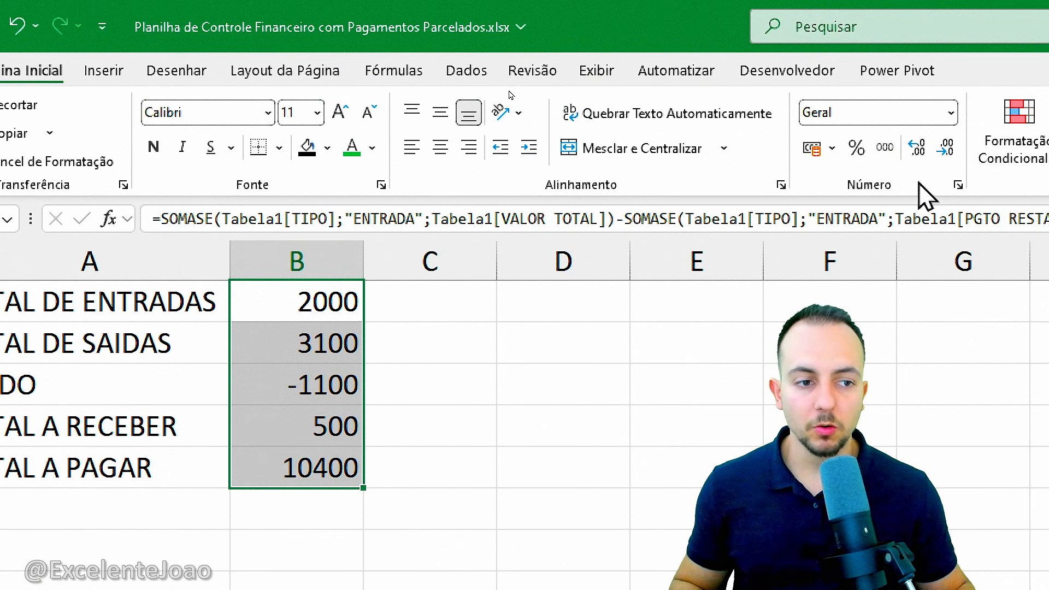
click(821, 152)
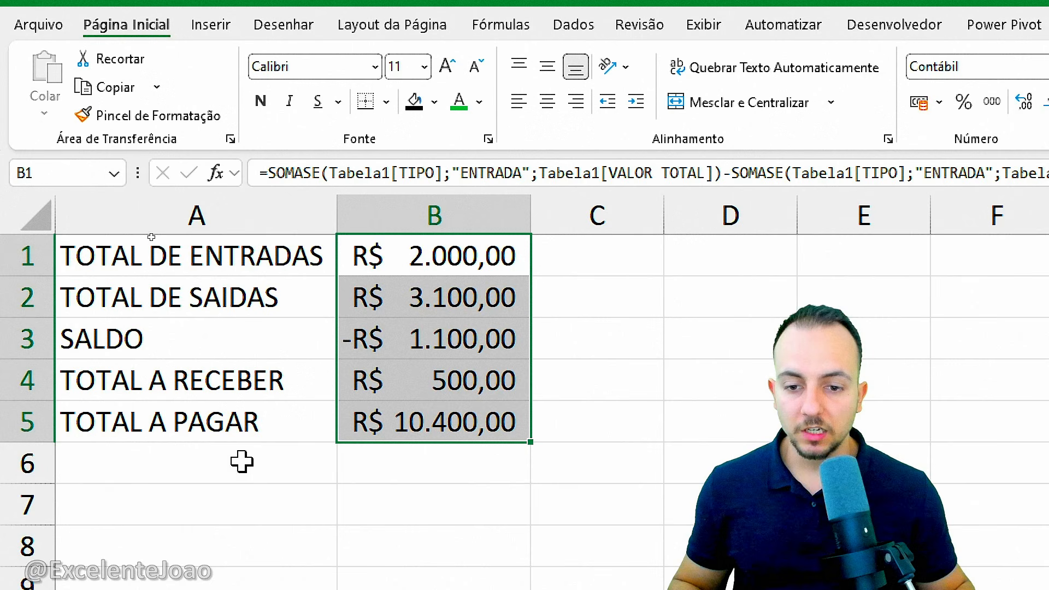
drag(531, 220, 625, 224)
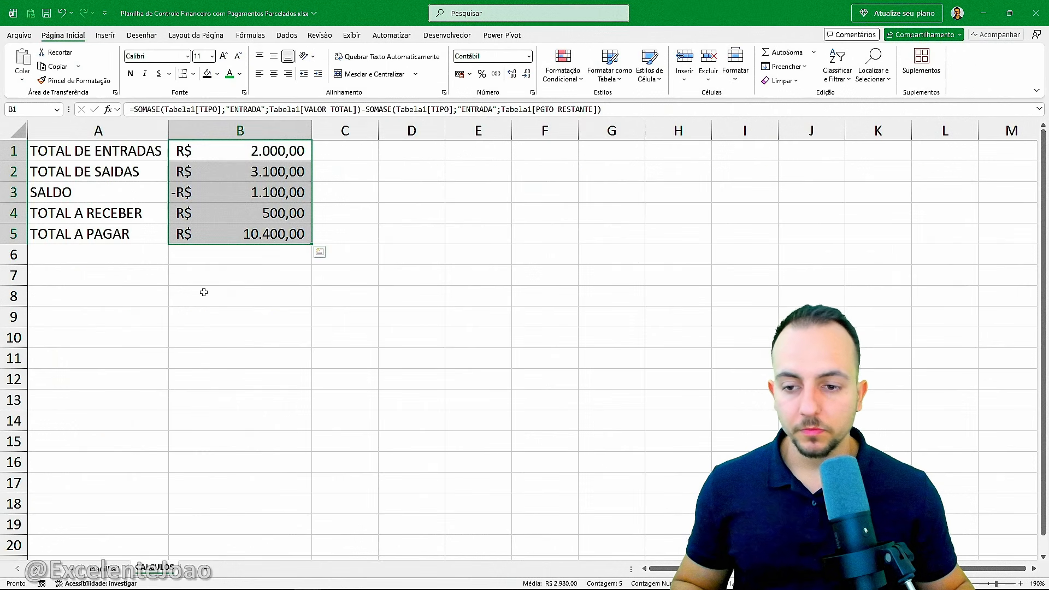
Step: Draw a rectangle over the lower part of the TOTAL DE ENTRADAS card on Planilha1
key(ctrl+q)
key(ctrl+Page_Up)
click(175, 378)
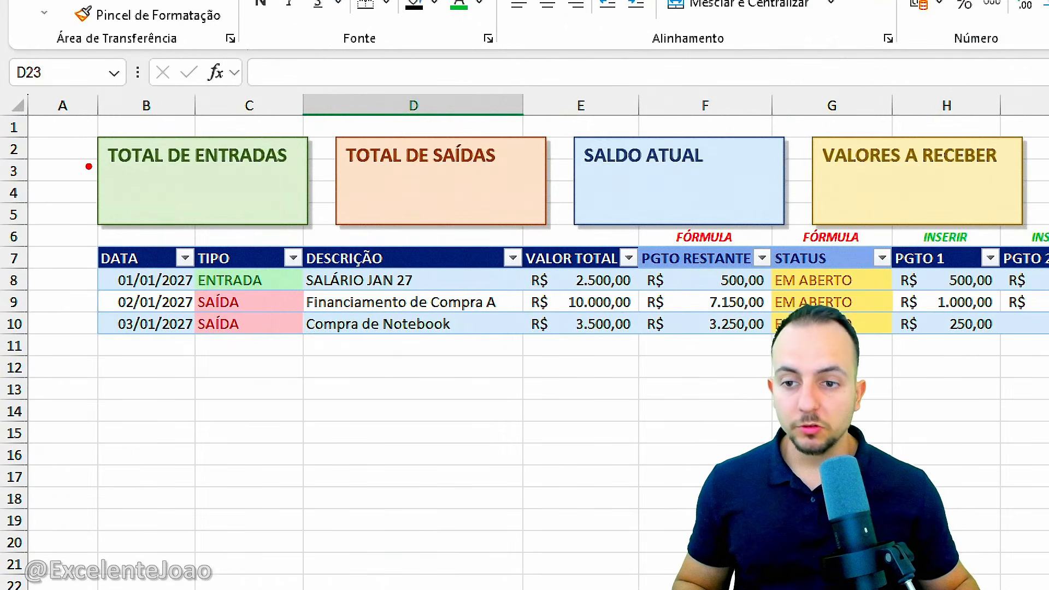
mouse_move(278, 171)
mouse_down()
mouse_move(199, 191)
mouse_move(284, 186)
mouse_up()
drag(532, 187, 497, 192)
drag(773, 192, 704, 198)
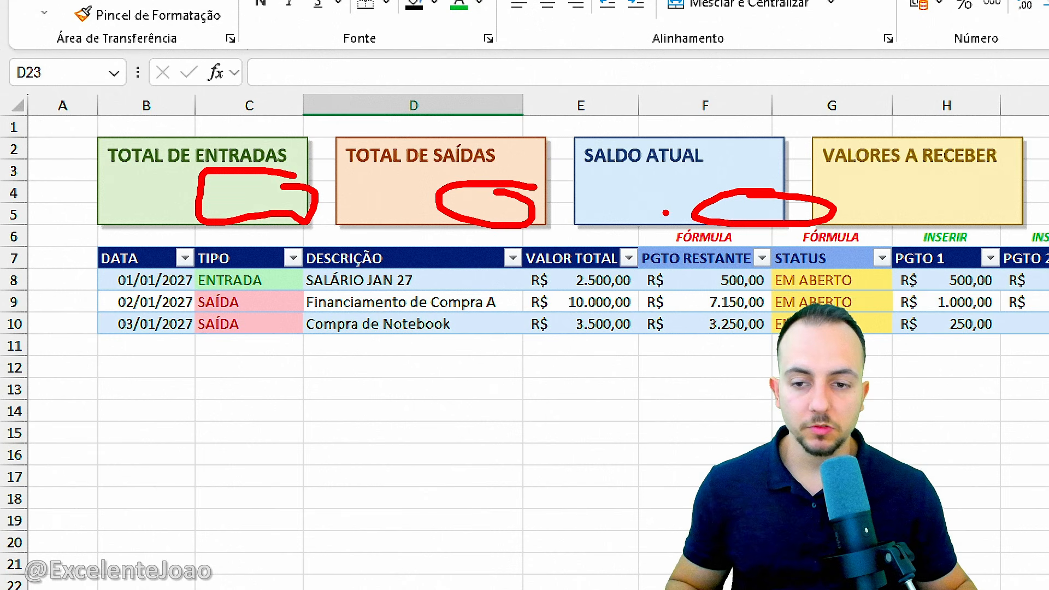
key(Escape)
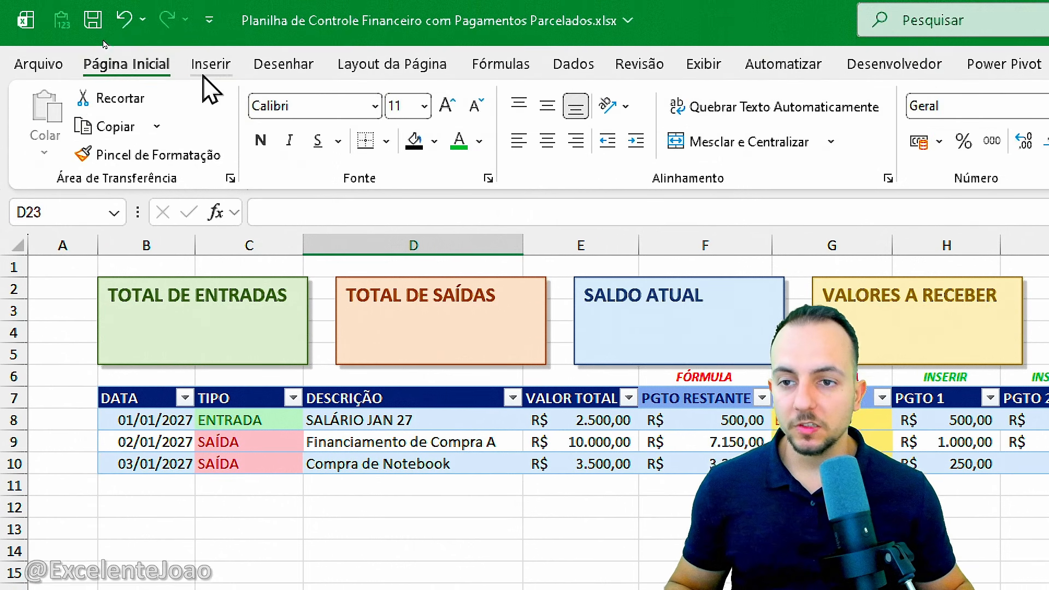
click(209, 73)
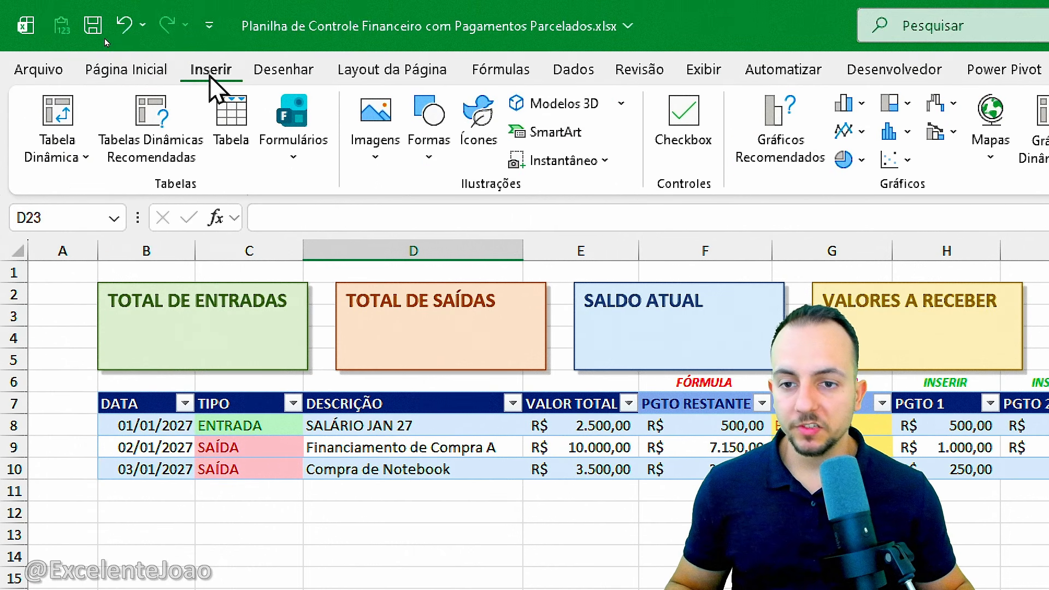
click(425, 116)
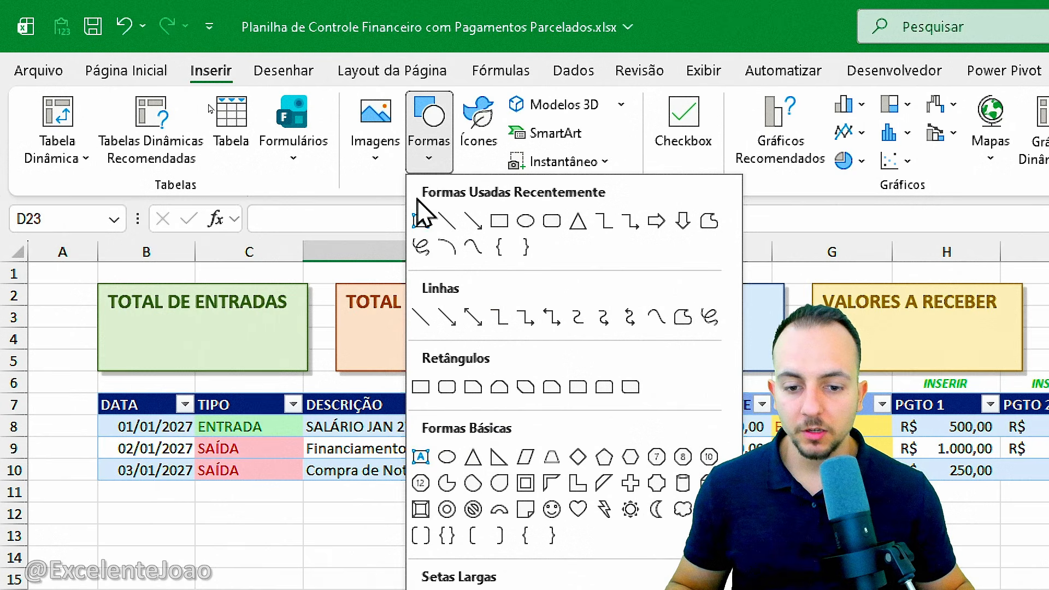
click(421, 386)
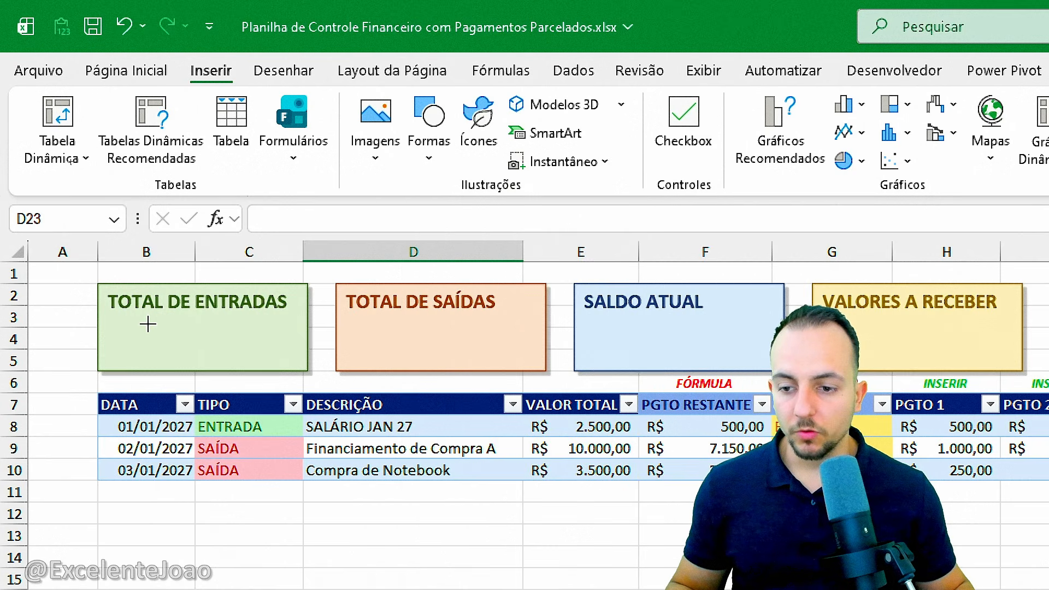
drag(85, 314, 316, 376)
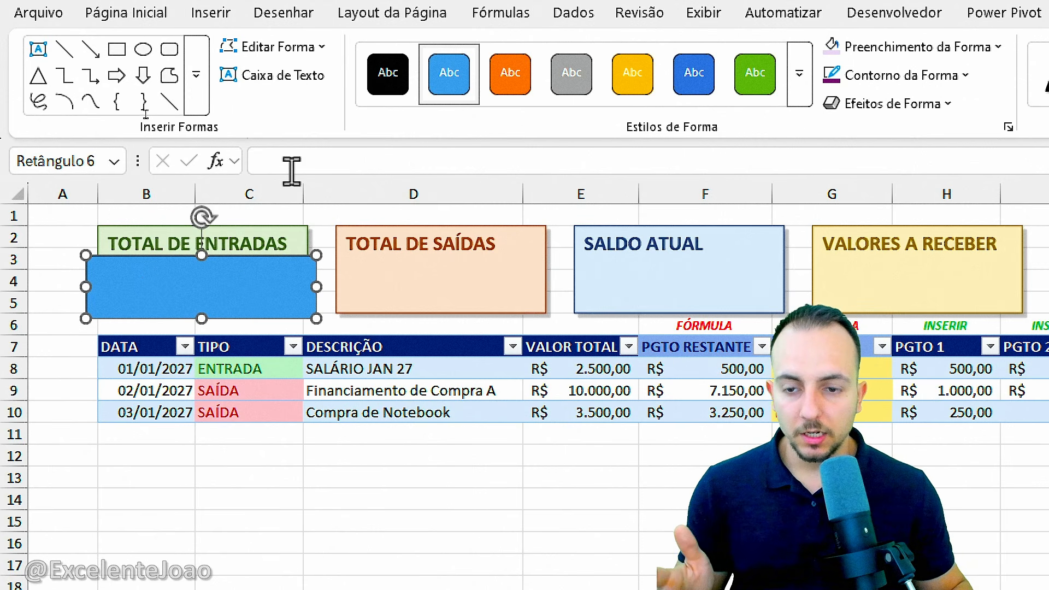
Step: Link the new rectangle to the income total with the formula =CALCULOS!B1
click(266, 160)
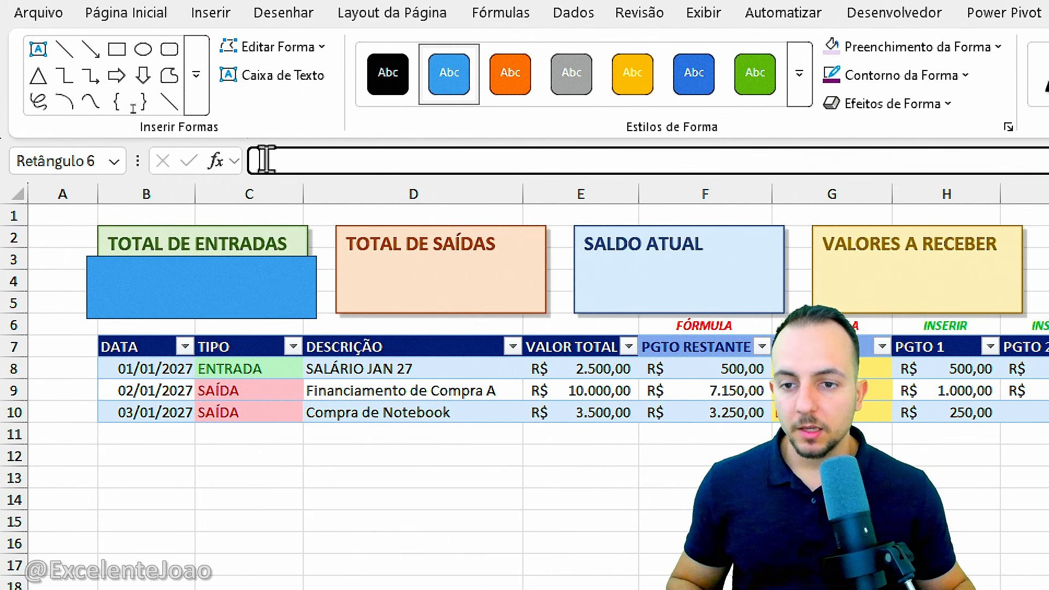
text(=)
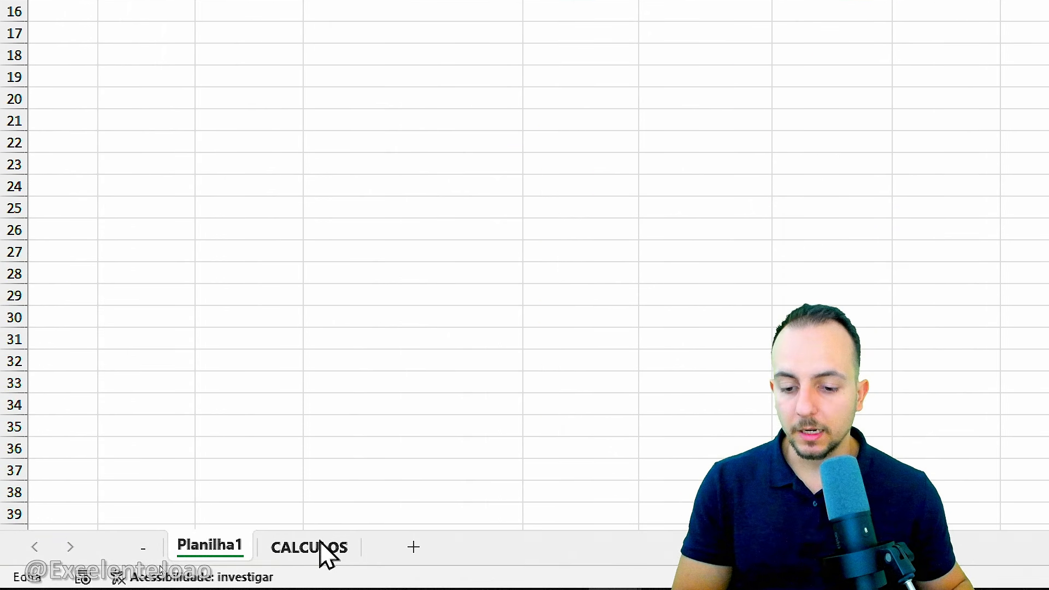
click(320, 544)
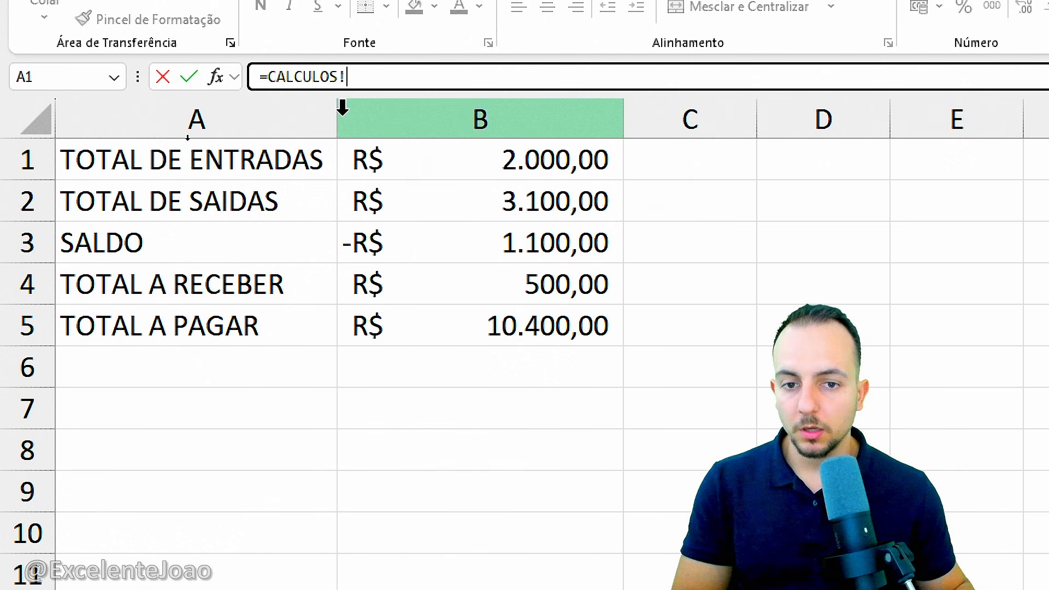
click(412, 158)
key(Return)
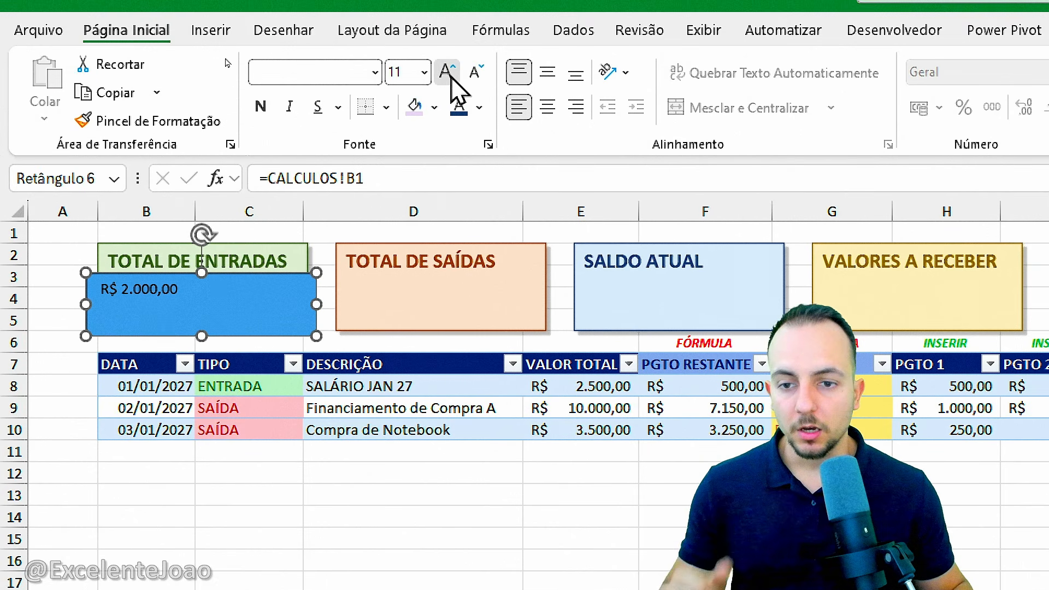
Step: Set the linked rectangle's text to size 20 and align it to the bottom right
click(451, 77)
click(451, 76)
click(451, 77)
click(451, 77)
click(451, 76)
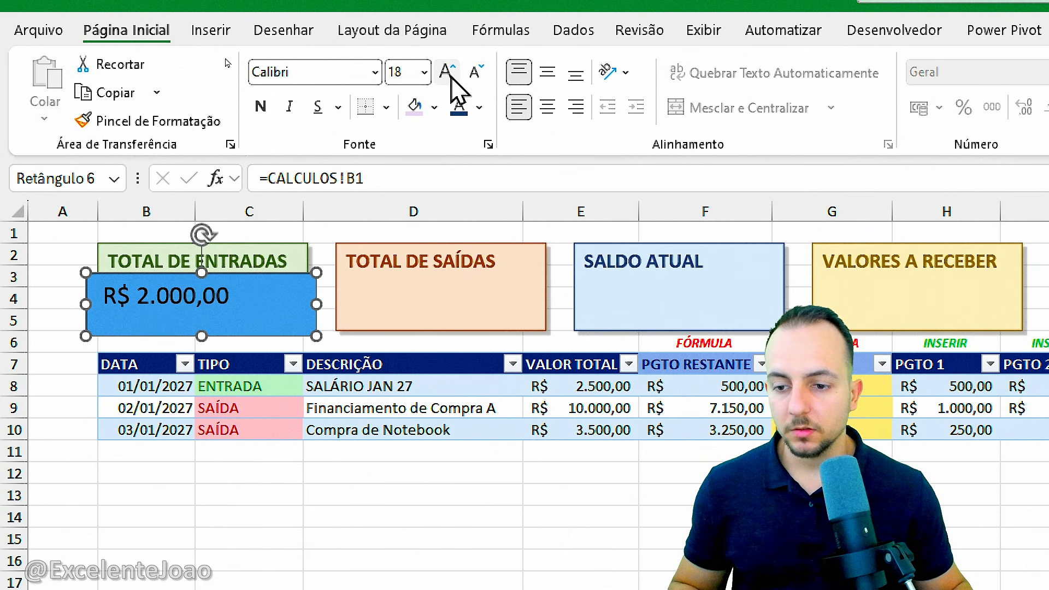
click(451, 76)
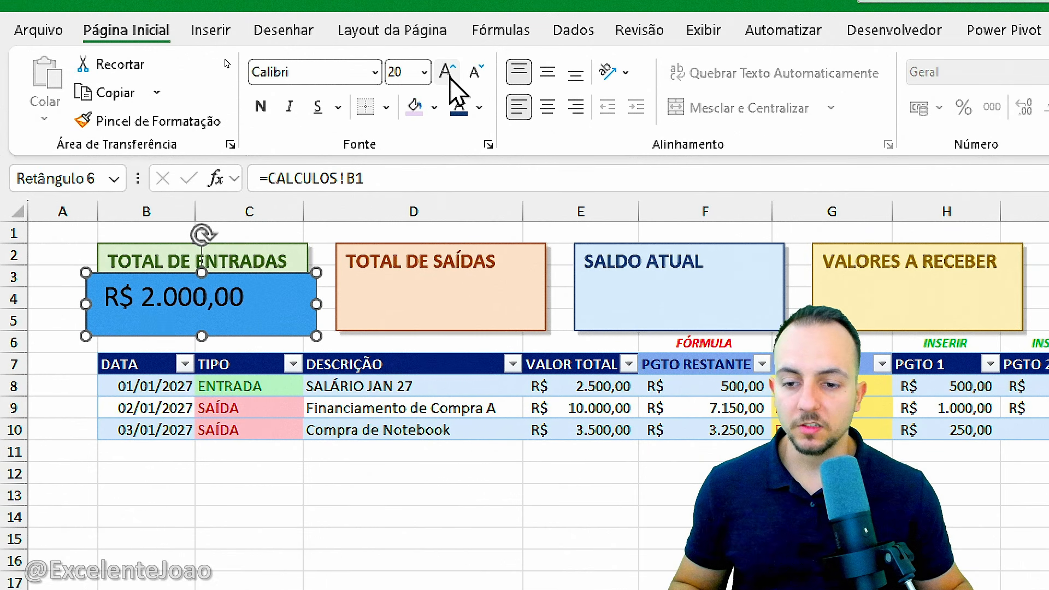
click(574, 74)
click(574, 107)
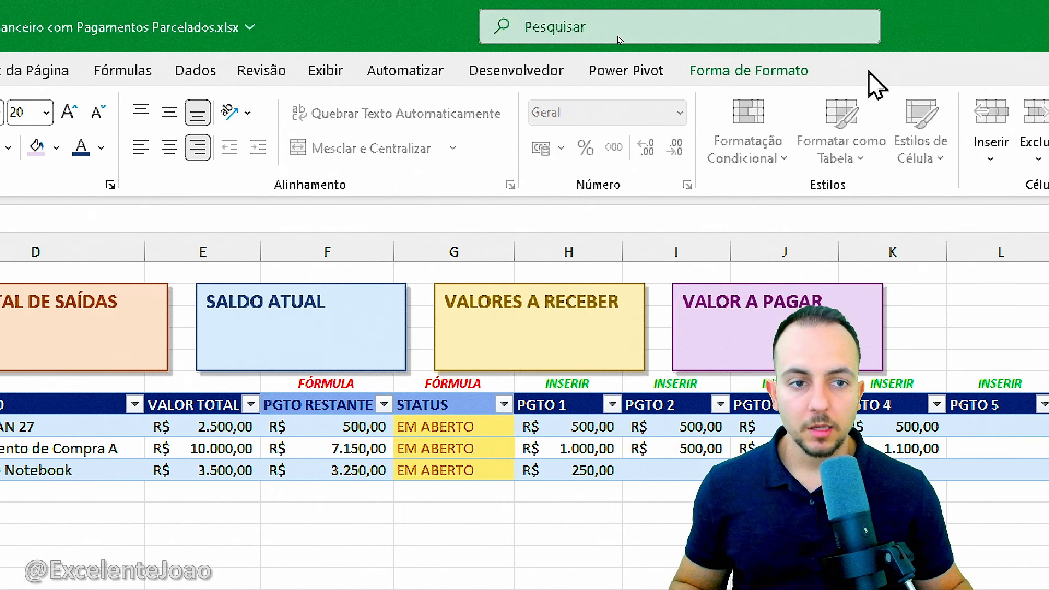
Step: Remove the linked rectangle's outline and fill, and fit it within the TOTAL DE ENTRADAS card's width
click(803, 71)
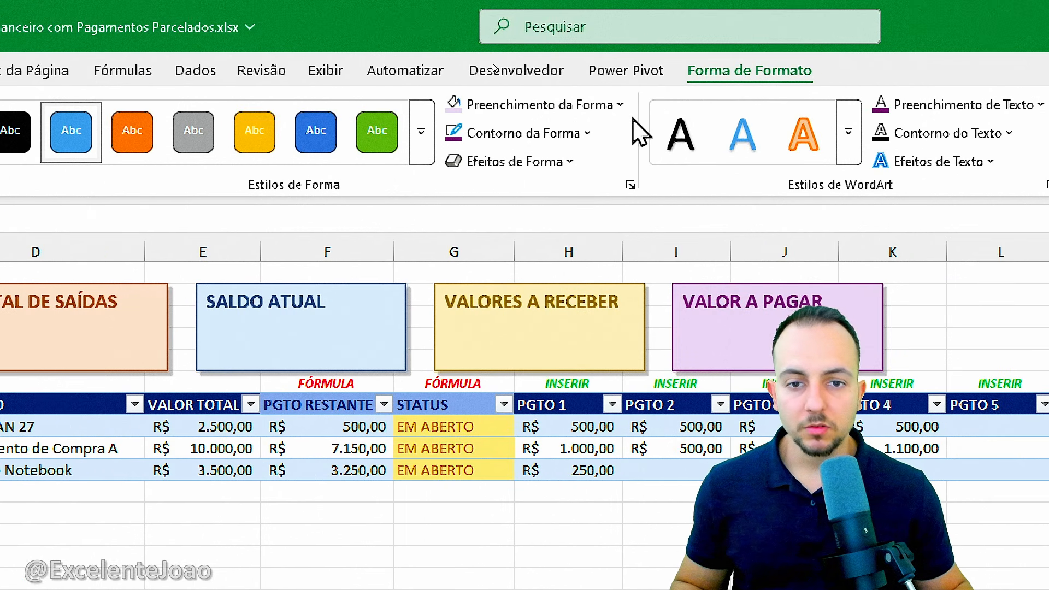
click(581, 135)
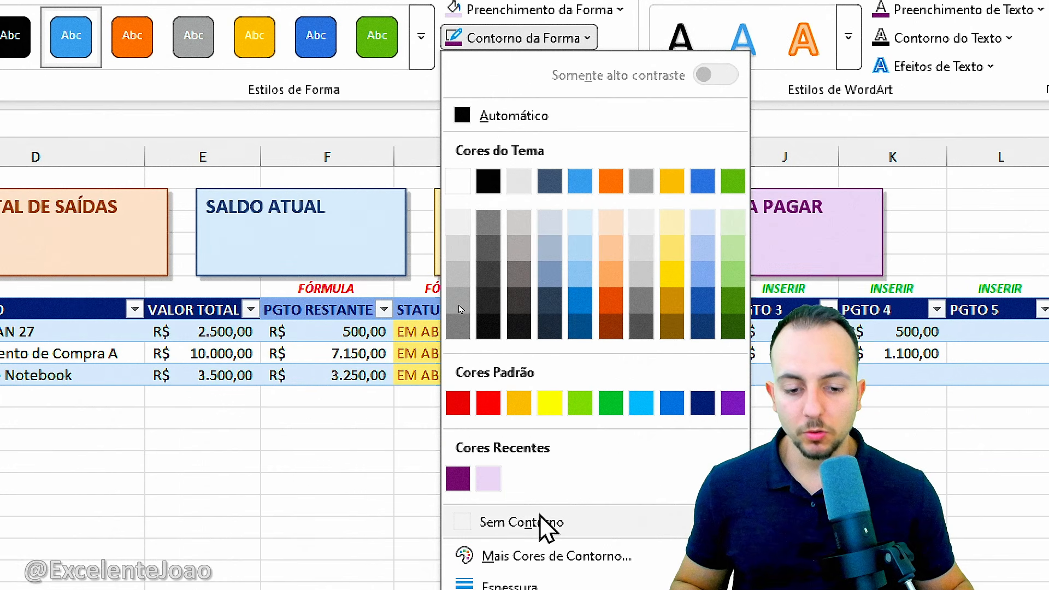
click(545, 525)
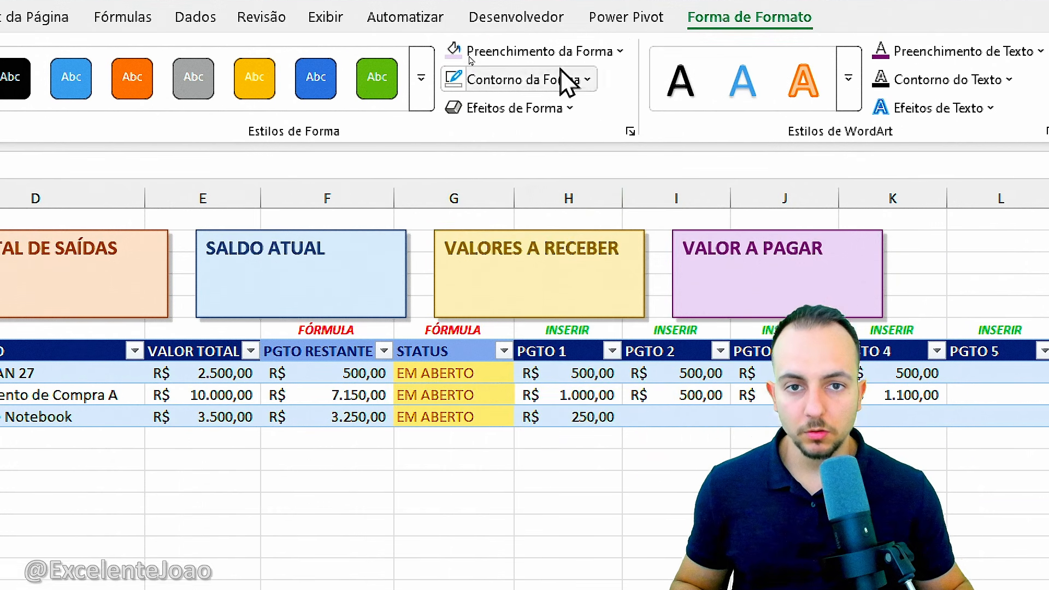
click(535, 96)
click(537, 508)
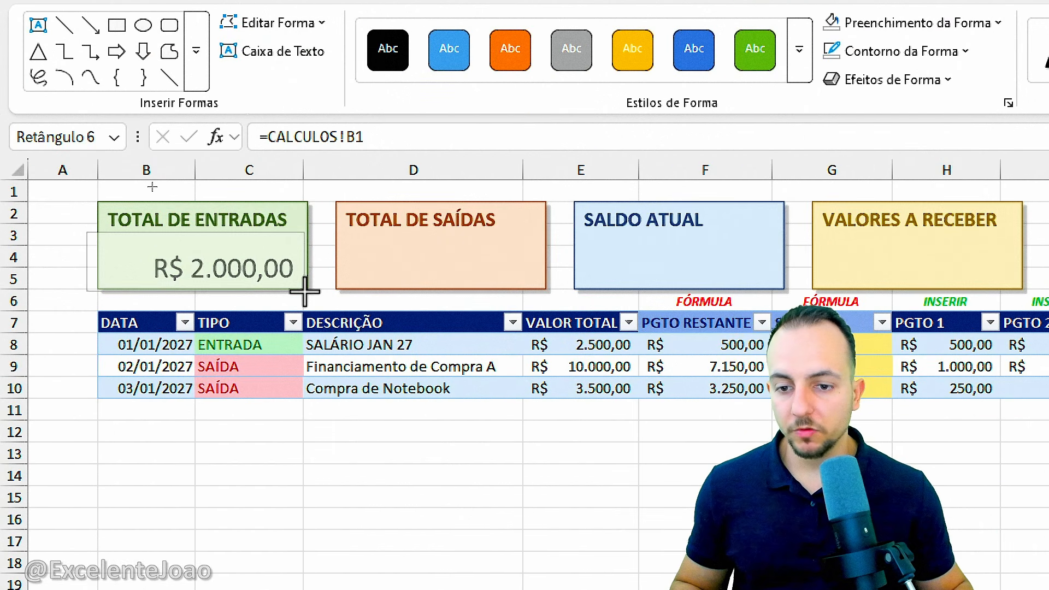
drag(305, 291, 309, 290)
drag(87, 260, 90, 263)
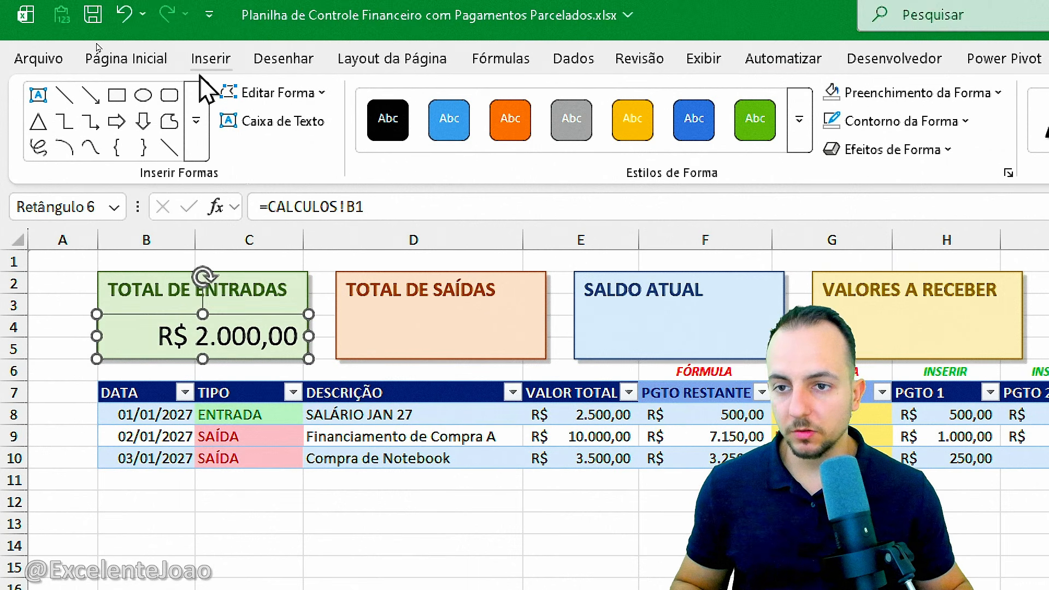
Step: Make the TOTAL DE ENTRADAS value bold and dark green at font size 20
click(126, 0)
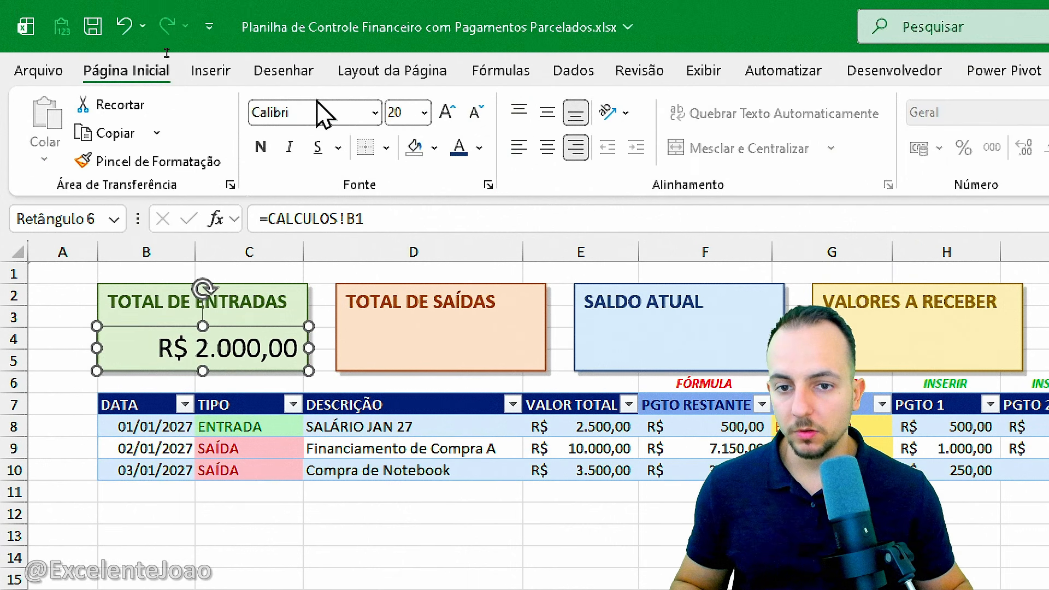
click(260, 147)
click(449, 109)
click(449, 110)
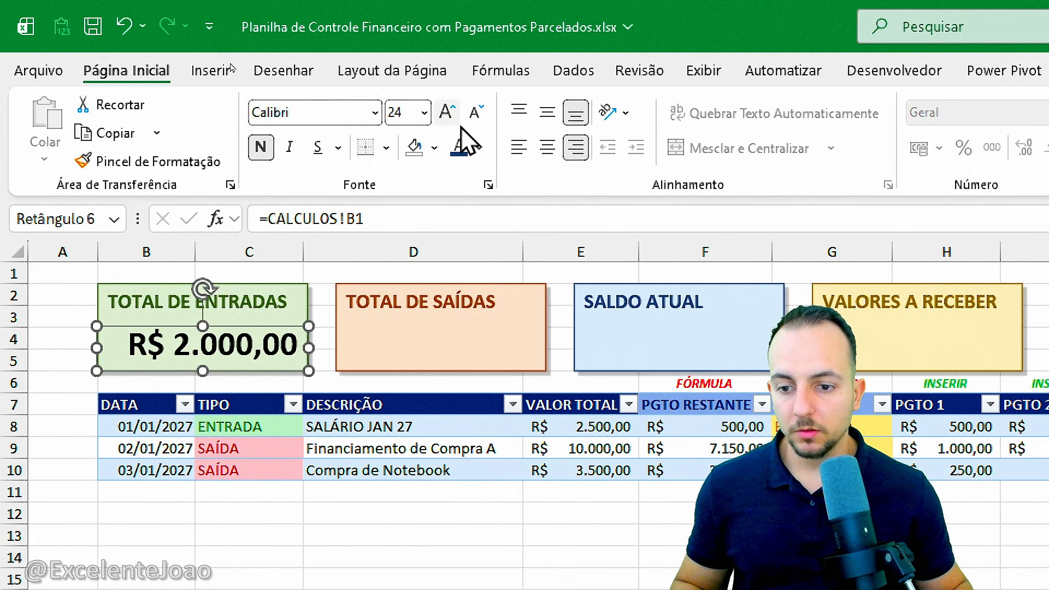
click(474, 112)
click(475, 112)
click(479, 147)
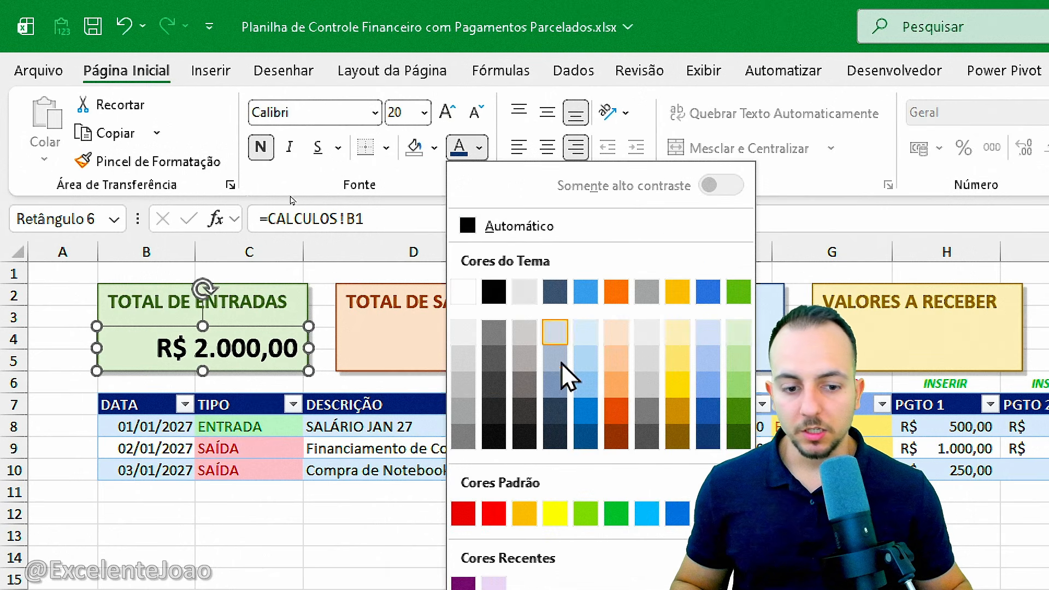
click(735, 422)
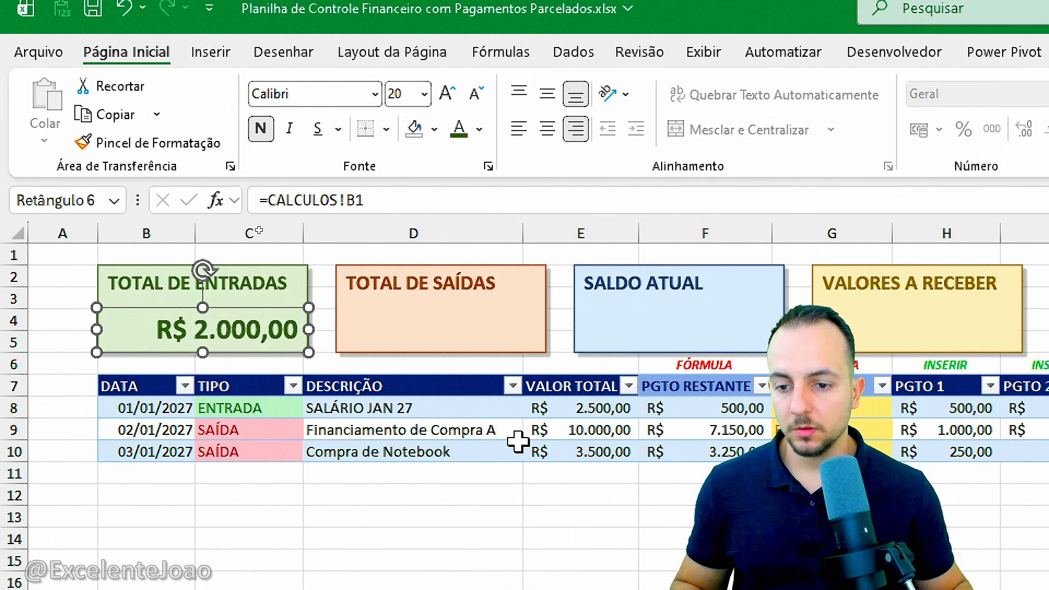
click(346, 540)
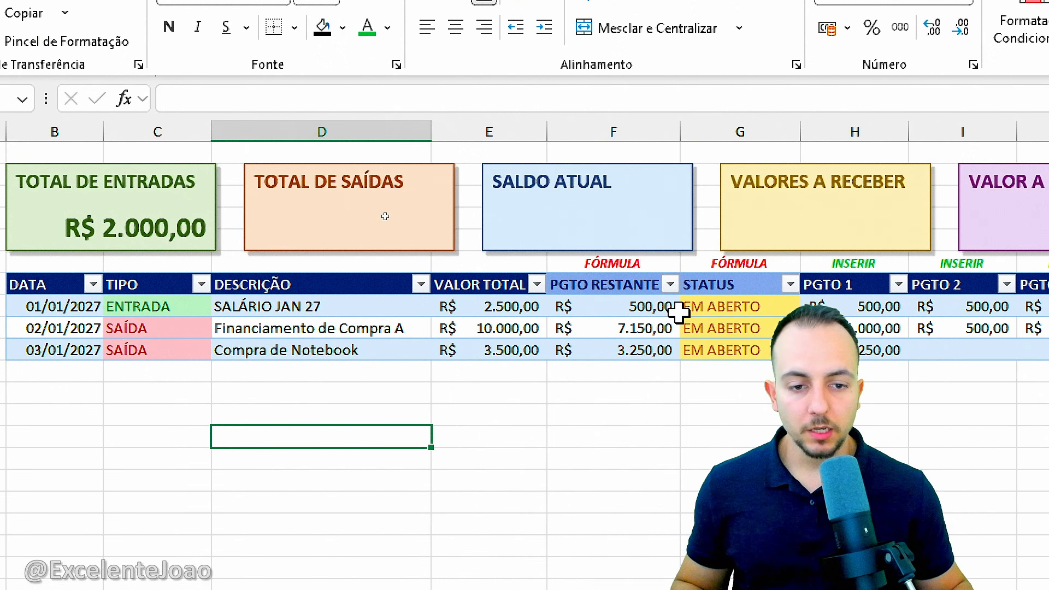
Step: Test the TOTAL DE ENTRADAS card by setting PGTO 1 of SALÁRIO JAN 27 to 1000, and undo the change
click(851, 313)
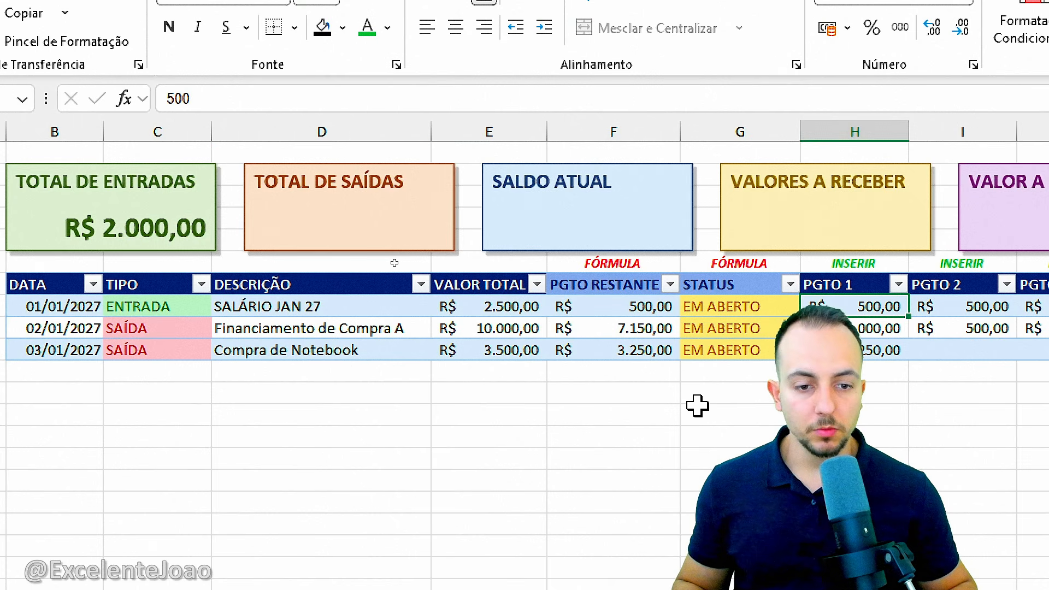
text(1000)
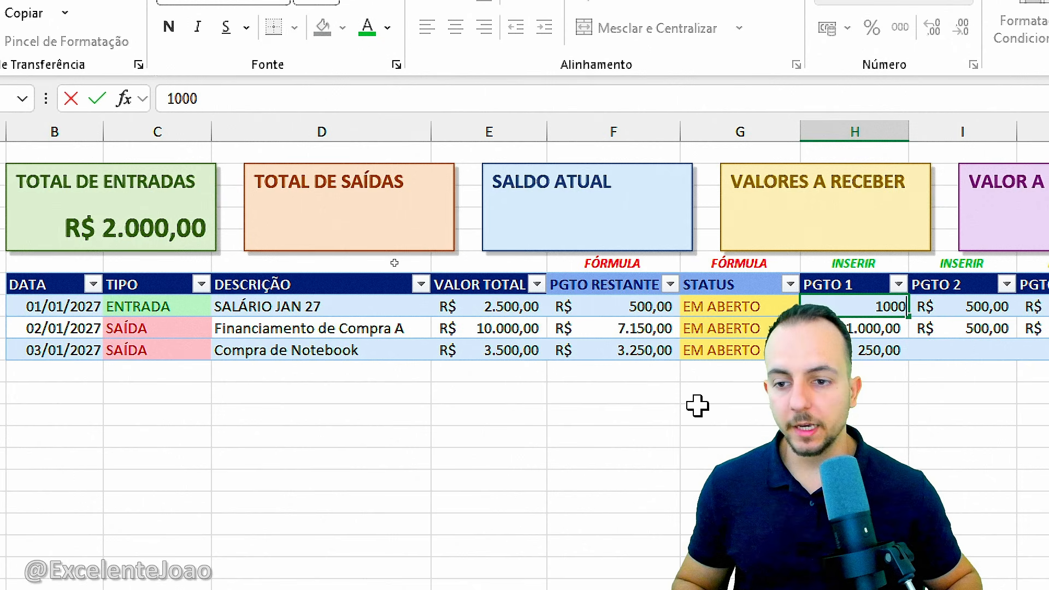
key(ctrl+Return)
key(ctrl+2)
mouse_move(176, 197)
mouse_down()
mouse_move(111, 196)
mouse_move(59, 212)
mouse_up()
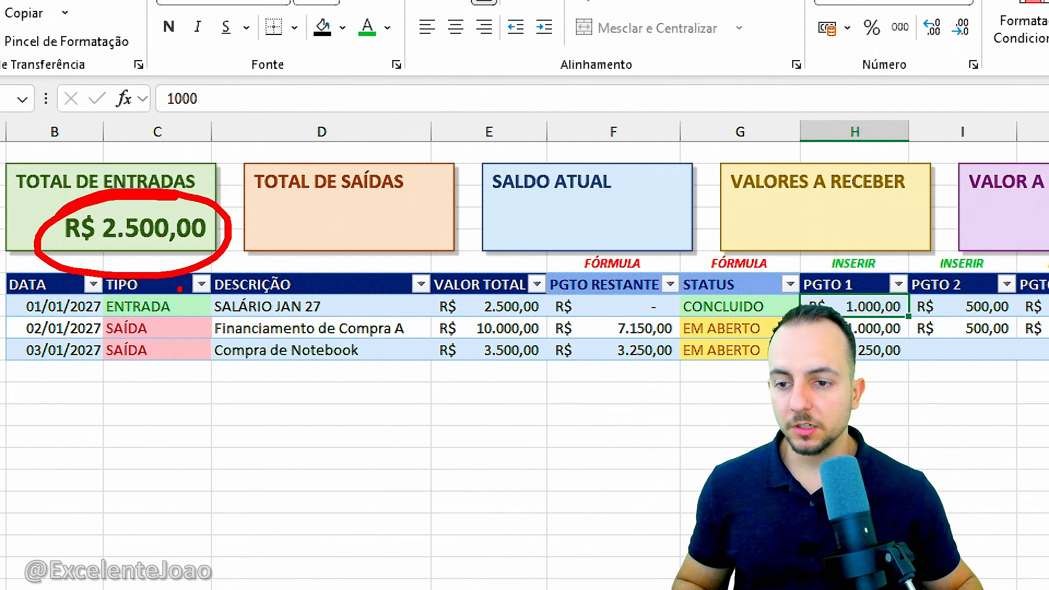
key(Escape)
key(ctrl+z)
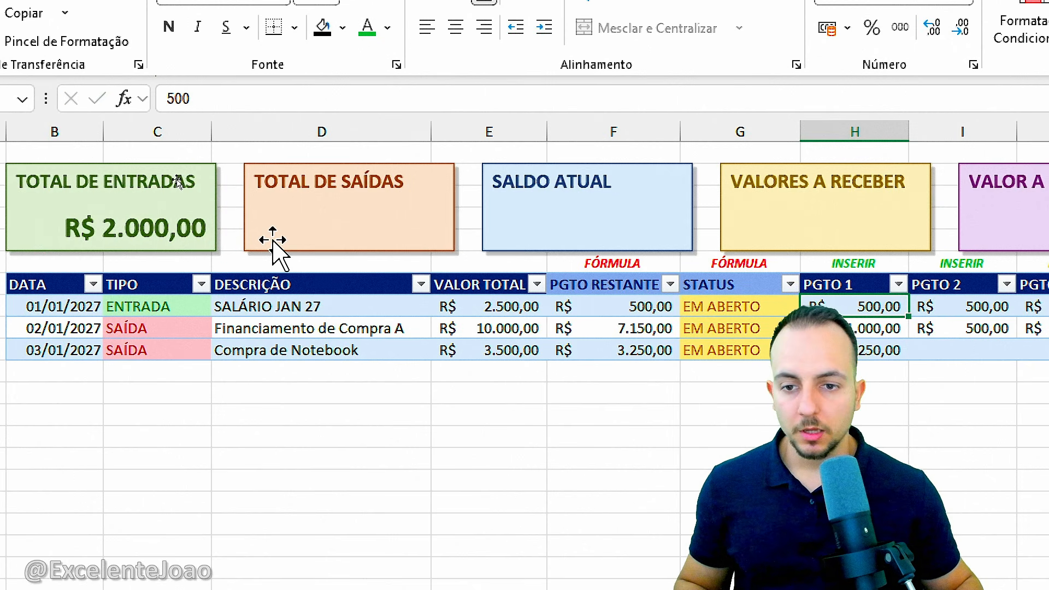
Step: Insert a rectangle across the lower half of the TOTAL DE SAÍDAS card, fitted to the card's width
click(300, 178)
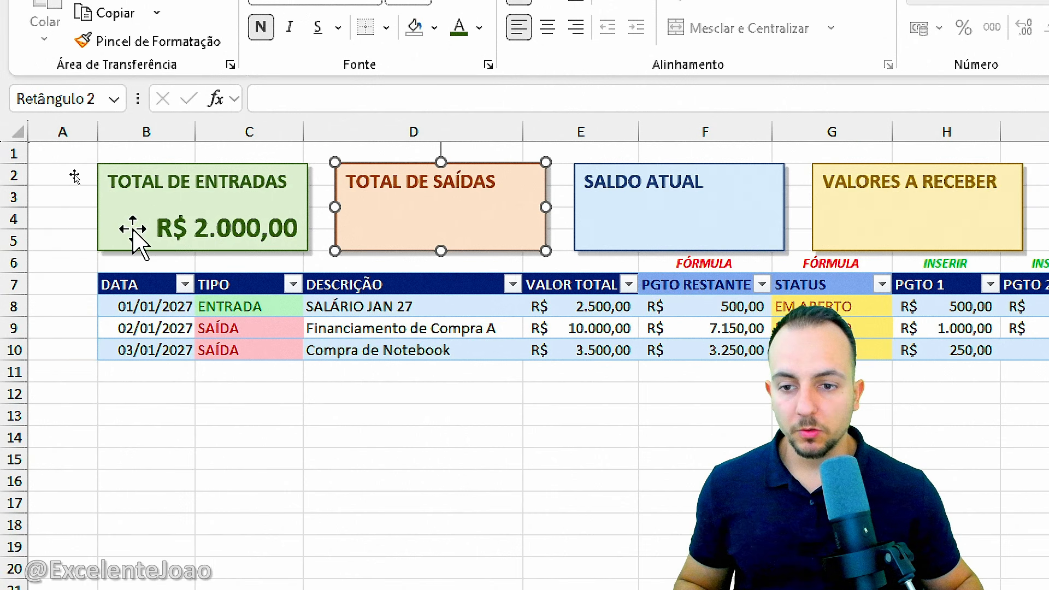
key(Escape)
click(203, 70)
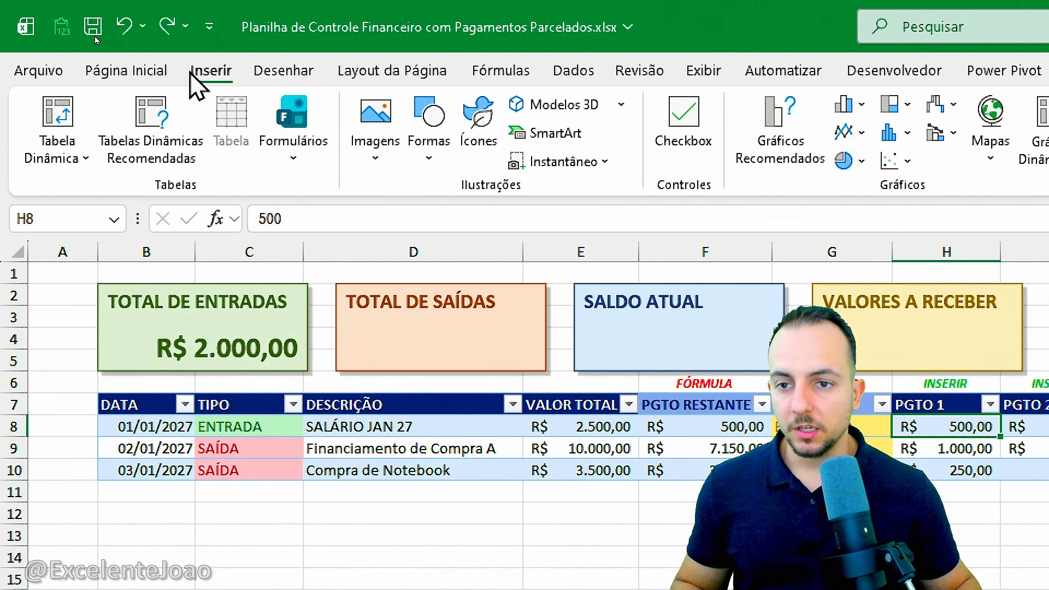
click(428, 109)
click(421, 383)
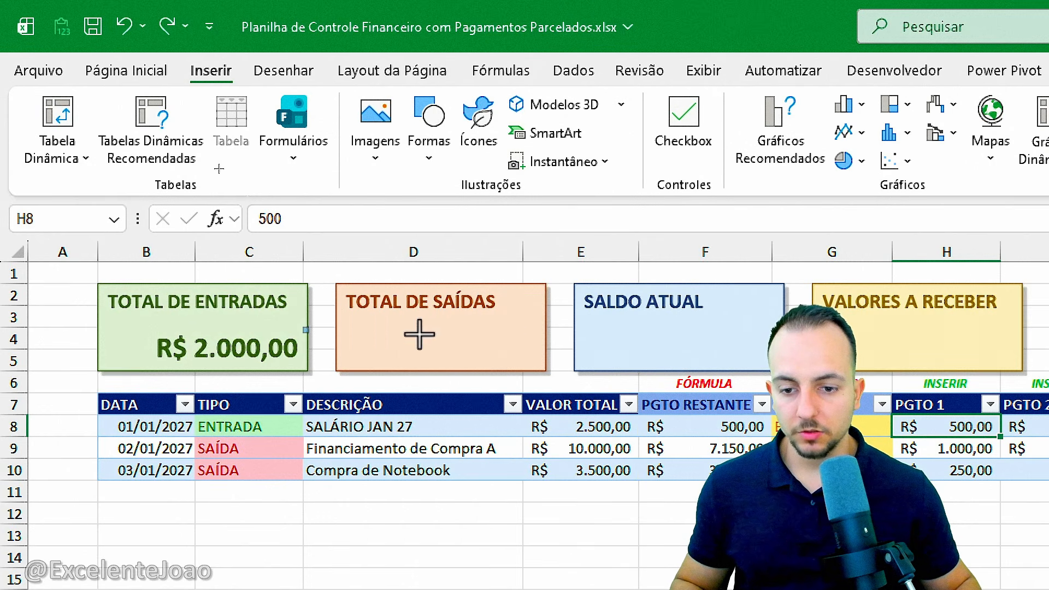
mouse_move(303, 328)
mouse_down()
mouse_move(533, 356)
mouse_move(529, 371)
mouse_move(549, 349)
mouse_up()
drag(304, 348, 335, 358)
Step: Link the new rectangle's text to the TOTAL DE SAIDAS amount with =CALCULOS!B2
click(293, 216)
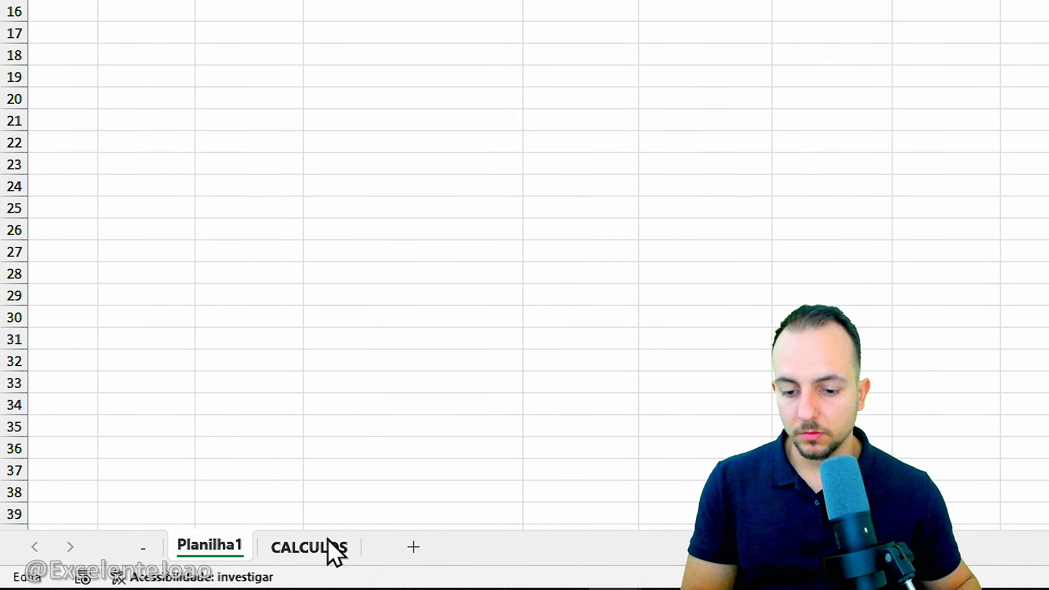
click(328, 543)
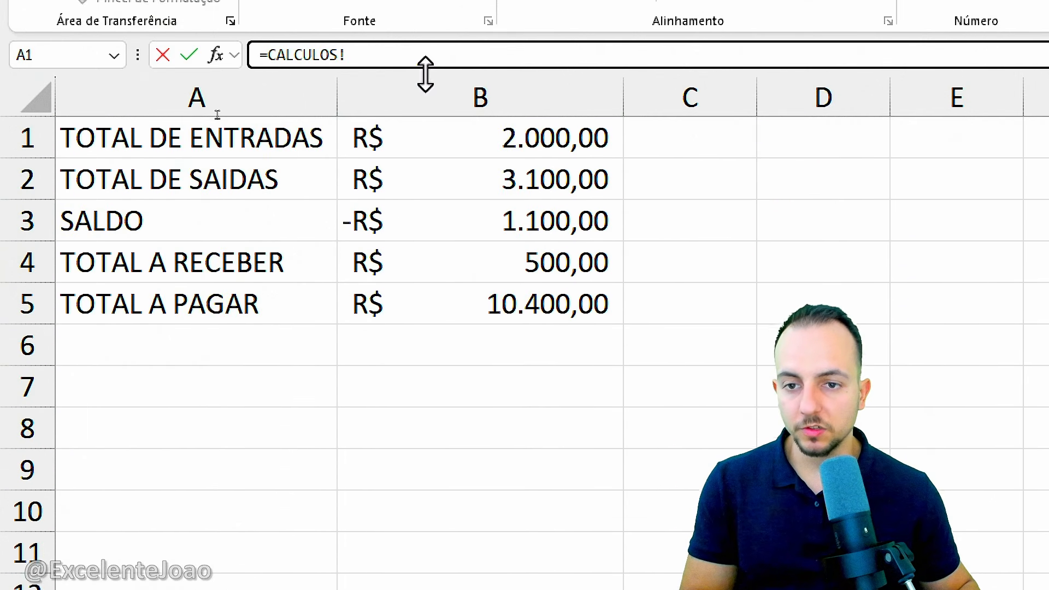
click(491, 195)
key(Return)
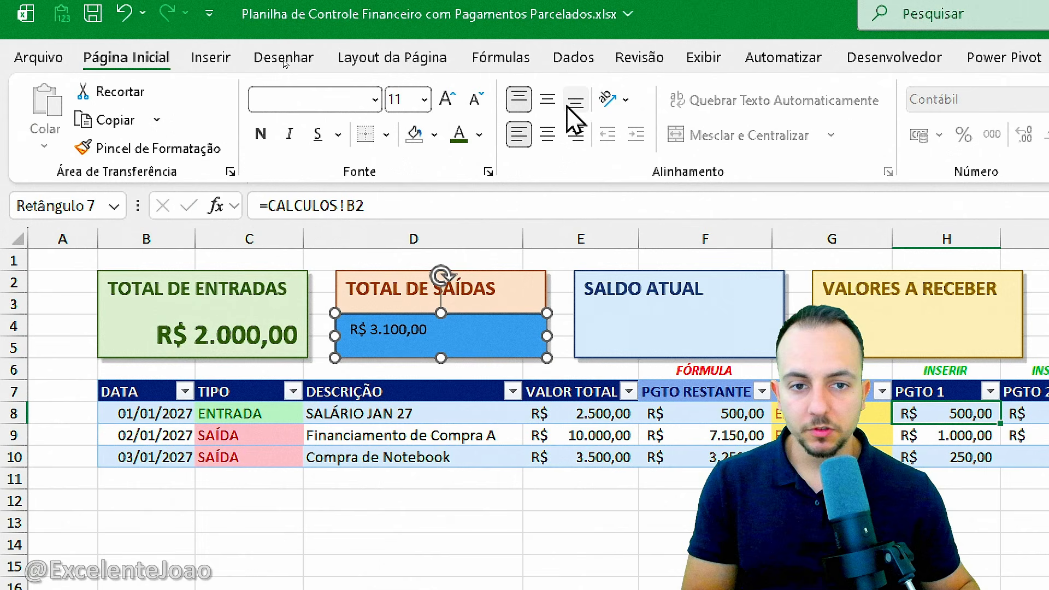
Step: Align the TOTAL DE SAÍDAS rectangle's text to the bottom right and enlarge it to font size 20
click(569, 105)
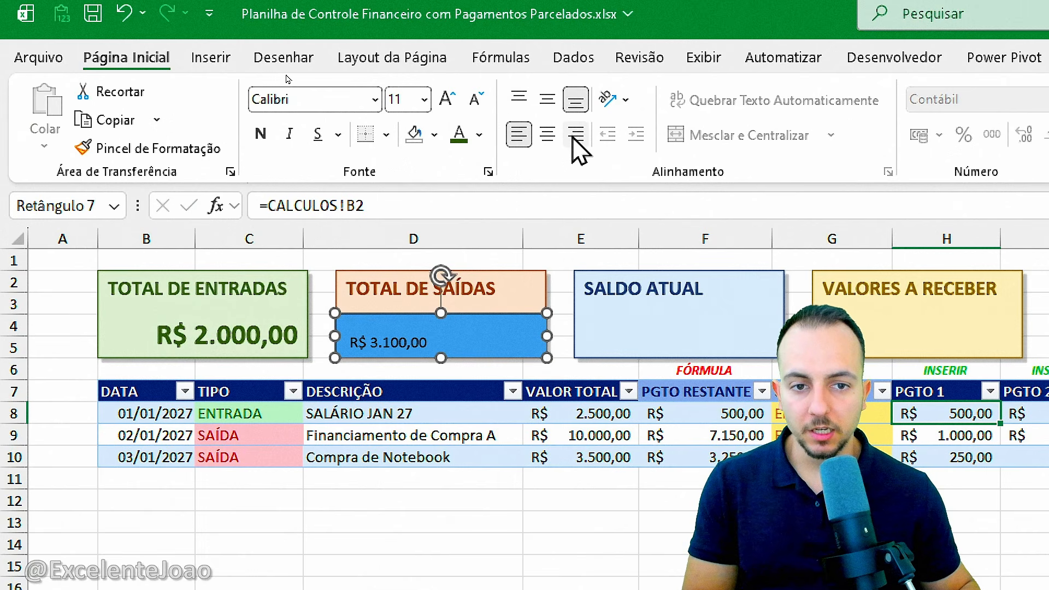
click(575, 135)
click(443, 105)
click(443, 104)
click(444, 104)
click(442, 106)
click(443, 104)
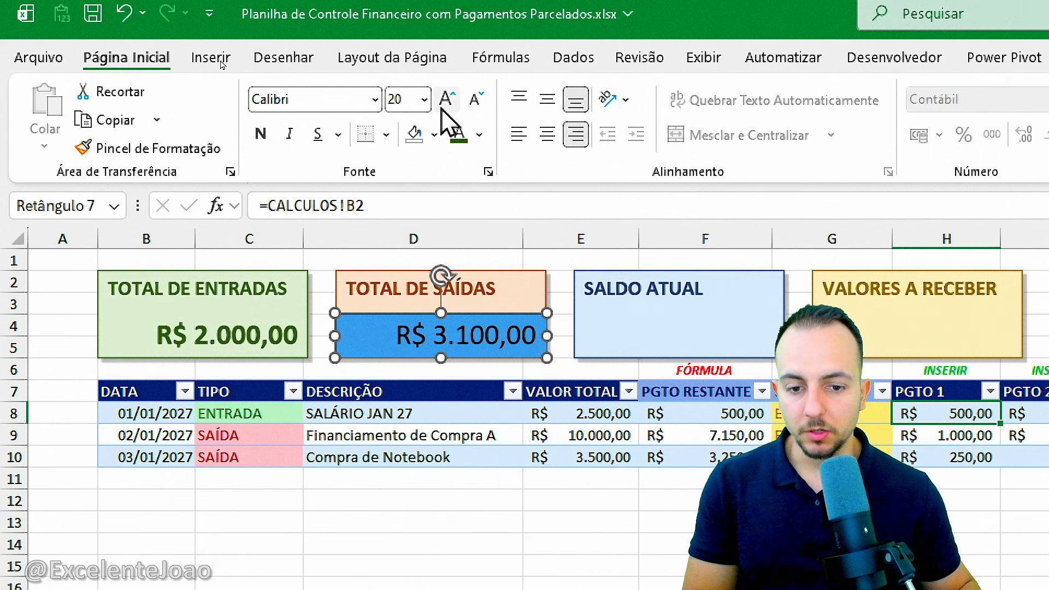
Step: Make the TOTAL DE SAÍDAS value bold and colour it the darkest theme orange
click(260, 136)
click(479, 134)
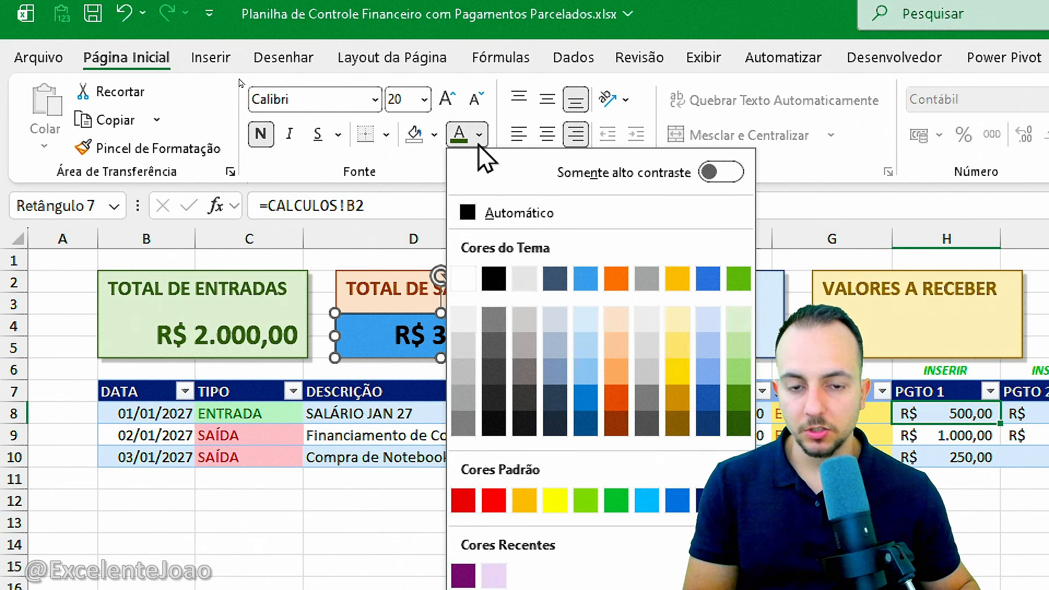
click(616, 423)
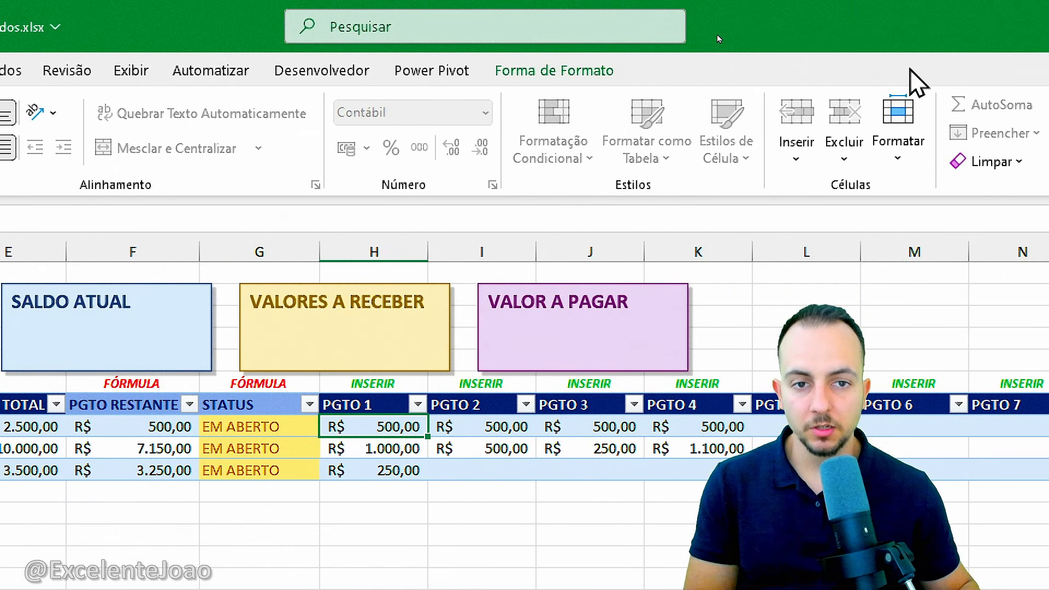
Step: Remove the fill and outline of the linked rectangle on the TOTAL DE SAÍDAS card
click(600, 73)
click(335, 137)
click(307, 578)
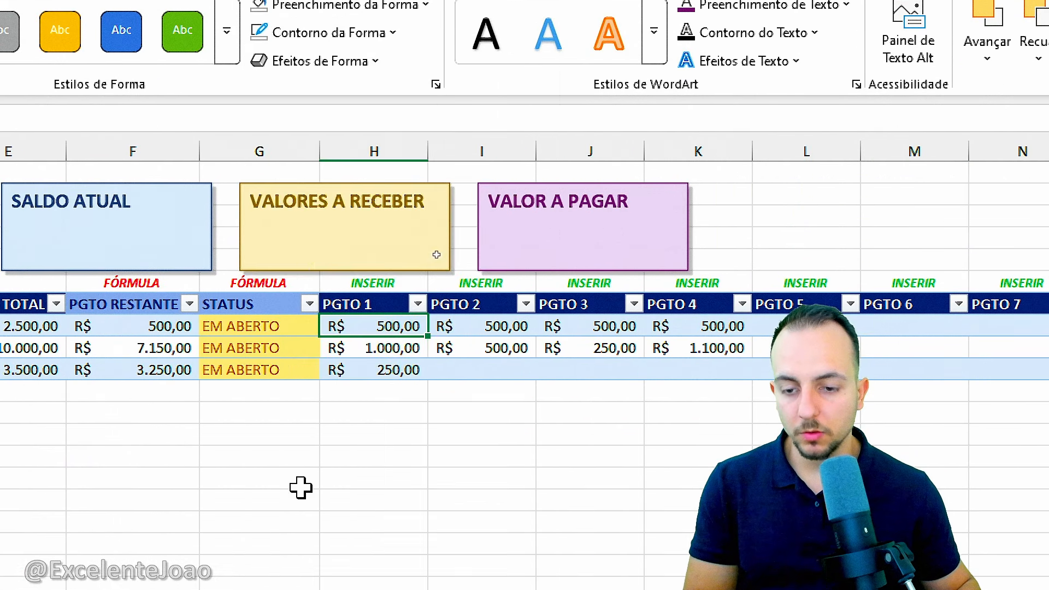
click(323, 88)
click(313, 570)
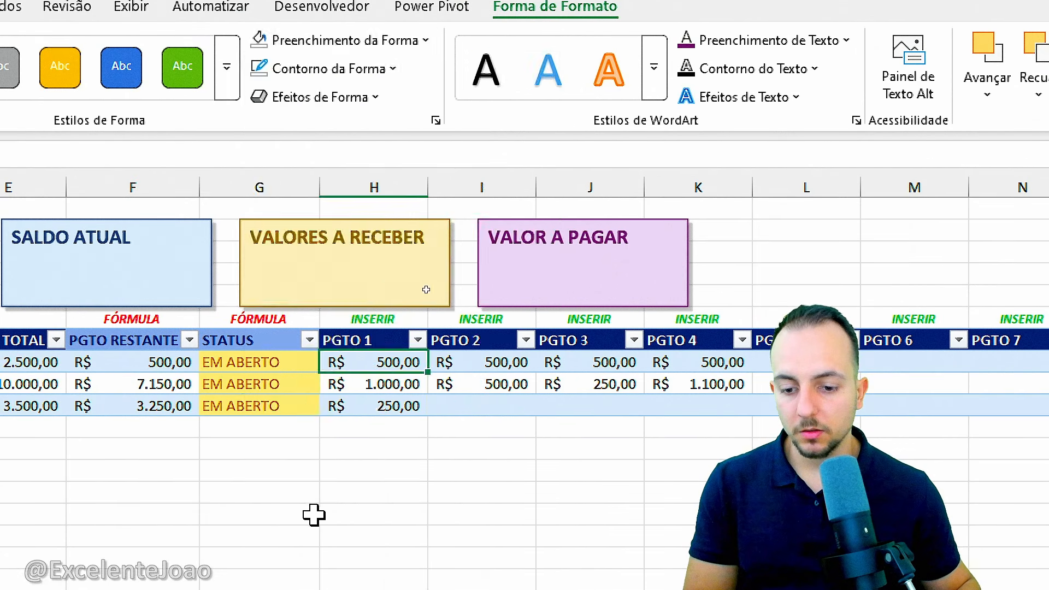
click(210, 486)
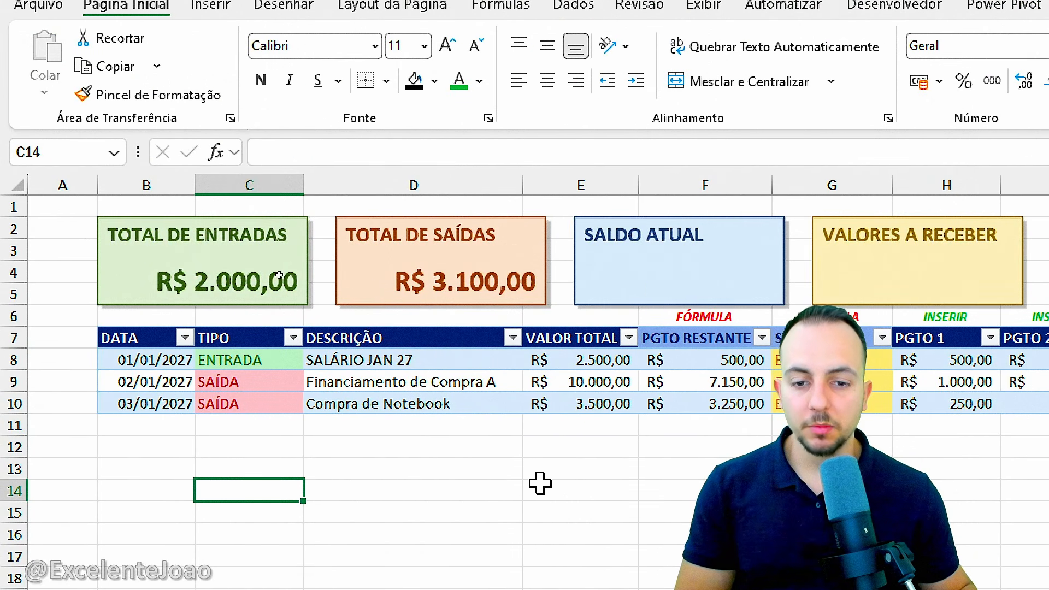
Step: Test the TOTAL DE SAÍDAS card by setting PGTO 2 of Compra de Notebook to 500, and undo the change
click(901, 405)
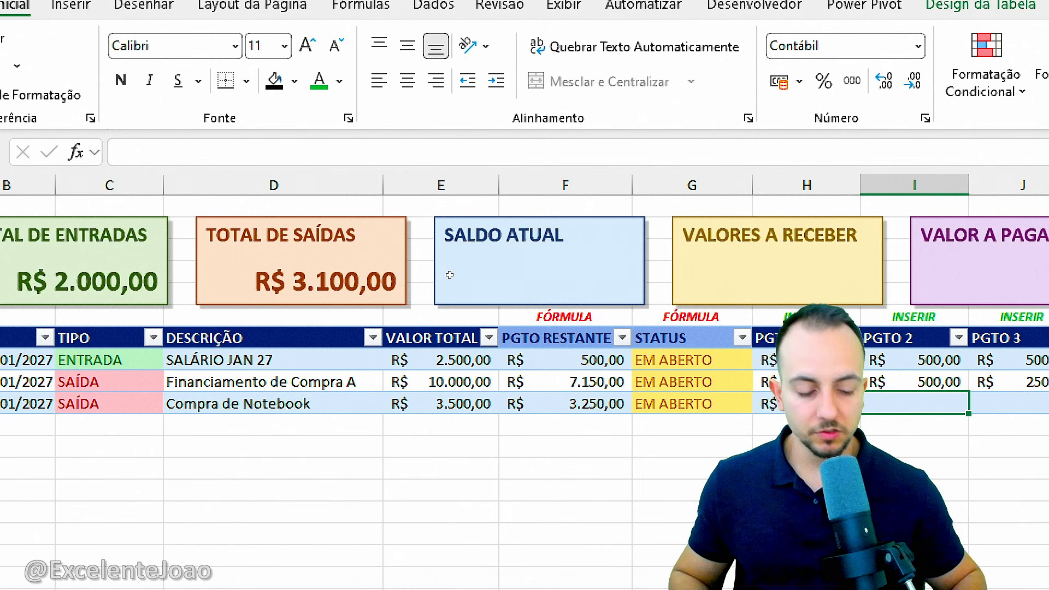
text(500)
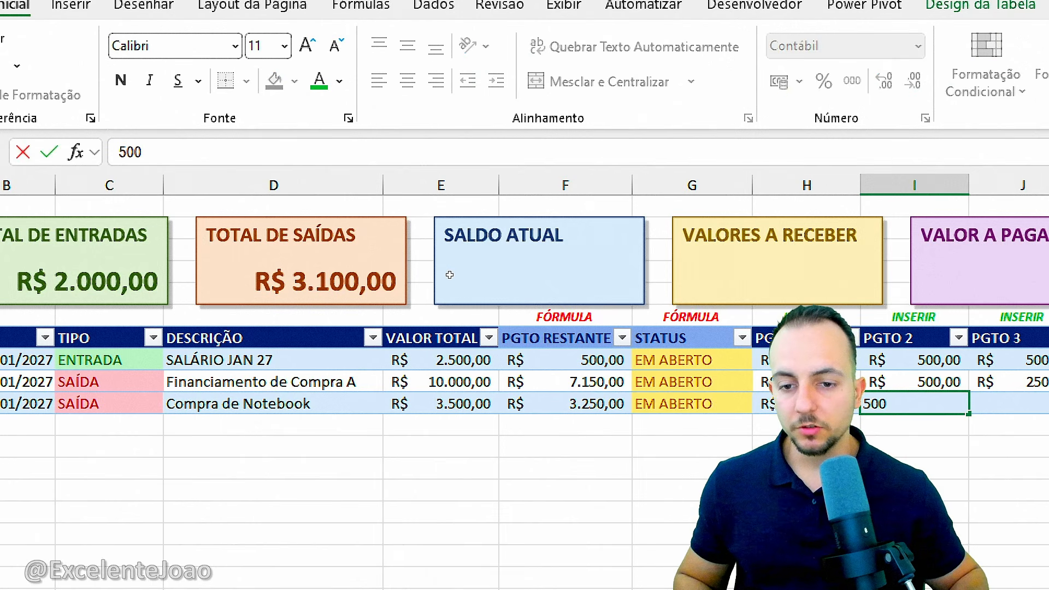
key(ctrl+Return)
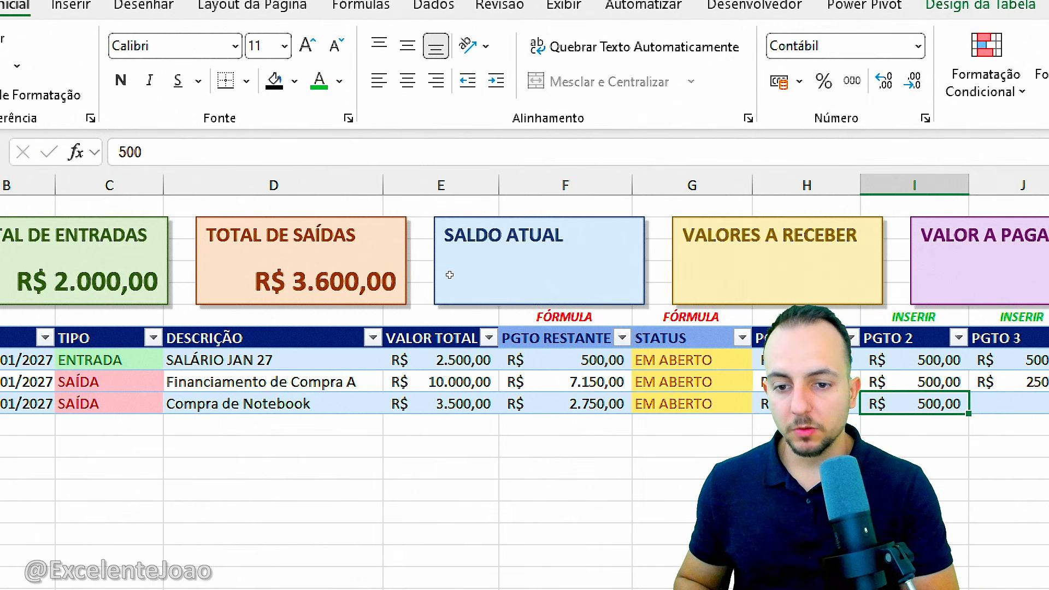
key(ctrl+y)
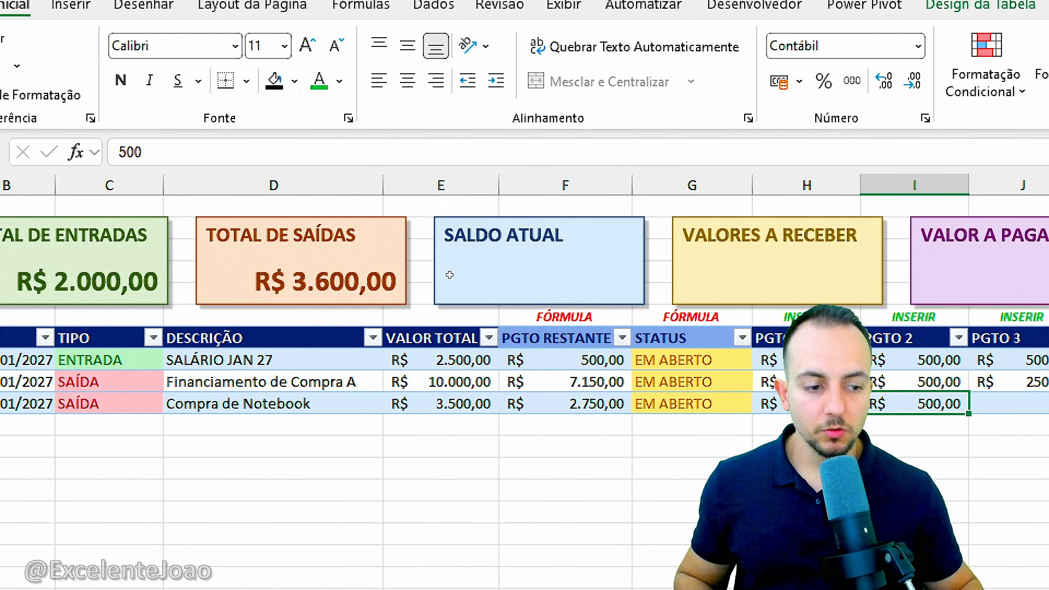
key(ctrl+z)
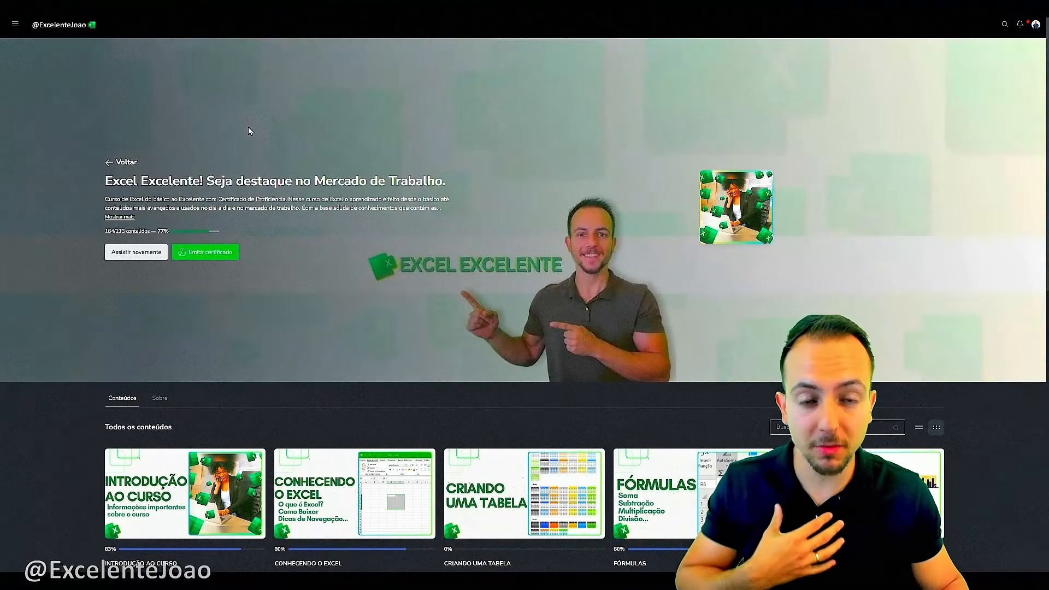
Step: Examine the module catalogue and lesson list on the Excel Excelente course website
scroll(248, 126, down, 3)
scroll(248, 126, down, 7)
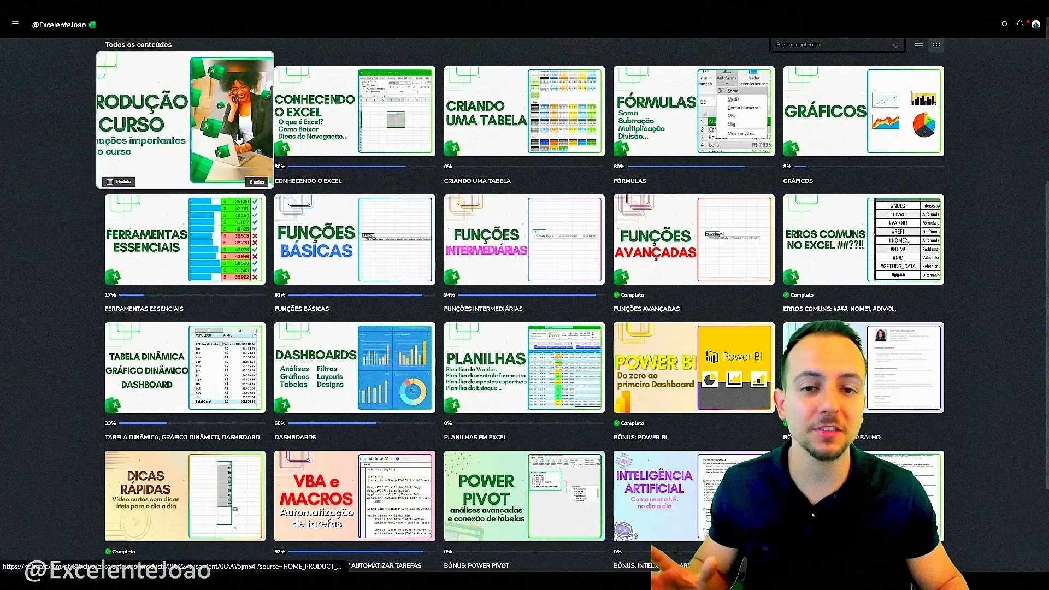
scroll(143, 186, up, 5)
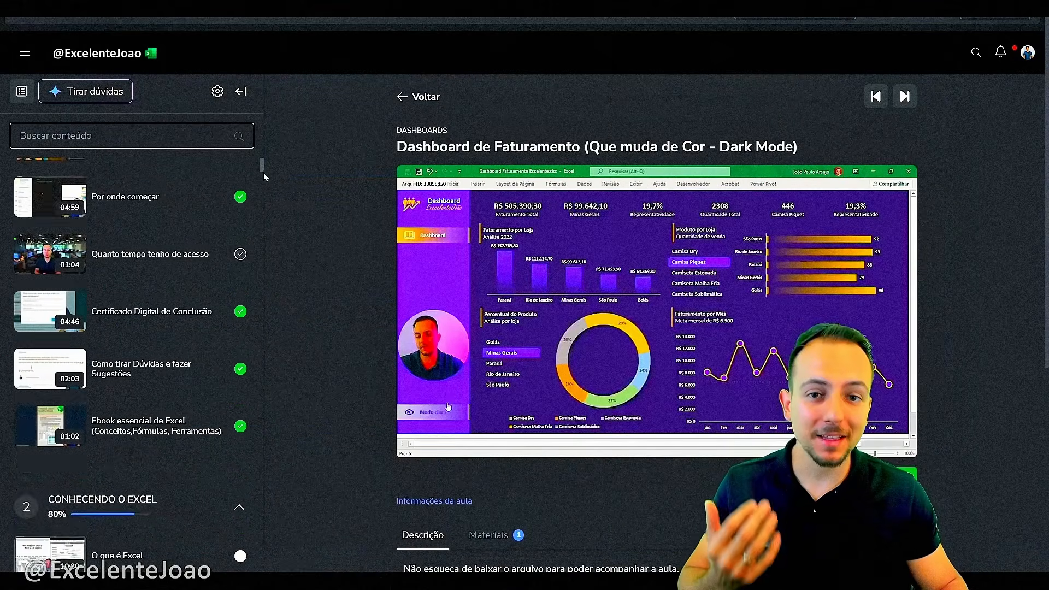
drag(263, 172, 268, 267)
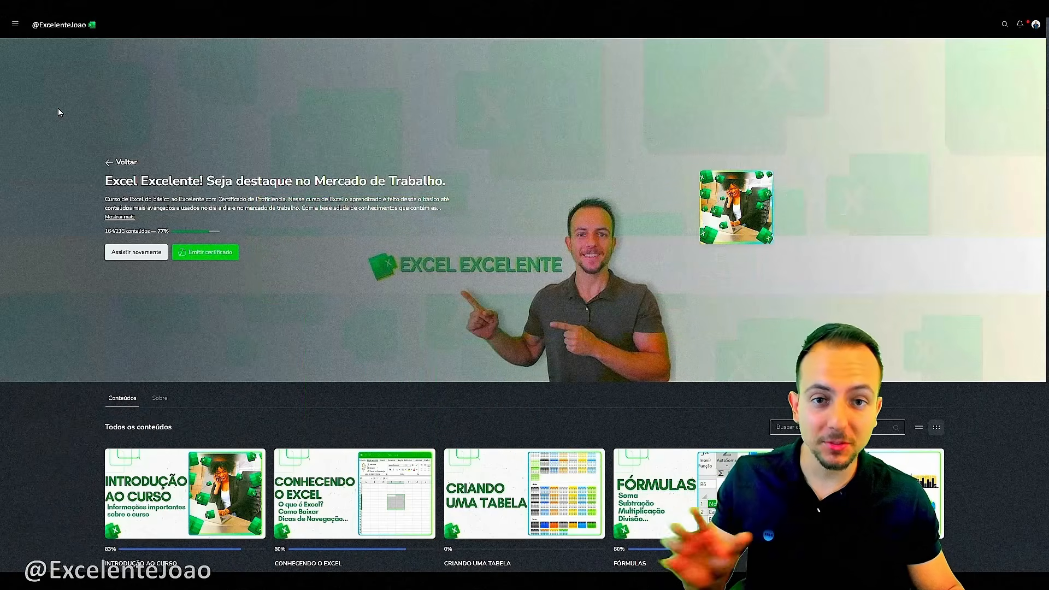
scroll(58, 108, down, 8)
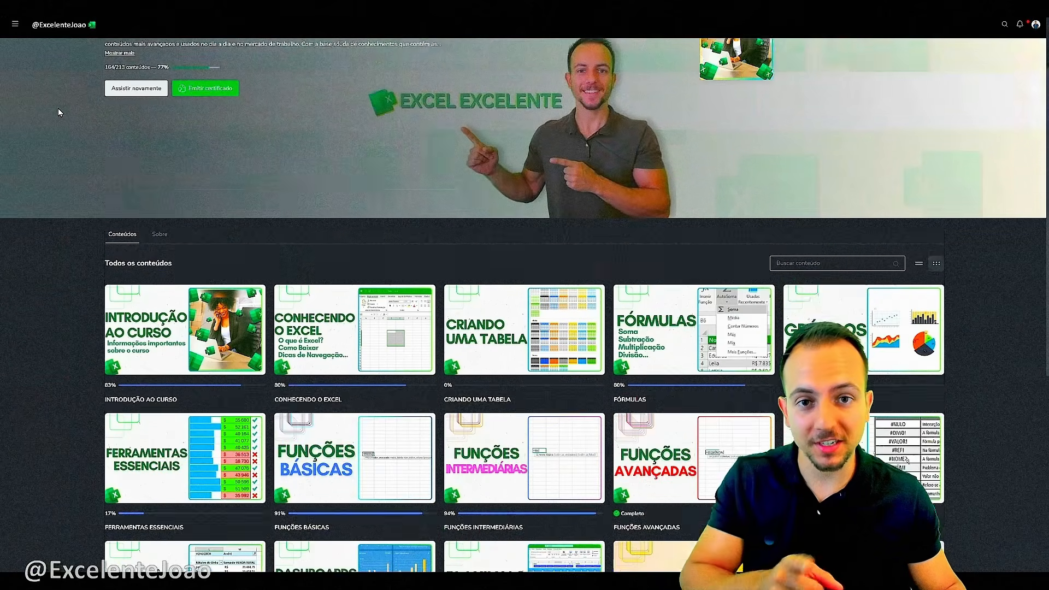
scroll(56, 110, down, 2)
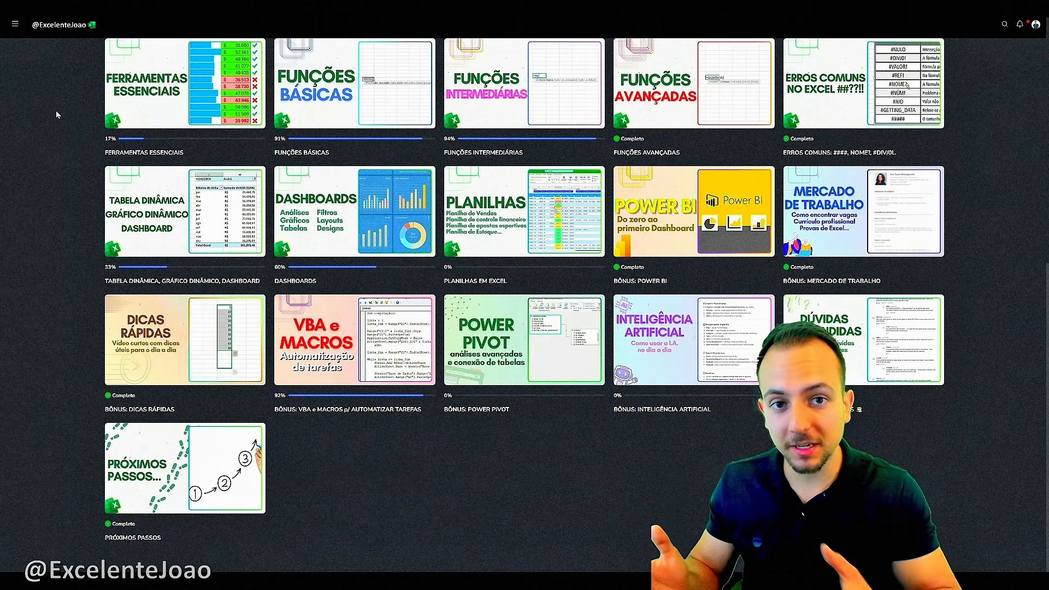
scroll(56, 110, up, 5)
scroll(56, 110, up, 4)
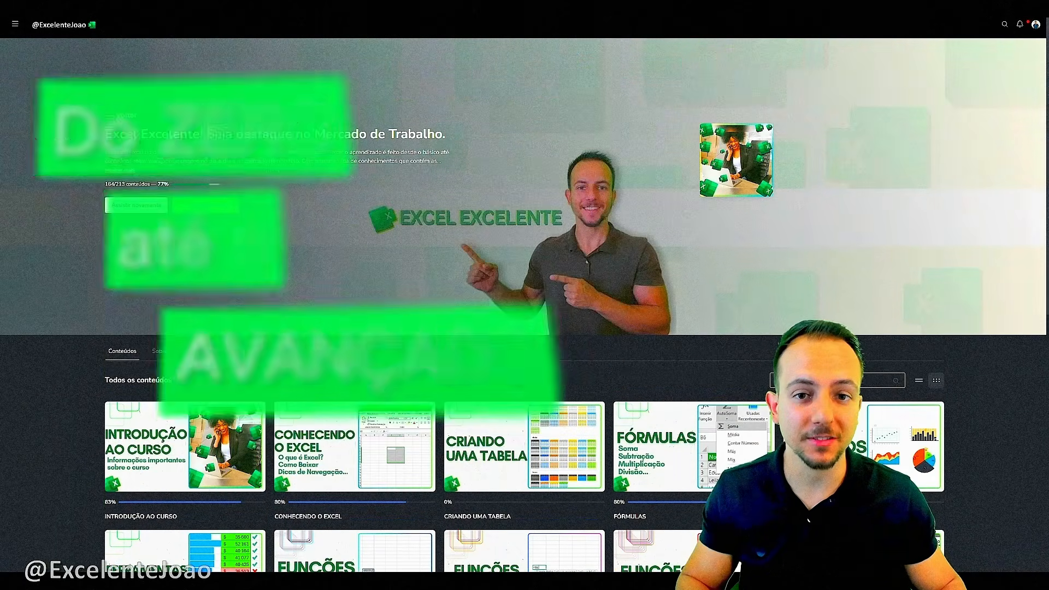